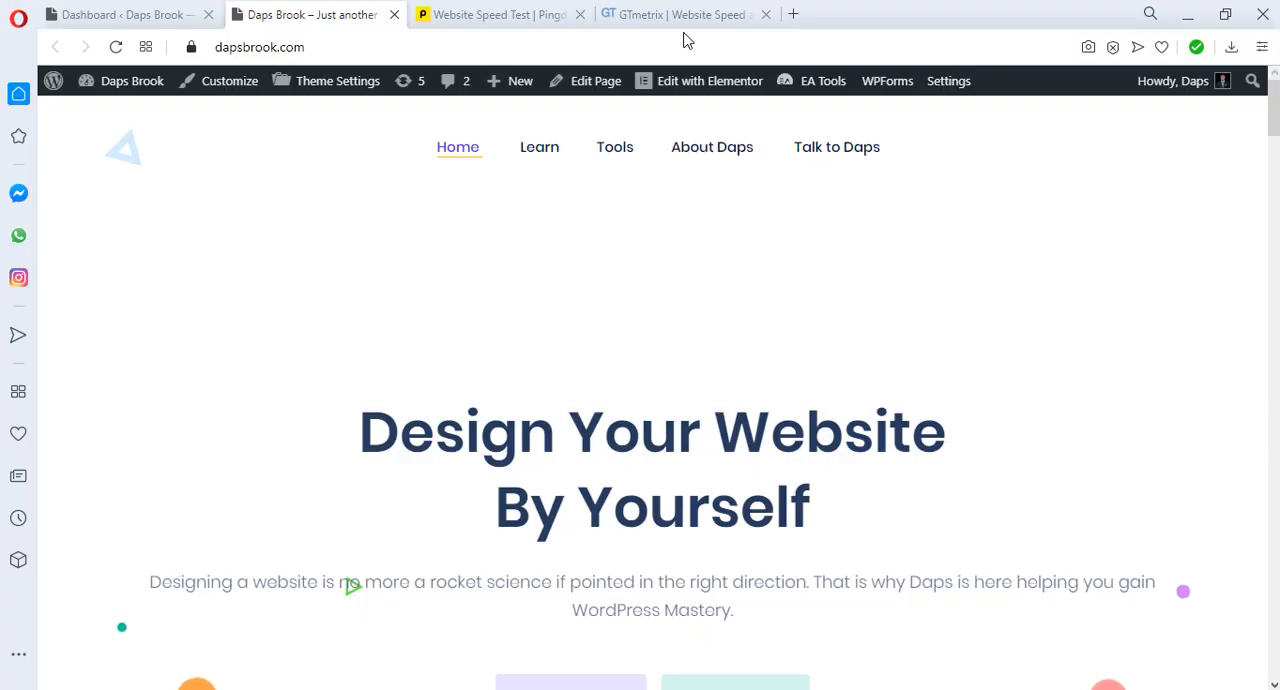
Step: Copy the dapsbrook.com site address and run a Pingdom Website Speed Test on it
left_click(345, 50)
right_click(281, 57)
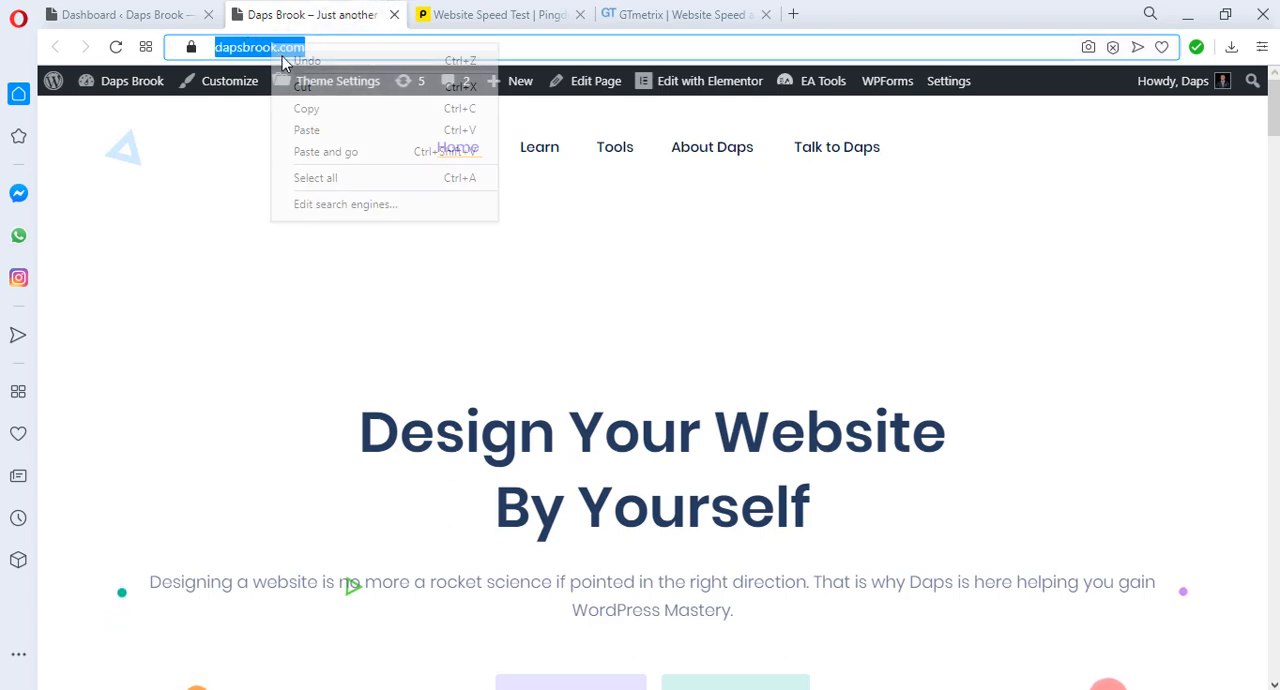
left_click(320, 108)
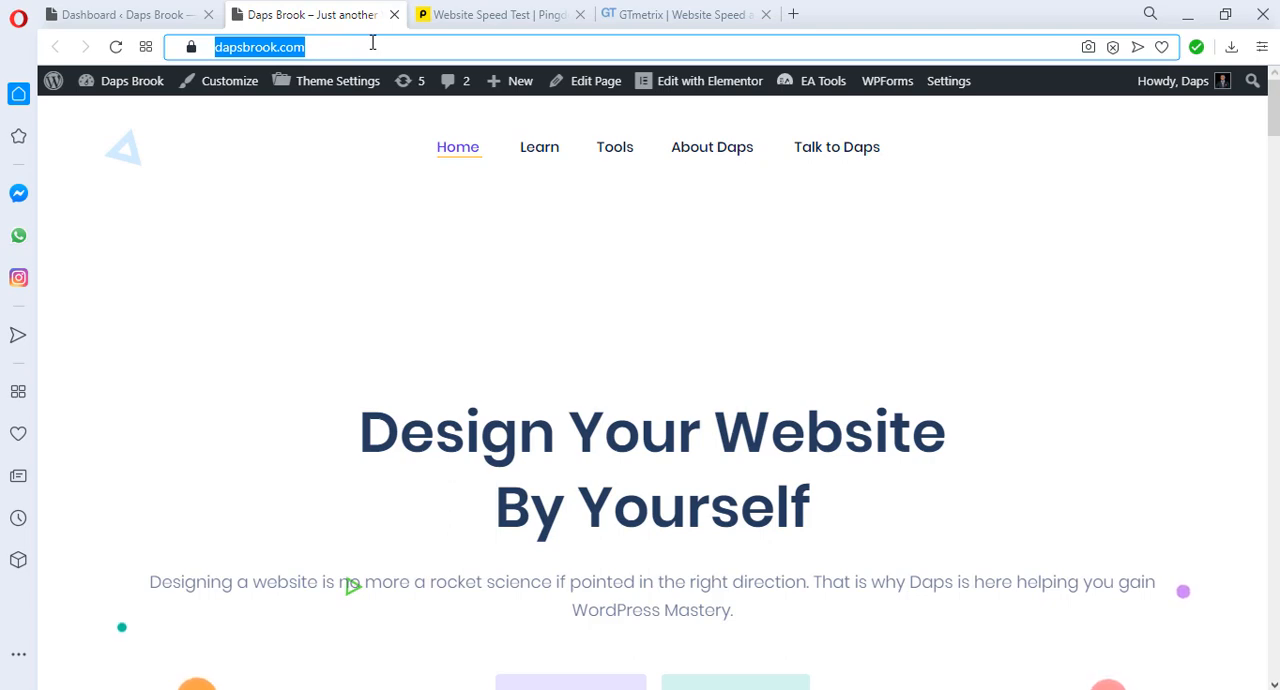
left_click(502, 14)
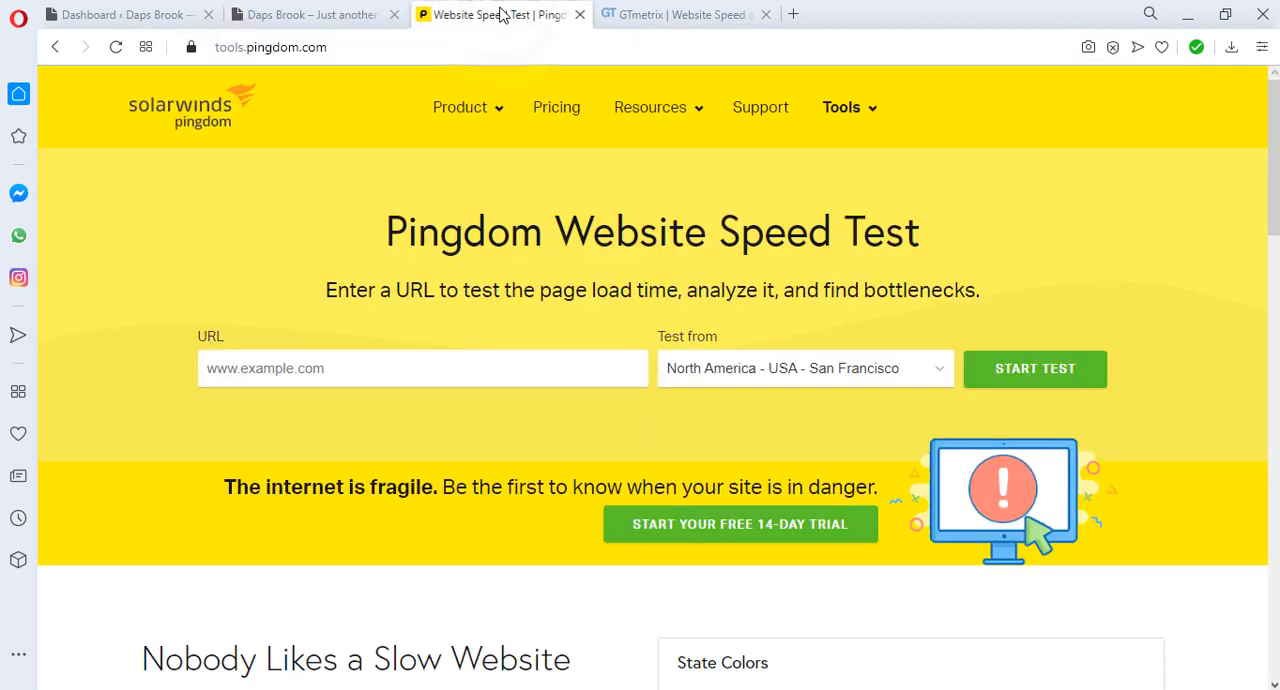
left_click(371, 369)
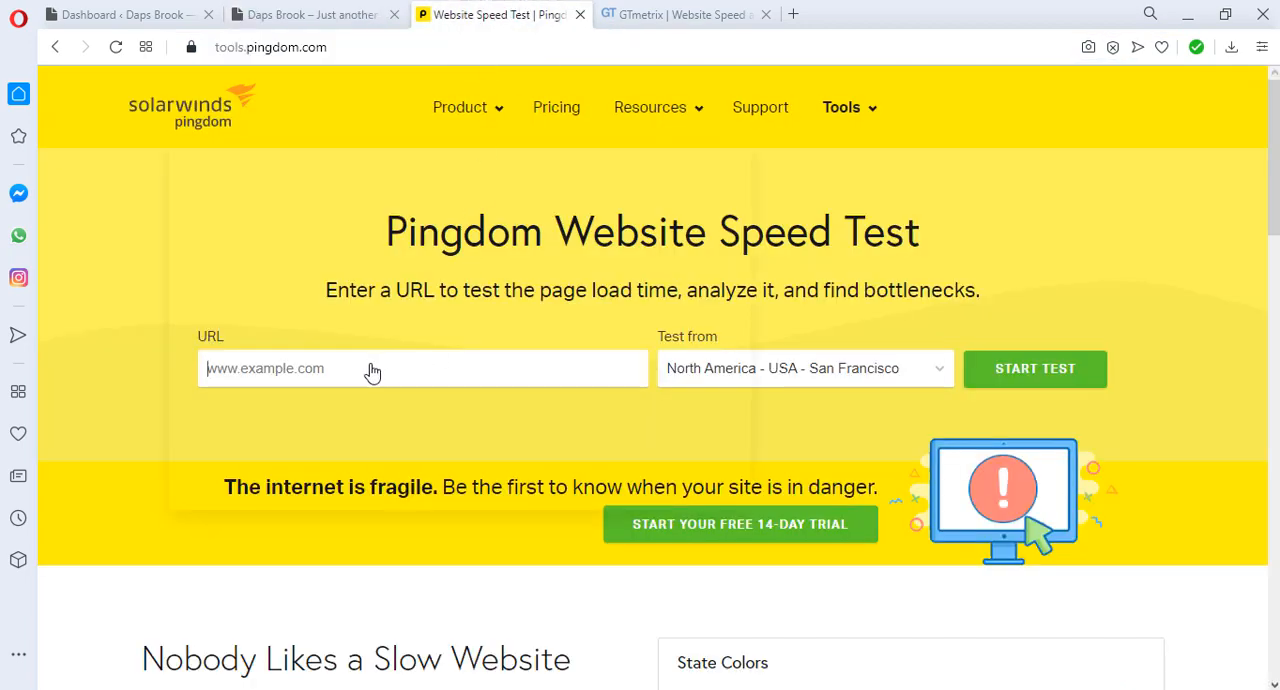
right_click(247, 369)
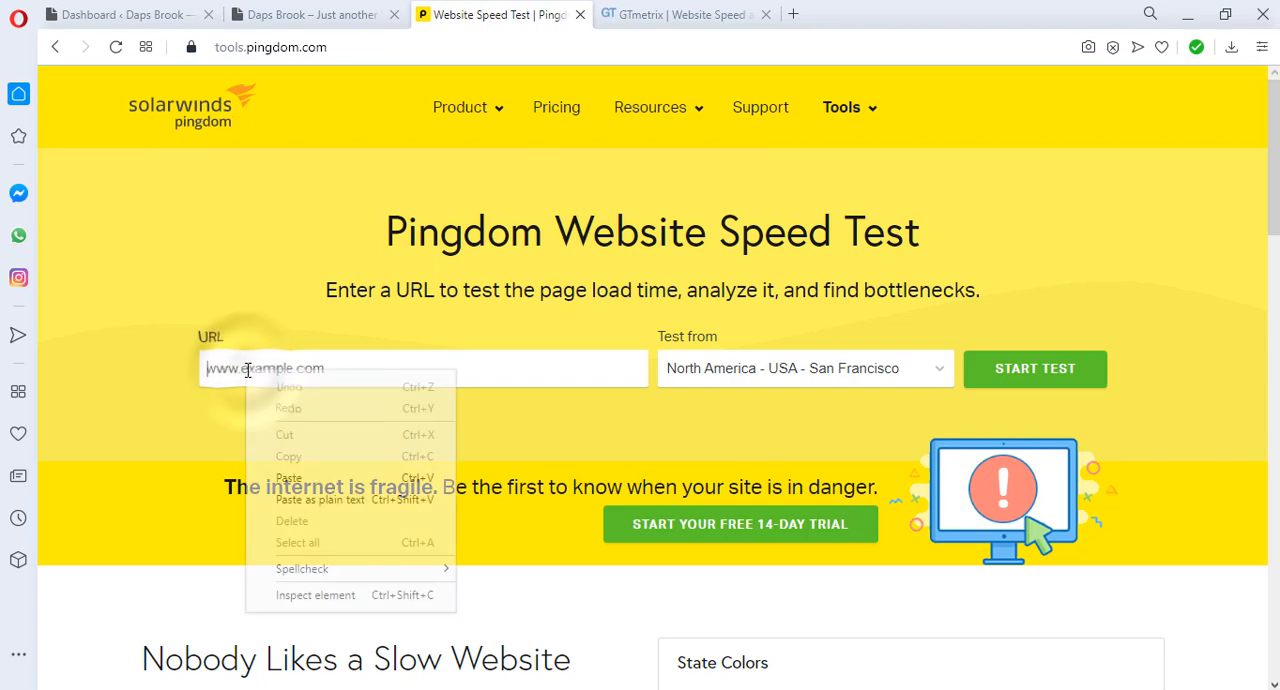
left_click(289, 478)
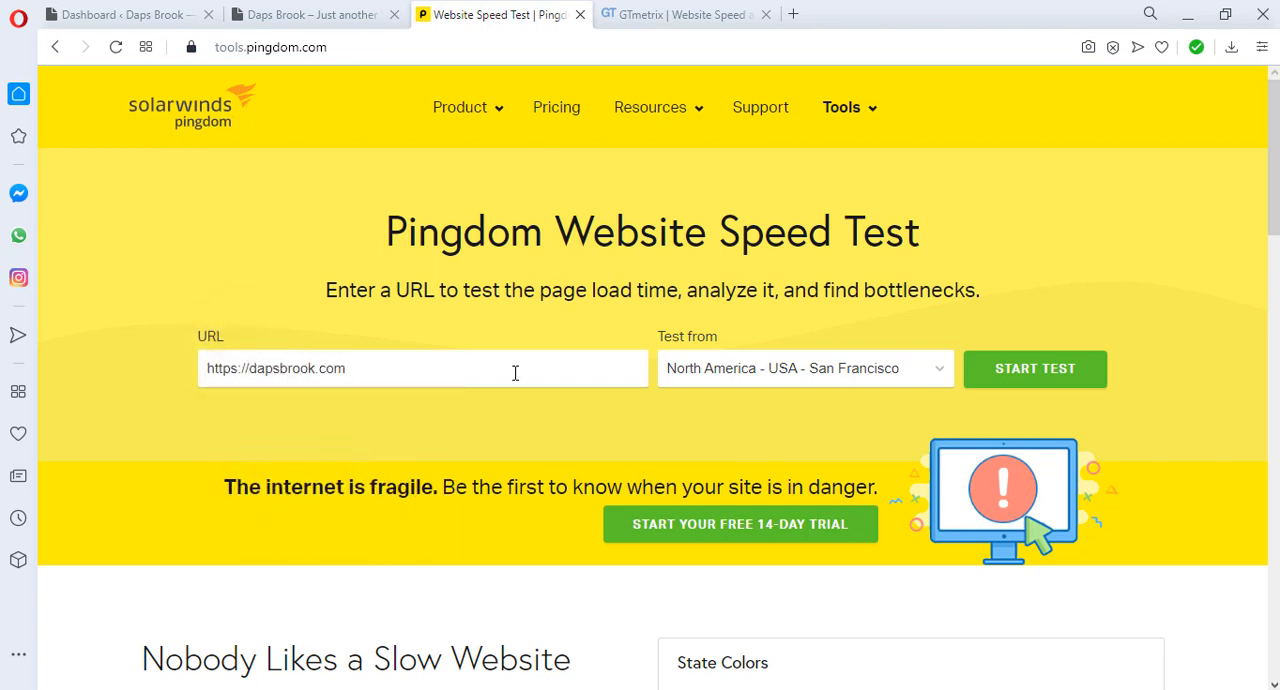
left_click(1017, 382)
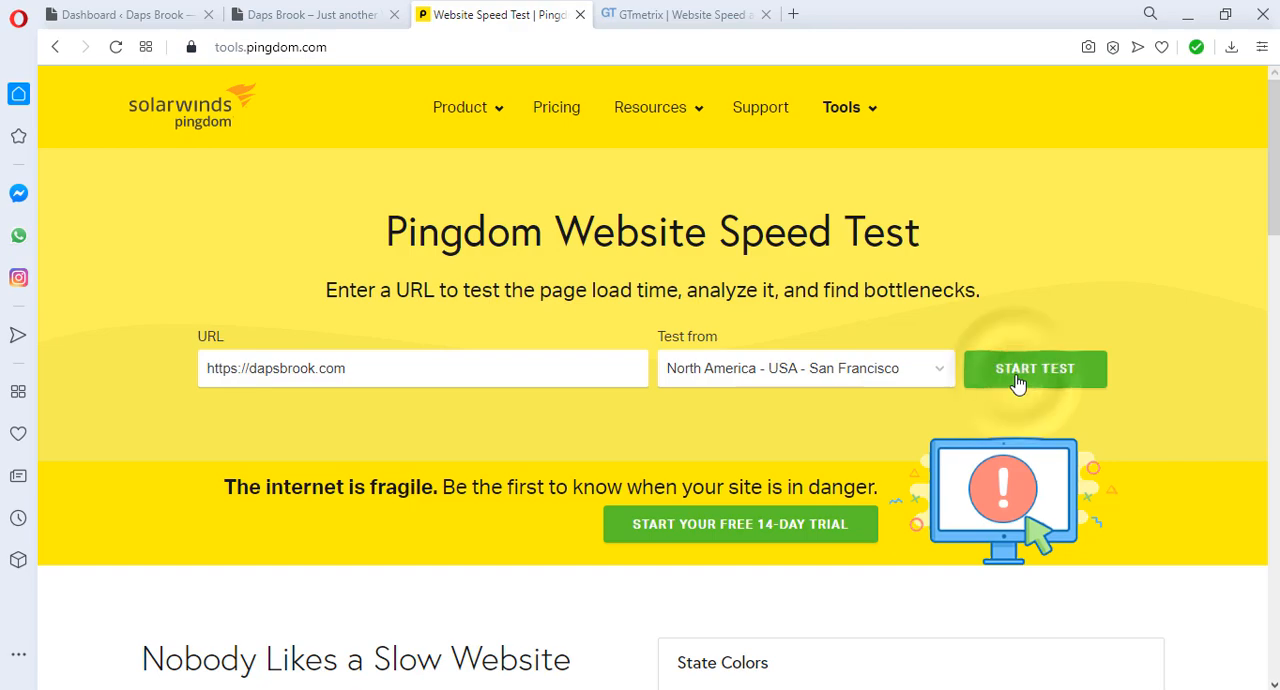
Step: Switch to GTmetrix and start a performance analysis of the copied dapsbrook.com address
left_click(670, 13)
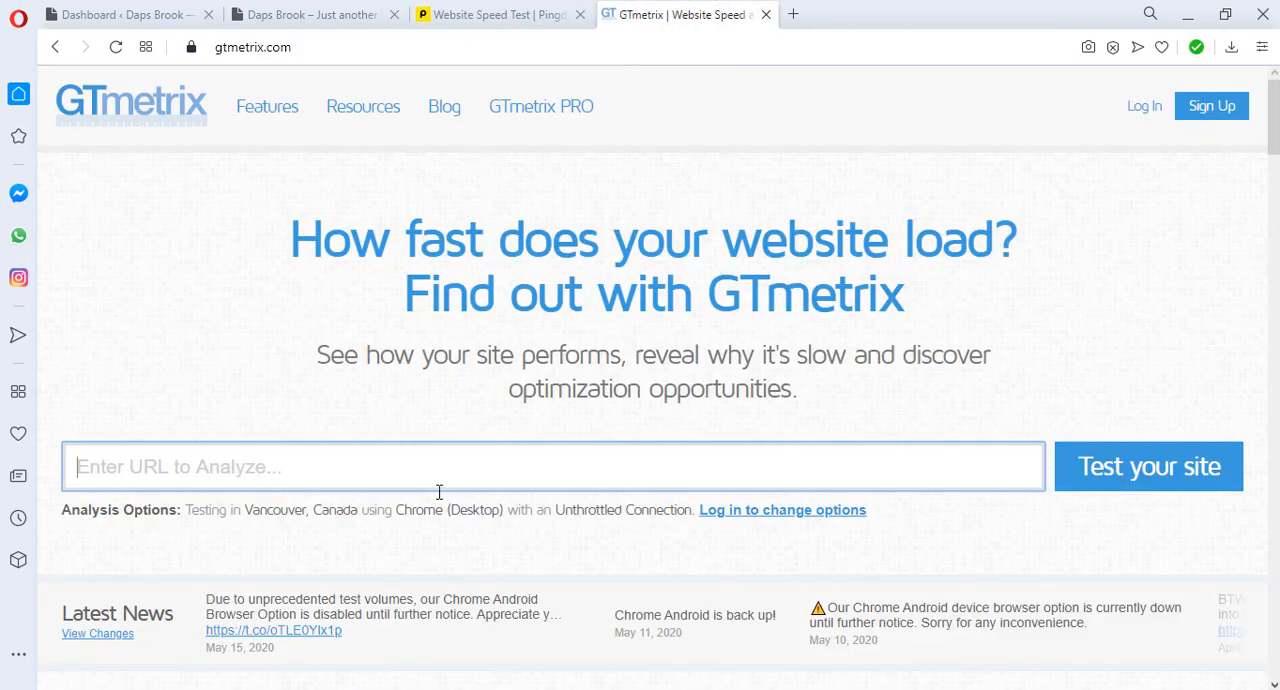
left_click(149, 470)
right_click(149, 470)
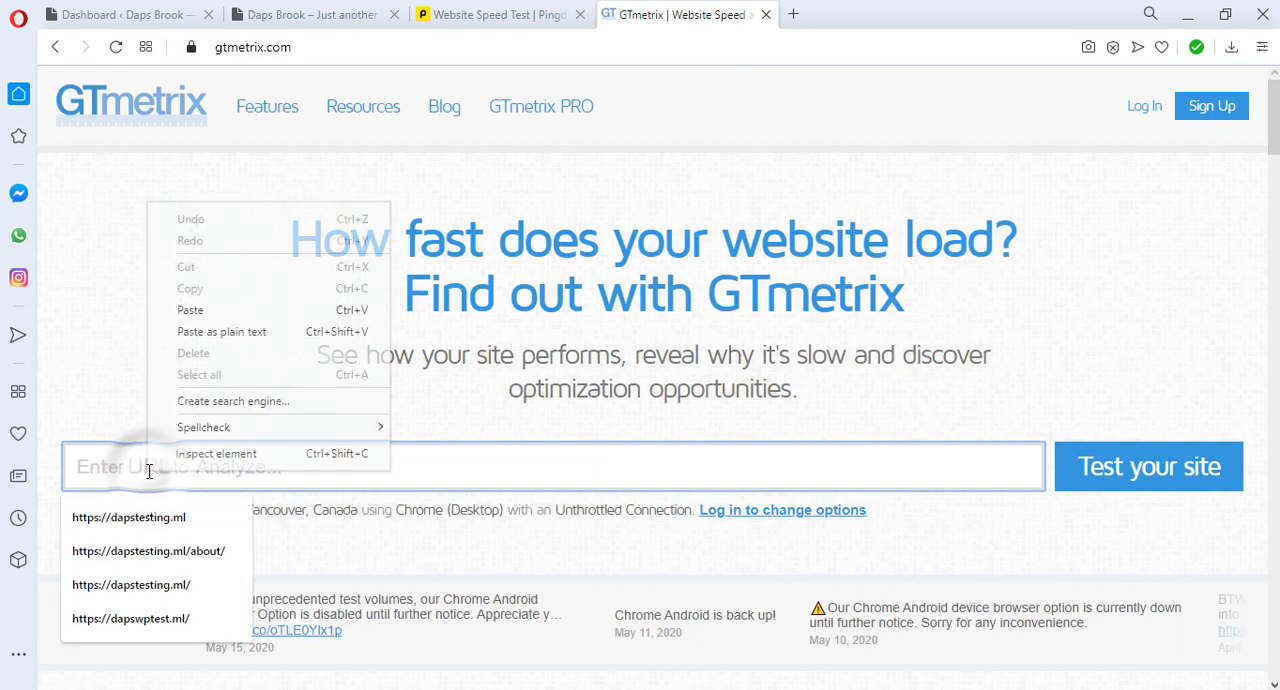
left_click(220, 310)
left_click(1130, 471)
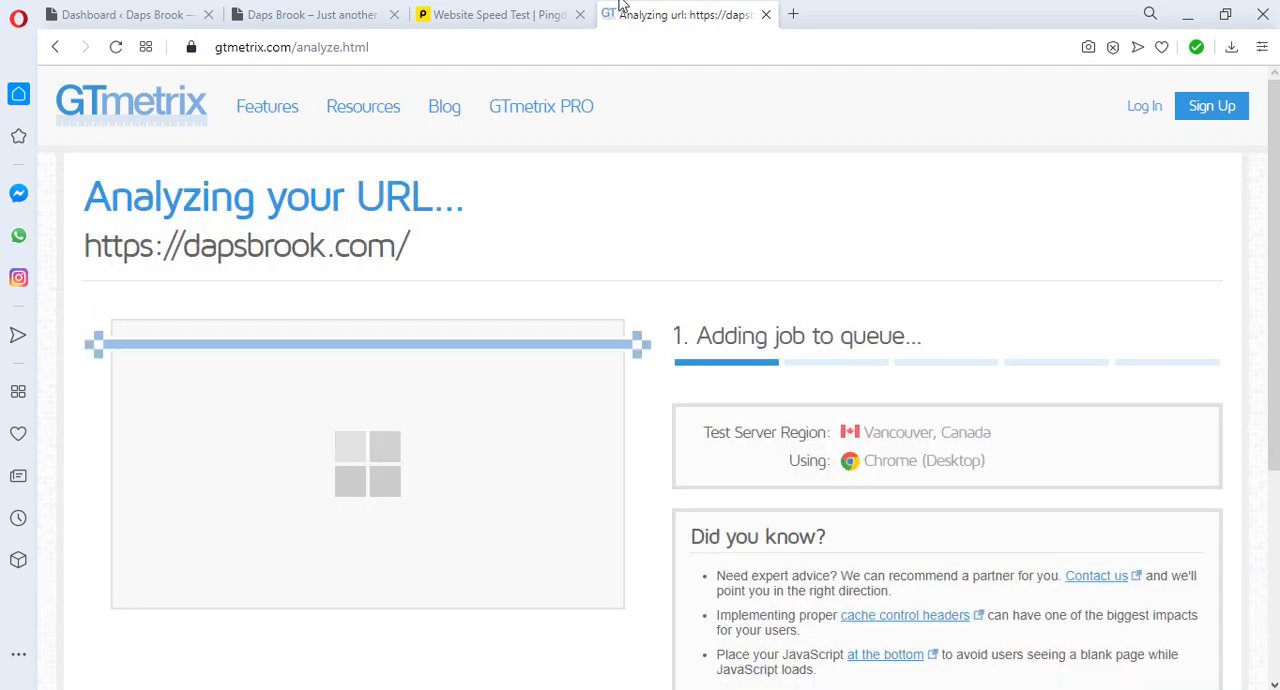
Step: Examine the Pingdom results for performance grade, load time, improvement suggestions, response codes, and content size and requests by type and domain
left_click(476, 12)
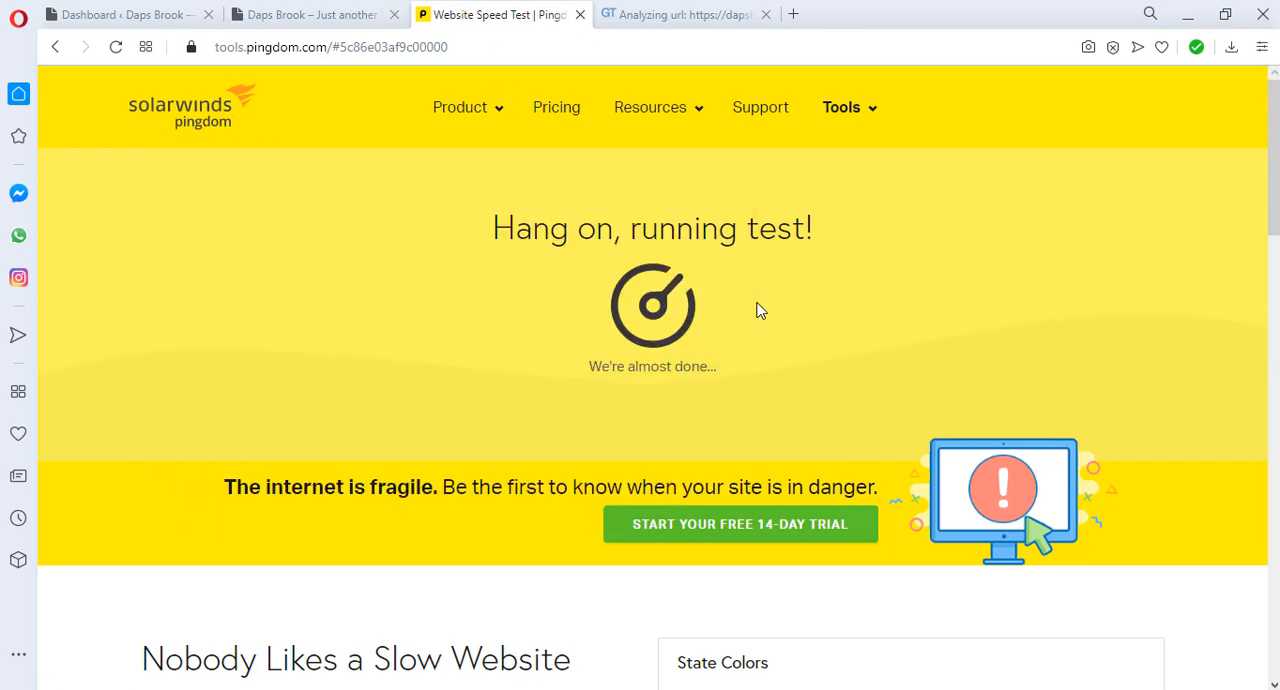
scroll(870, 315, "down", 1)
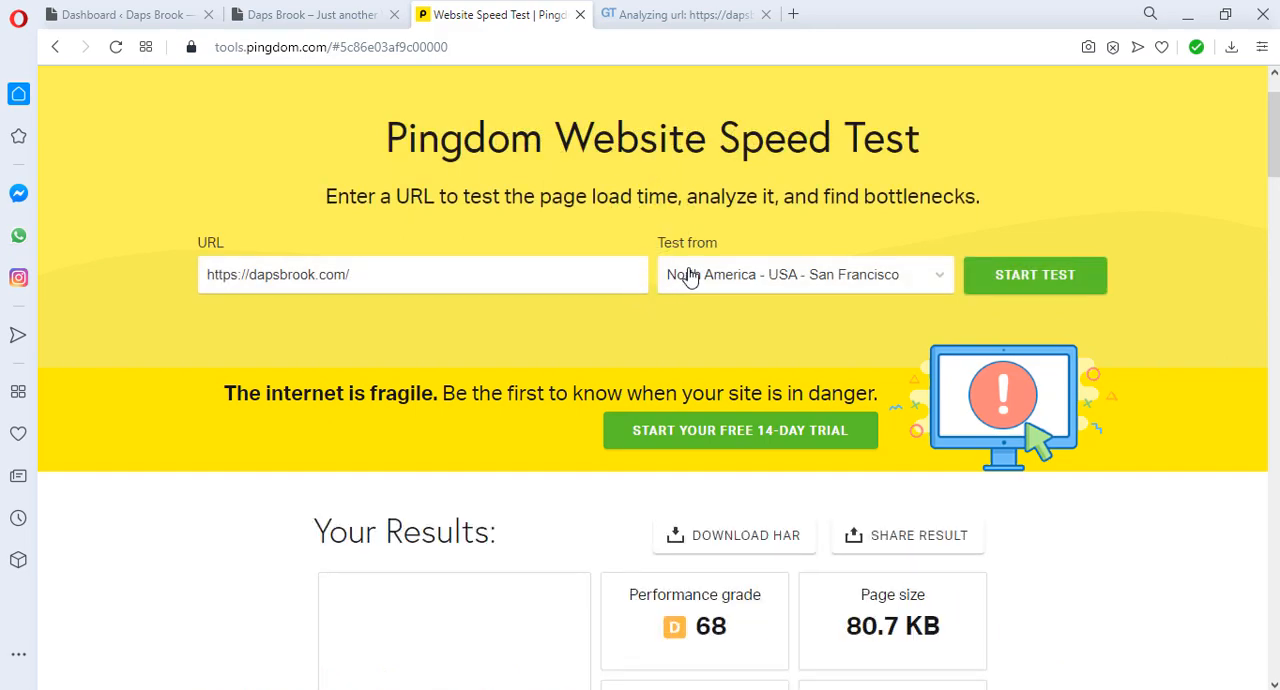
scroll(680, 277, "down", 4)
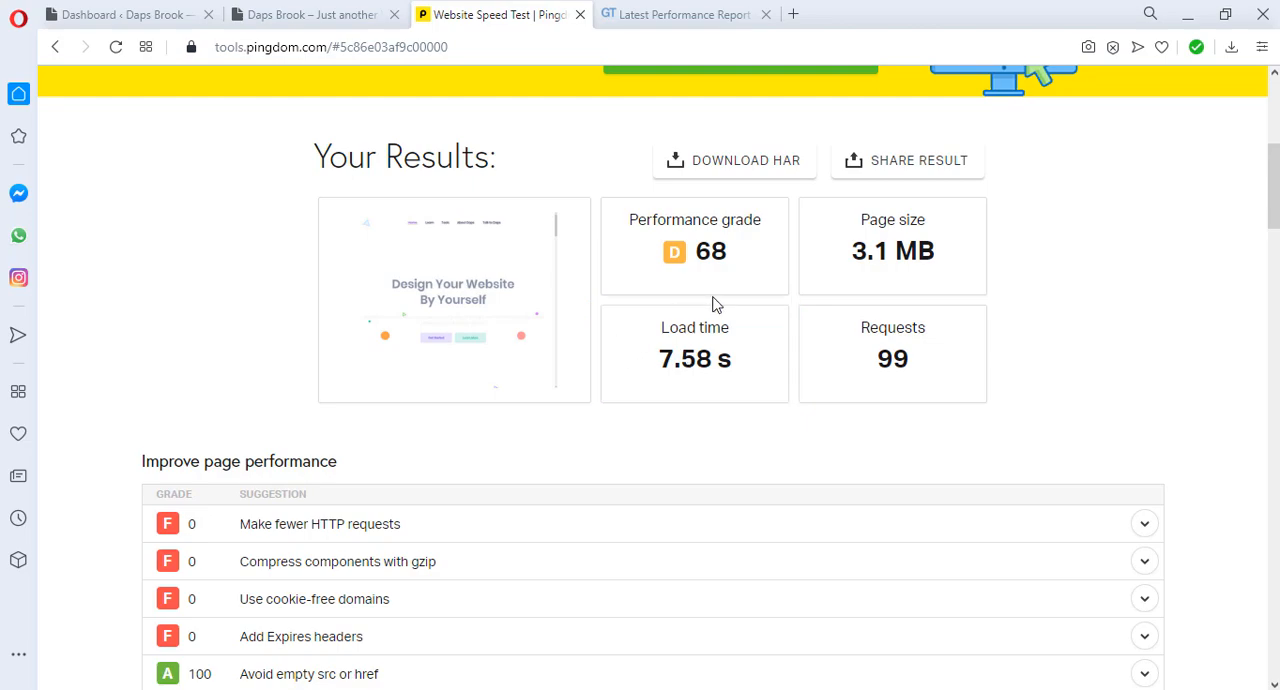
scroll(718, 310, "down", 1)
scroll(724, 316, "down", 2)
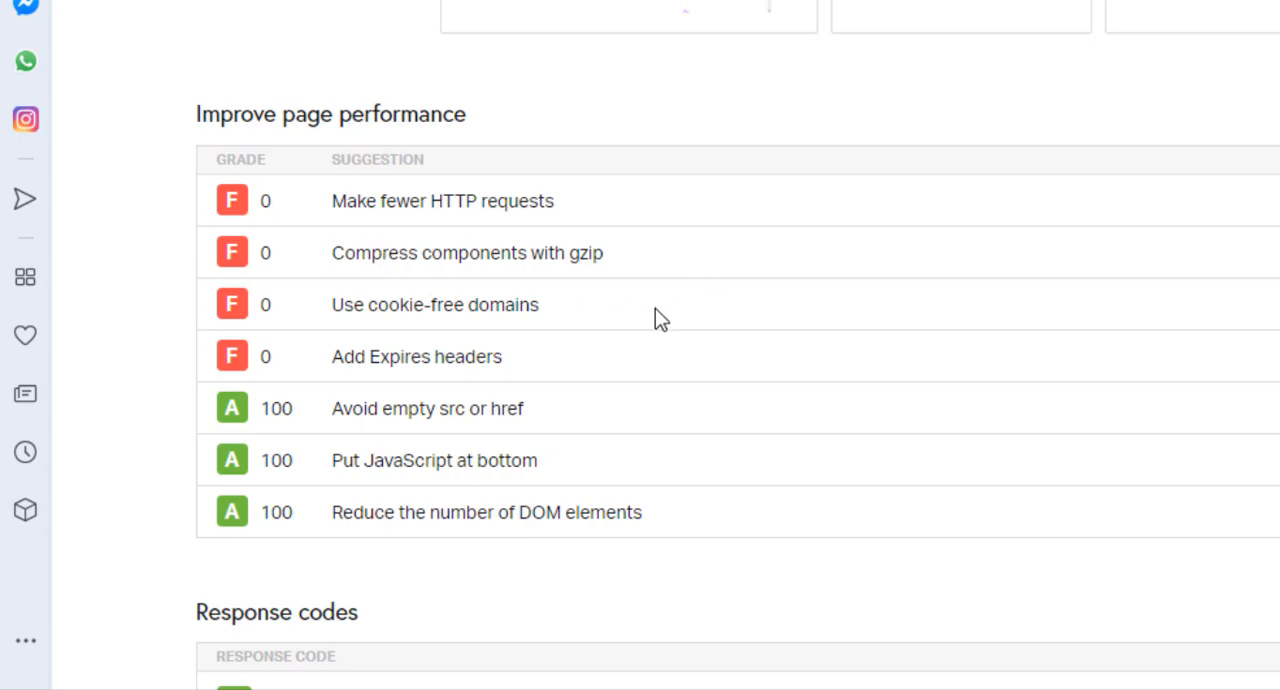
scroll(734, 357, "down", 5)
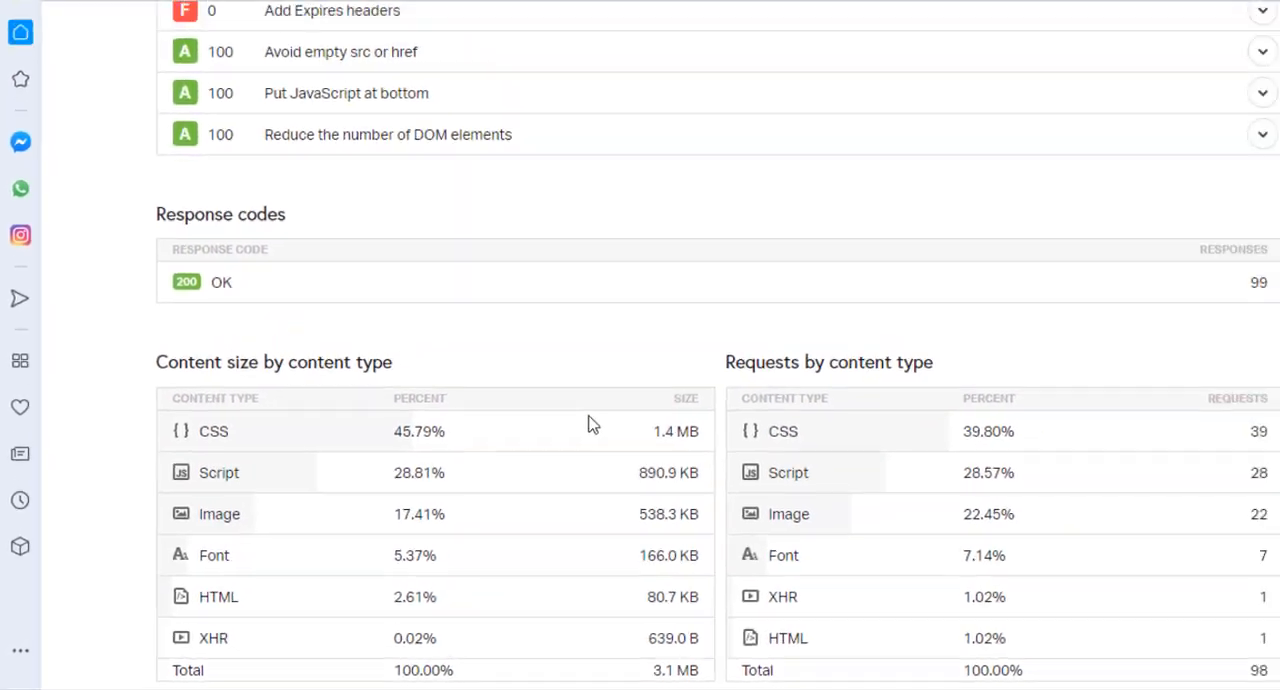
scroll(590, 423, "down", 3)
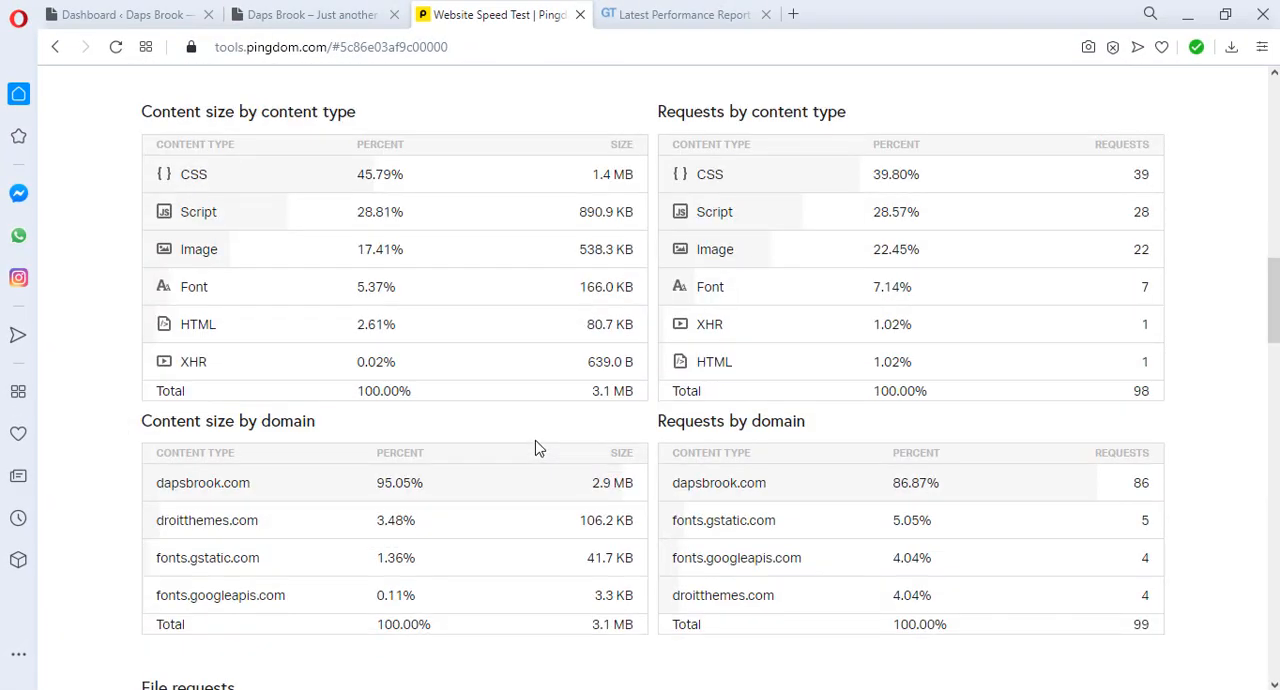
scroll(536, 447, "down", 2)
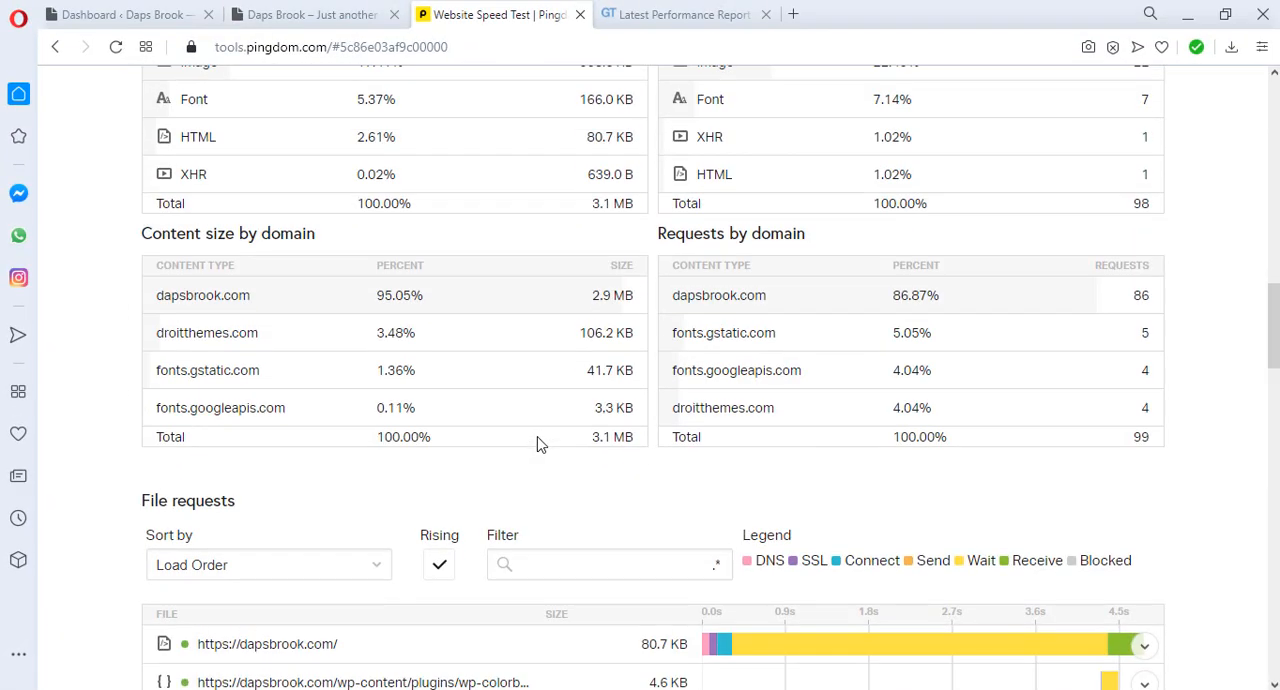
scroll(537, 446, "down", 3)
scroll(1163, 398, "up", 10)
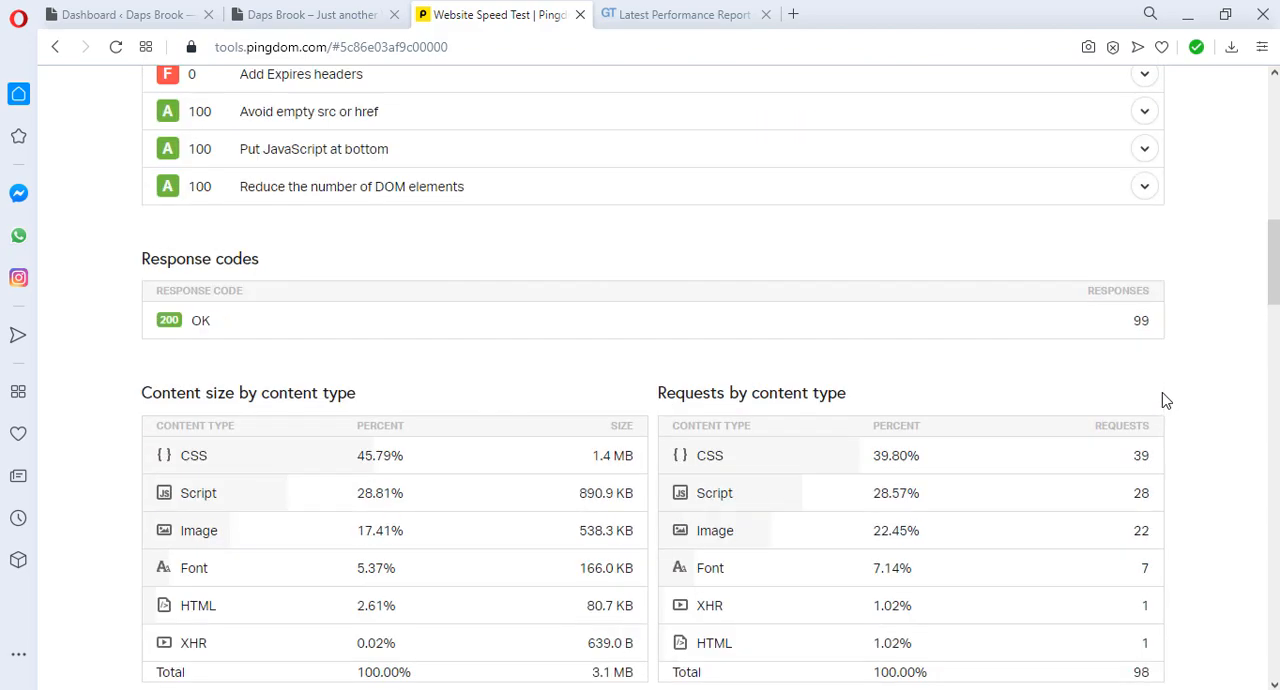
Step: Review the GTmetrix report's performance scores, page details and PageSpeed recommendations for dapsbrook.com
left_click(680, 14)
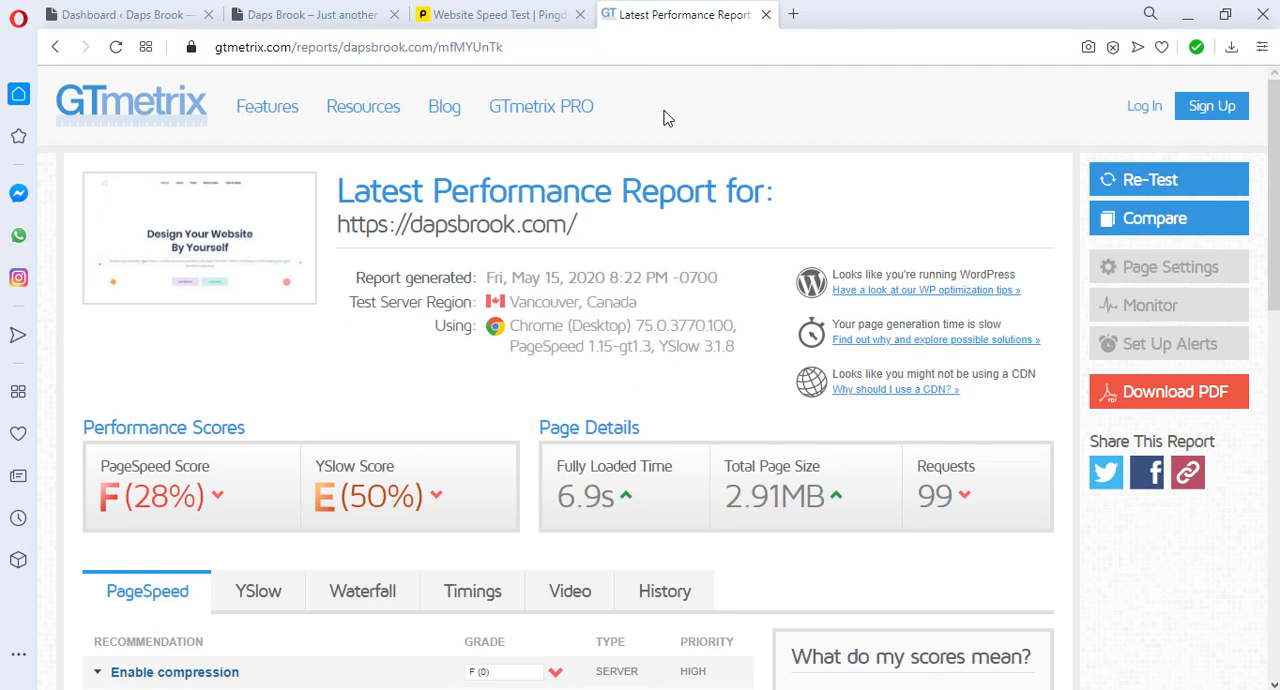
scroll(455, 365, "down", 1)
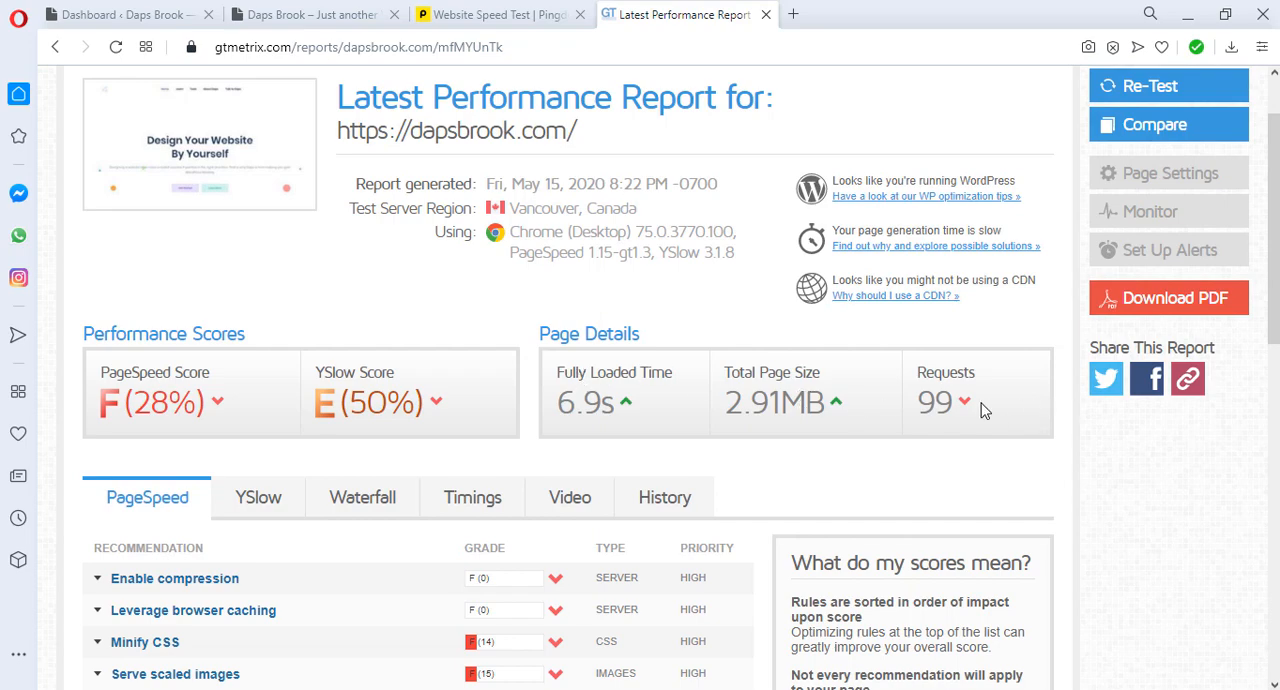
scroll(501, 415, "down", 2)
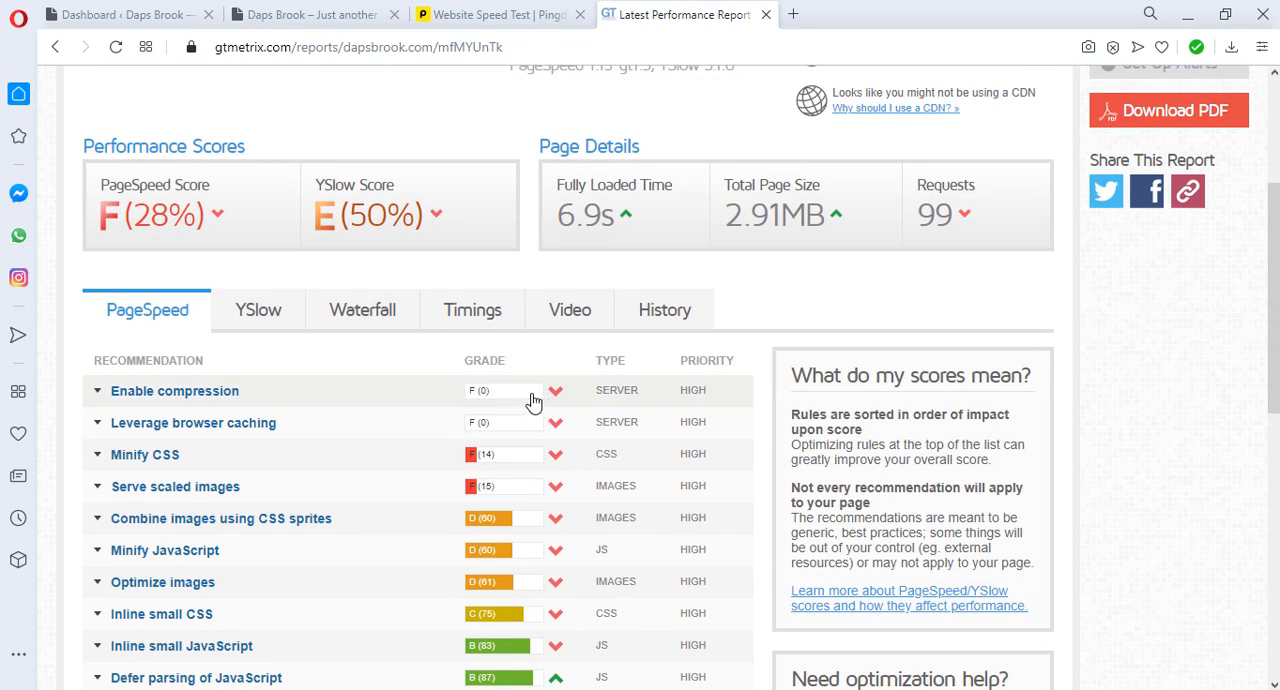
scroll(312, 348, "down", 1)
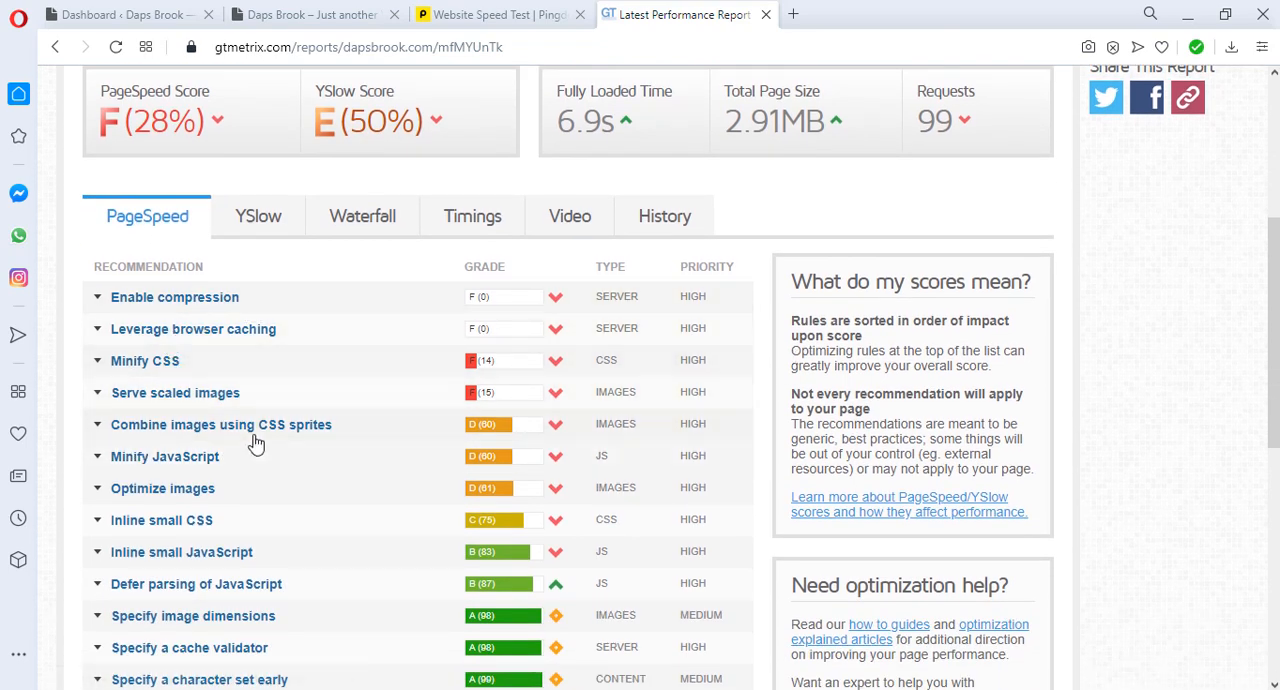
Step: Review the YSlow recommendations in the GTmetrix report and compare them with the overall performance scores
left_click(248, 222)
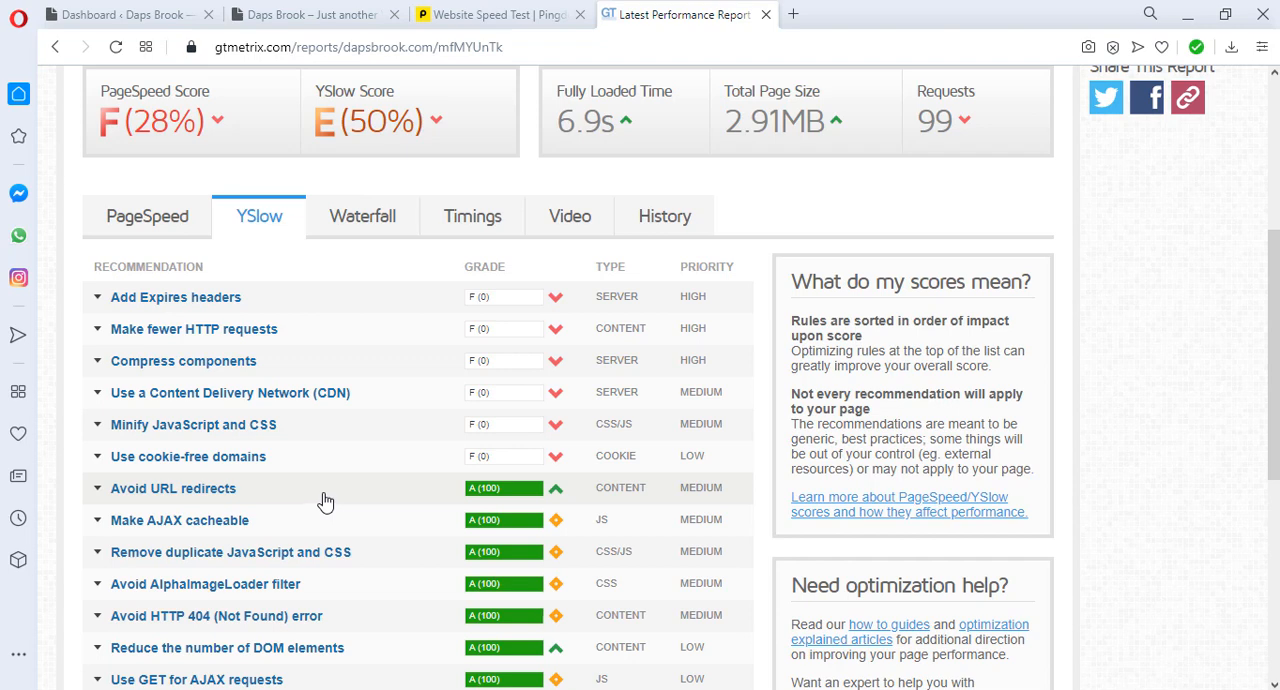
scroll(325, 500, "up", 3)
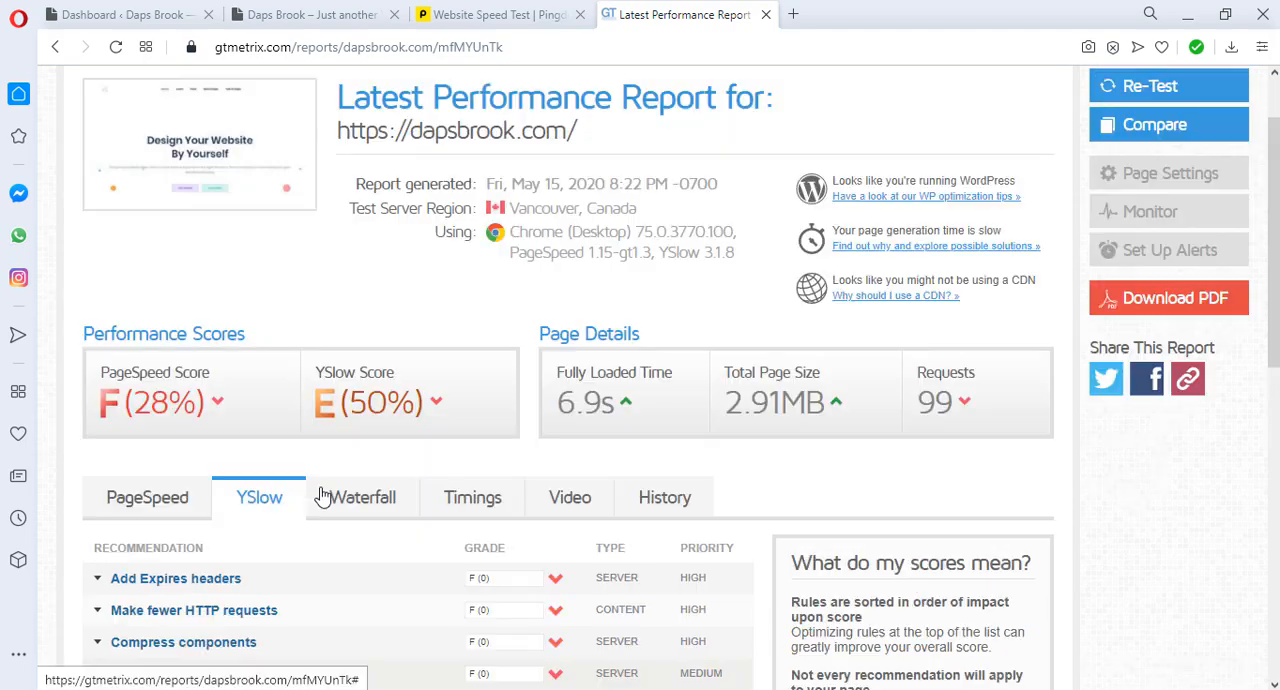
scroll(323, 497, "down", 4)
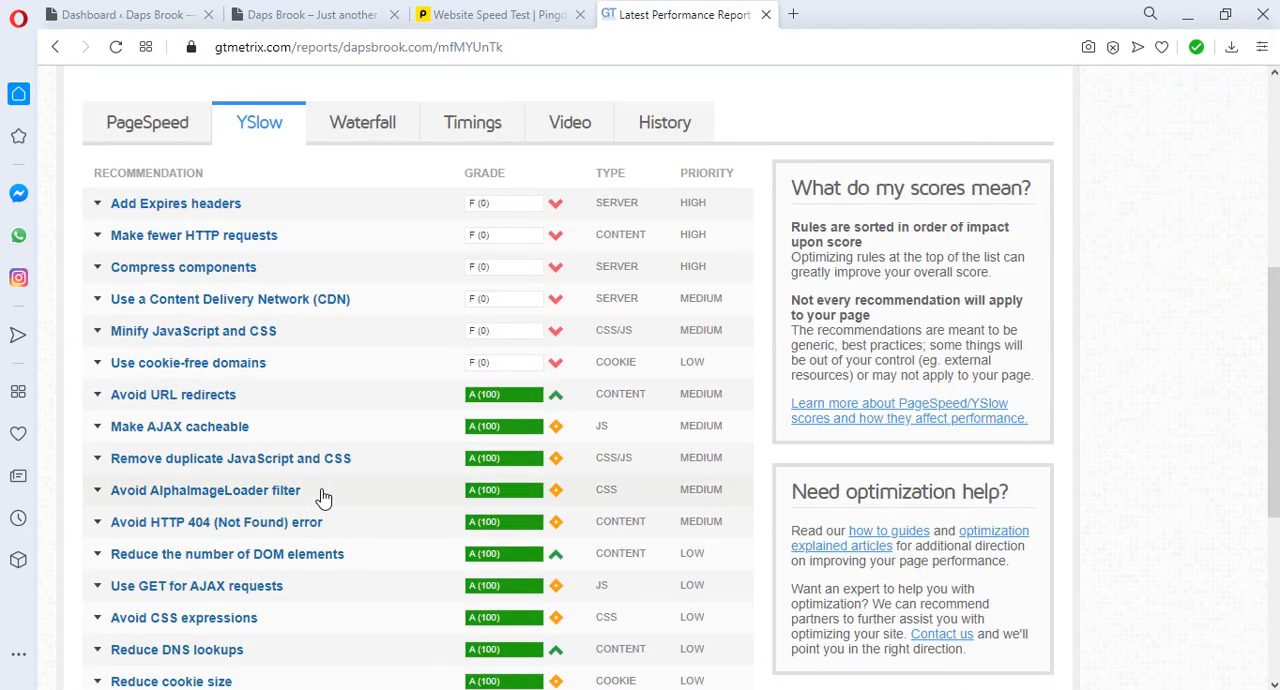
scroll(323, 497, "up", 2)
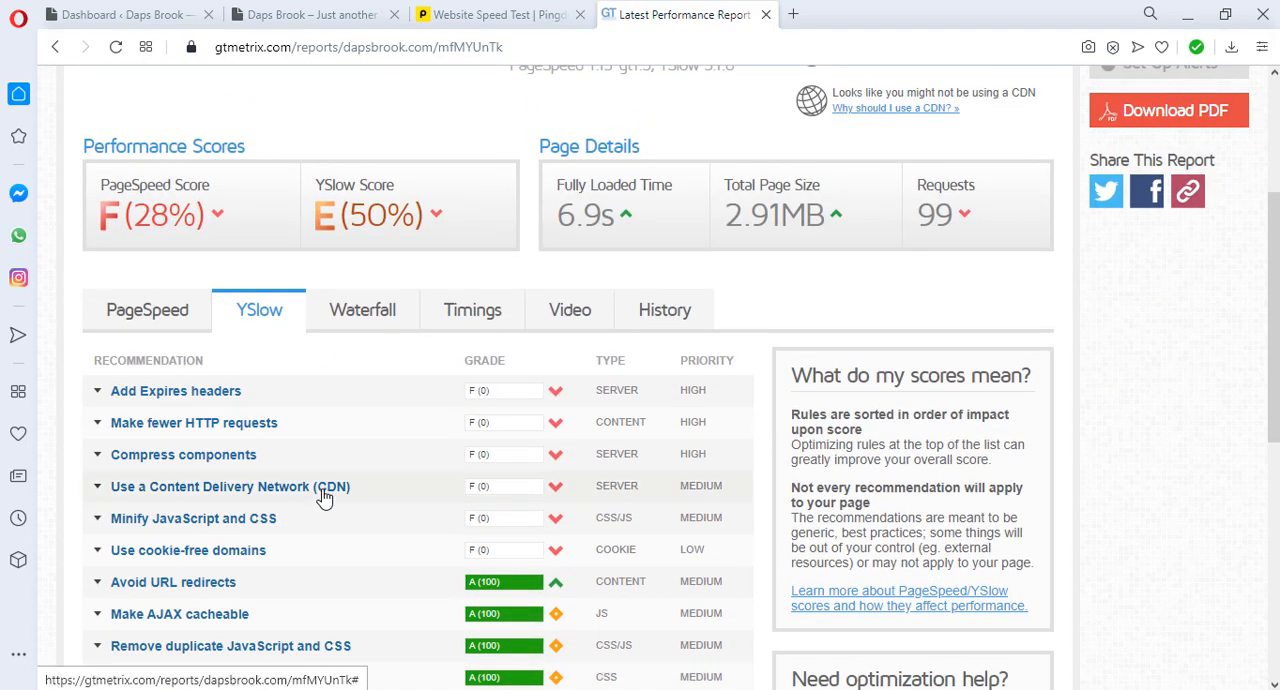
scroll(323, 497, "up", 3)
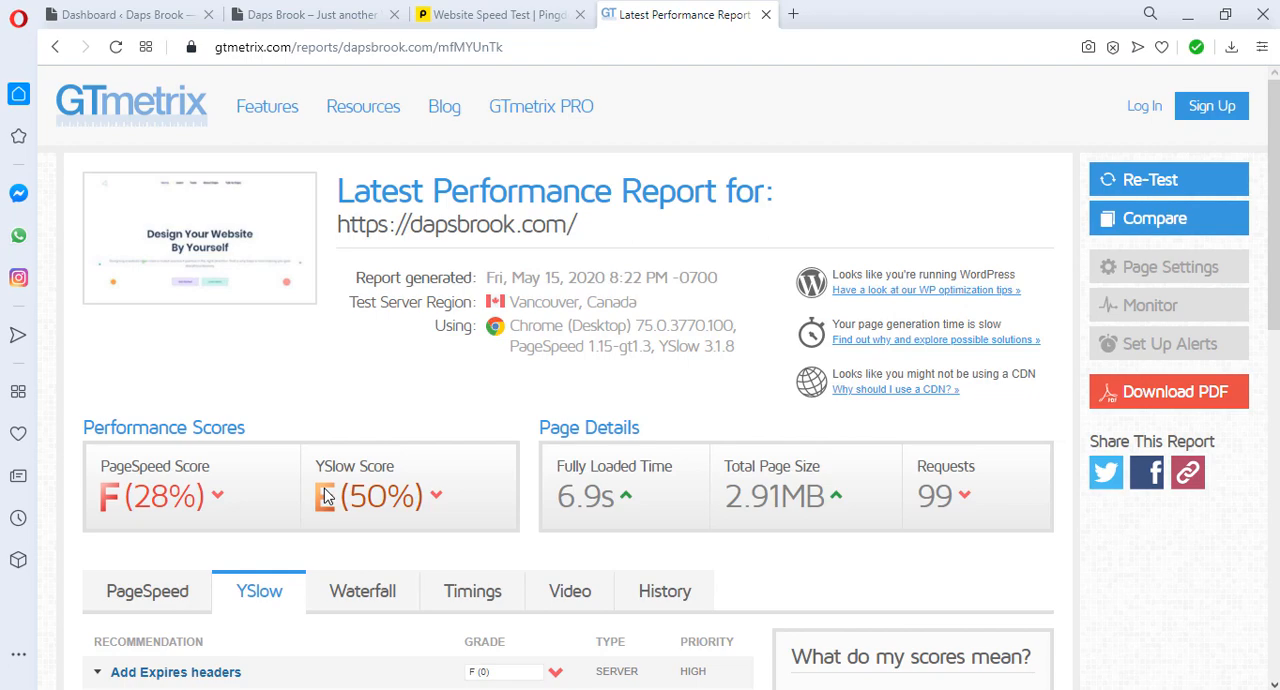
scroll(325, 497, "down", 1)
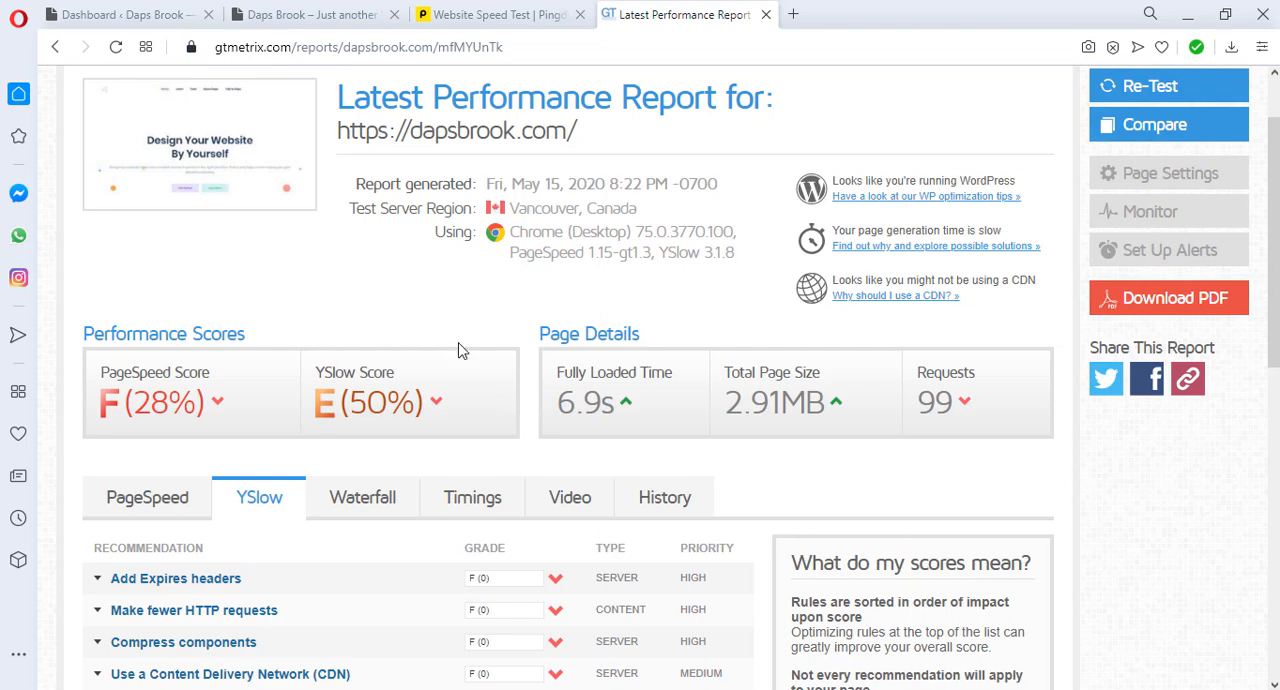
Step: In the WordPress admin, search the plugin directory for "fast velocity", then install and activate the Fast Velocity Minify plugin
left_click(120, 15)
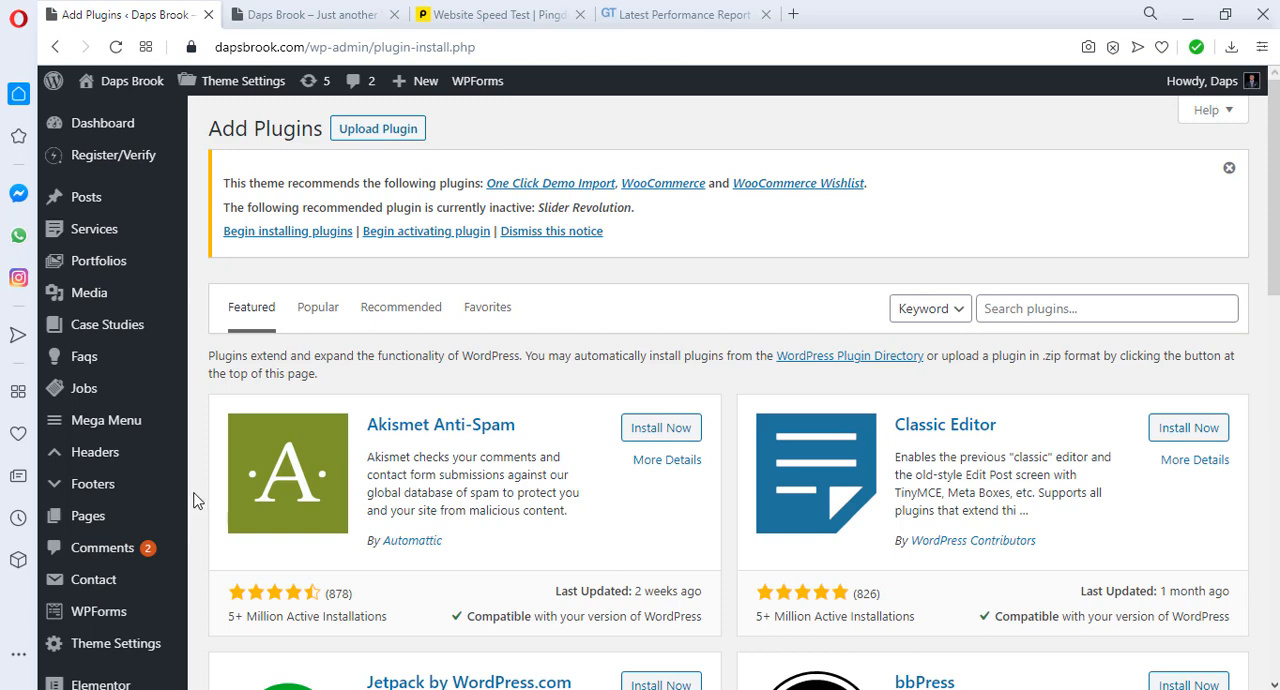
left_click(1072, 309)
type("fast velocity")
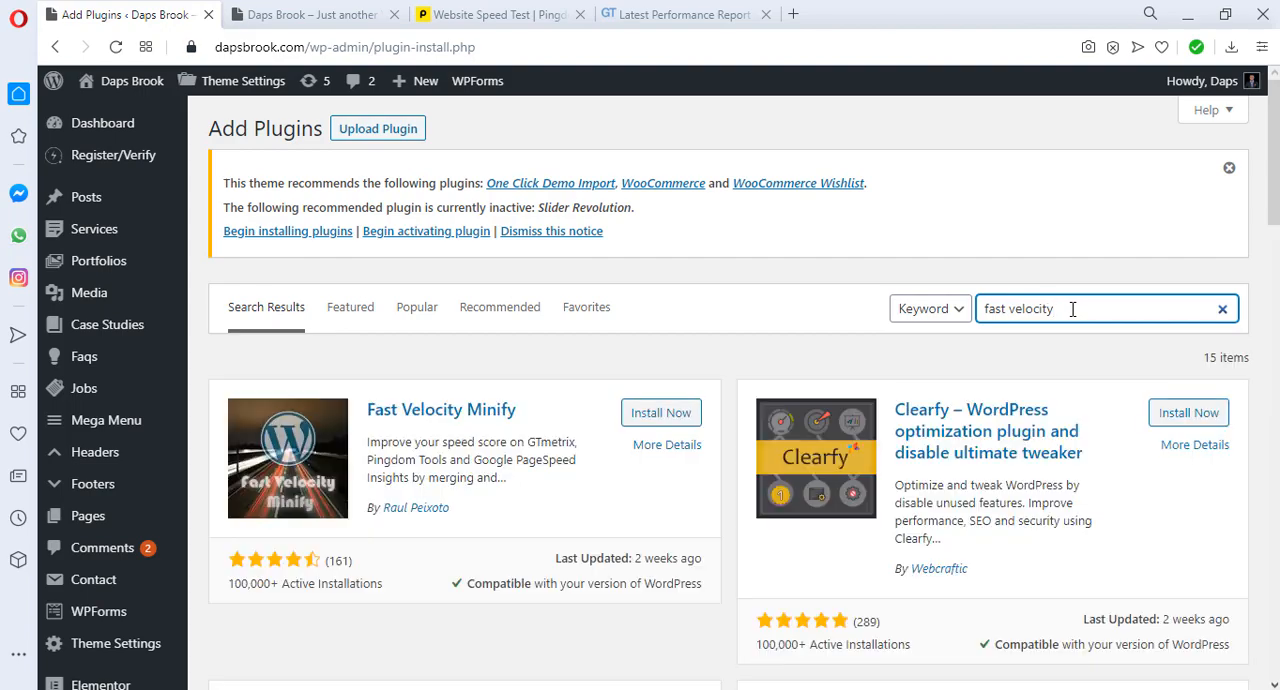
scroll(785, 410, "down", 1)
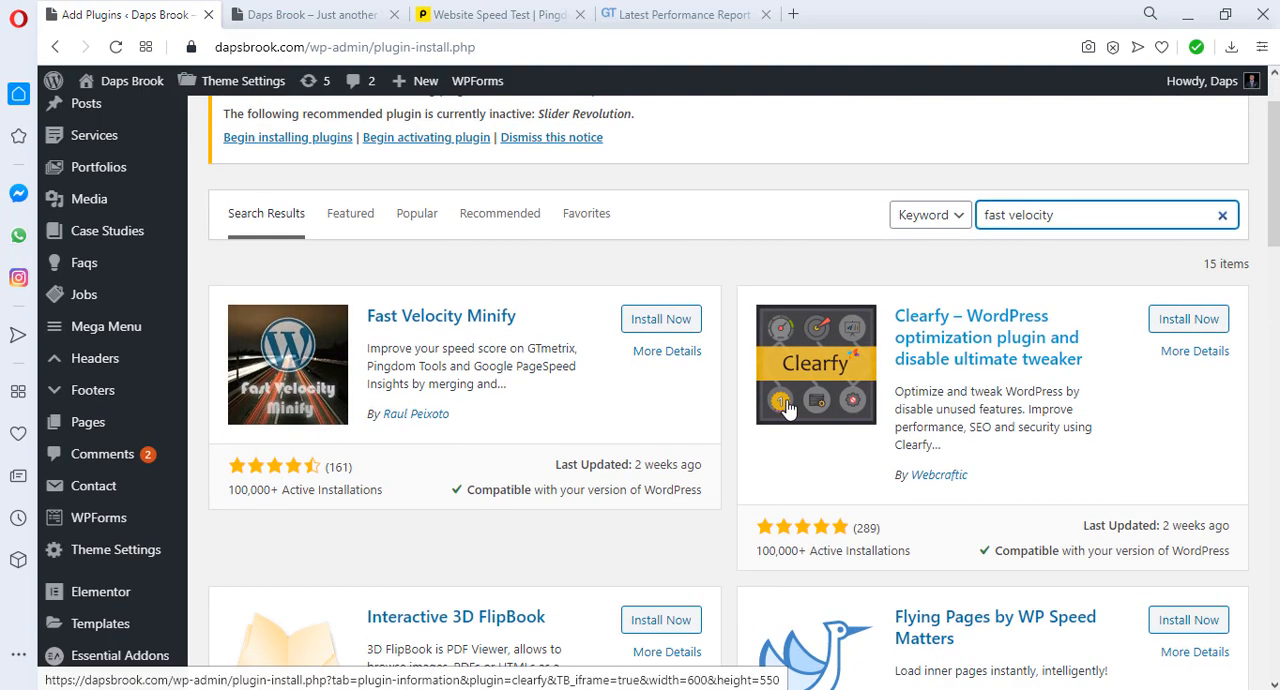
left_click(682, 326)
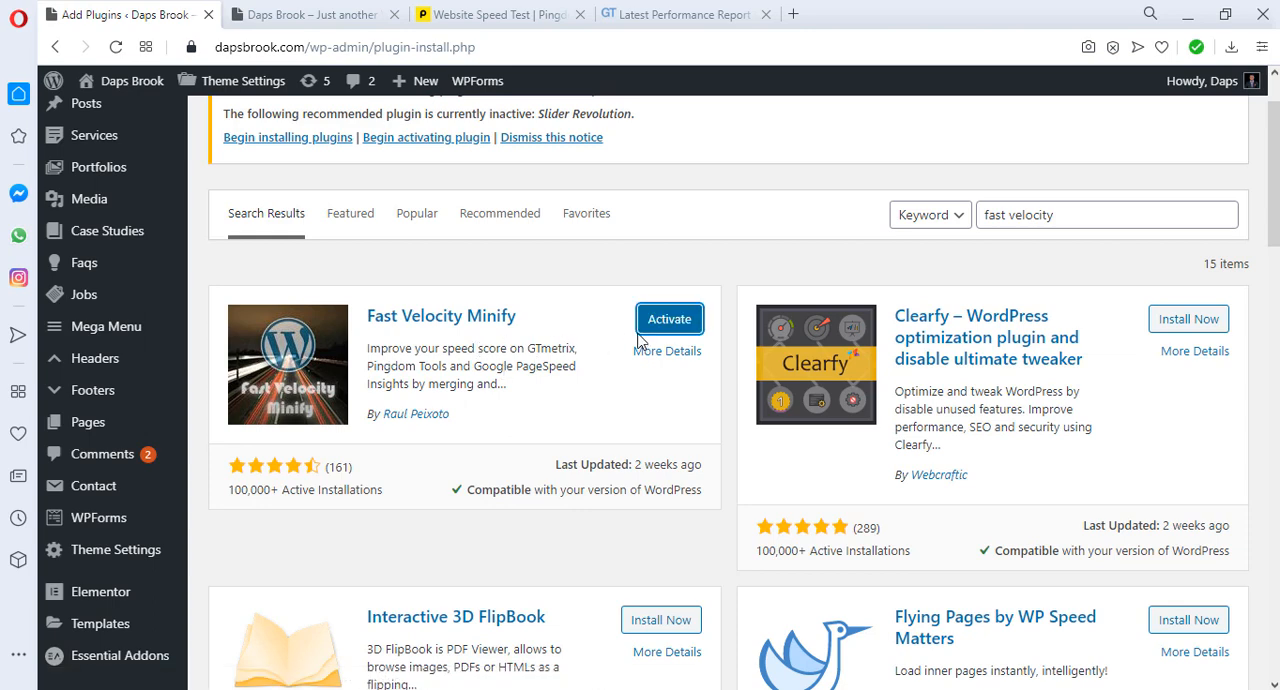
left_click(687, 325)
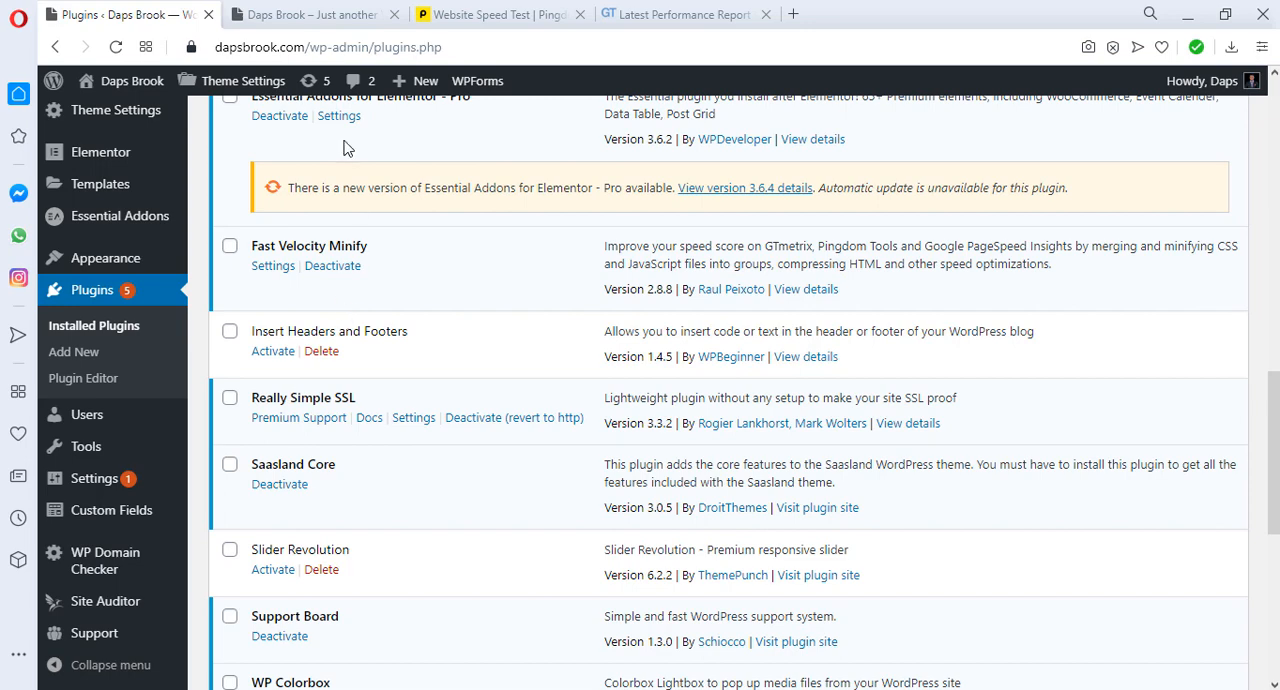
left_click(487, 13)
scroll(593, 196, "up", 2)
scroll(593, 196, "up", 1)
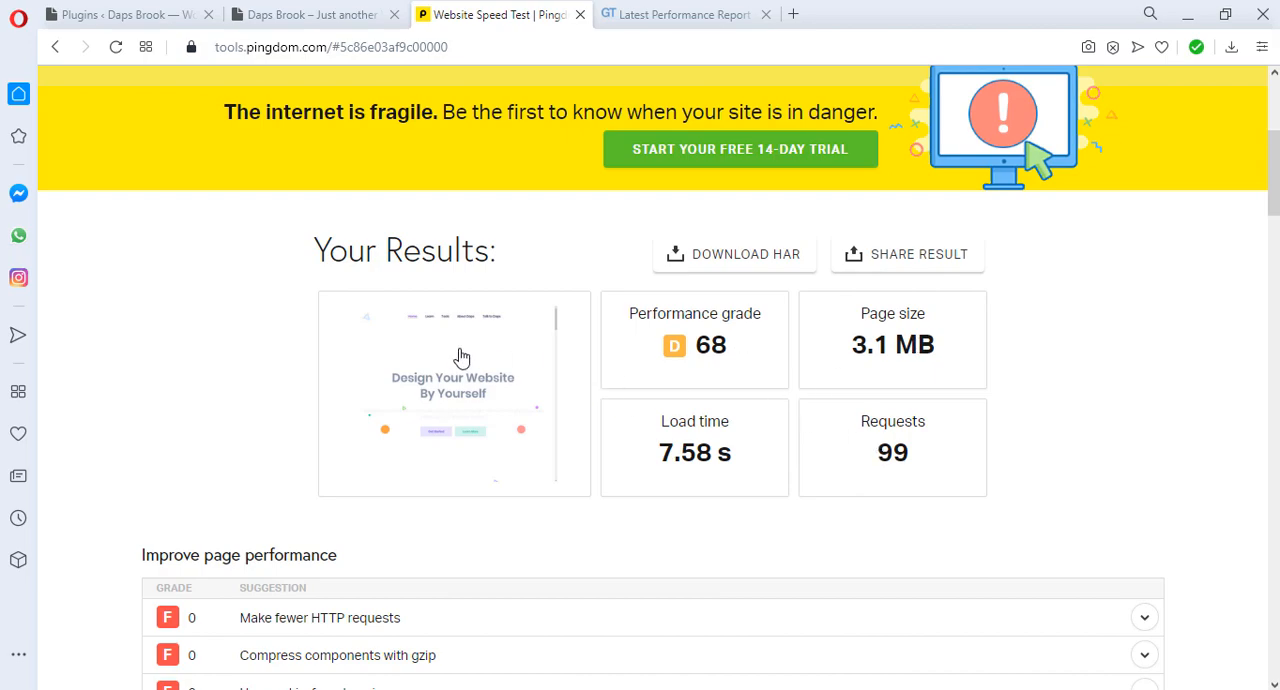
scroll(480, 350, "up", 2)
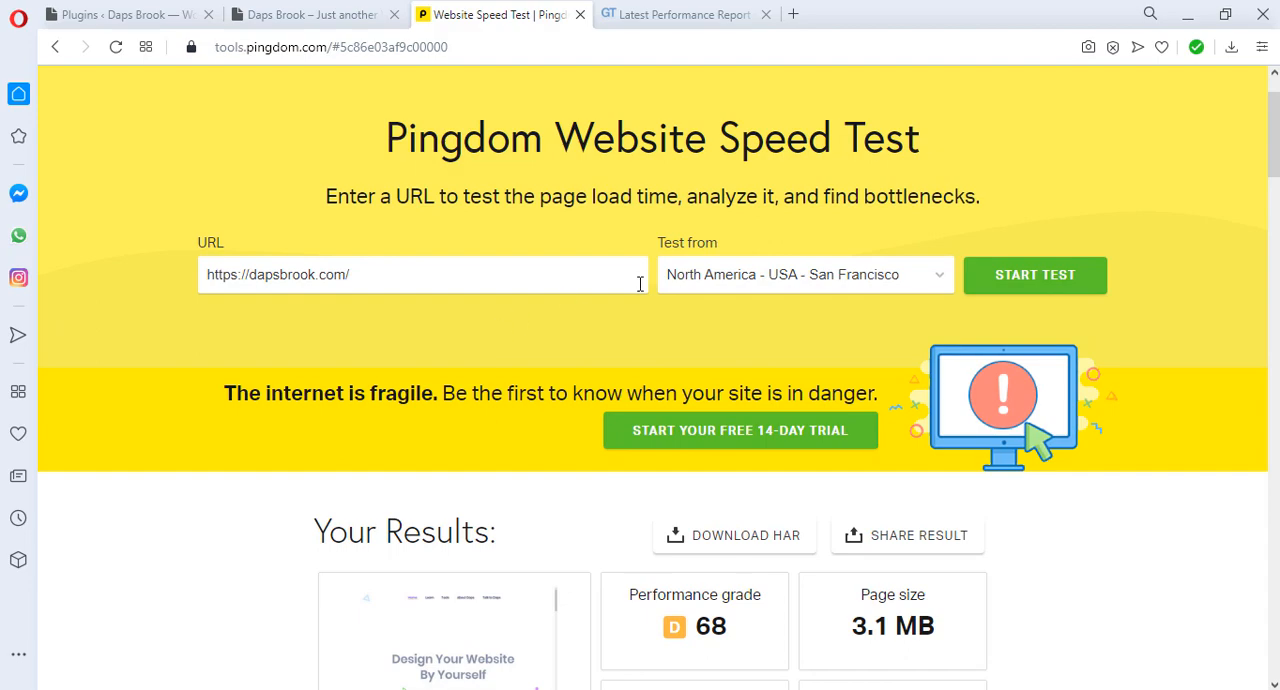
left_click(1024, 282)
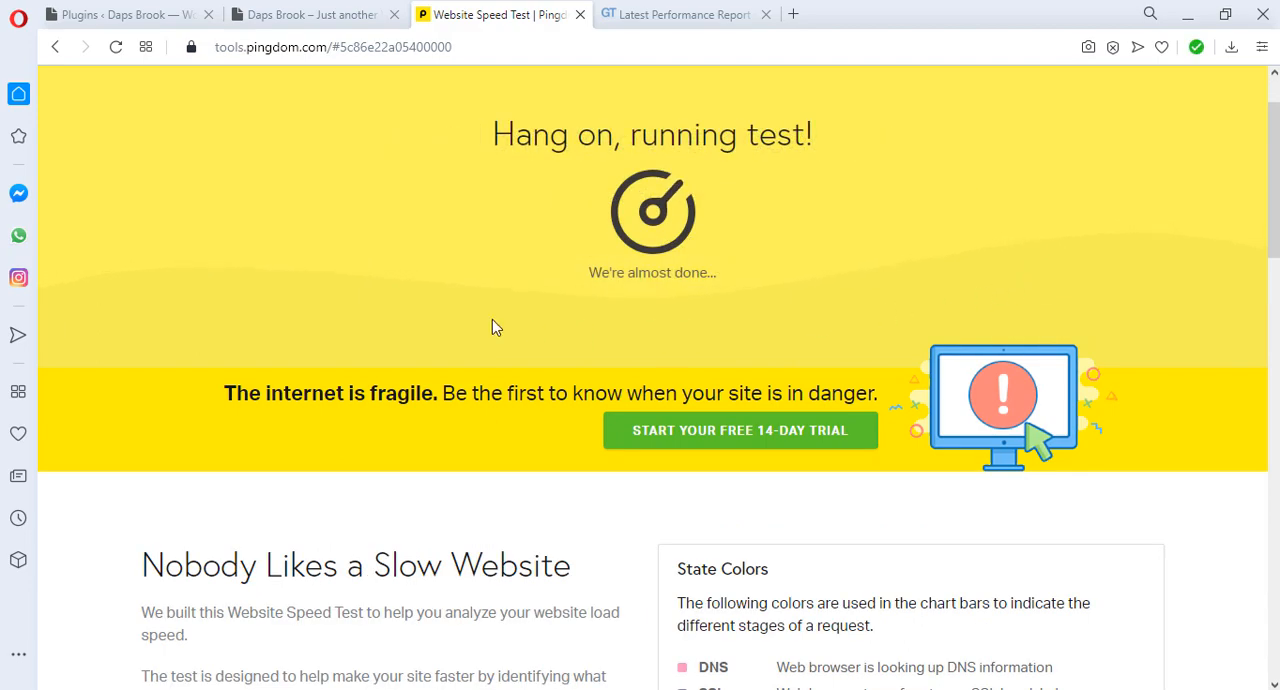
left_click(682, 16)
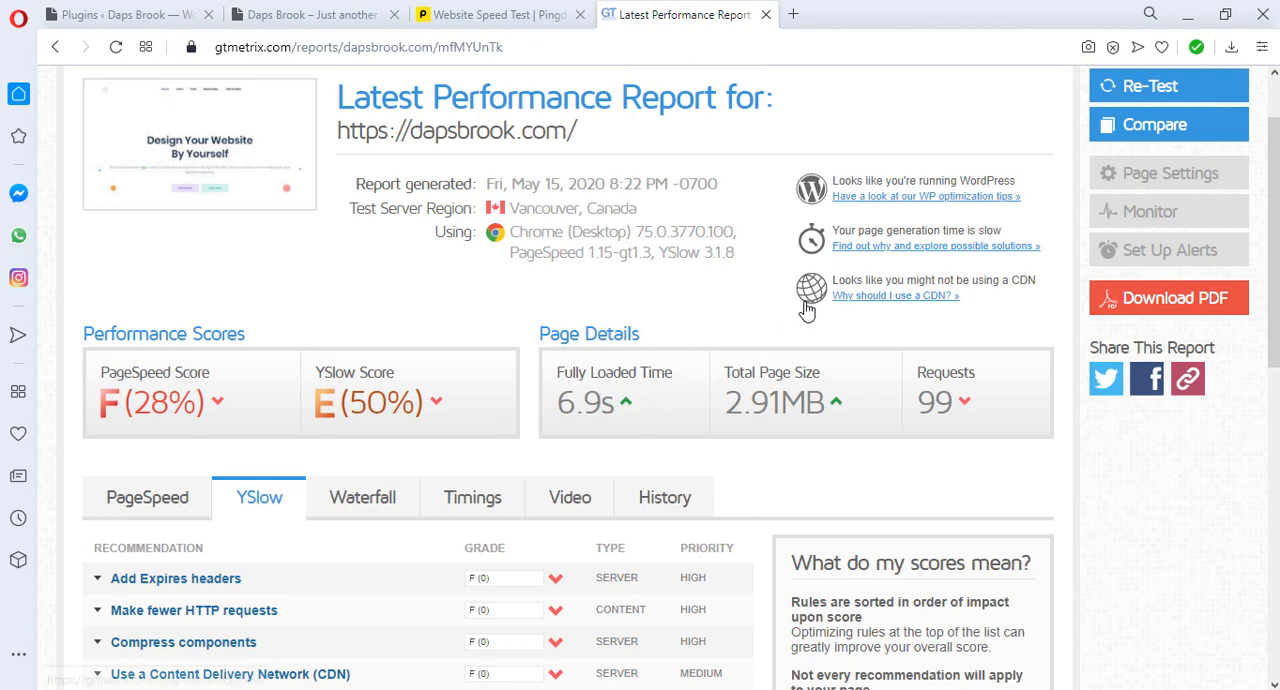
left_click(1160, 87)
left_click(480, 20)
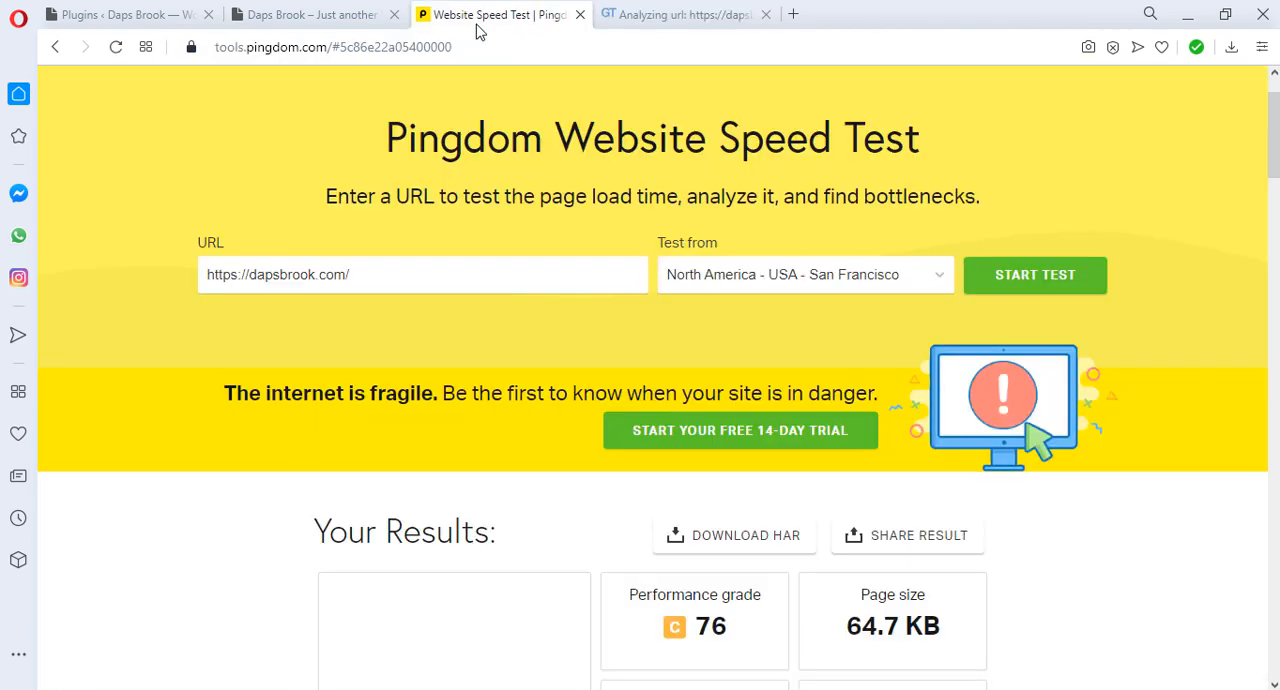
scroll(655, 300, "down", 2)
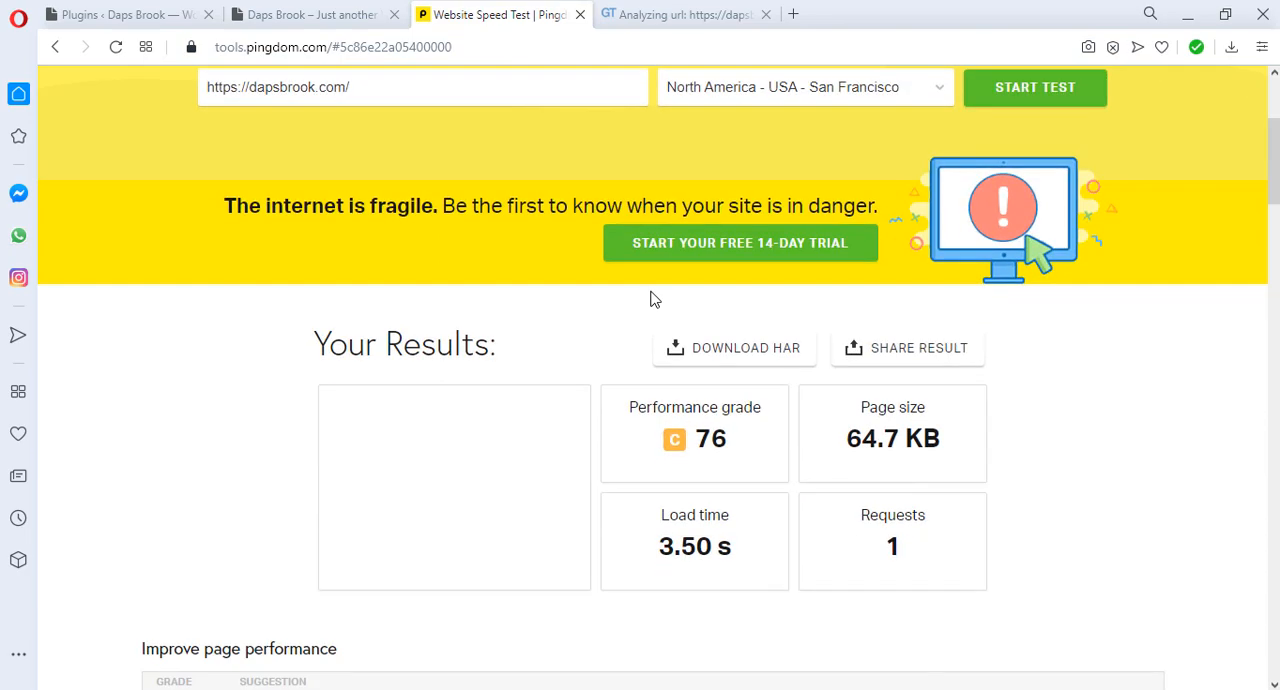
scroll(652, 298, "down", 1)
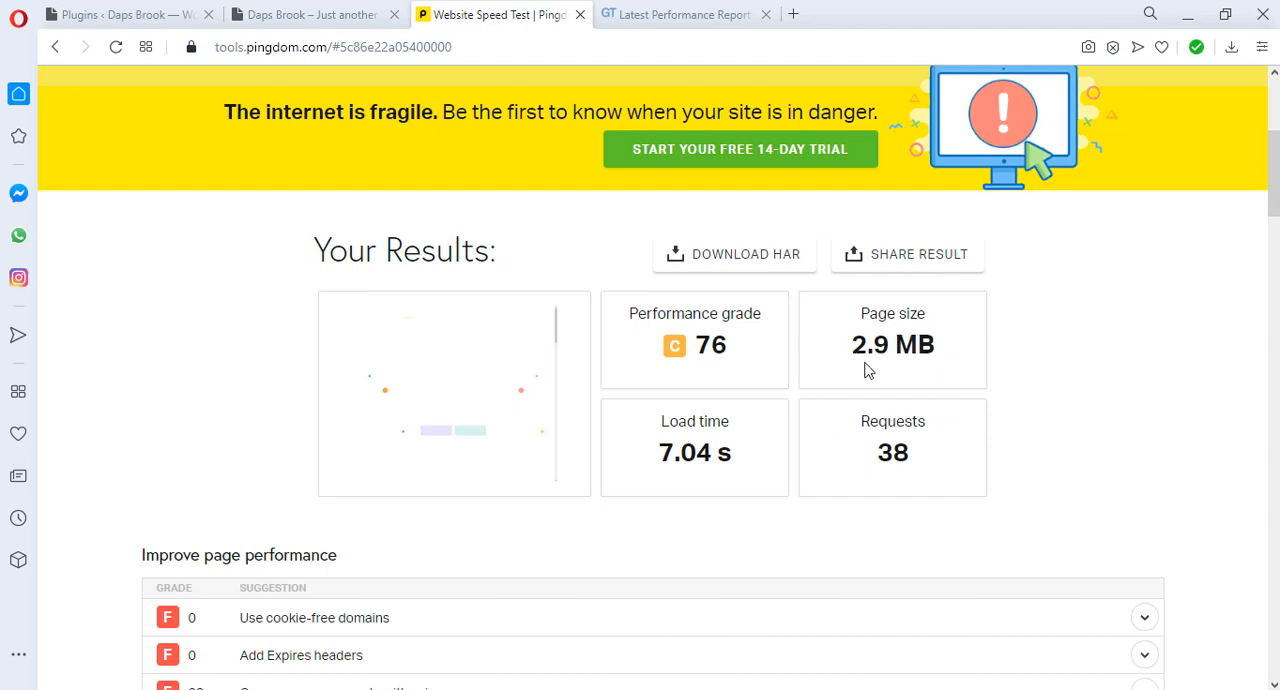
Step: Review the performance scores, page details and PageSpeed recommendations in the new GTmetrix report for dapsbrook.com
left_click(680, 15)
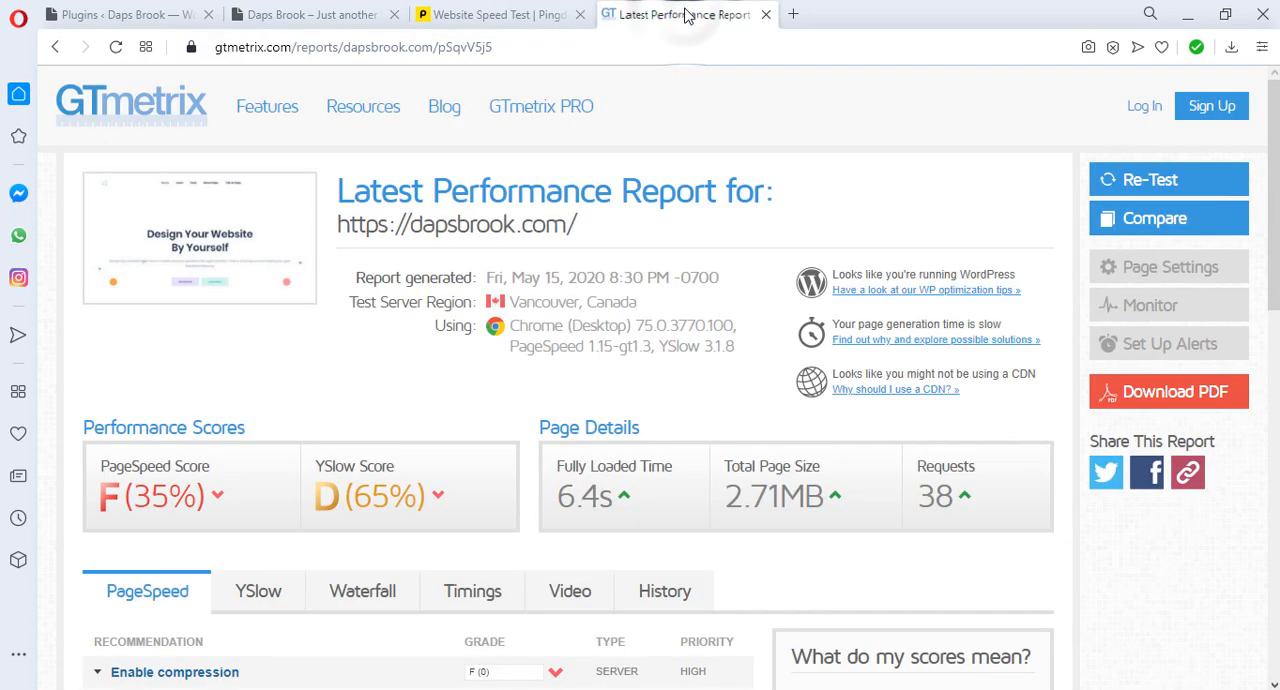
scroll(626, 172, "down", 2)
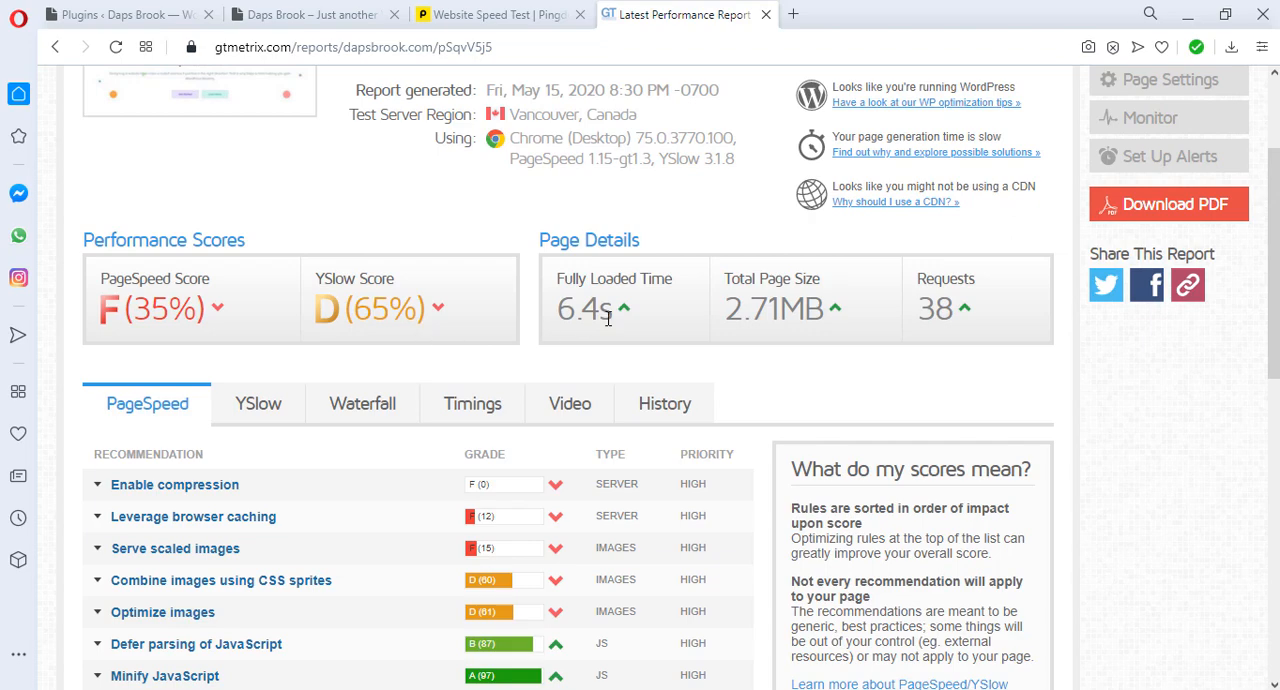
scroll(420, 340, "up", 2)
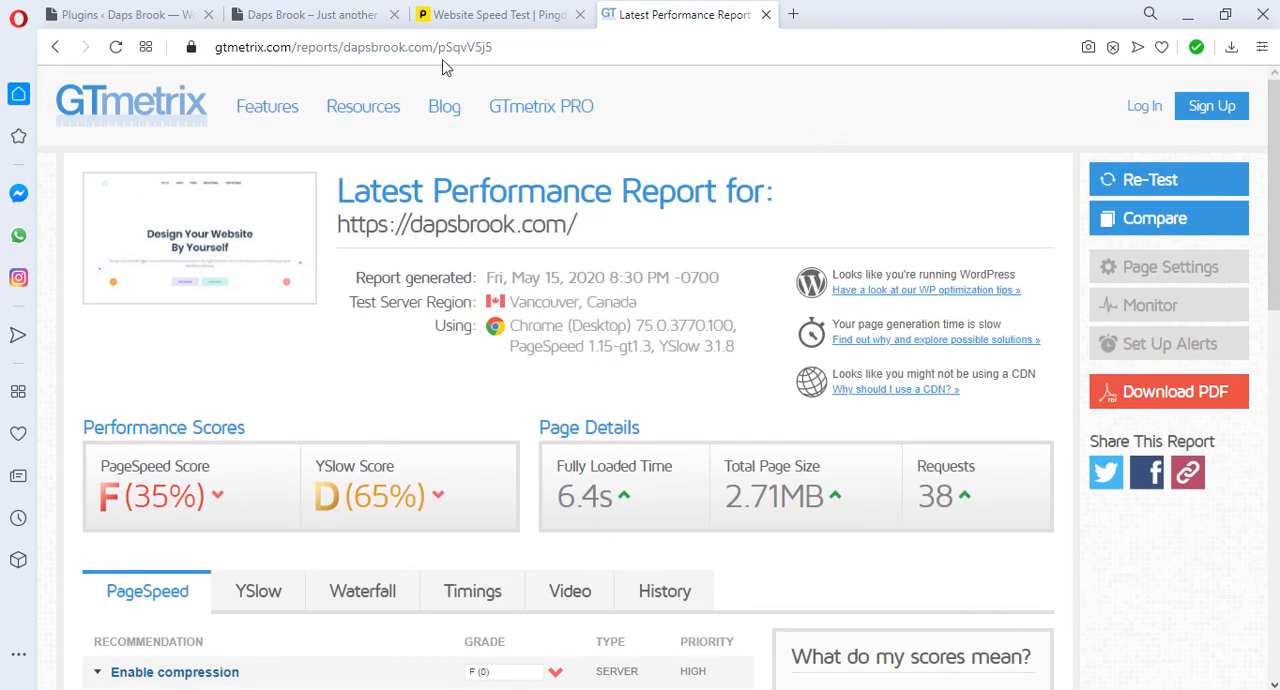
Step: Deactivate the Fast Velocity Minify plugin in the WordPress admin and open the page for adding a new plugin
left_click(128, 16)
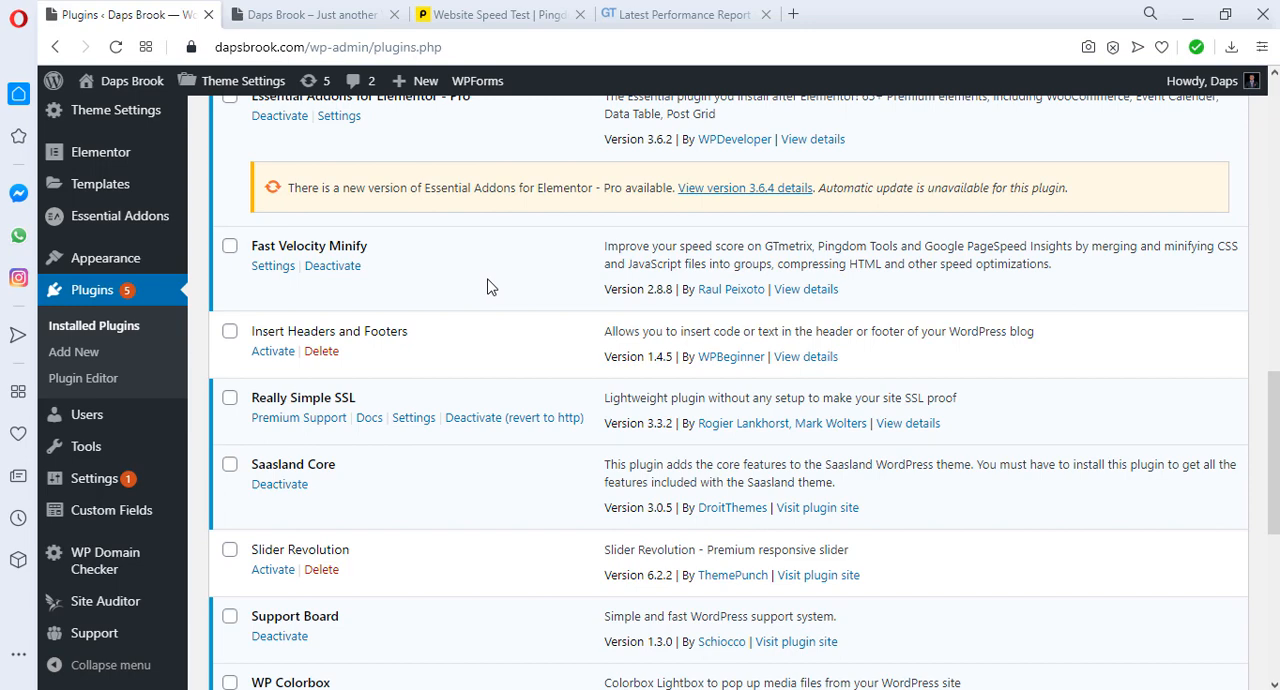
left_click(338, 268)
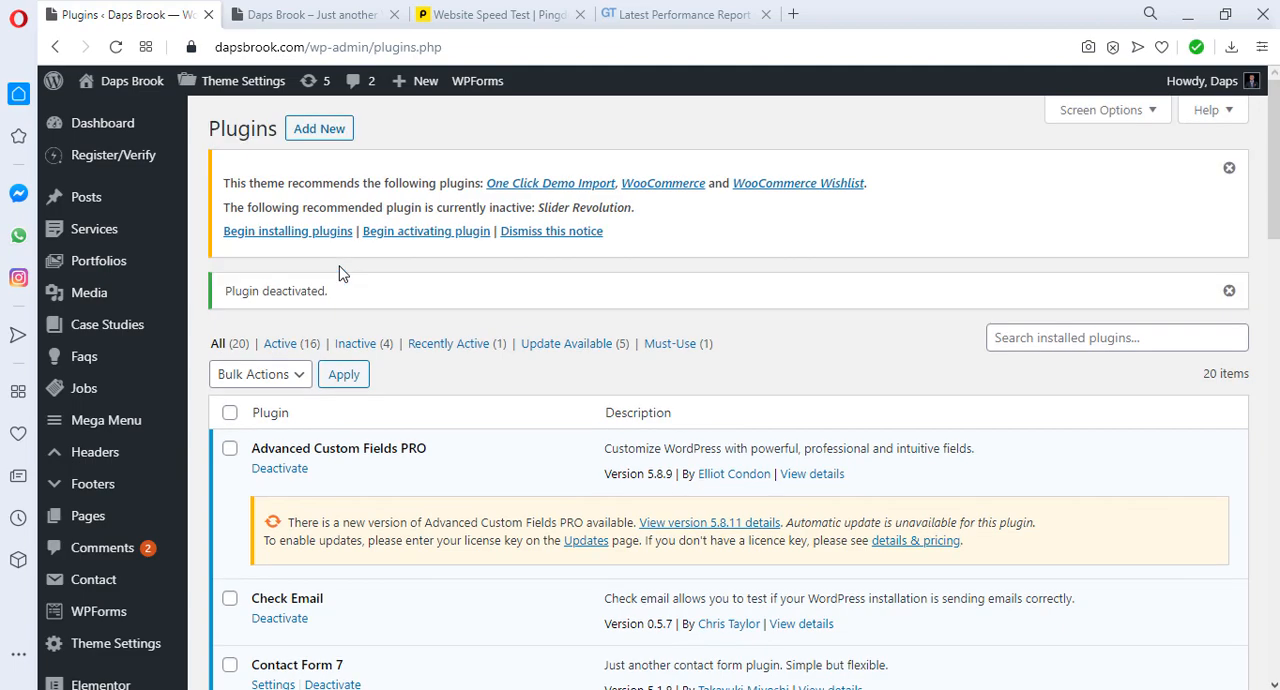
scroll(345, 272, "down", 2)
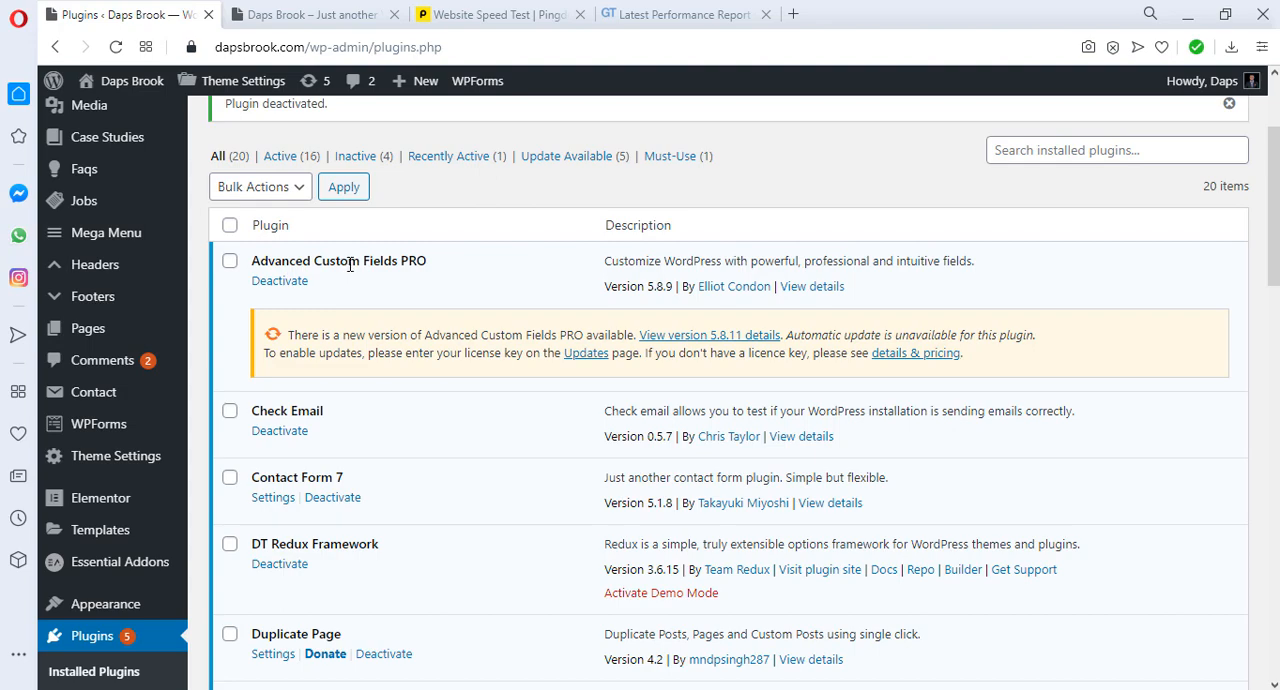
scroll(350, 260, "up", 2)
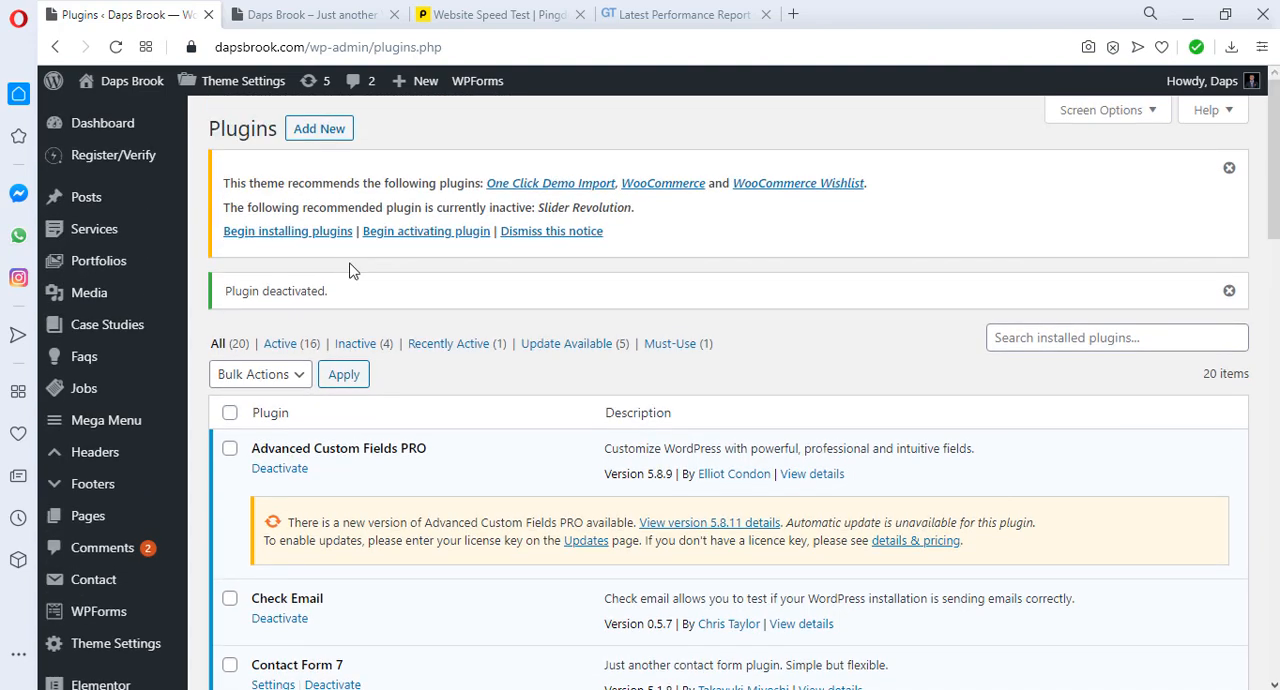
left_click(323, 134)
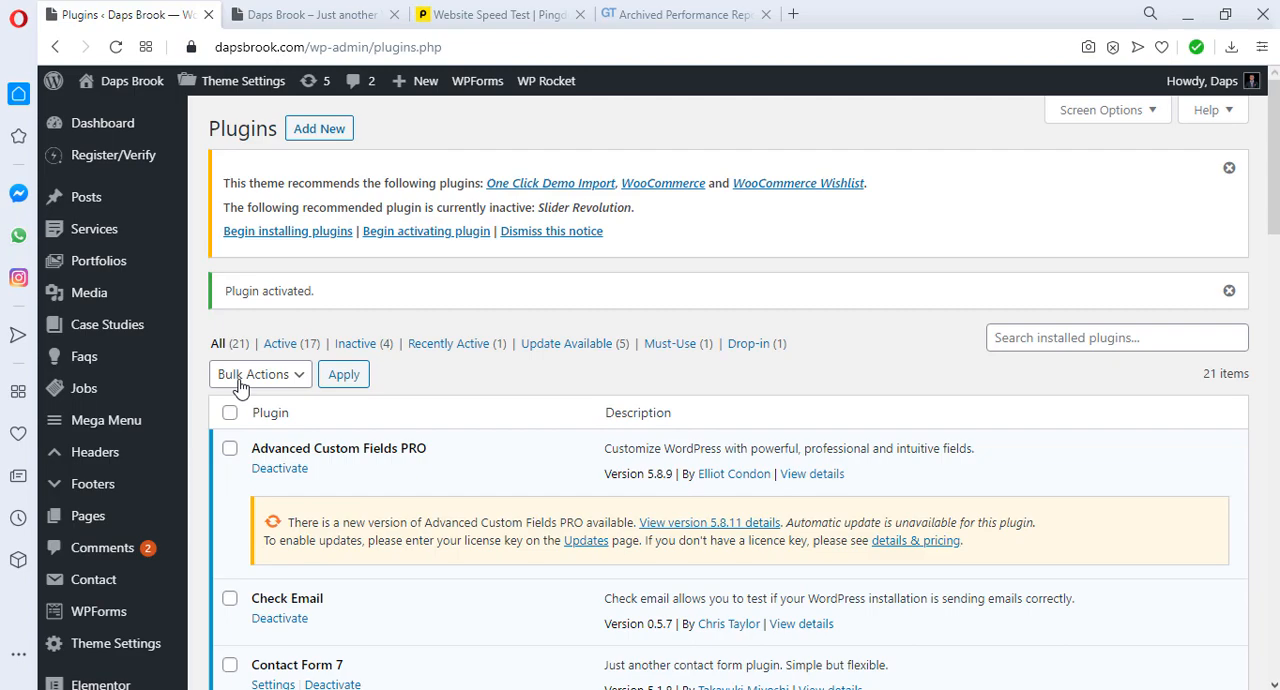
Step: Find WP Rocket among the installed plugins and open its settings
scroll(380, 460, "down", 8)
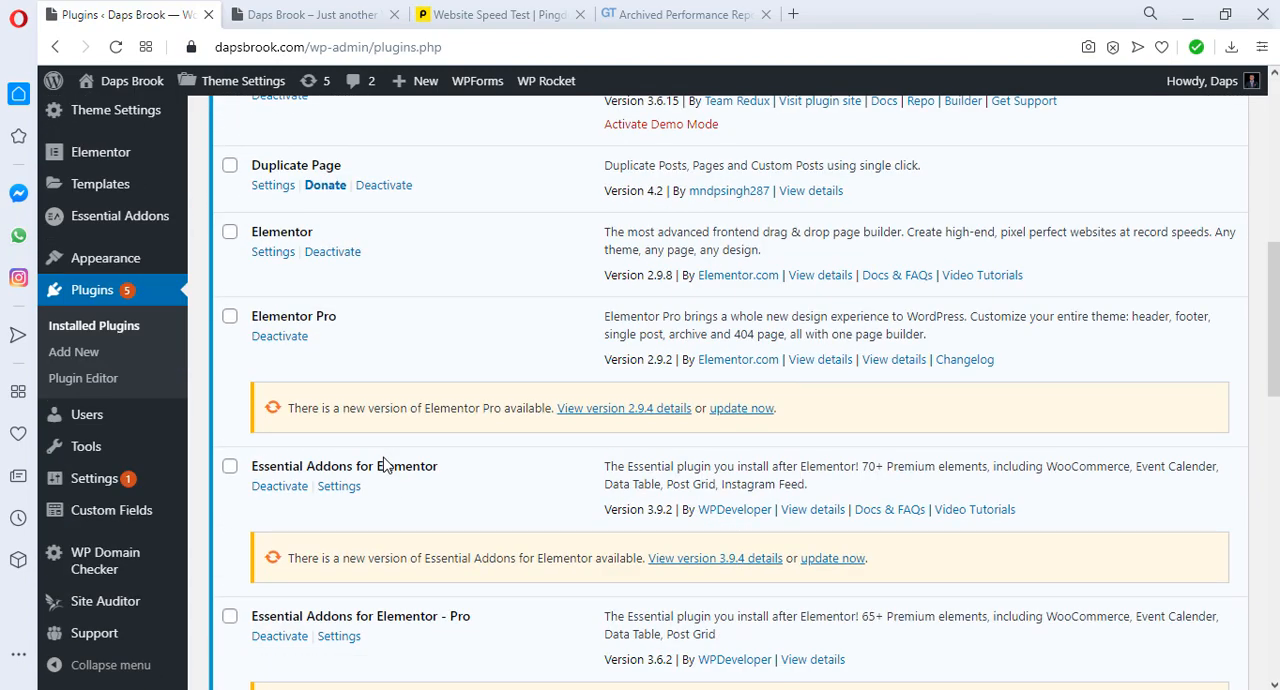
scroll(383, 463, "down", 9)
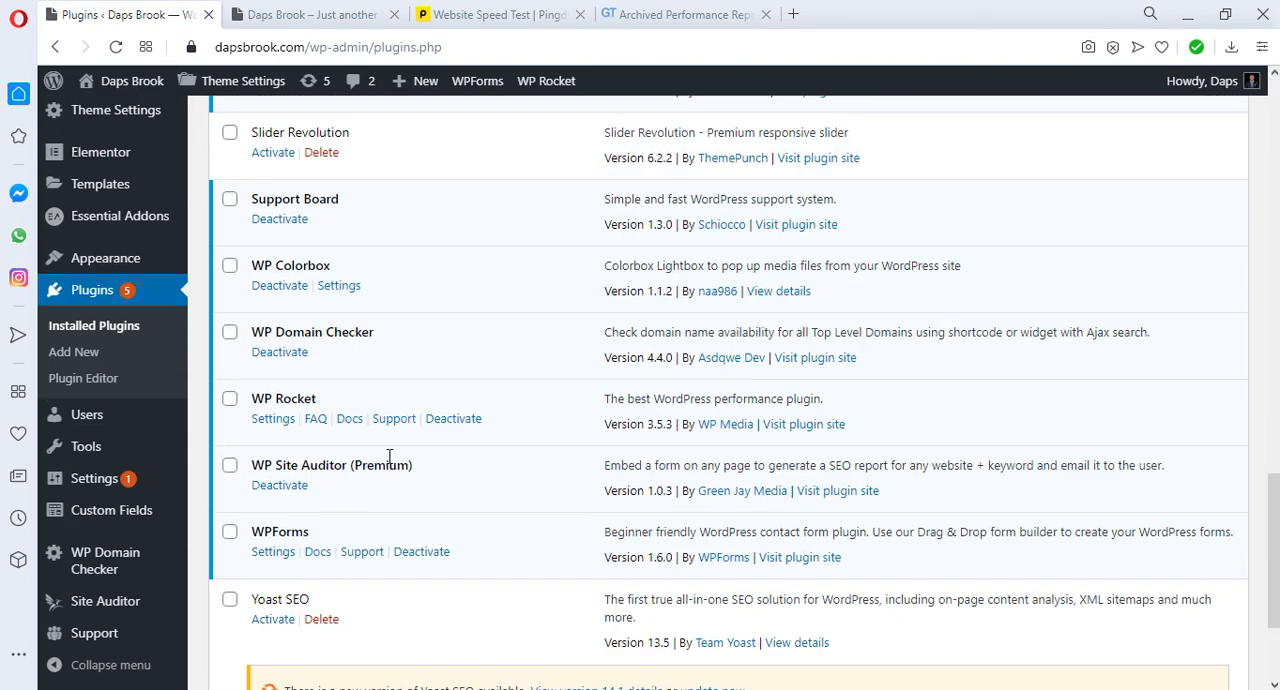
left_click(270, 420)
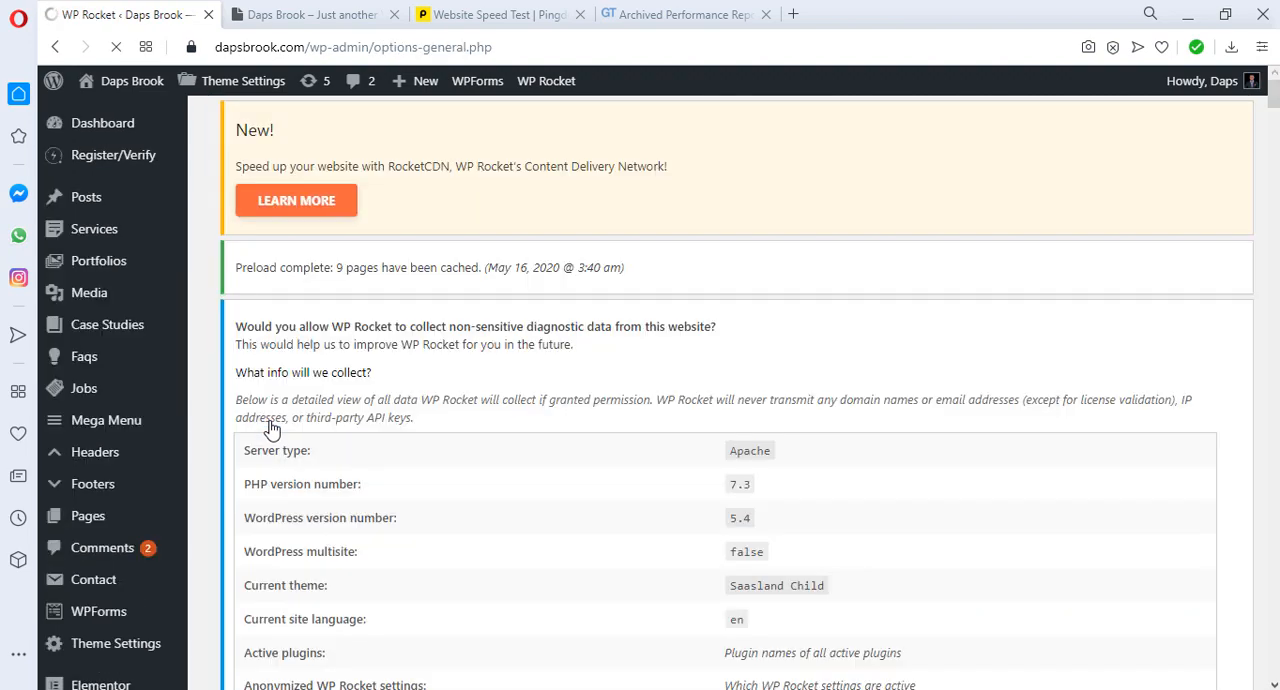
Step: Look through the WP Rocket dashboard, including account info, status options, quick actions, getting-started guides and frequently asked questions
scroll(465, 430, "down", 5)
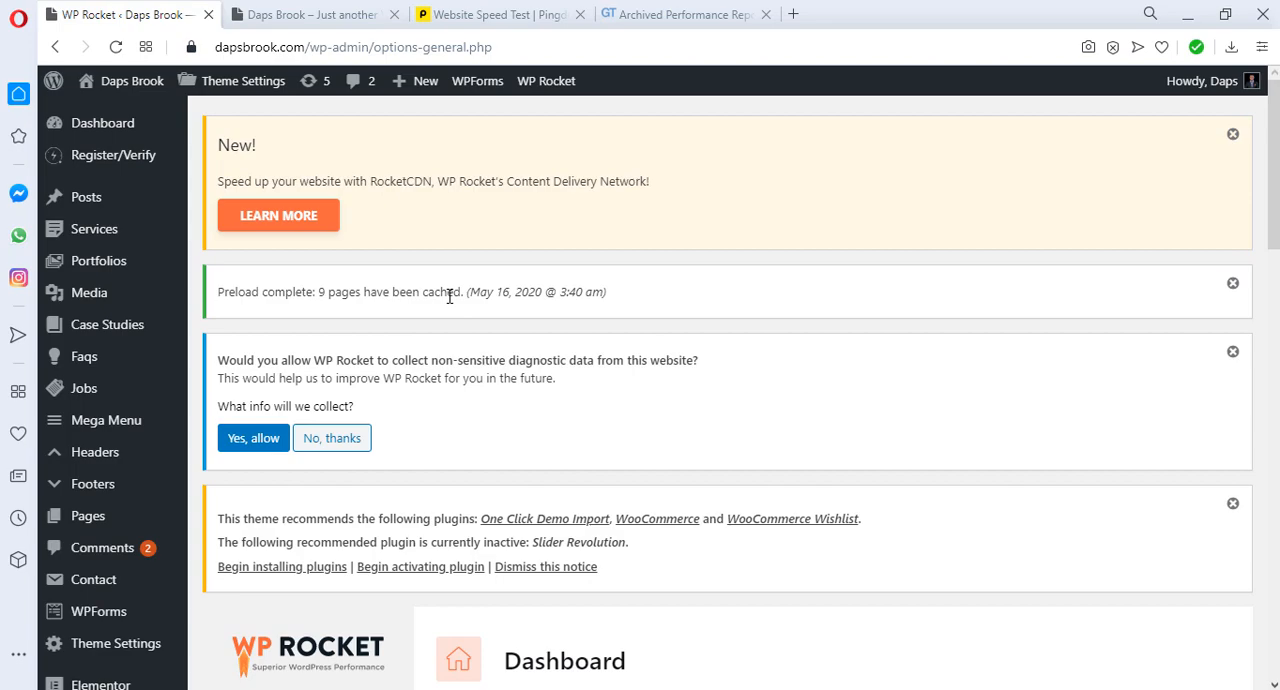
scroll(449, 297, "down", 10)
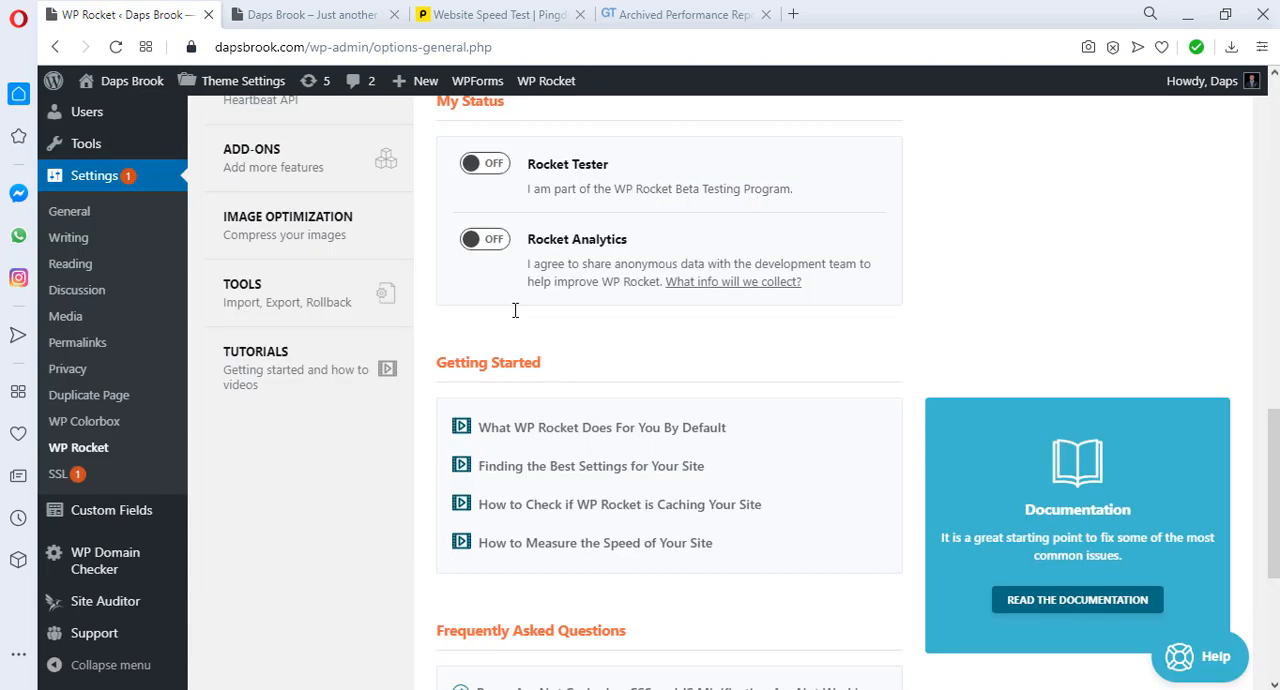
scroll(514, 309, "up", 3)
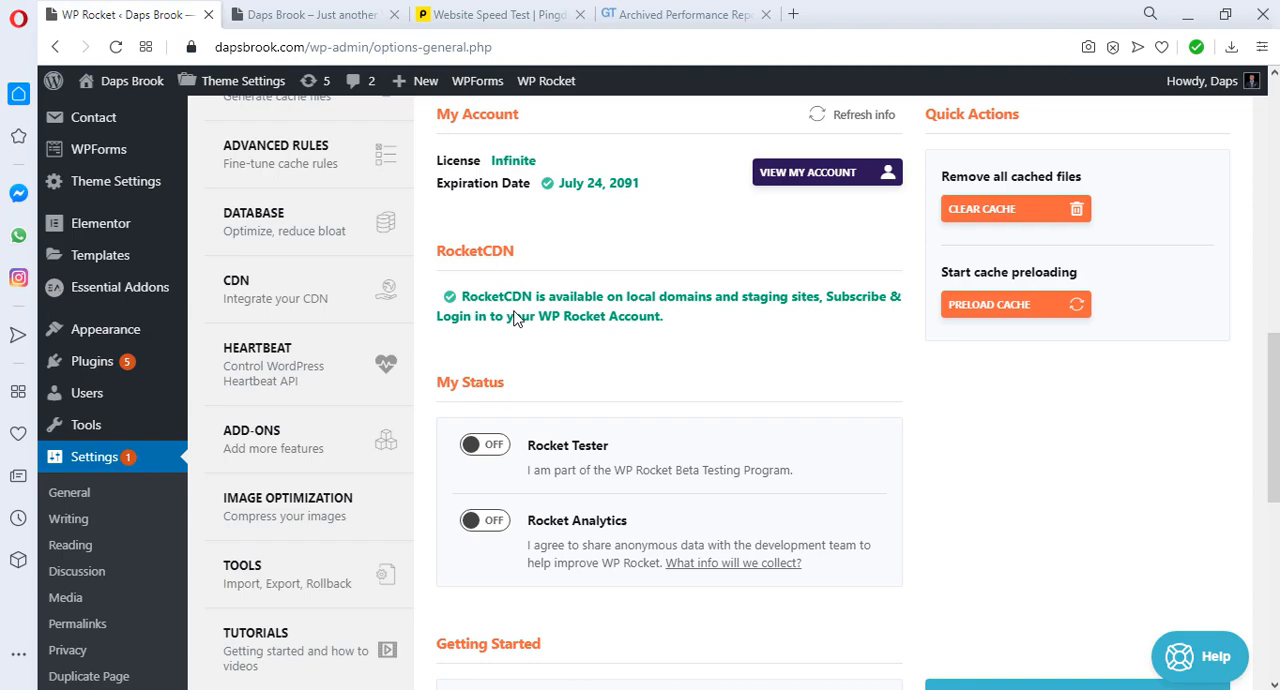
scroll(514, 318, "up", 4)
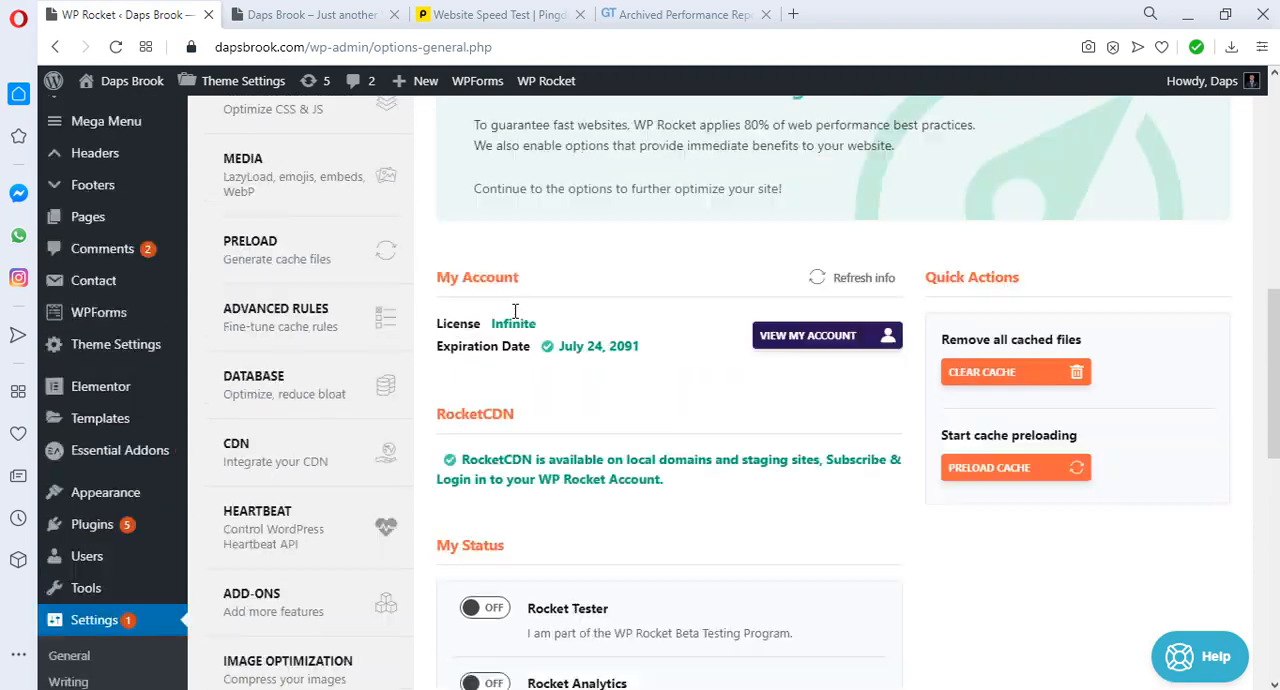
scroll(515, 311, "up", 2)
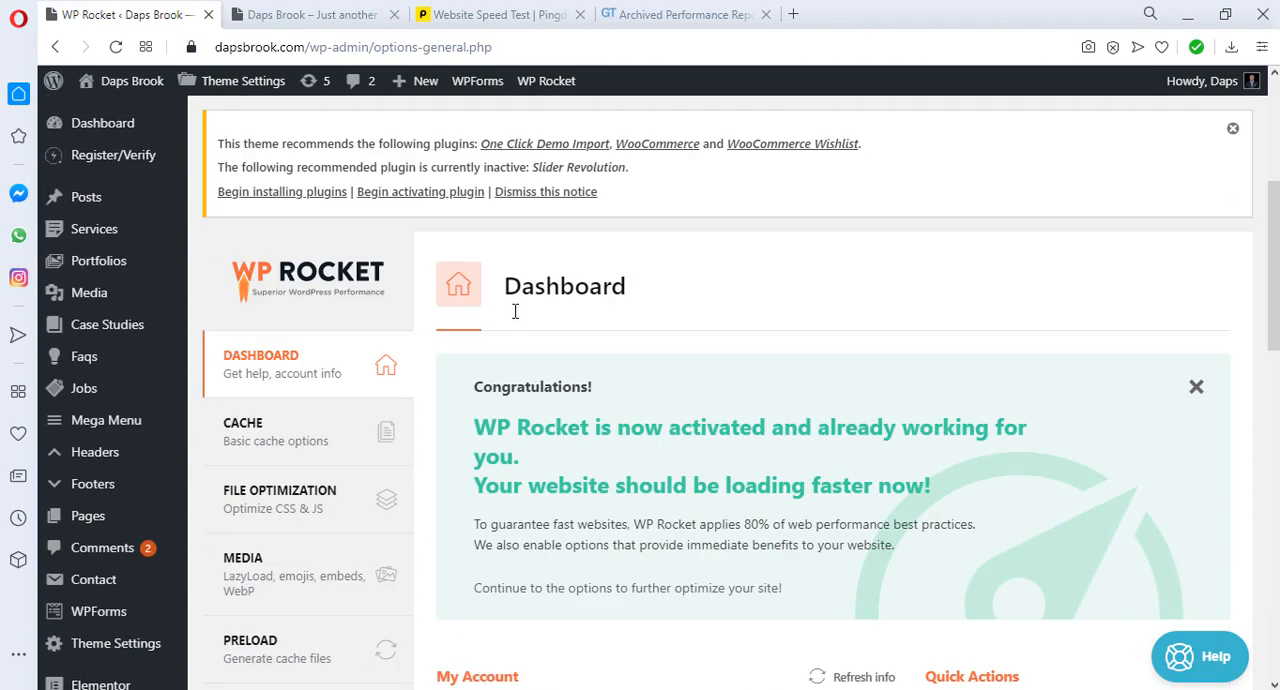
scroll(515, 311, "down", 7)
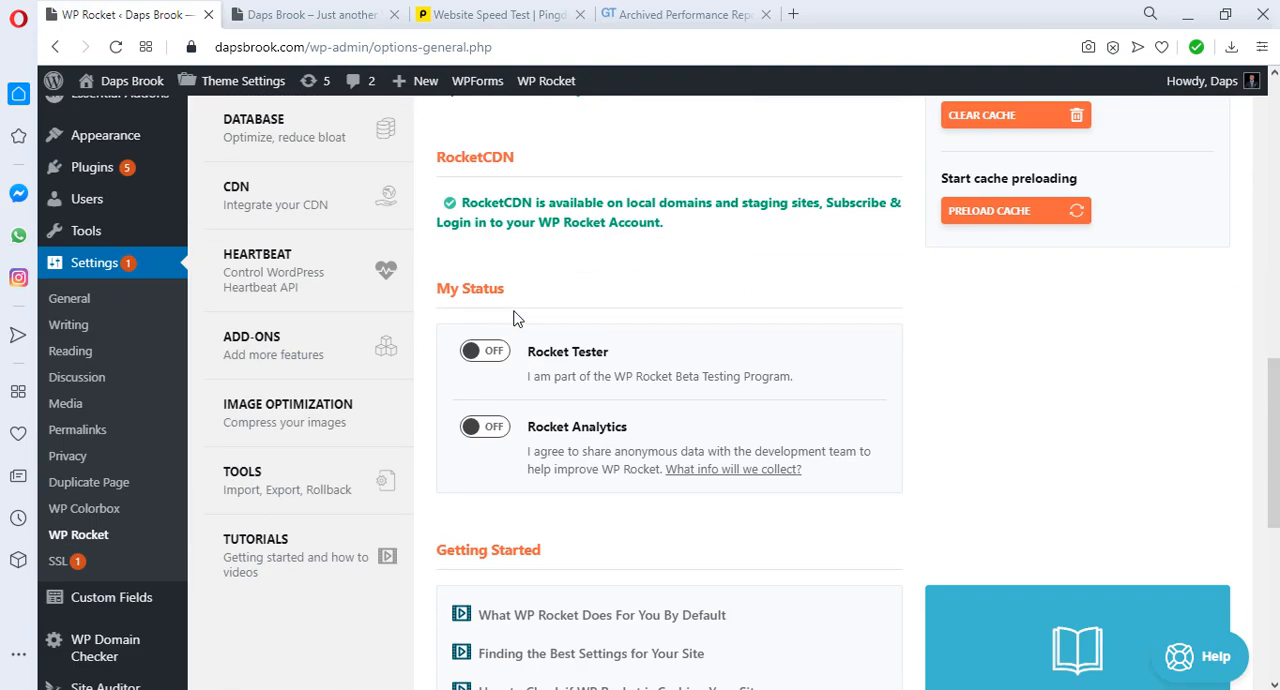
scroll(514, 318, "down", 4)
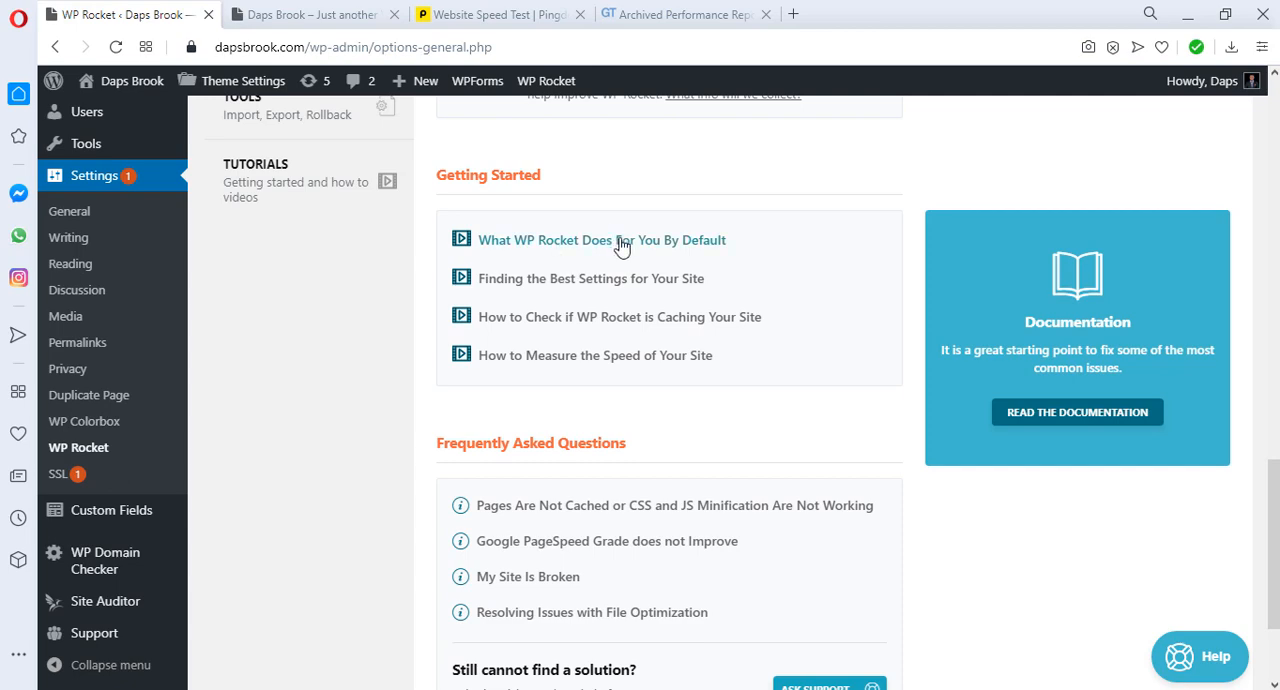
scroll(746, 380, "down", 2)
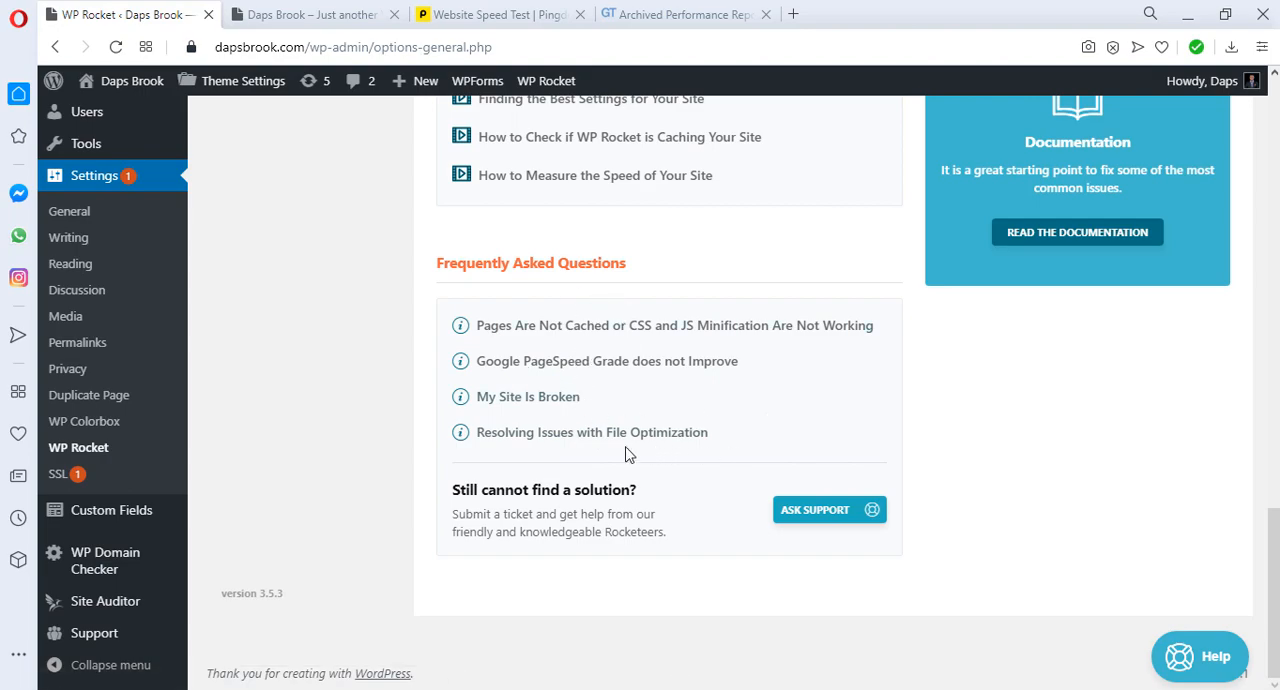
scroll(626, 450, "up", 5)
scroll(623, 453, "down", 4)
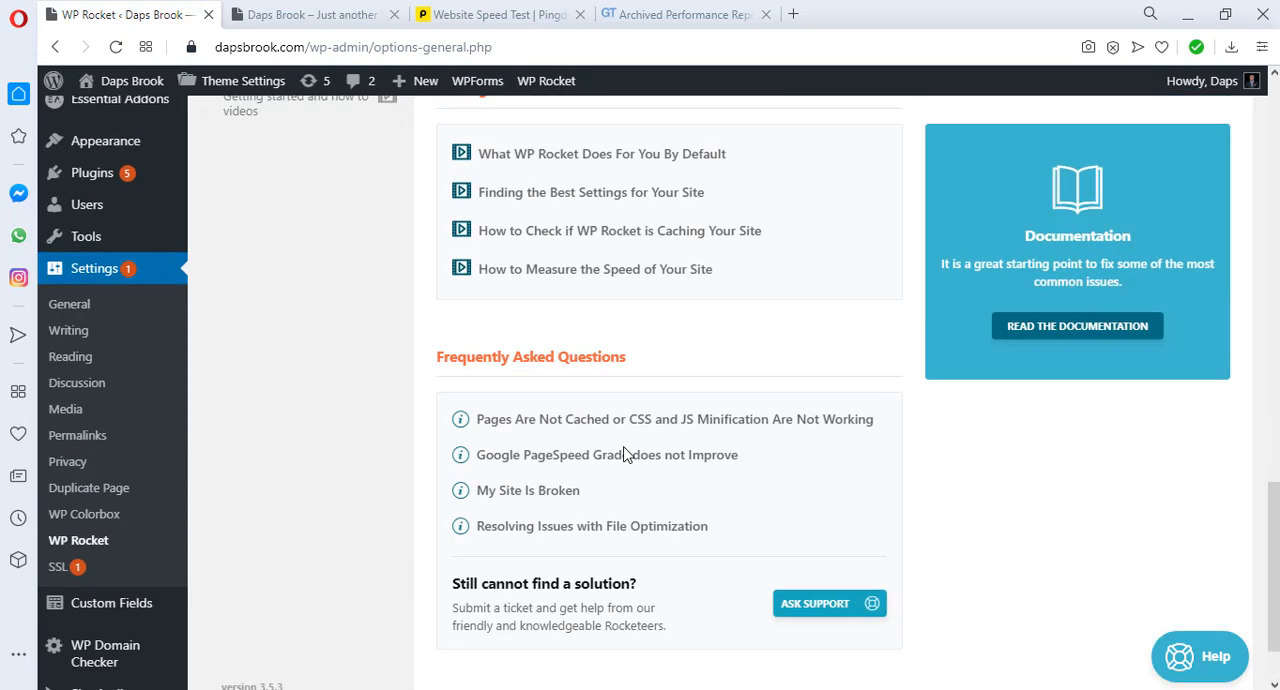
scroll(626, 450, "down", 1)
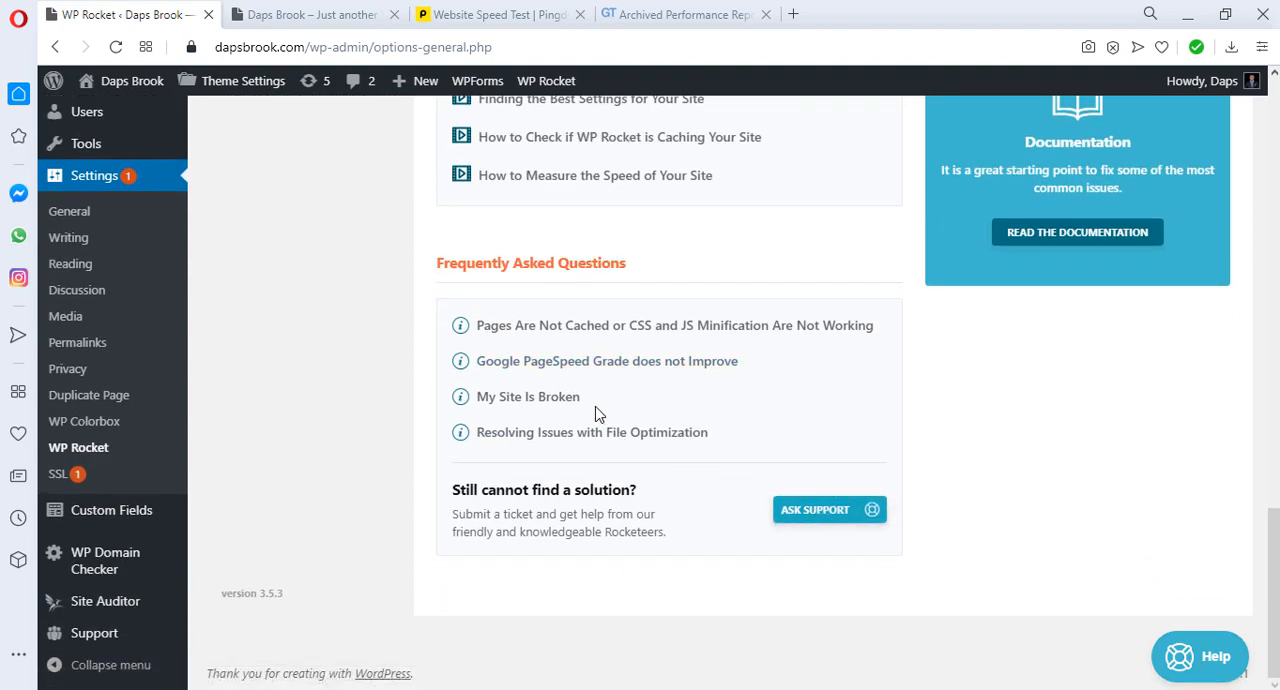
scroll(594, 408, "up", 6)
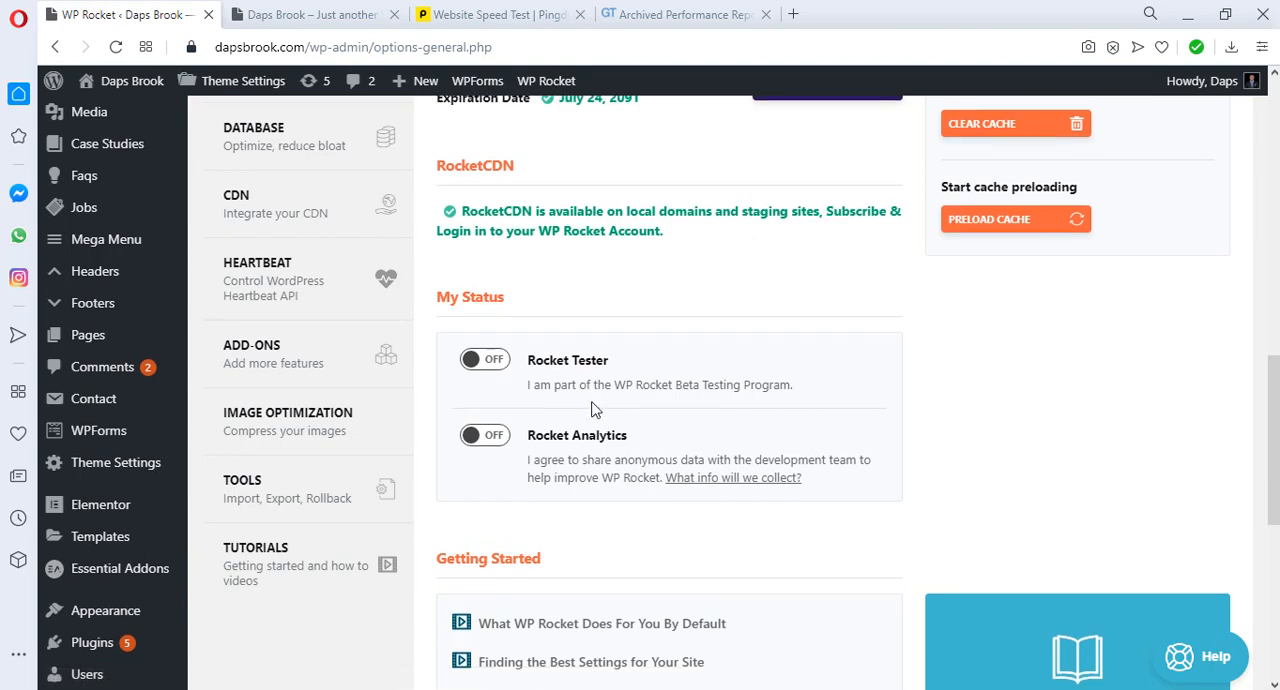
scroll(594, 408, "up", 4)
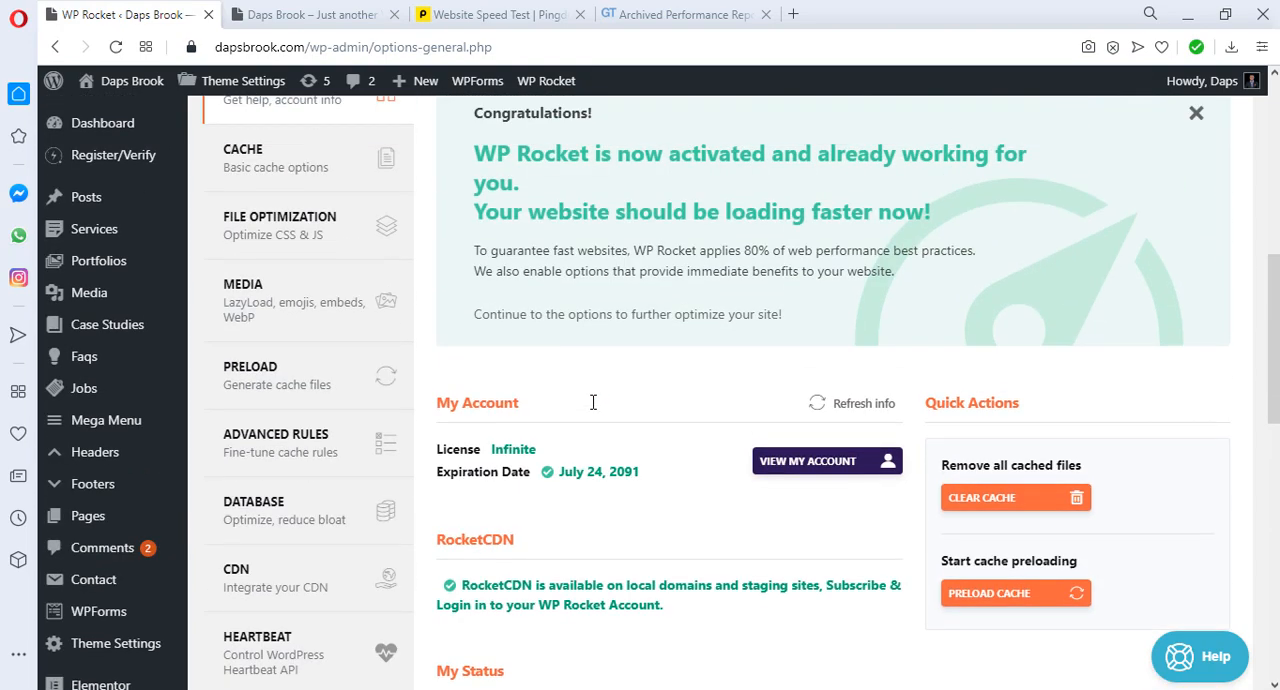
scroll(593, 402, "up", 2)
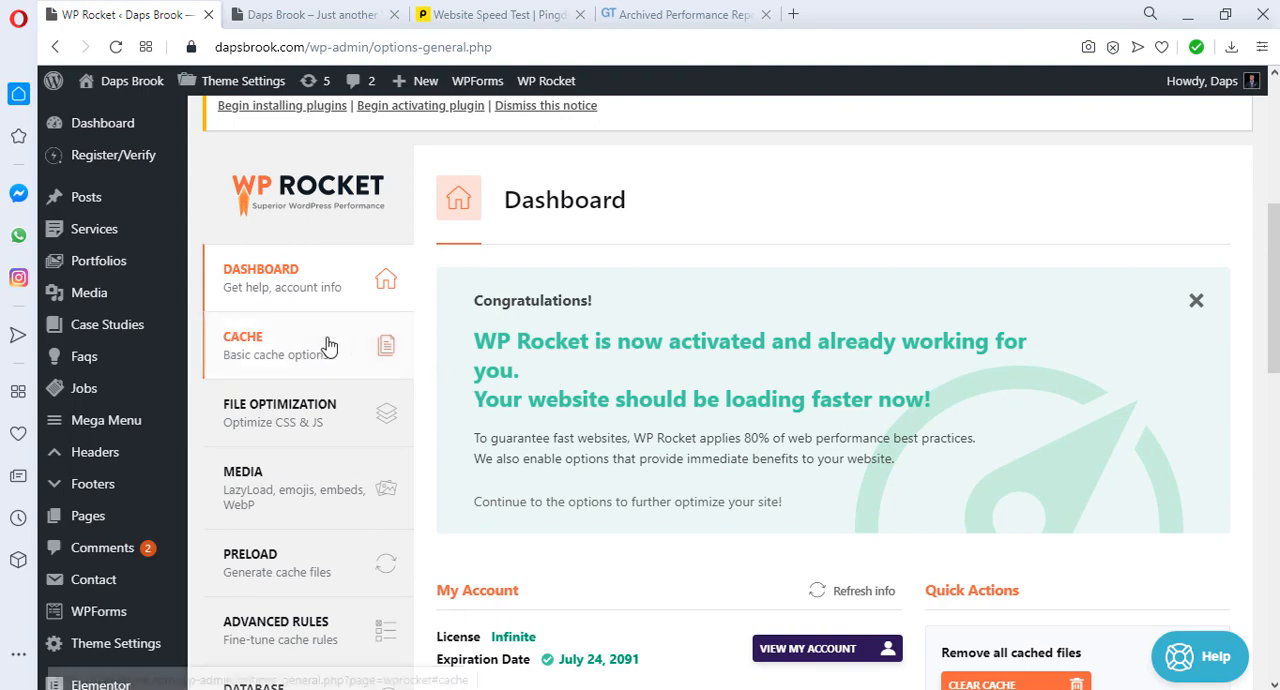
Step: In WP Rocket's cache options, enable separate cache files for mobile devices
left_click(287, 347)
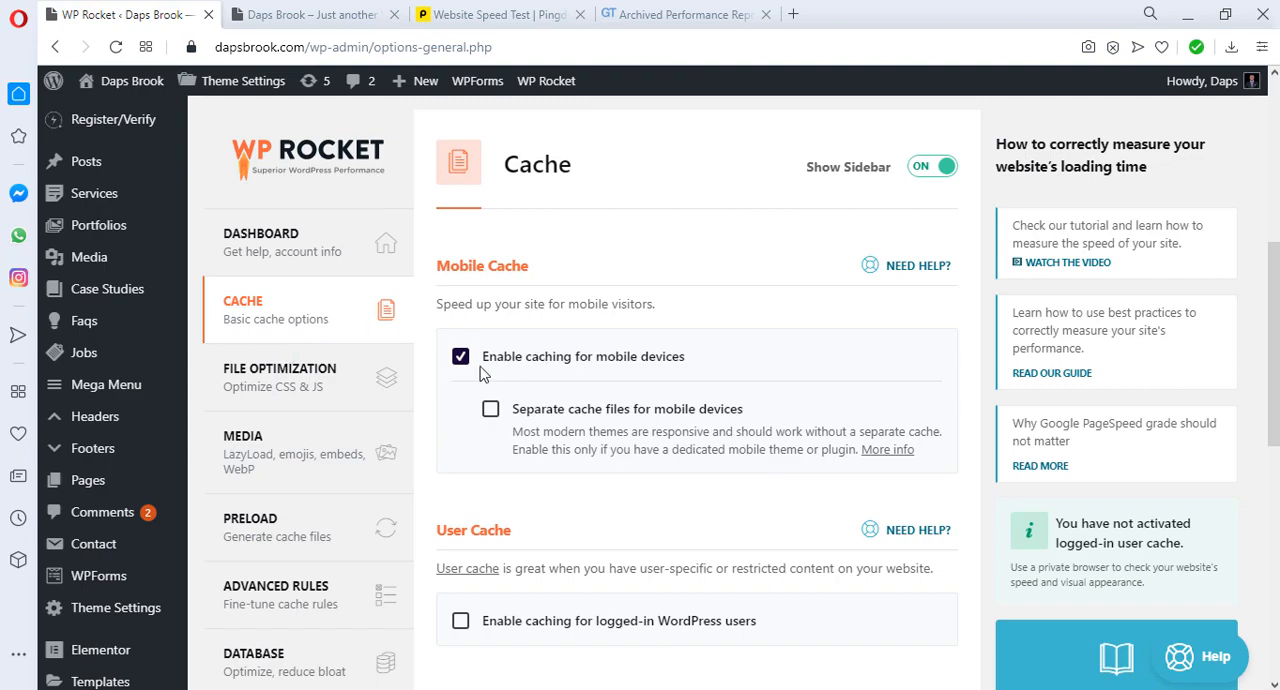
scroll(608, 363, "down", 1)
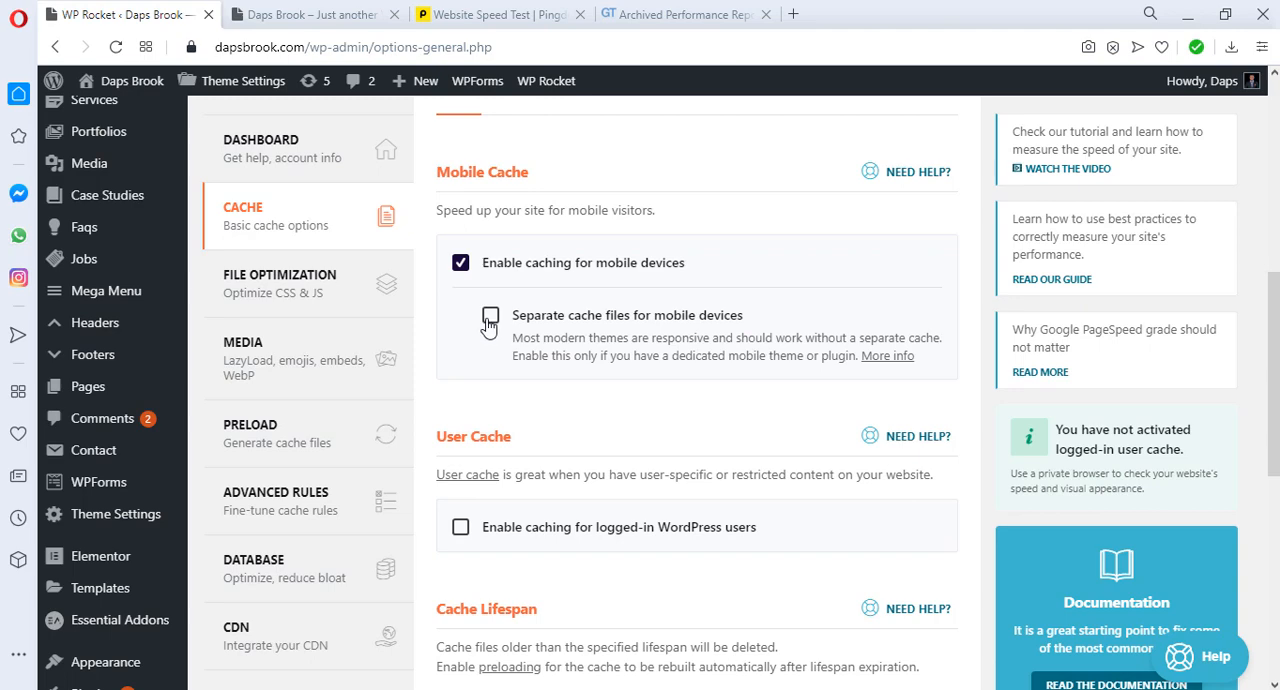
left_click(489, 318)
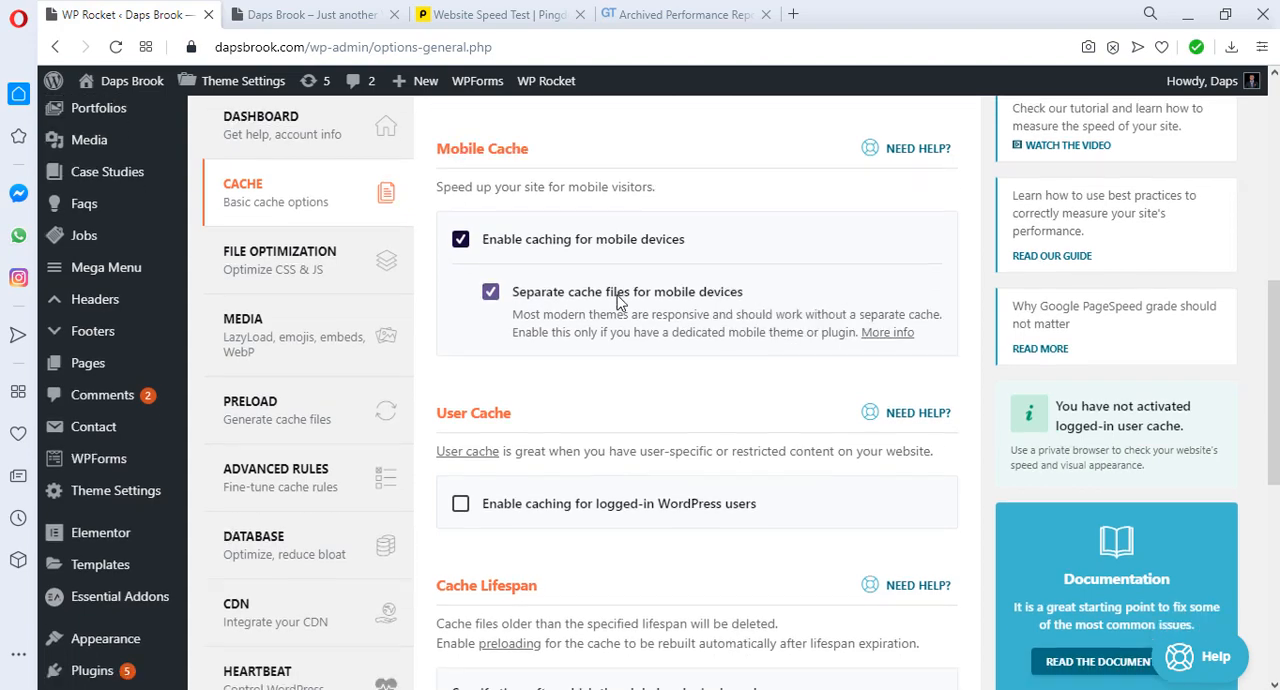
Step: Choose the time unit for the global cache lifespan and save the WP Rocket cache settings
scroll(622, 298, "down", 3)
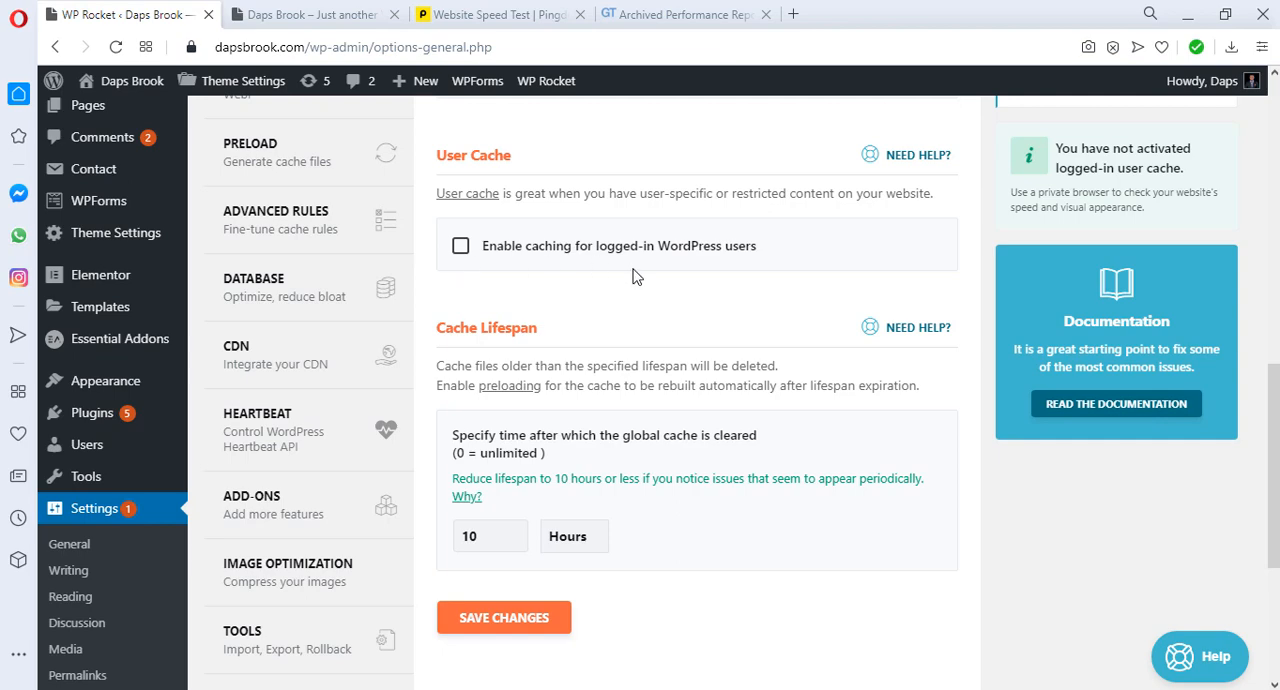
scroll(637, 277, "down", 2)
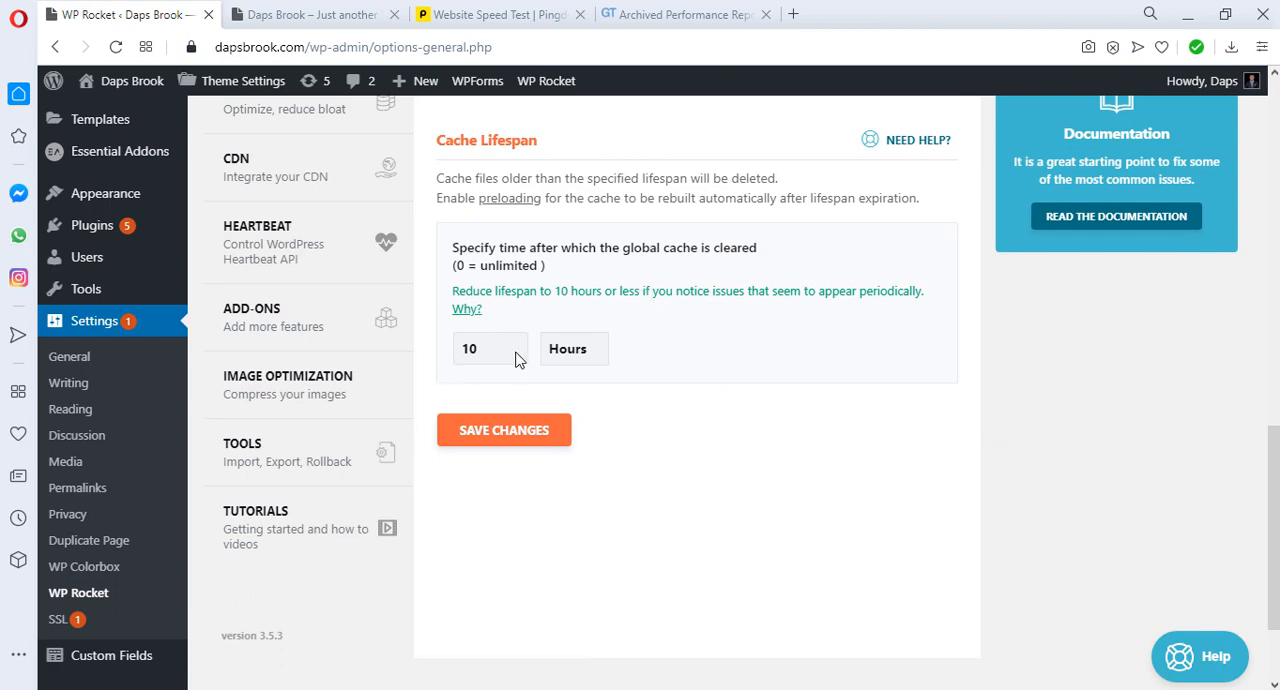
left_click(588, 359)
left_click(576, 415)
left_click(506, 440)
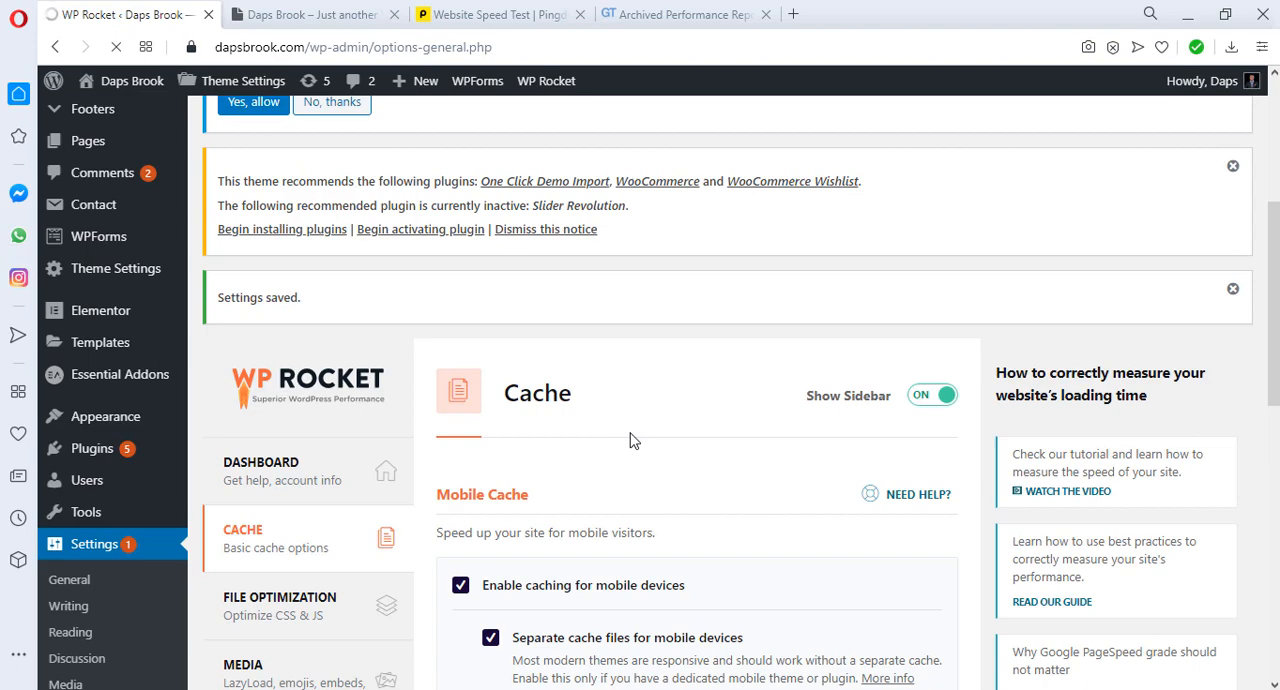
scroll(630, 440, "down", 3)
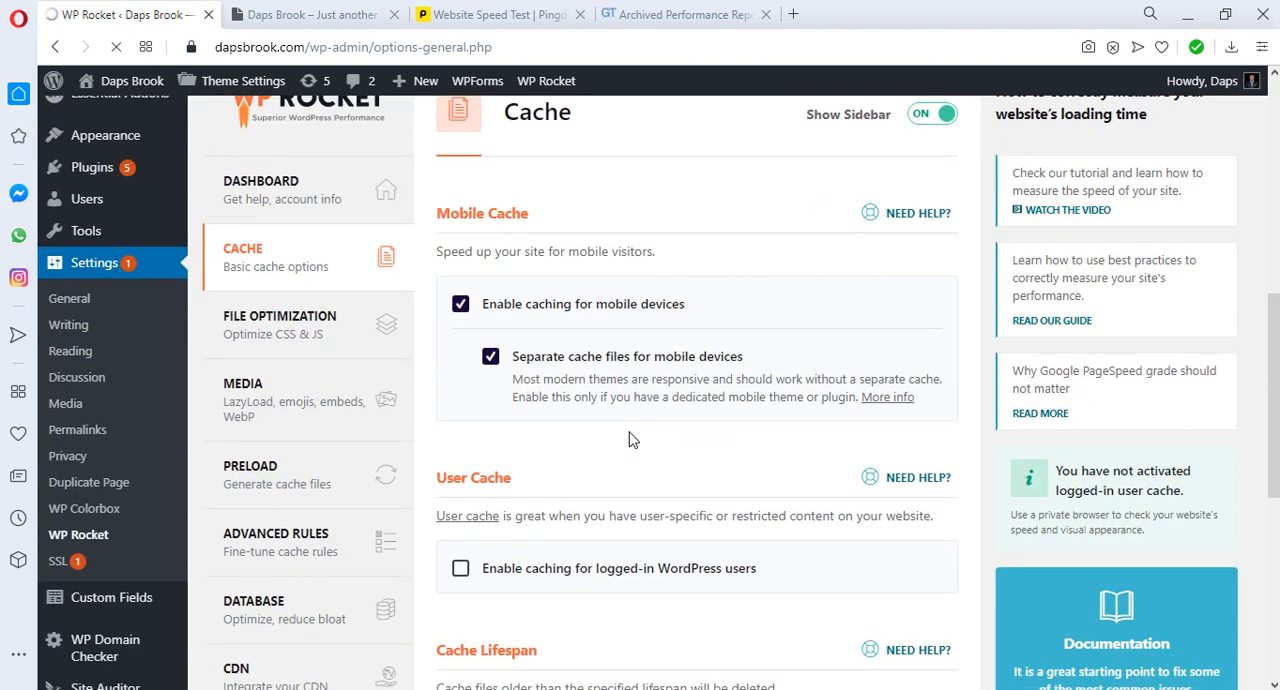
Step: In WP Rocket's file optimization settings, enable Minify HTML and Remove query strings from static resources
scroll(630, 440, "down", 2)
scroll(630, 440, "up", 2)
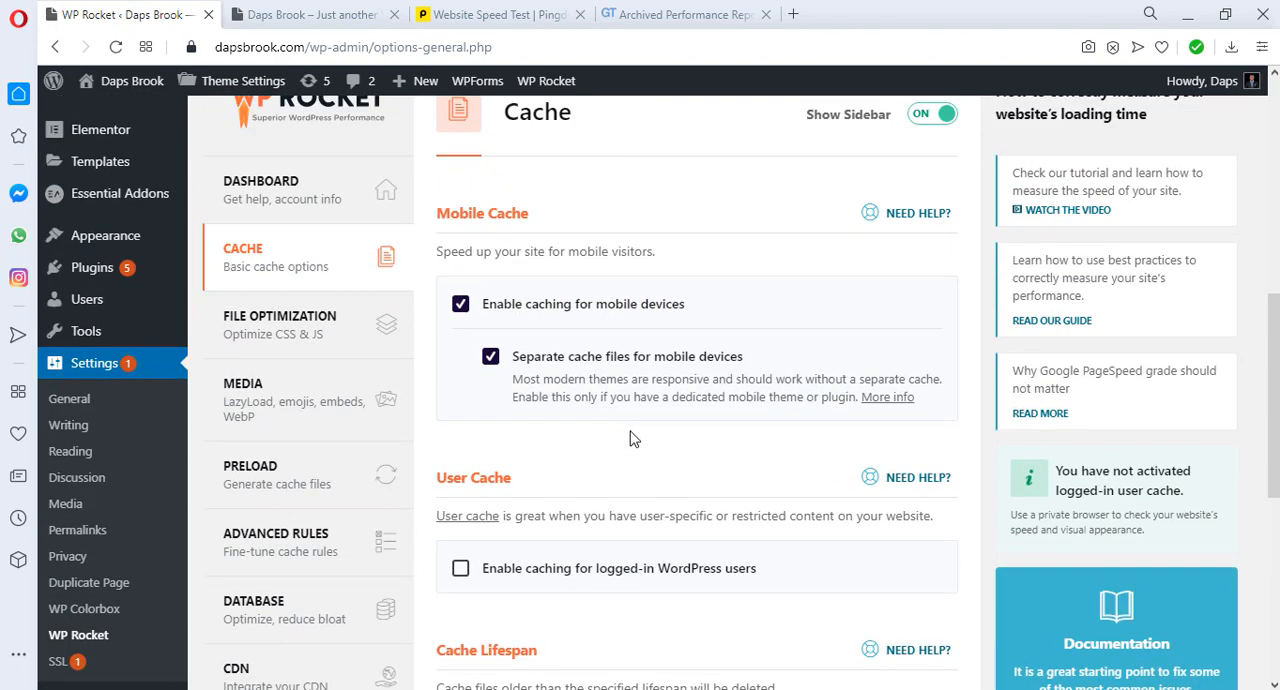
left_click(257, 335)
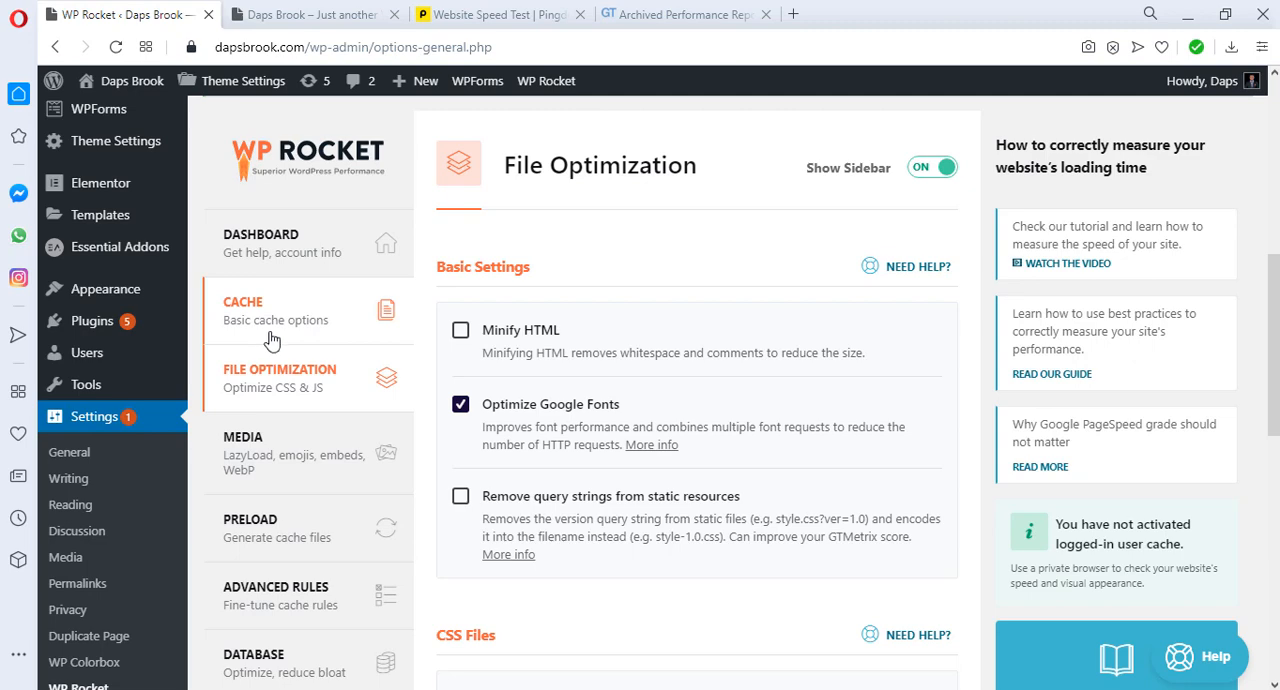
left_click(460, 335)
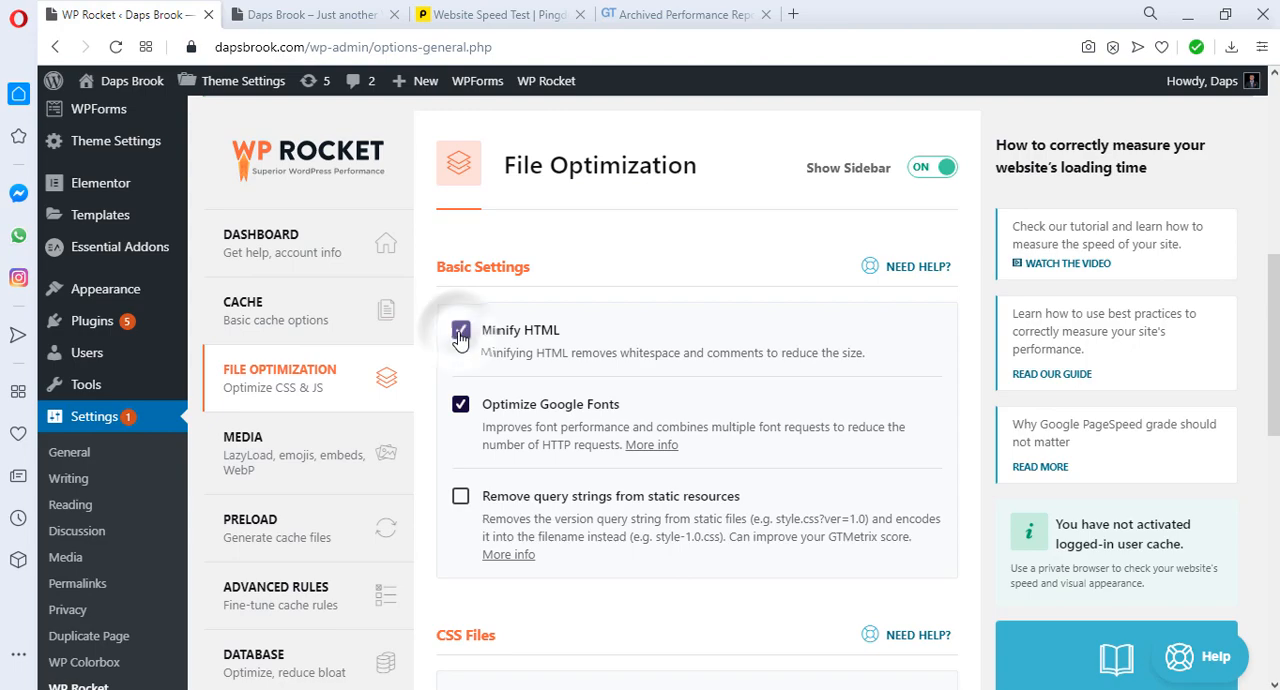
scroll(714, 352, "down", 1)
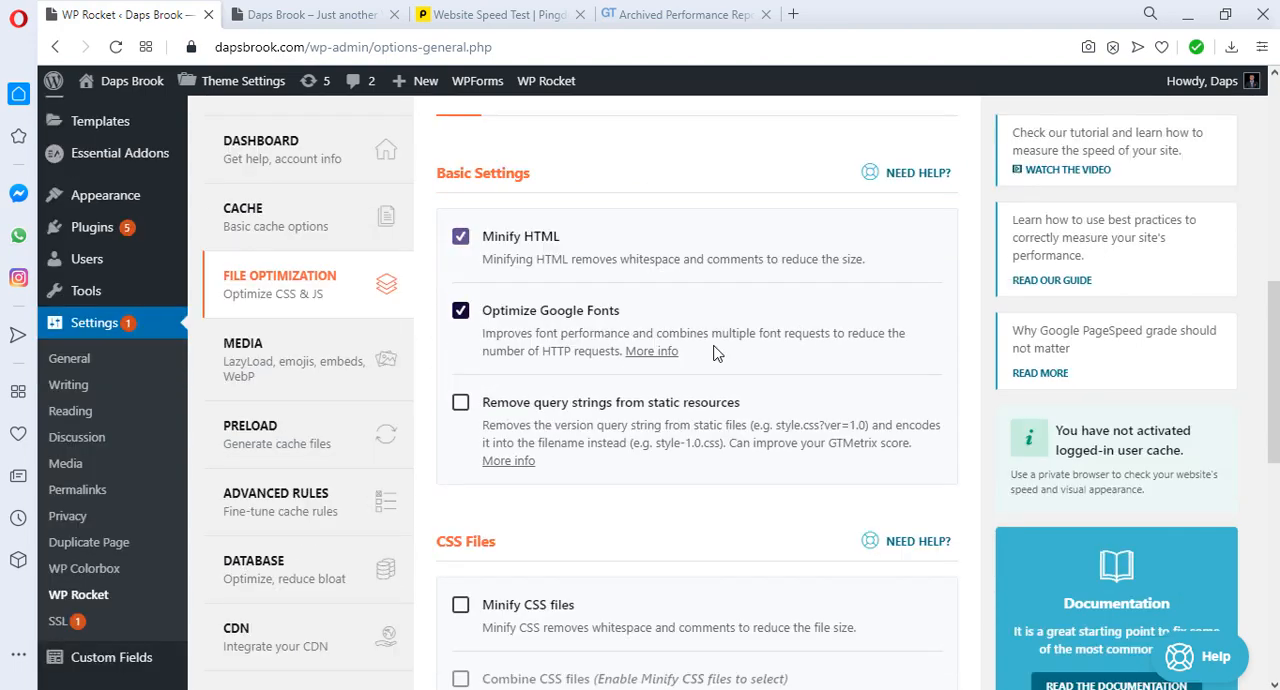
left_click(460, 408)
Step: Enable and activate both Minify CSS files and Combine CSS files
scroll(712, 420, "down", 2)
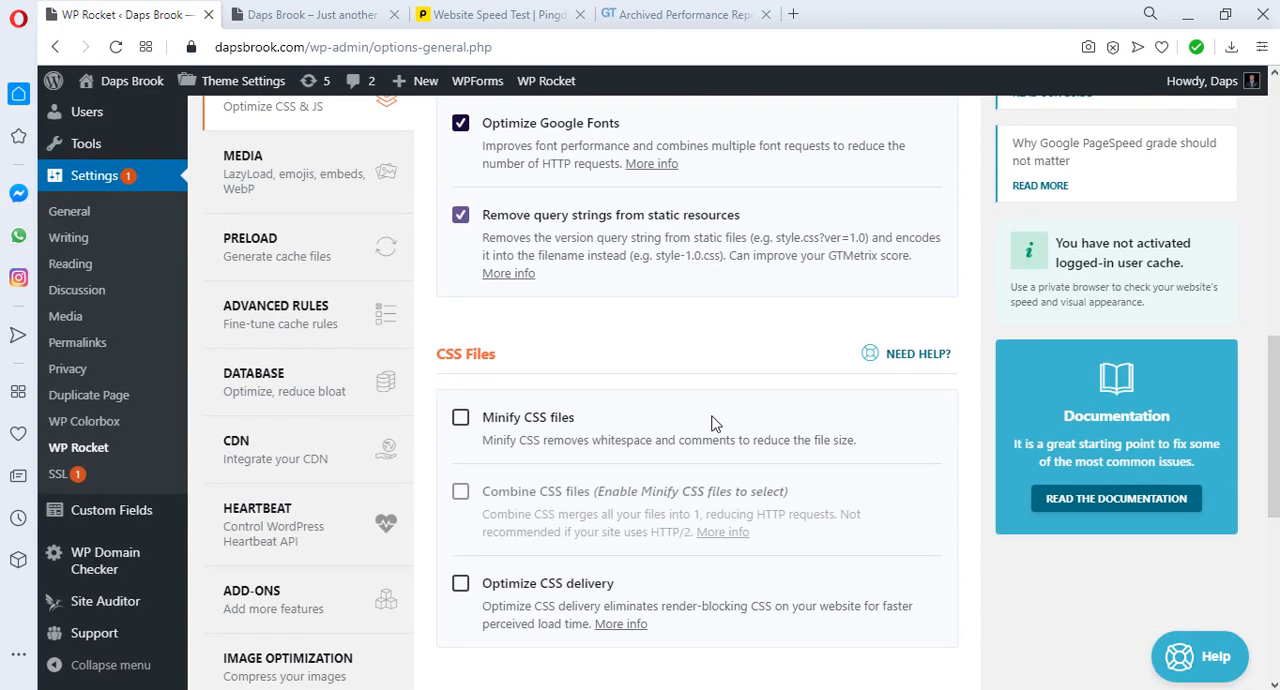
scroll(712, 420, "down", 1)
left_click(460, 325)
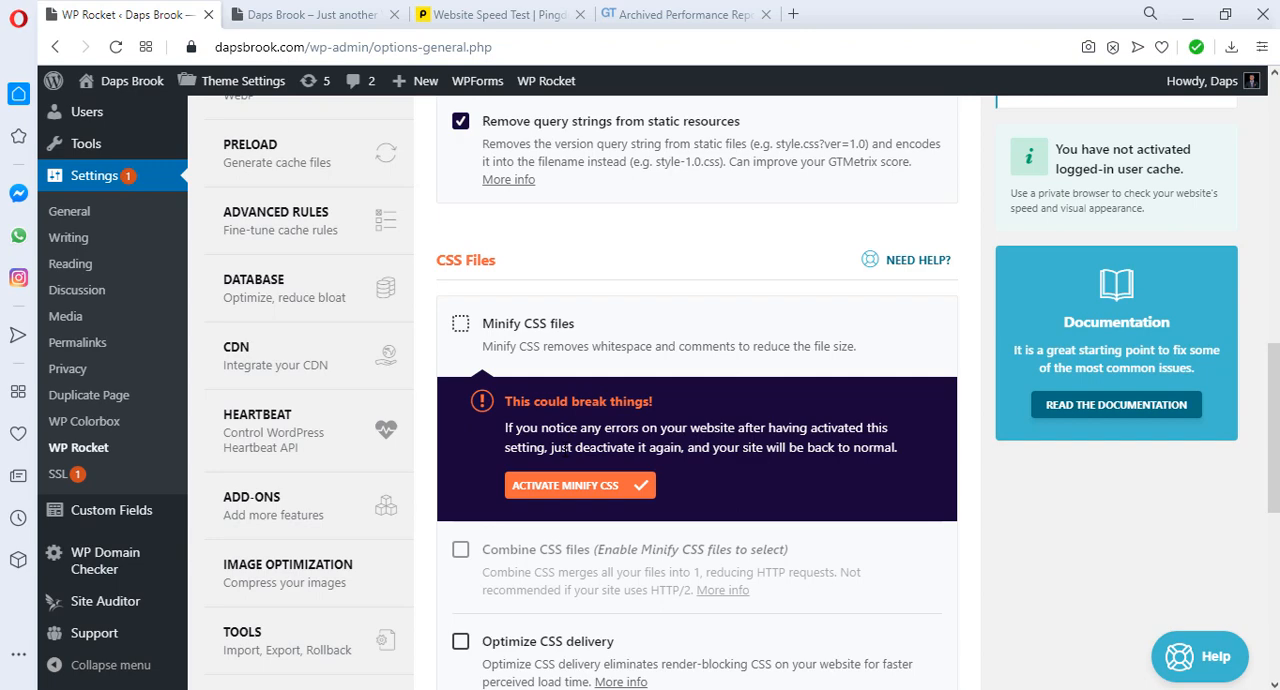
left_click(579, 487)
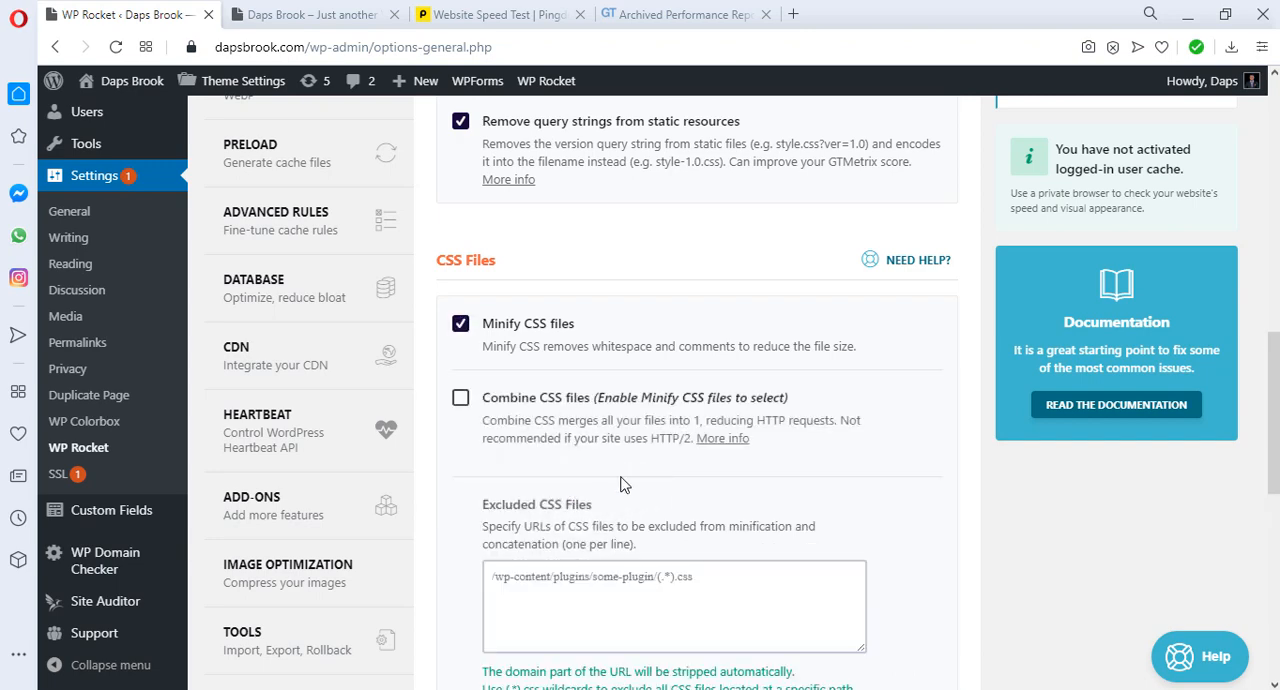
left_click(460, 400)
scroll(575, 490, "down", 1)
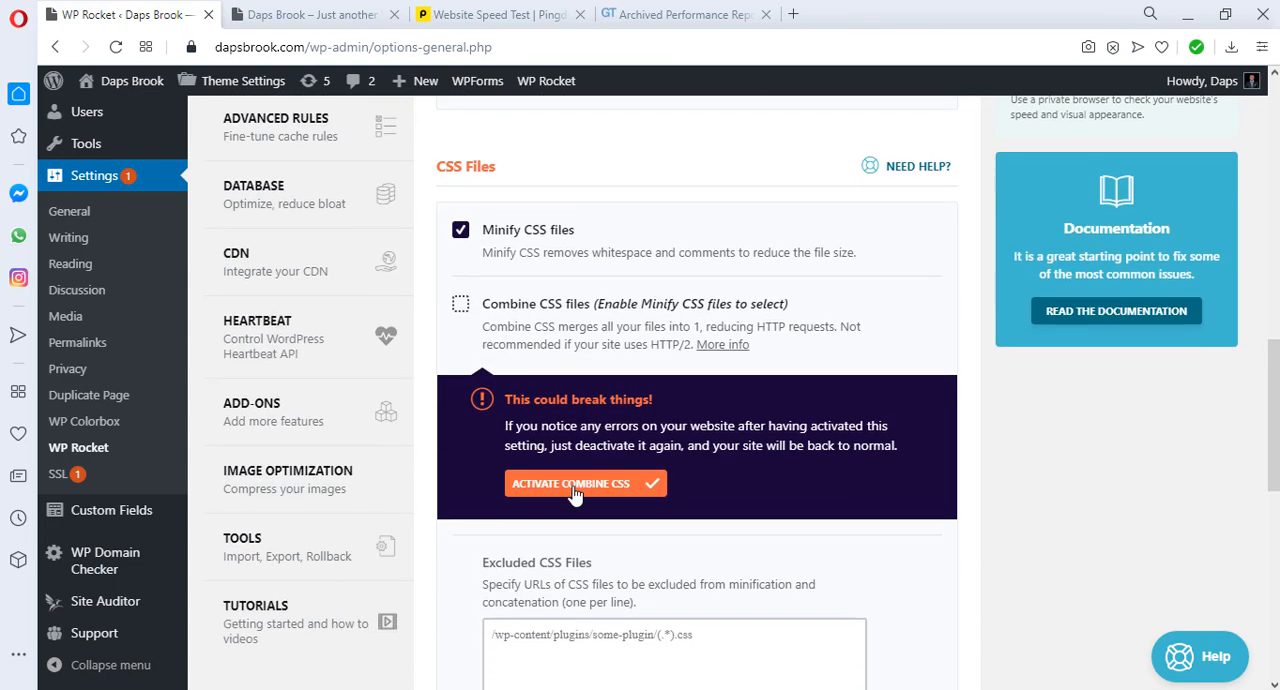
left_click(575, 484)
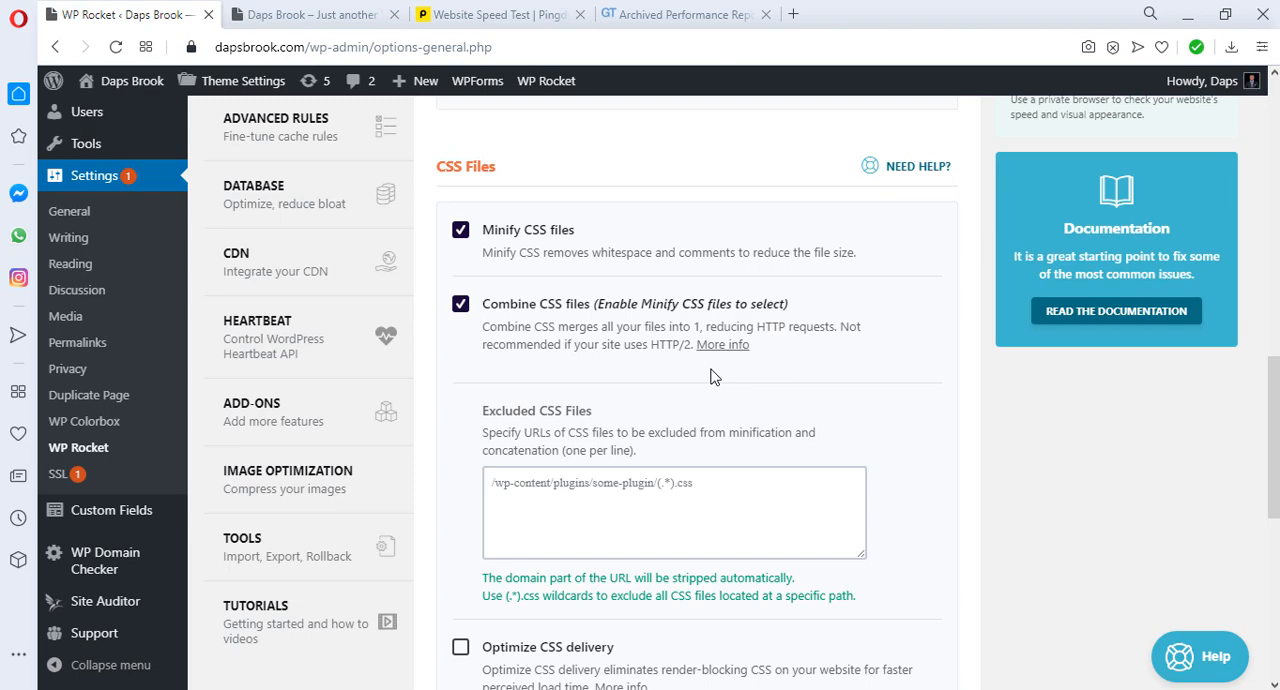
Step: Enable Optimize CSS delivery in the CSS file options
scroll(712, 376, "down", 2)
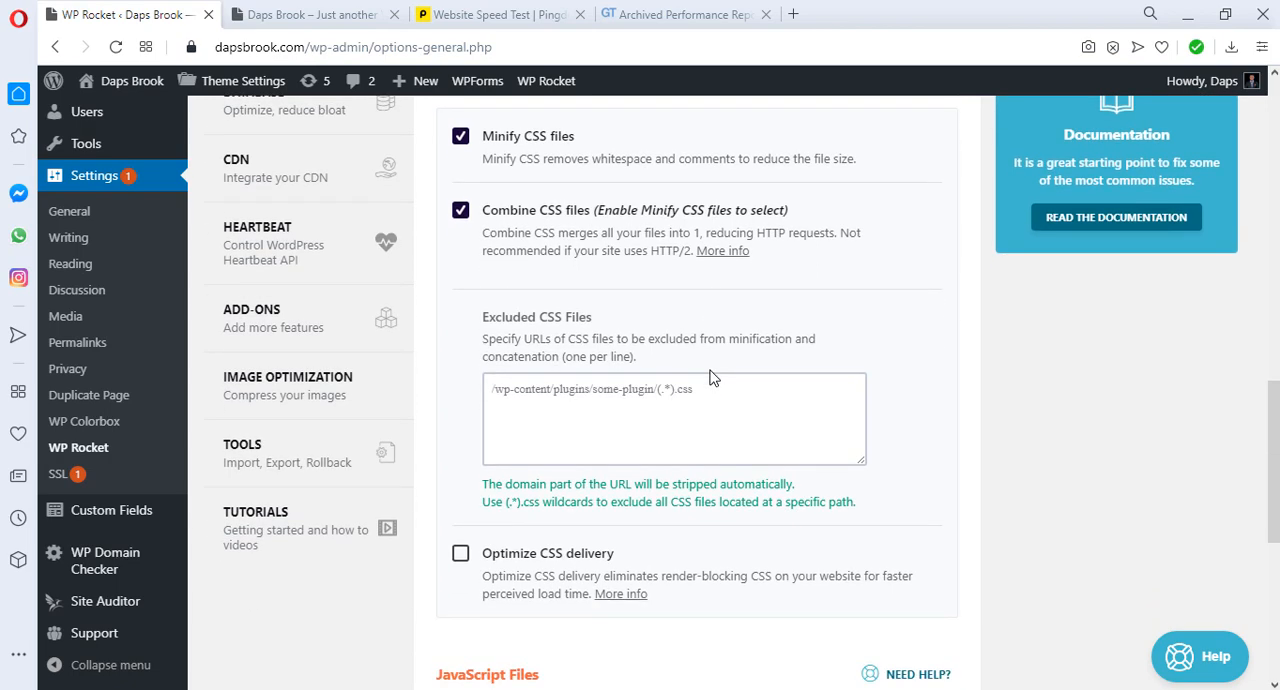
scroll(712, 376, "down", 4)
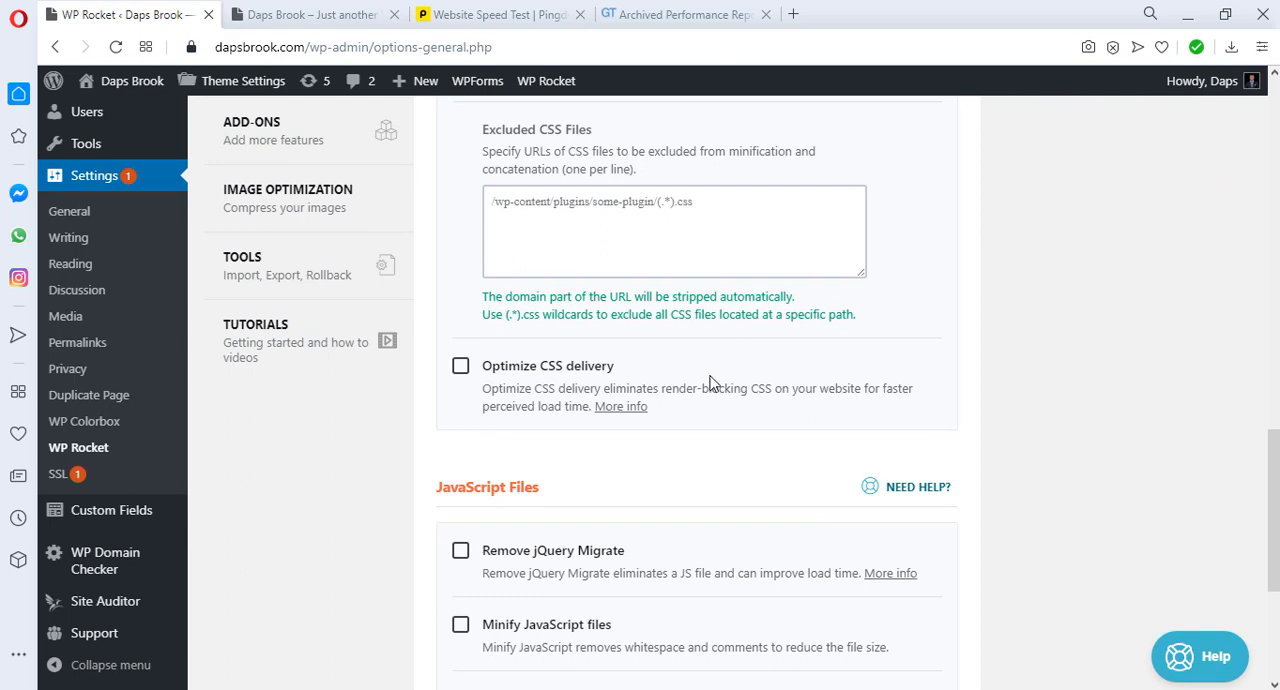
left_click(461, 368)
Step: In the JavaScript file options, enable Remove jQuery Migrate and activate Minify JavaScript files
scroll(455, 330, "down", 8)
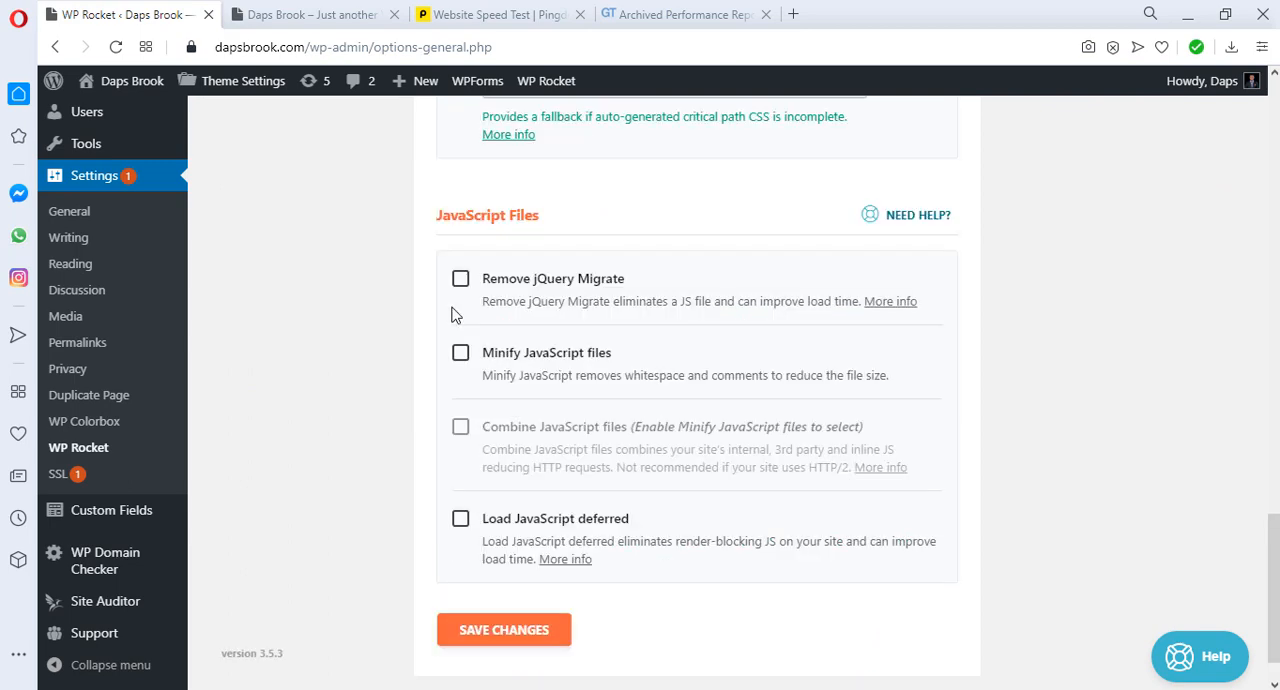
left_click(460, 279)
left_click(462, 355)
left_click(577, 360)
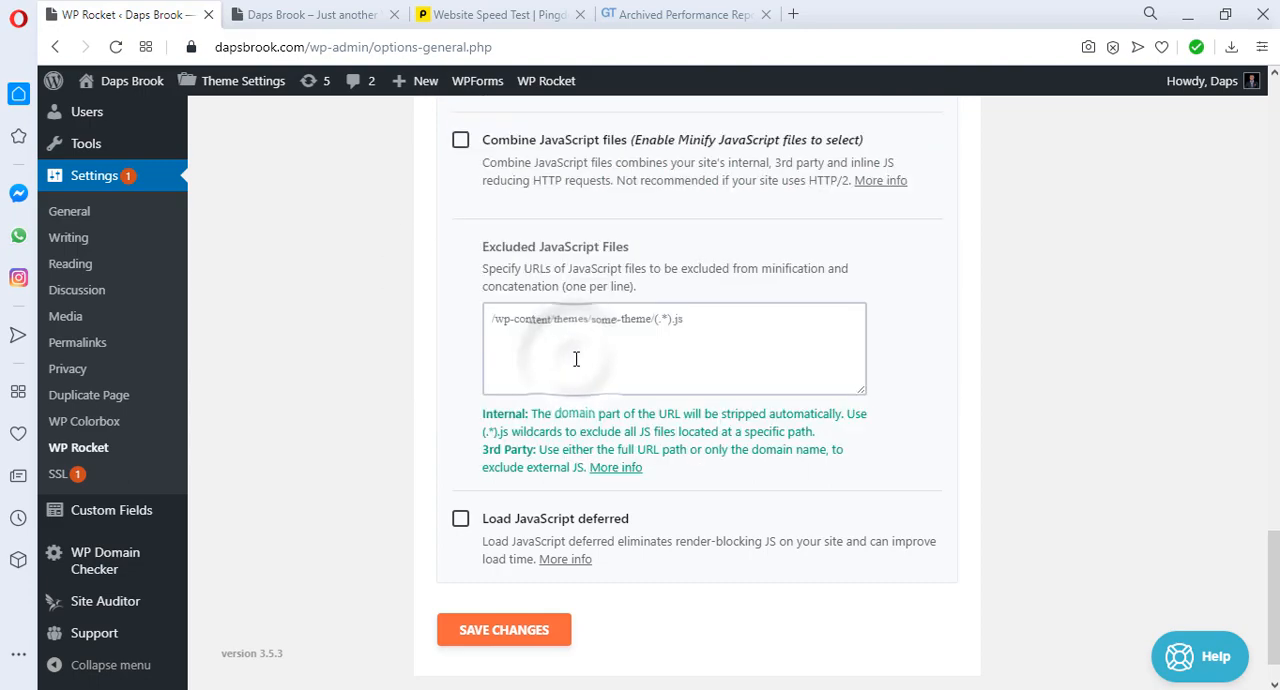
Step: Activate Combine JavaScript files and enable Load JavaScript deferred
scroll(576, 355, "up", 1)
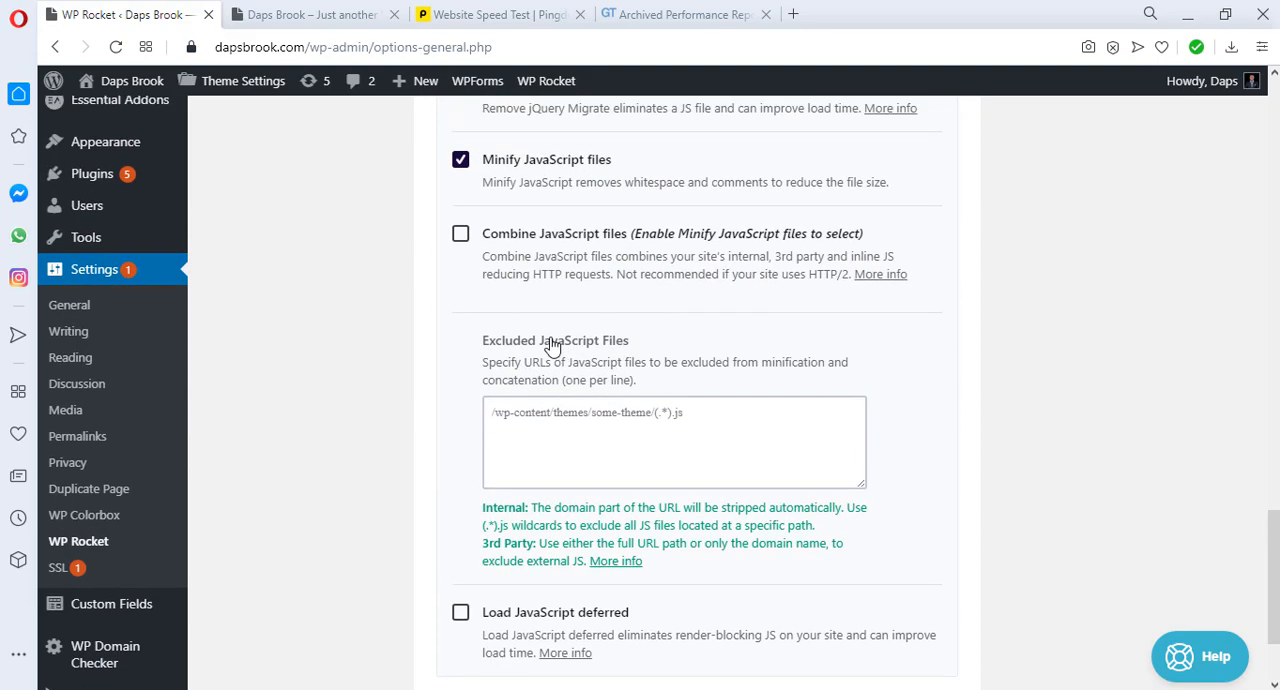
left_click(461, 238)
left_click(580, 263)
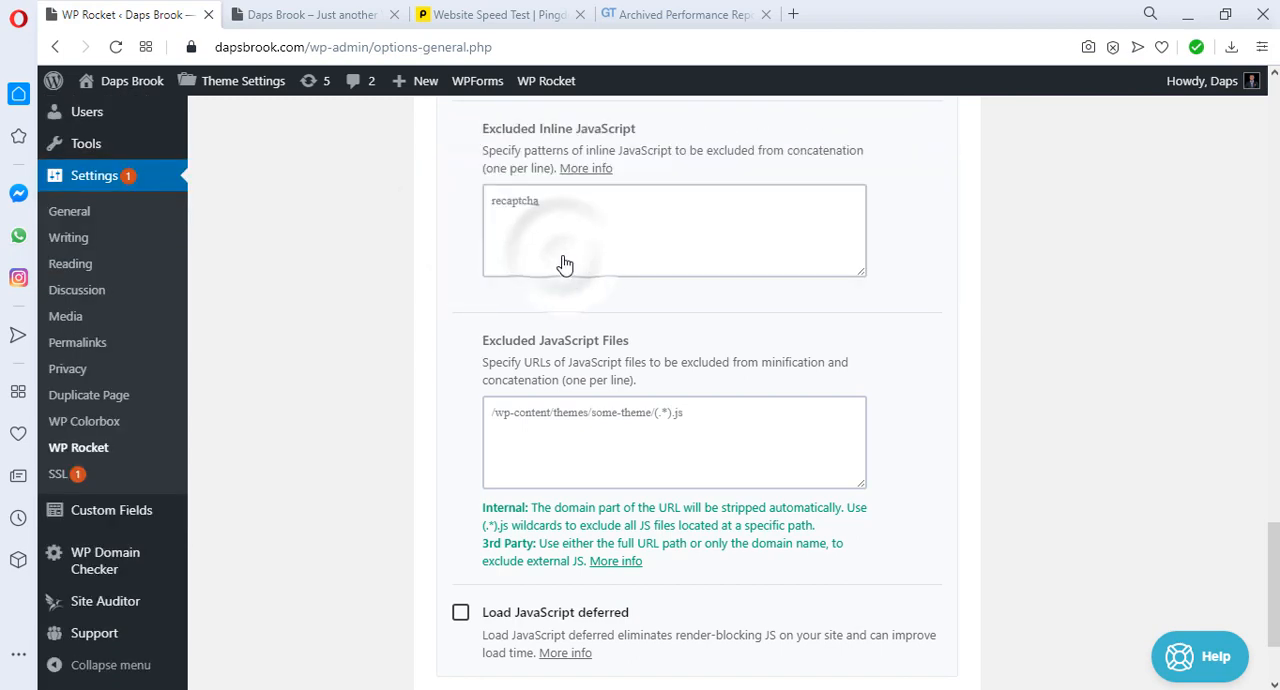
scroll(563, 263, "down", 2)
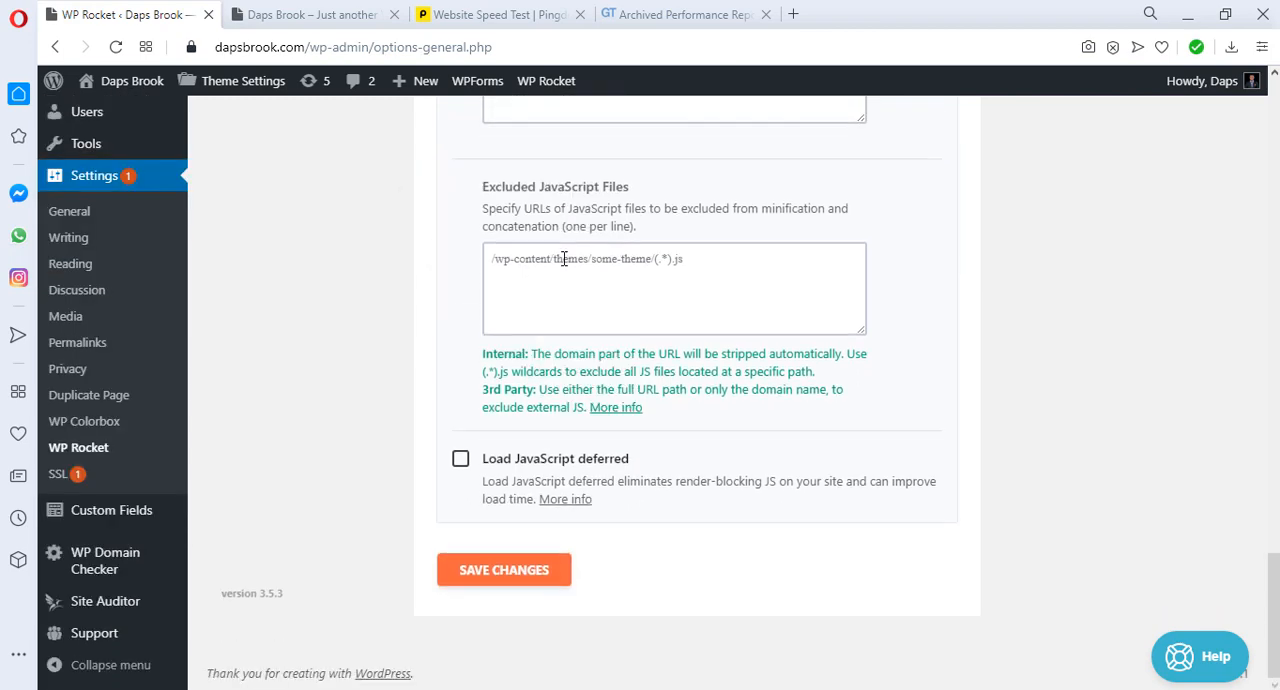
left_click(464, 463)
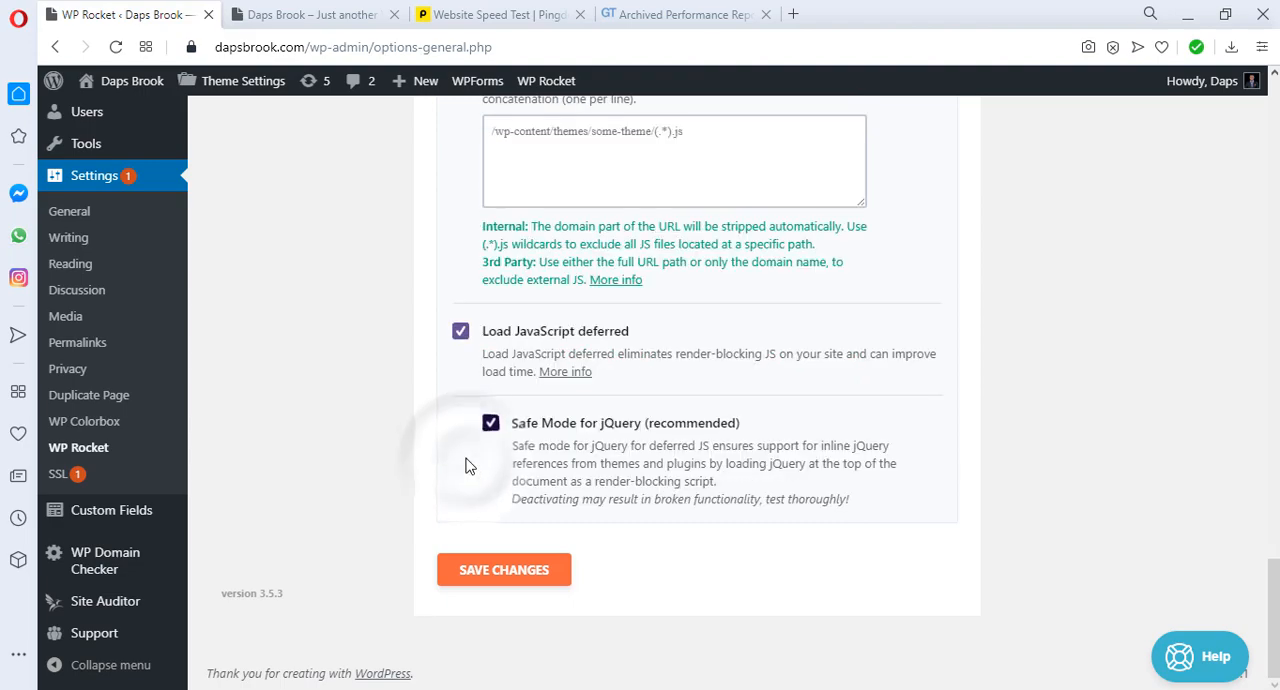
Step: Review the selected file optimization options and save the changes
scroll(529, 429, "up", 7)
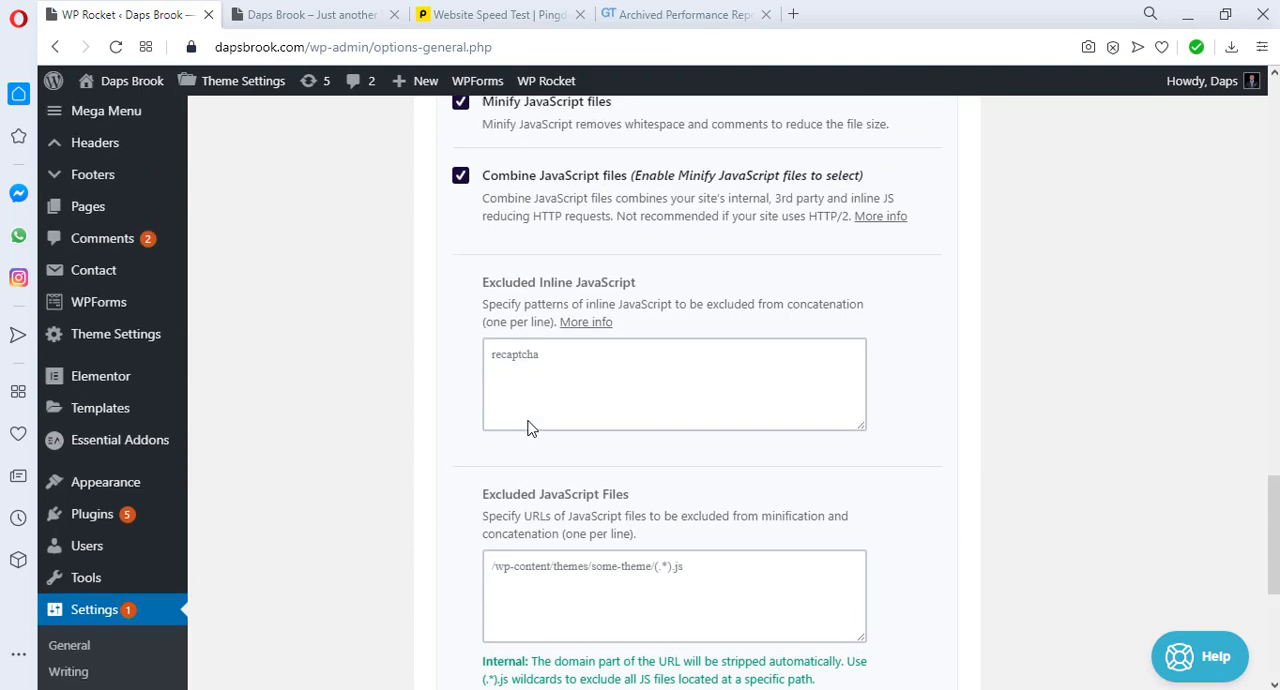
scroll(530, 429, "up", 10)
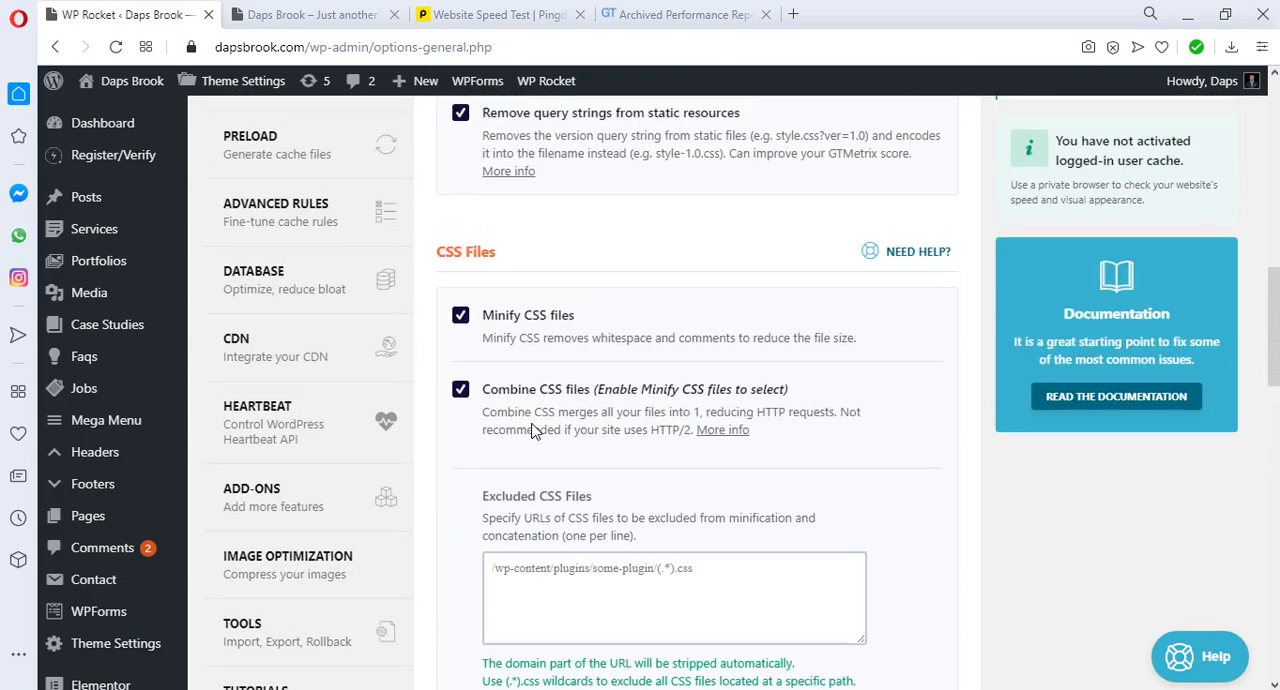
scroll(532, 430, "down", 17)
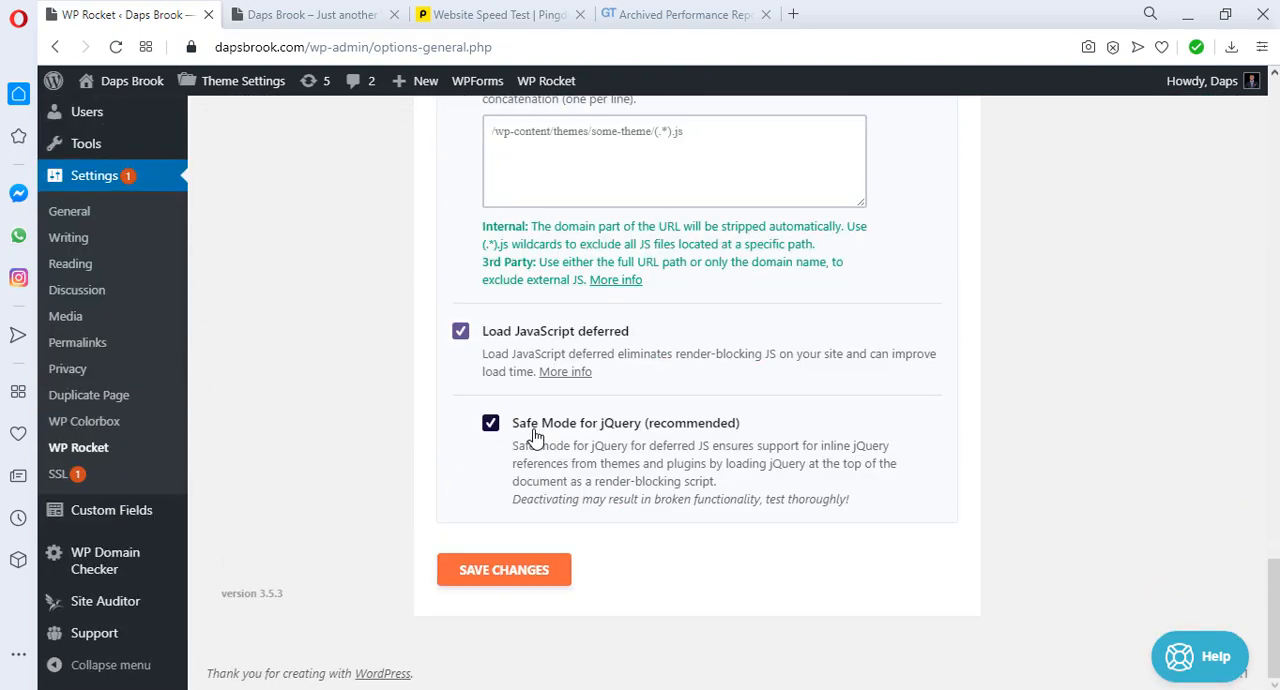
left_click(527, 575)
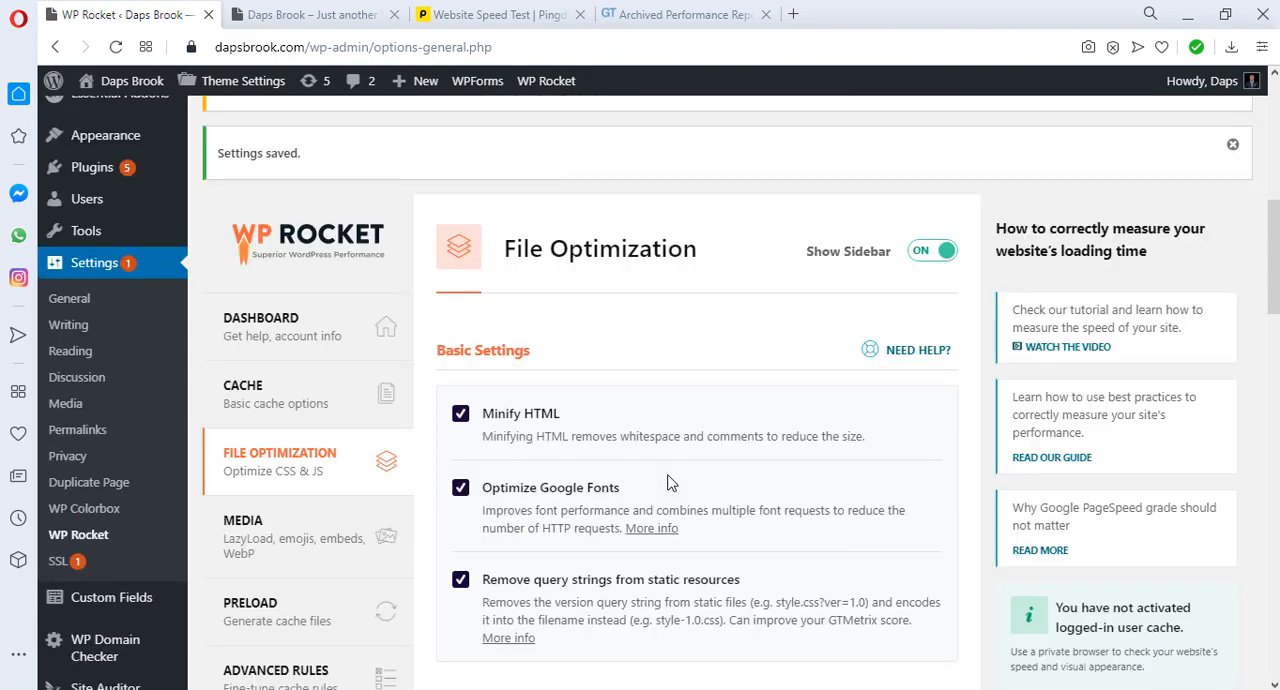
Step: In the media settings, enable LazyLoad for images, iframes and videos, and replace YouTube iframes with a preview image
scroll(670, 484, "down", 2)
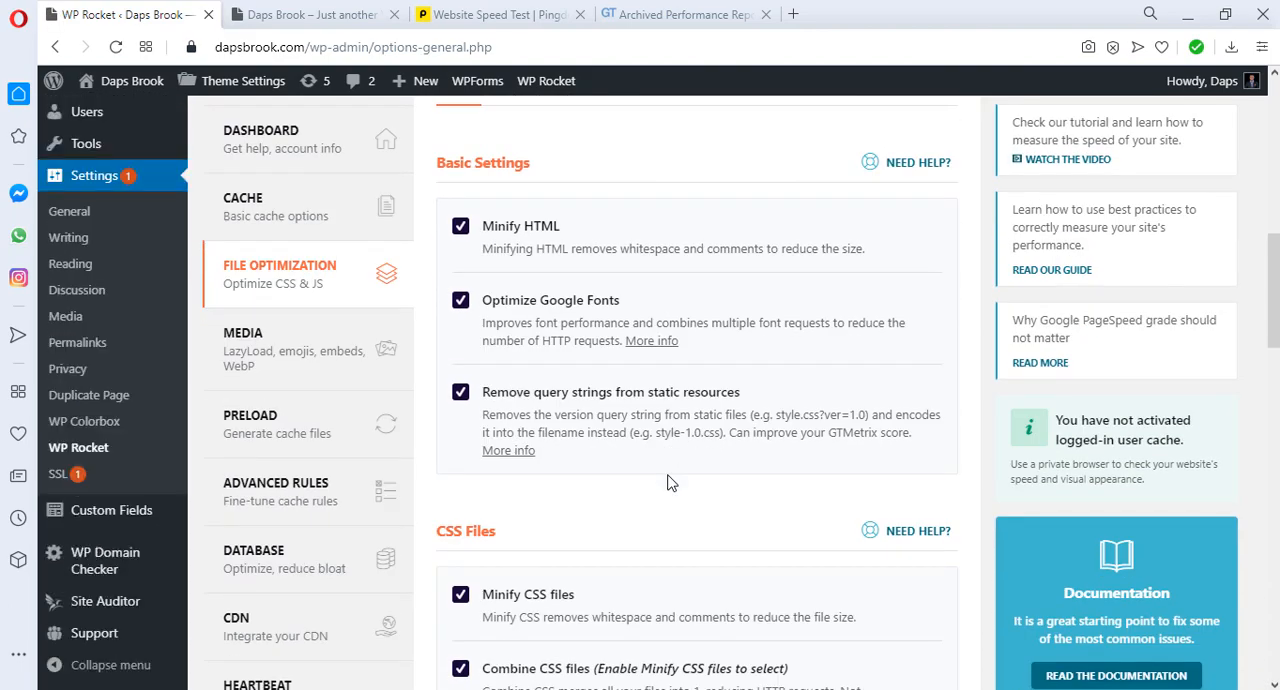
left_click(254, 350)
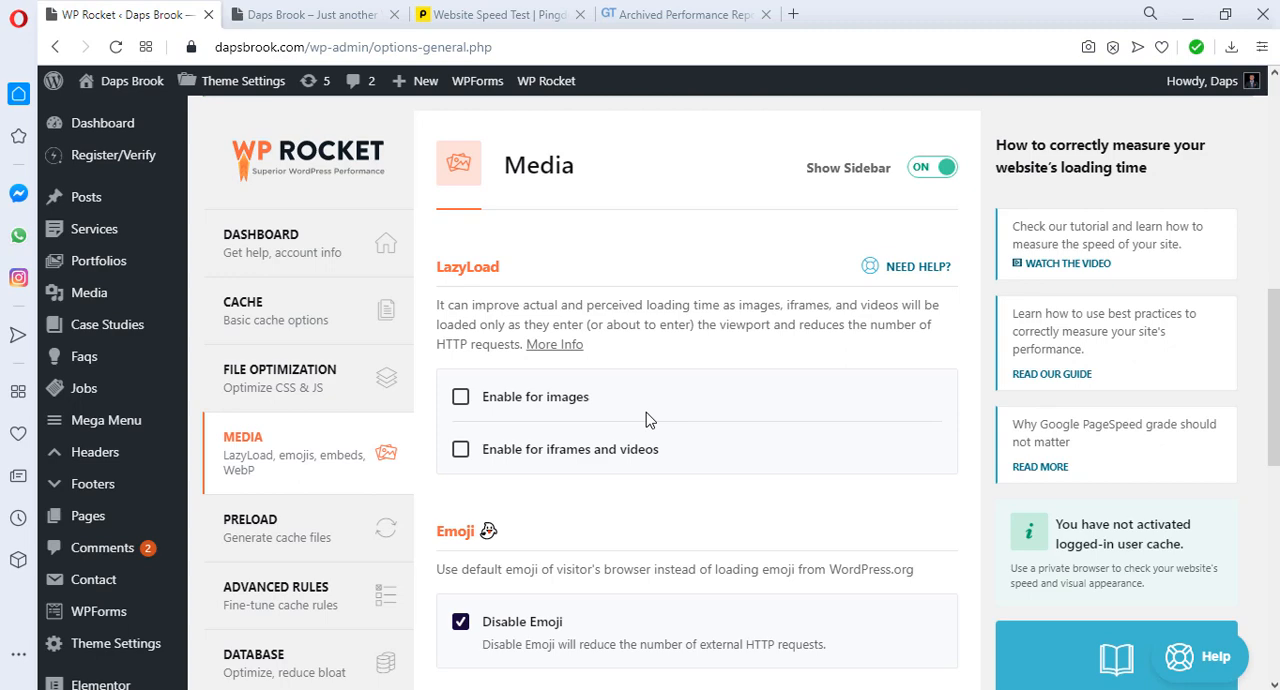
left_click(460, 398)
left_click(456, 458)
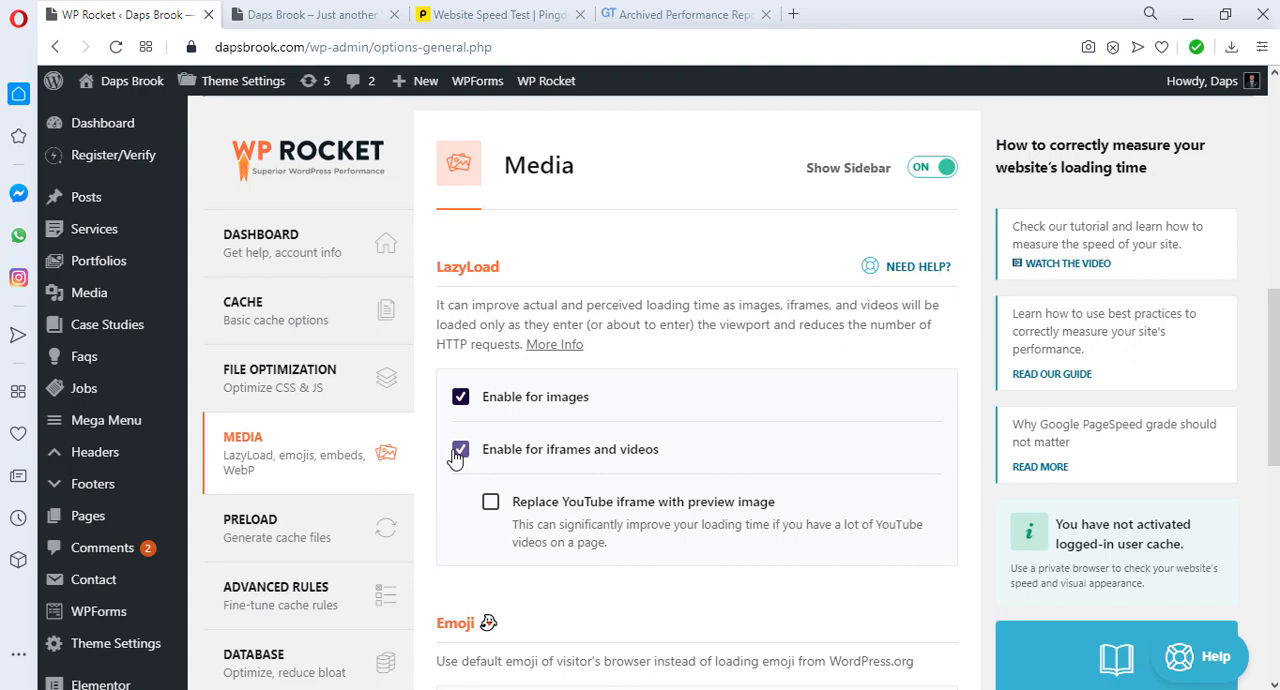
left_click(490, 505)
Step: Turn off the Disable Emoji option in the media settings
scroll(624, 510, "down", 3)
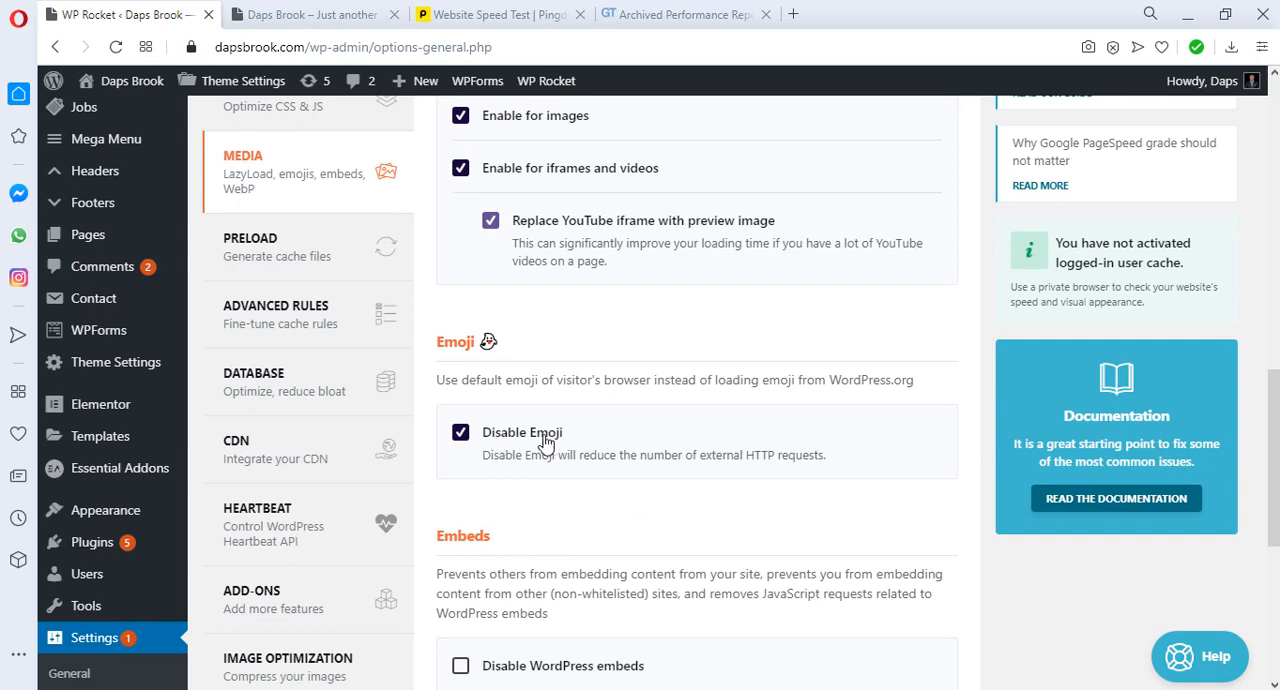
scroll(688, 441, "down", 1)
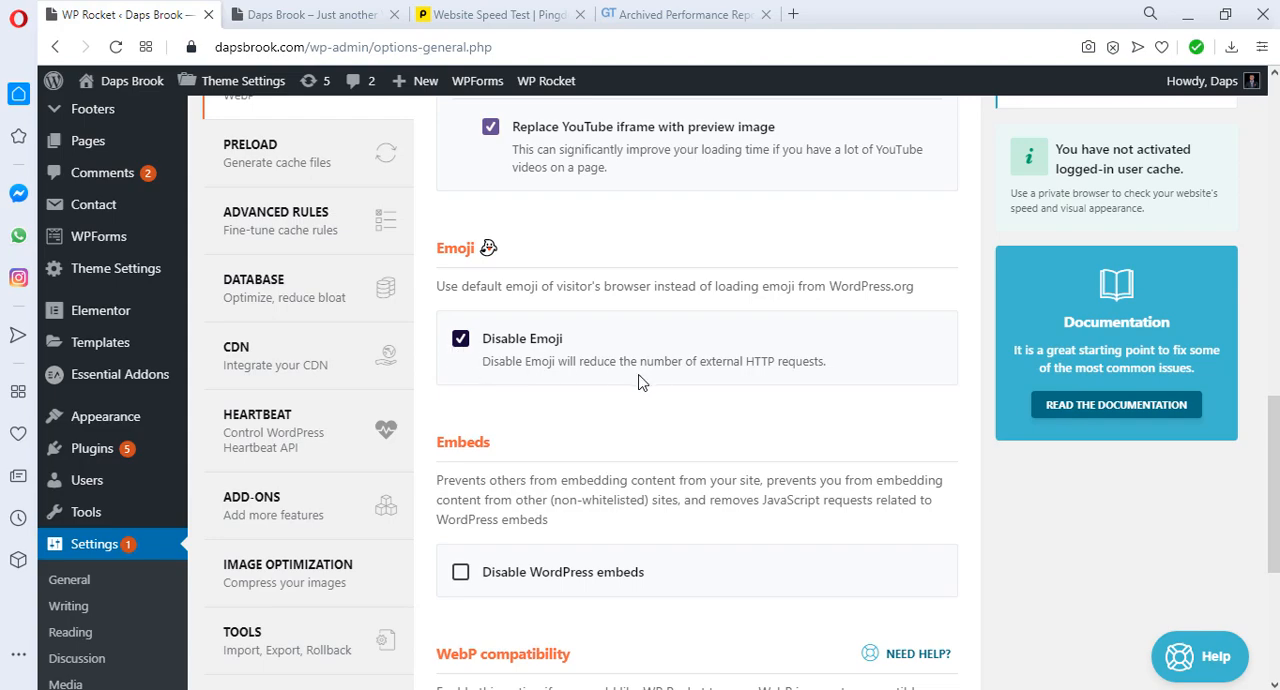
left_click(460, 340)
Step: Enable WebP caching despite the missing compatible plugin and save the media settings
scroll(617, 258, "down", 3)
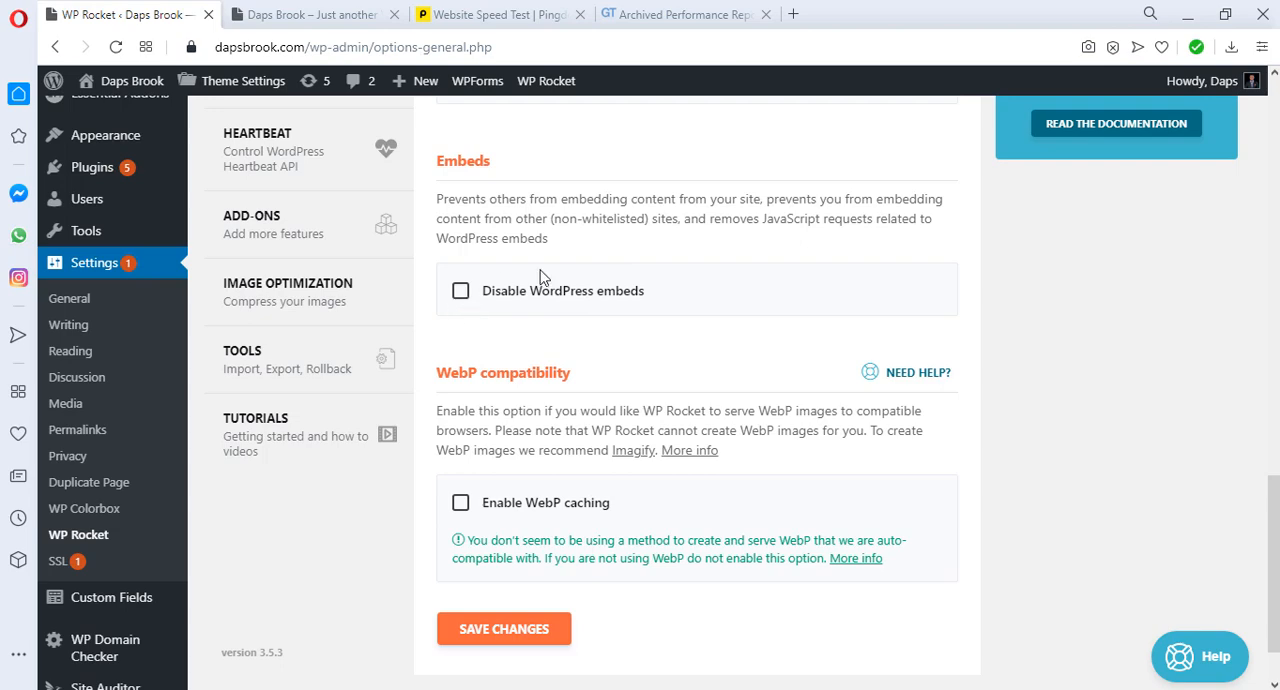
scroll(703, 257, "down", 1)
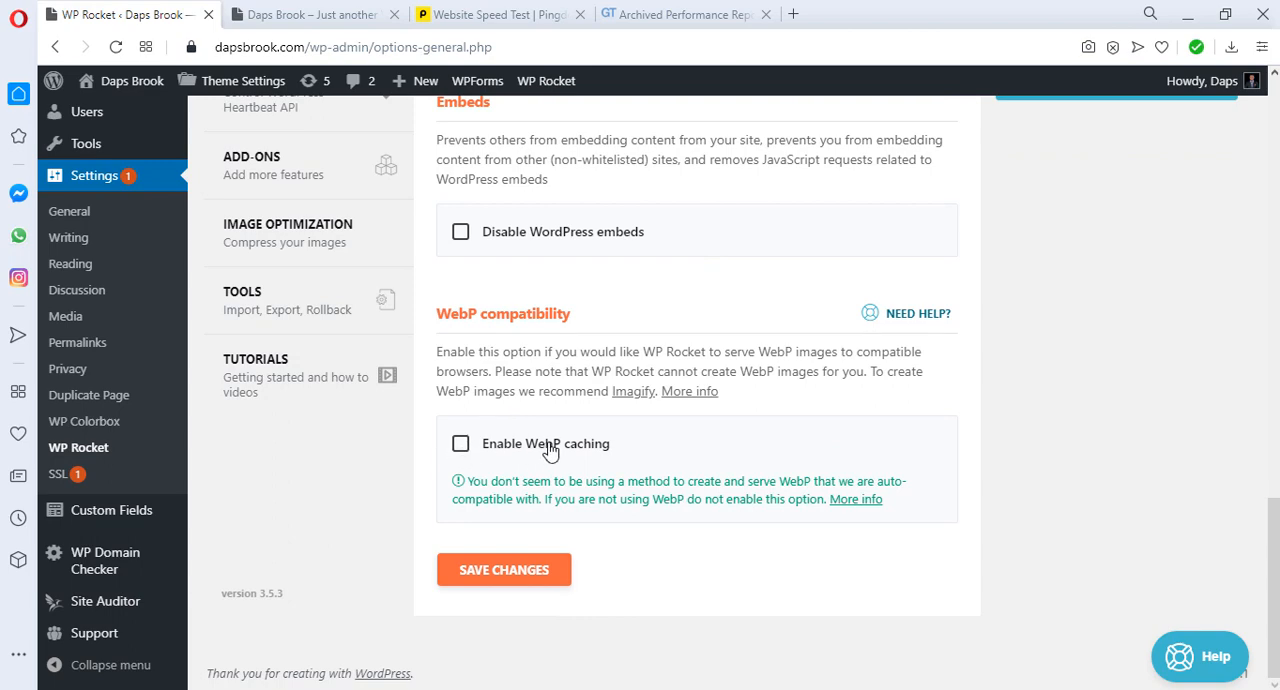
left_click(460, 446)
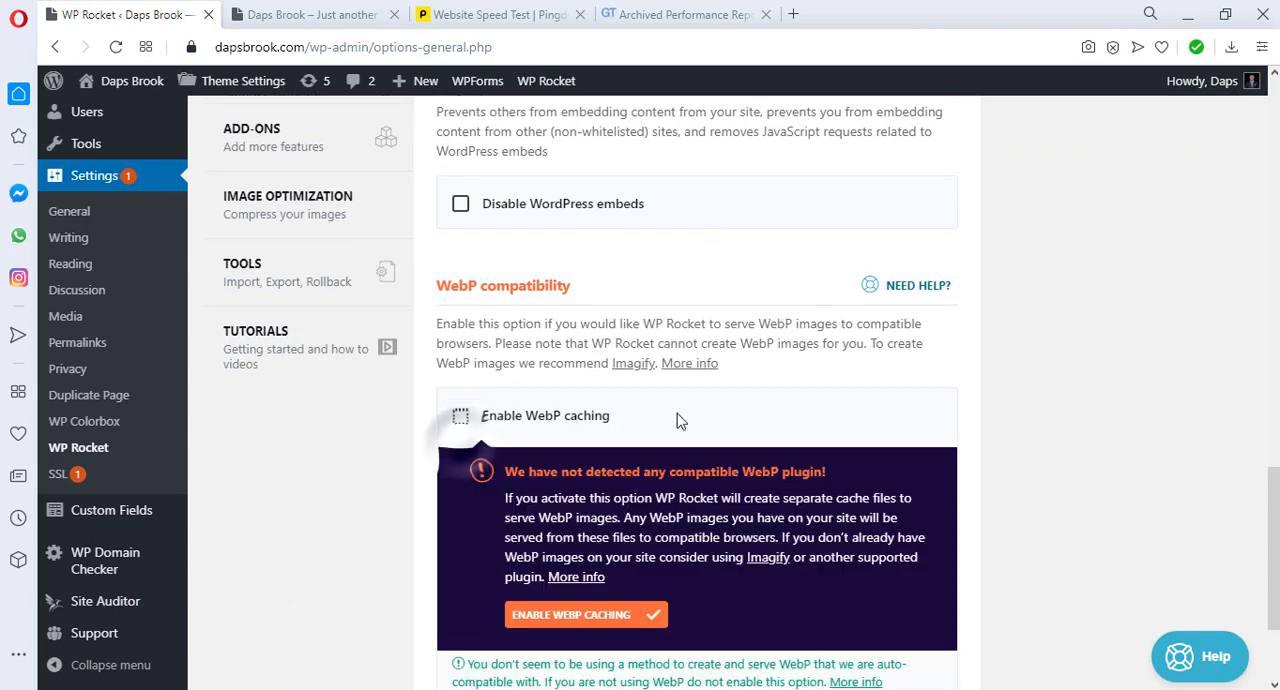
scroll(668, 512, "down", 1)
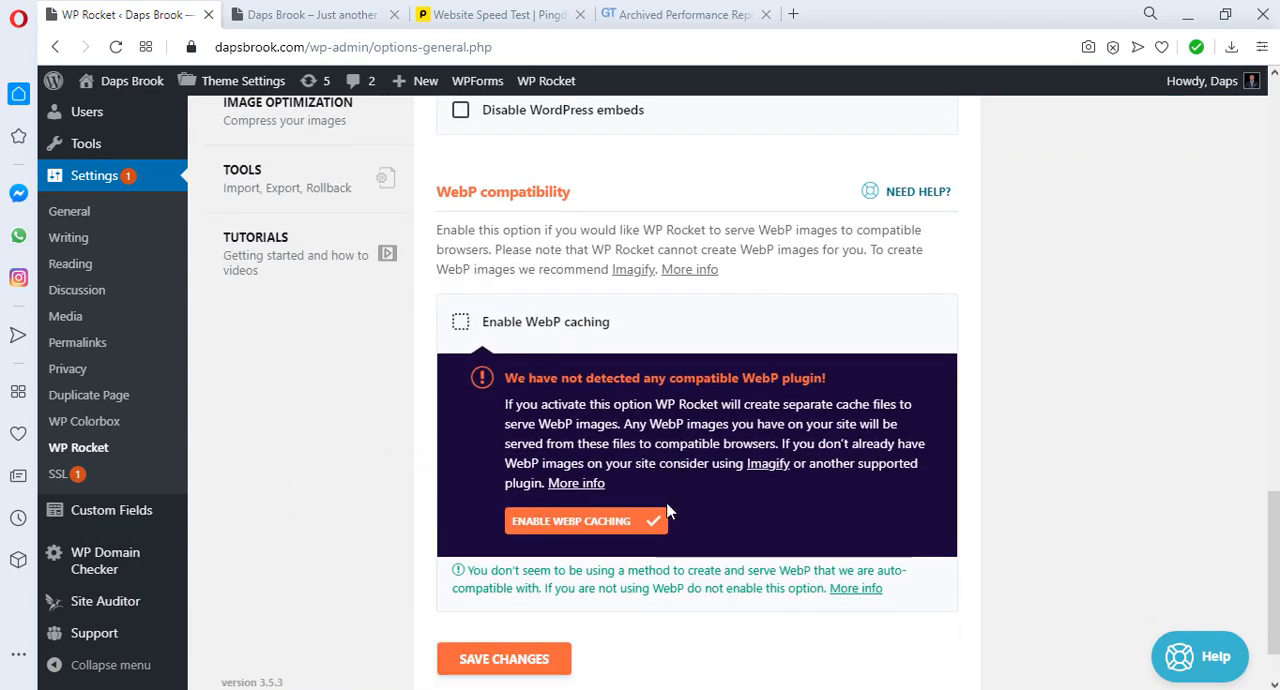
left_click(545, 520)
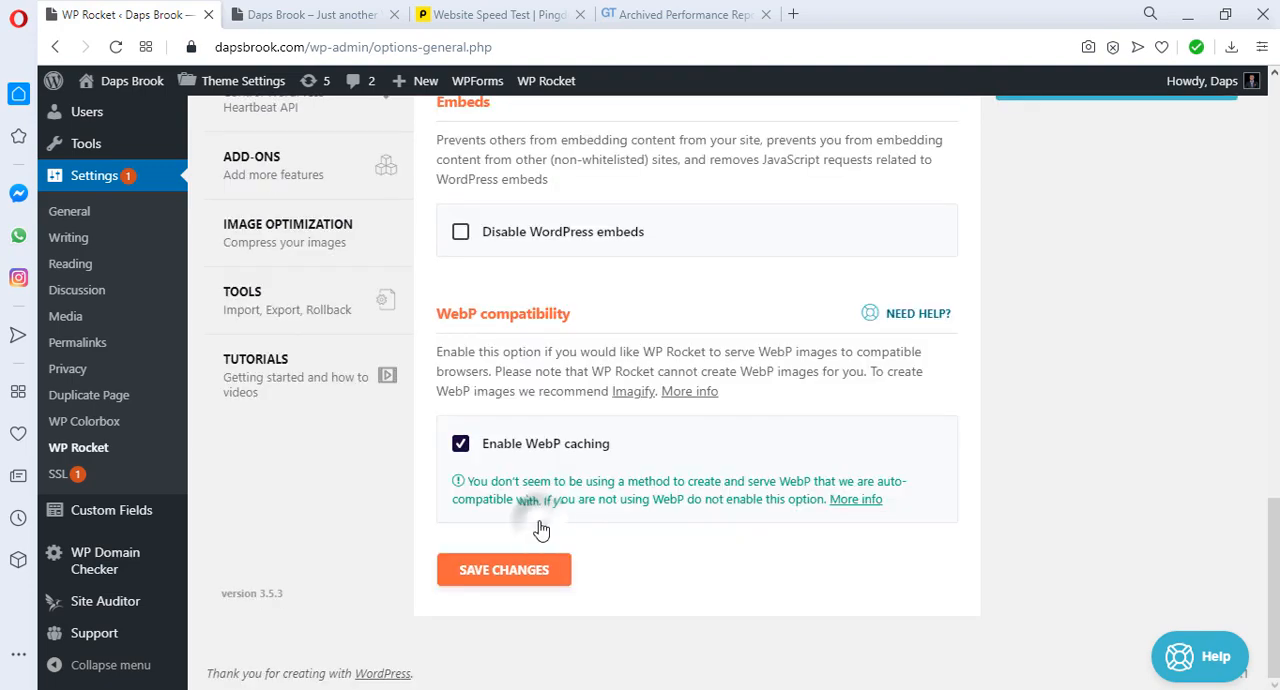
left_click(511, 574)
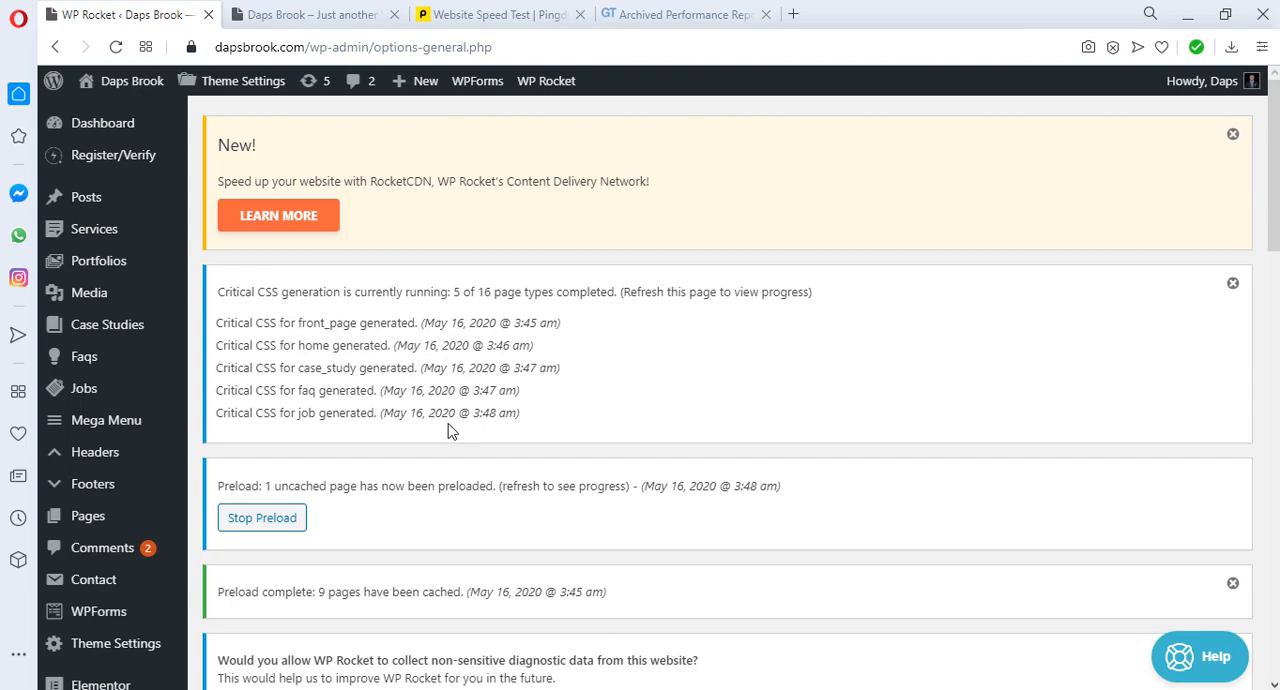
Step: Open the preload settings and try sitemap-based cache preloading, turning the option on and back off
scroll(614, 392, "down", 4)
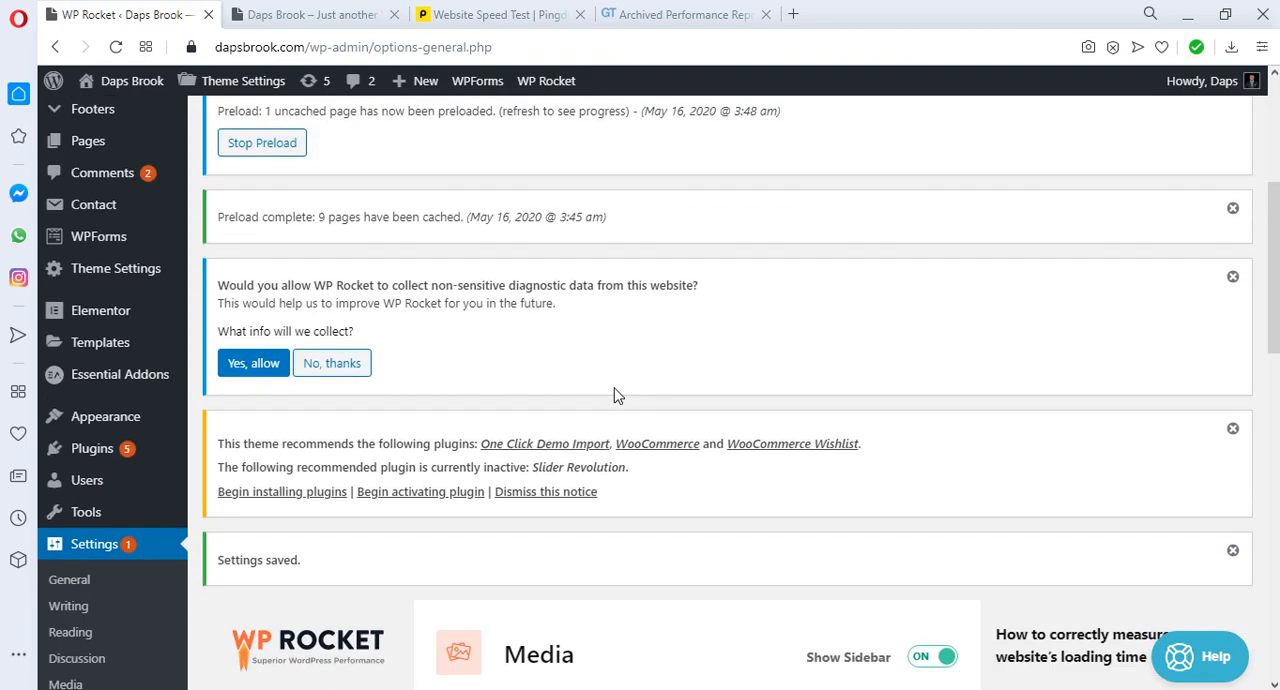
scroll(614, 394, "down", 8)
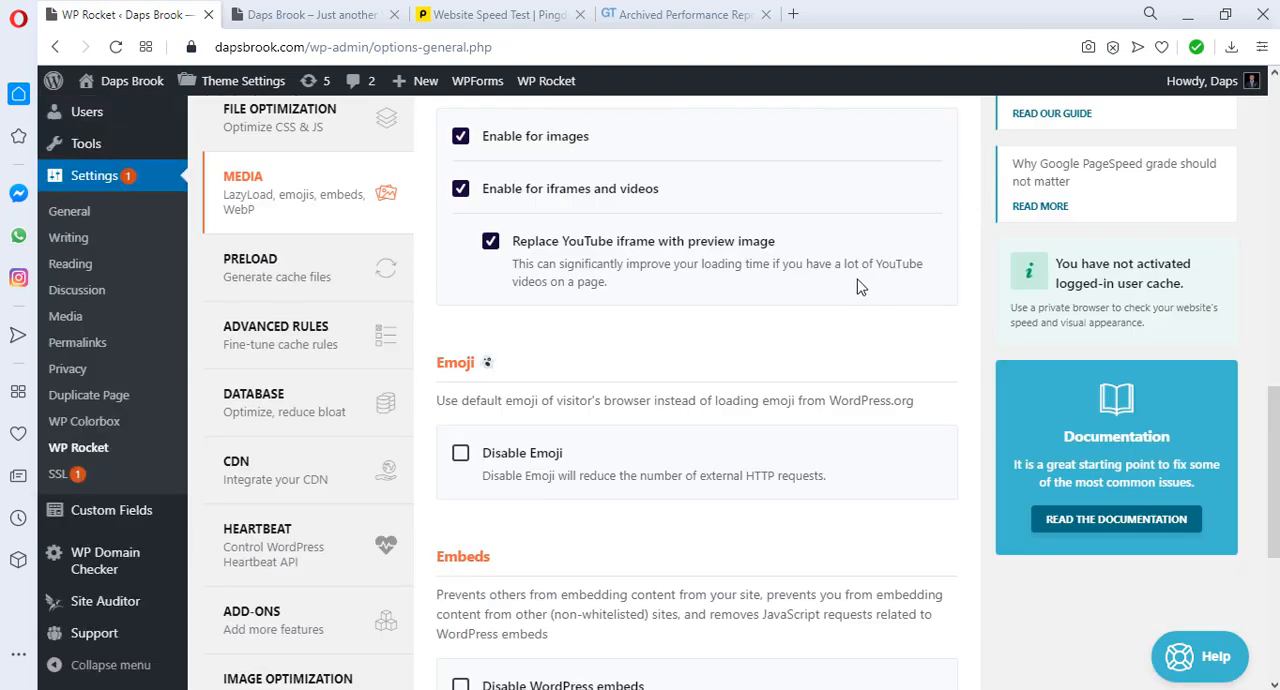
left_click(285, 268)
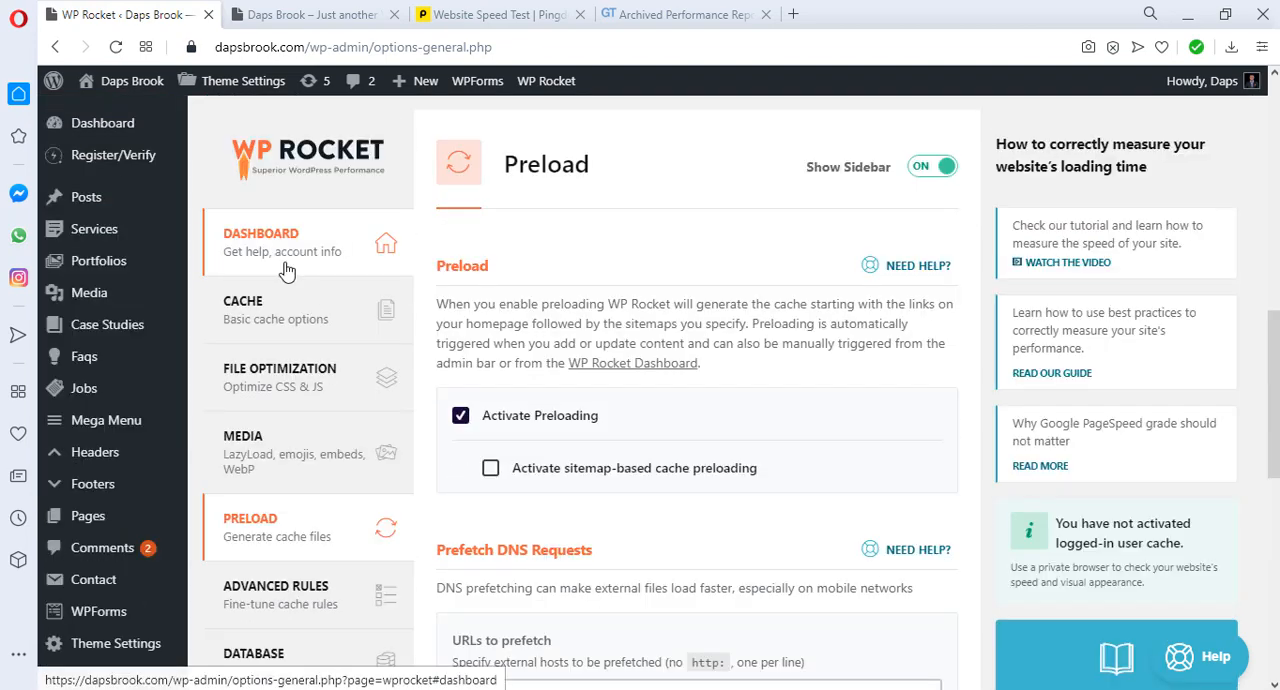
scroll(630, 320, "down", 1)
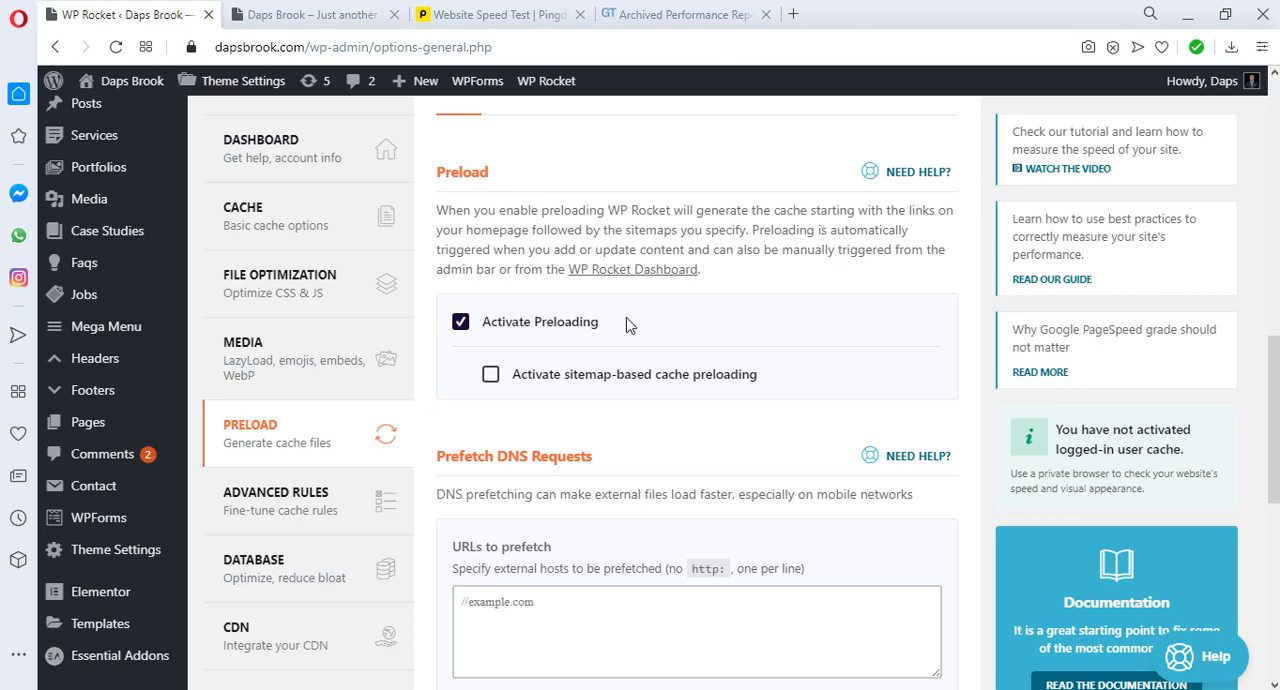
left_click(491, 375)
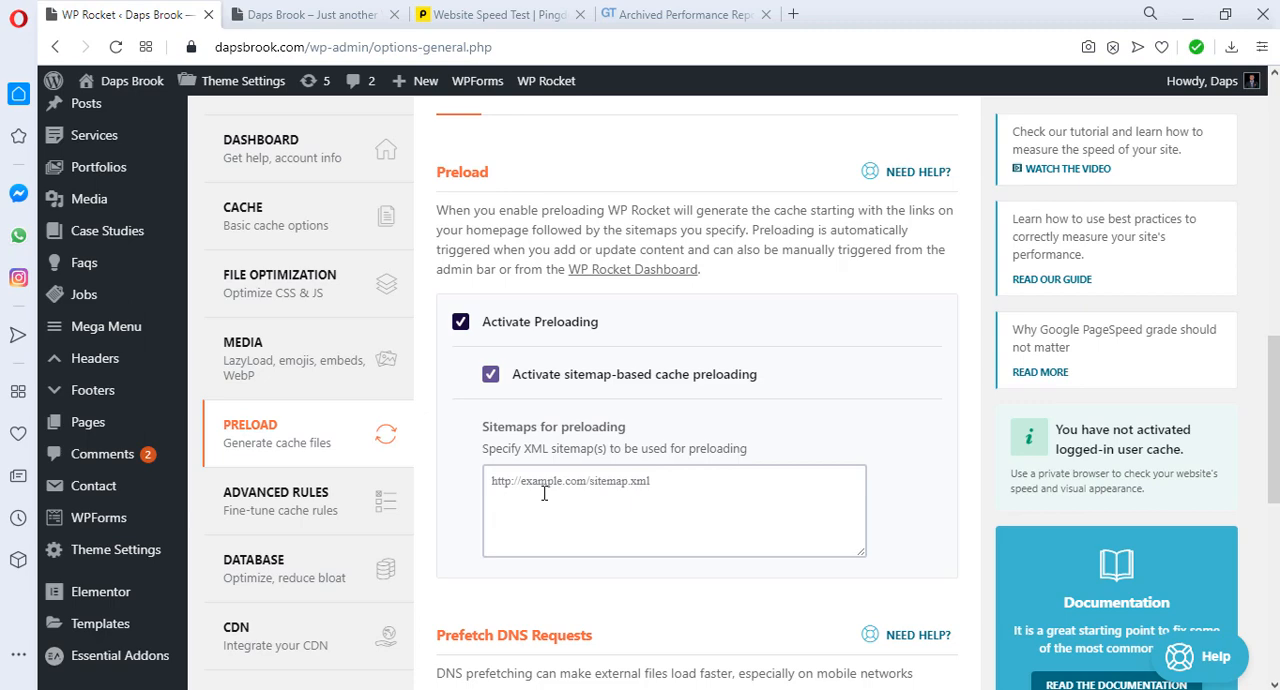
left_click(491, 376)
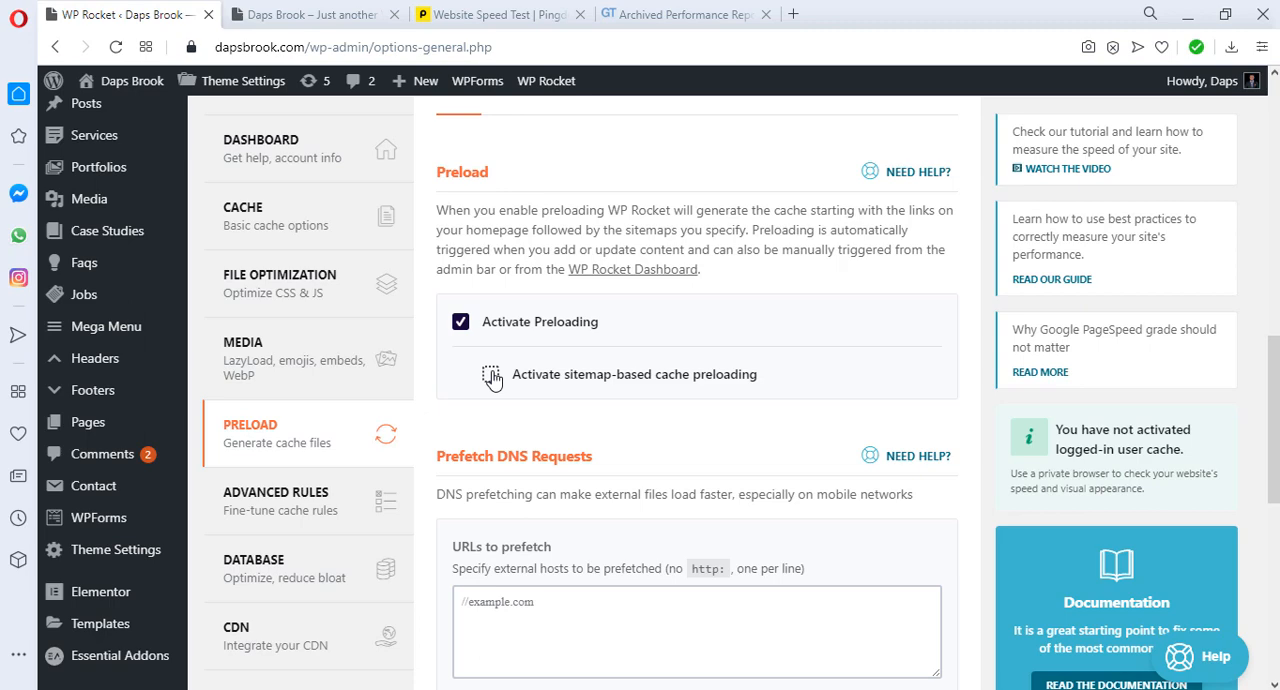
Step: Open the copied gist.github.com link in a new tab and look through its DNS Prefetch domains list
scroll(700, 510, "down", 3)
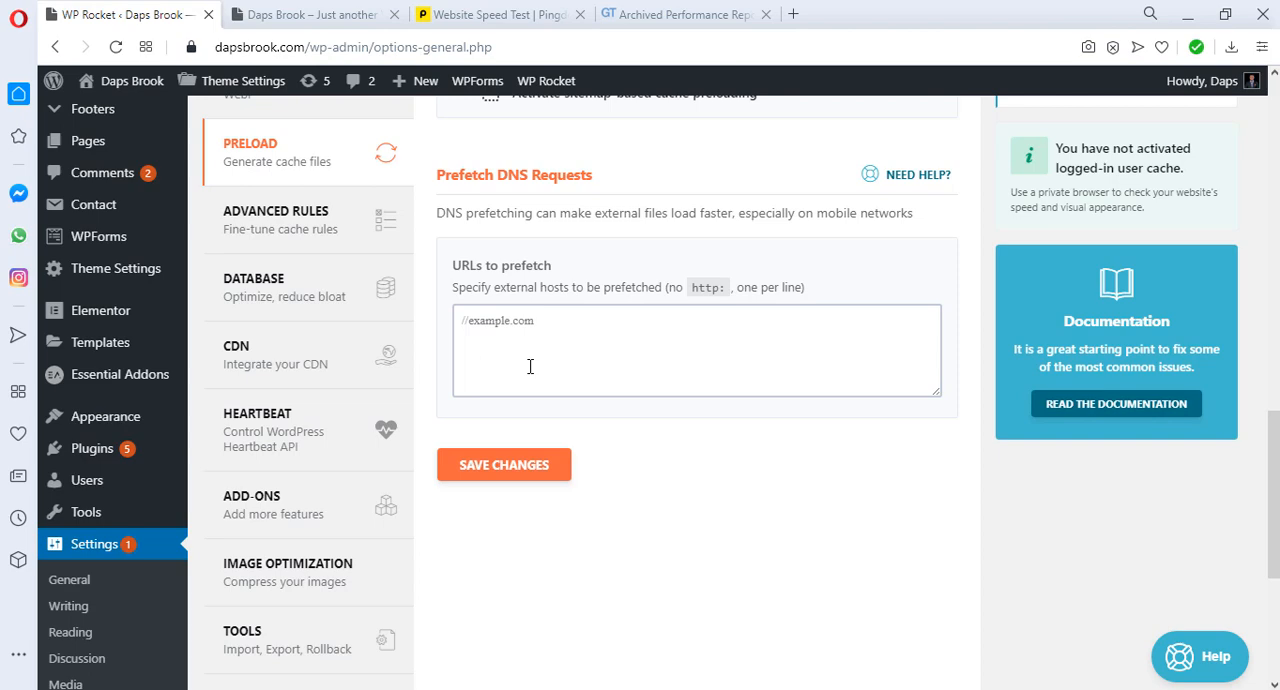
left_click(466, 325)
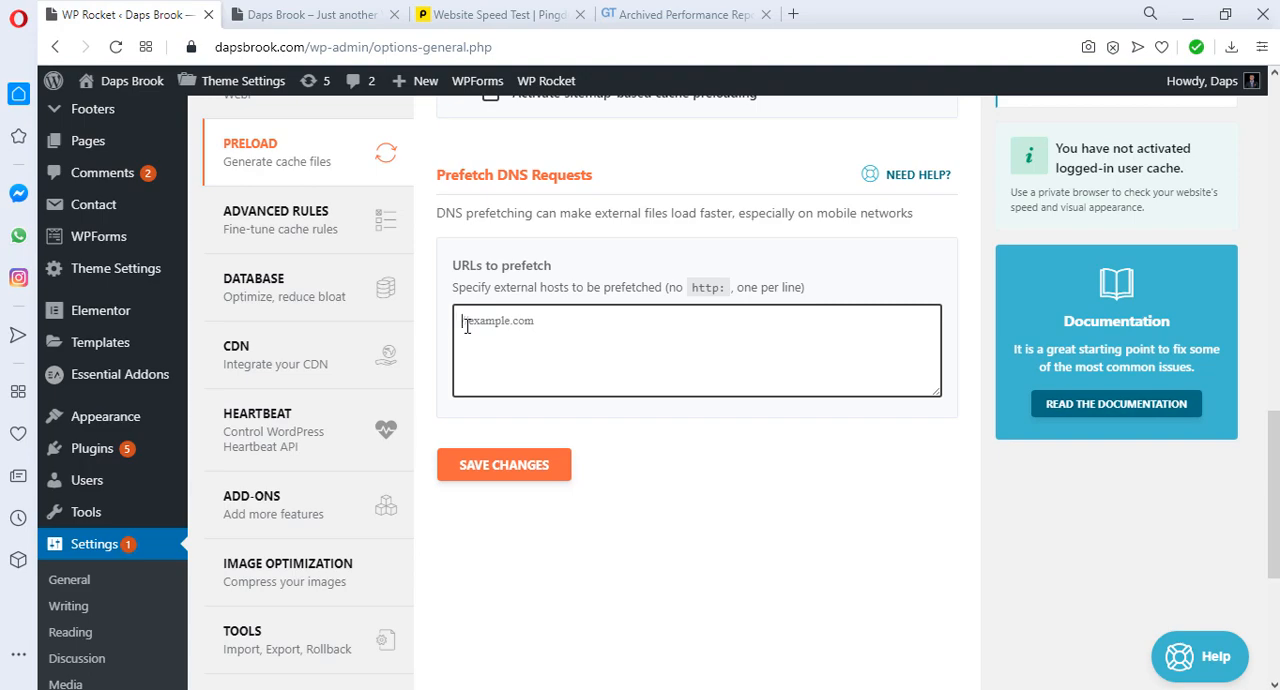
key("ctrl+t")
right_click(232, 48)
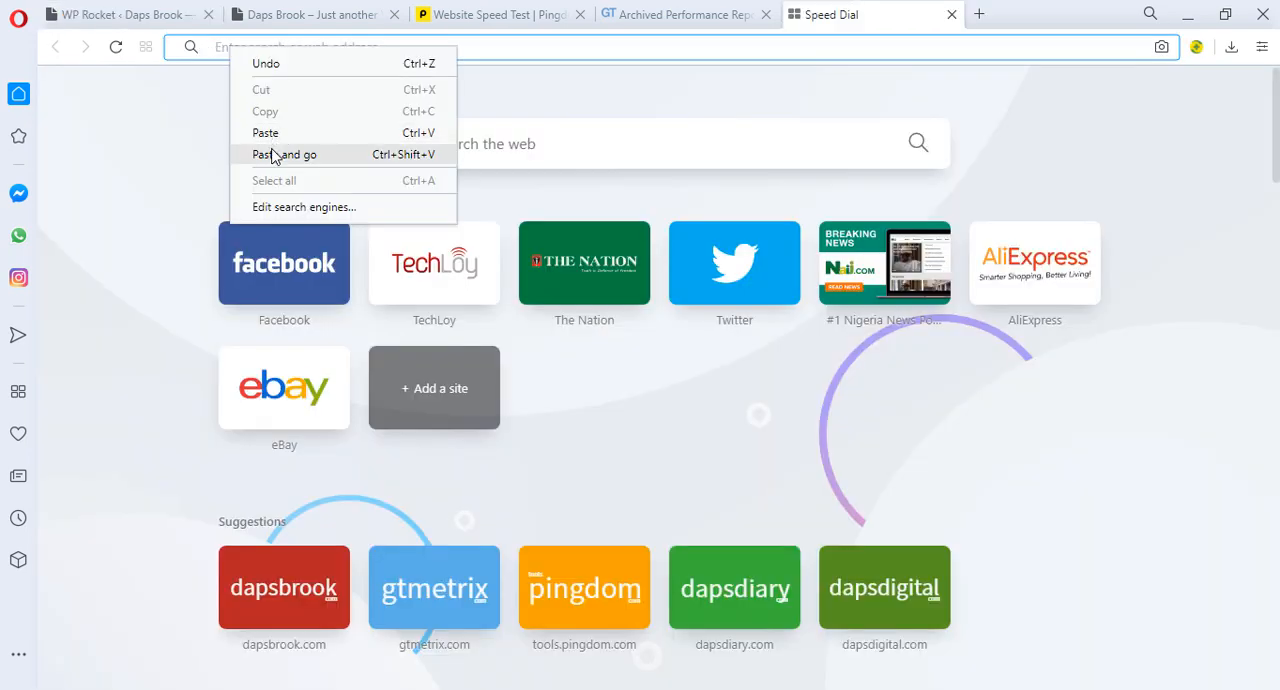
left_click(271, 155)
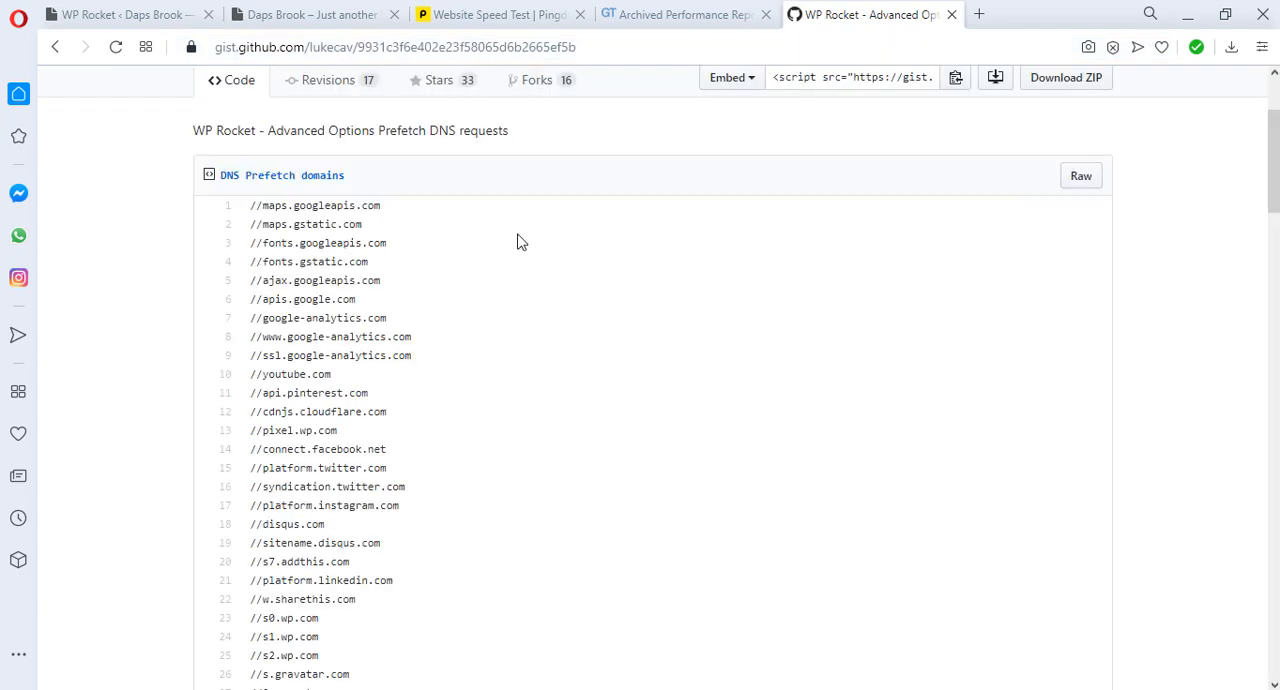
scroll(520, 242, "up", 1)
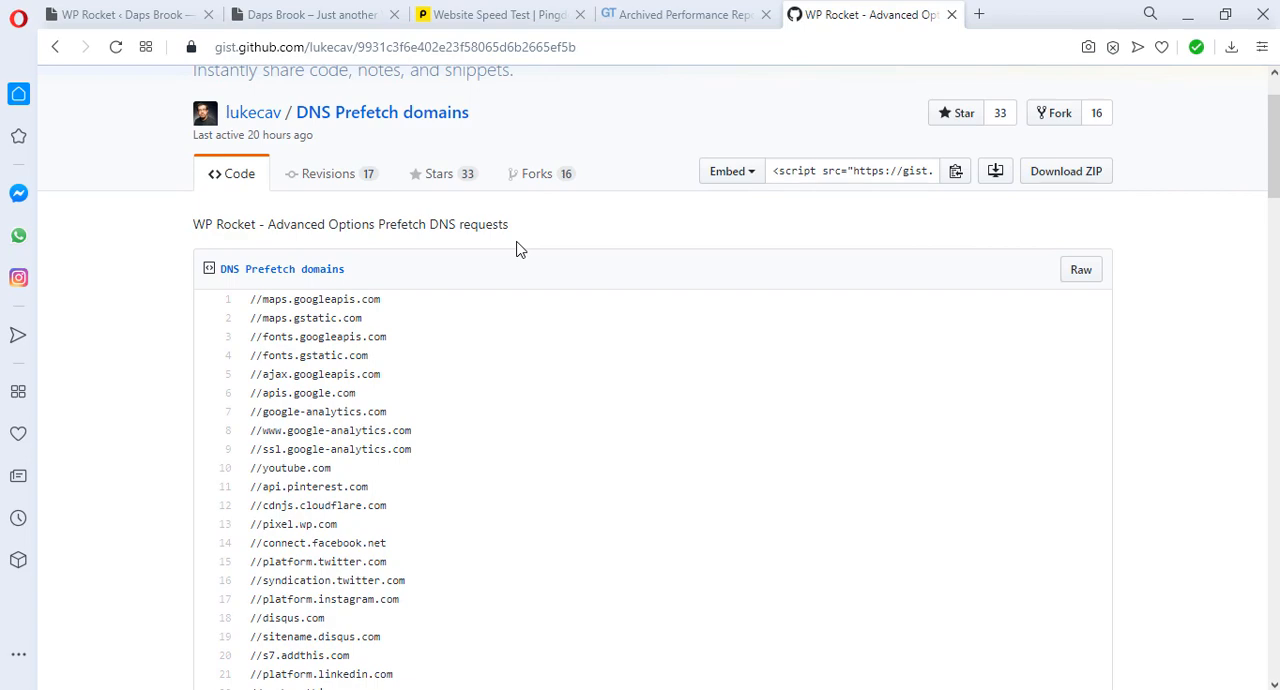
scroll(520, 249, "down", 1)
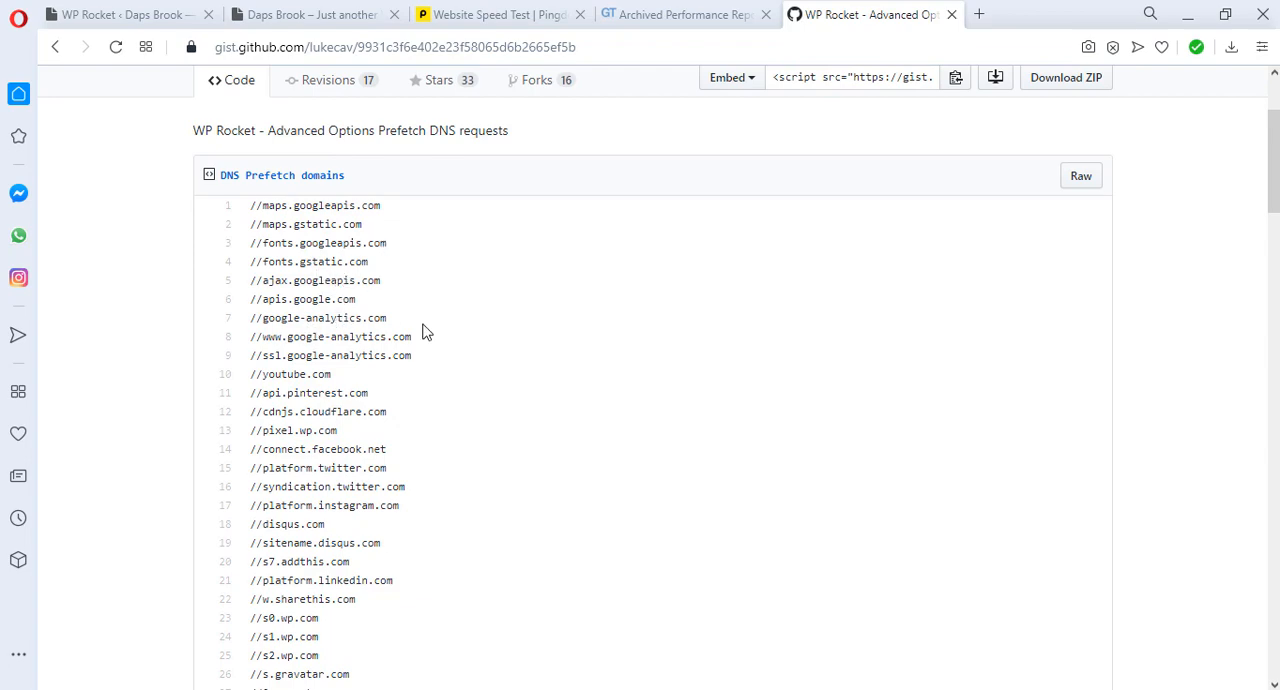
scroll(426, 336, "down", 1)
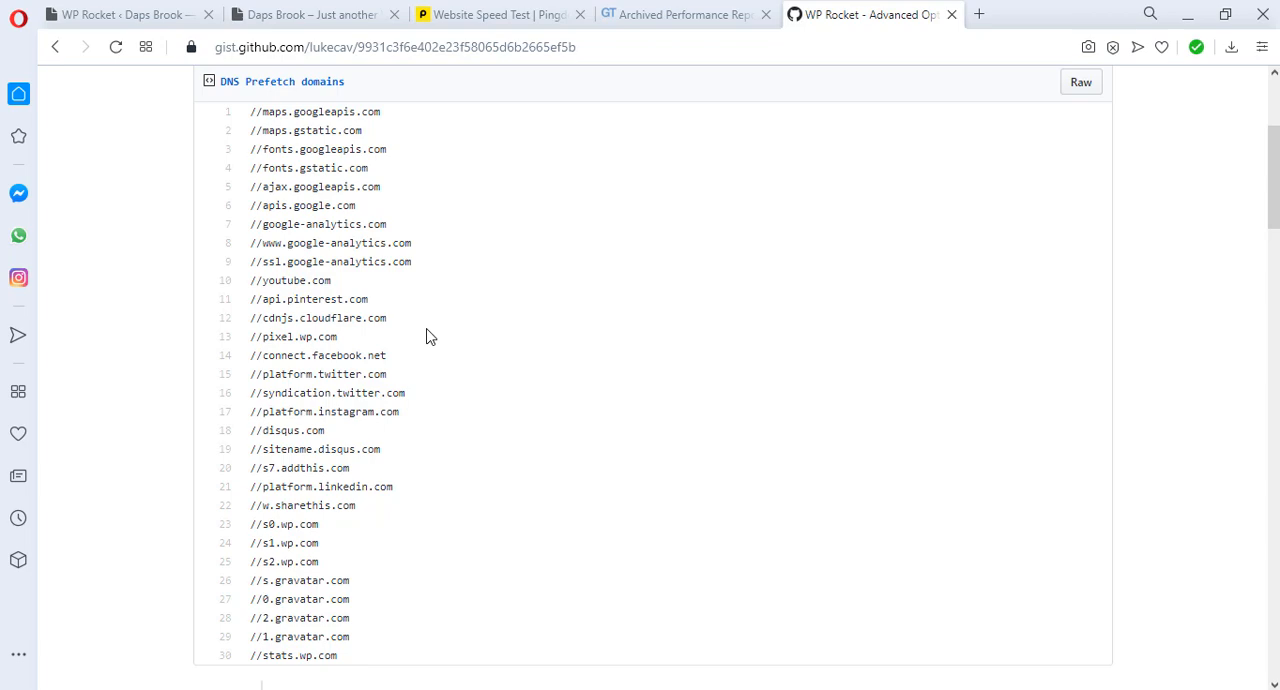
Step: Copy the gist's domains from //maps.googleapis.com to //stats.wp.com into WP Rocket's URLs to prefetch
scroll(437, 351, "up", 2)
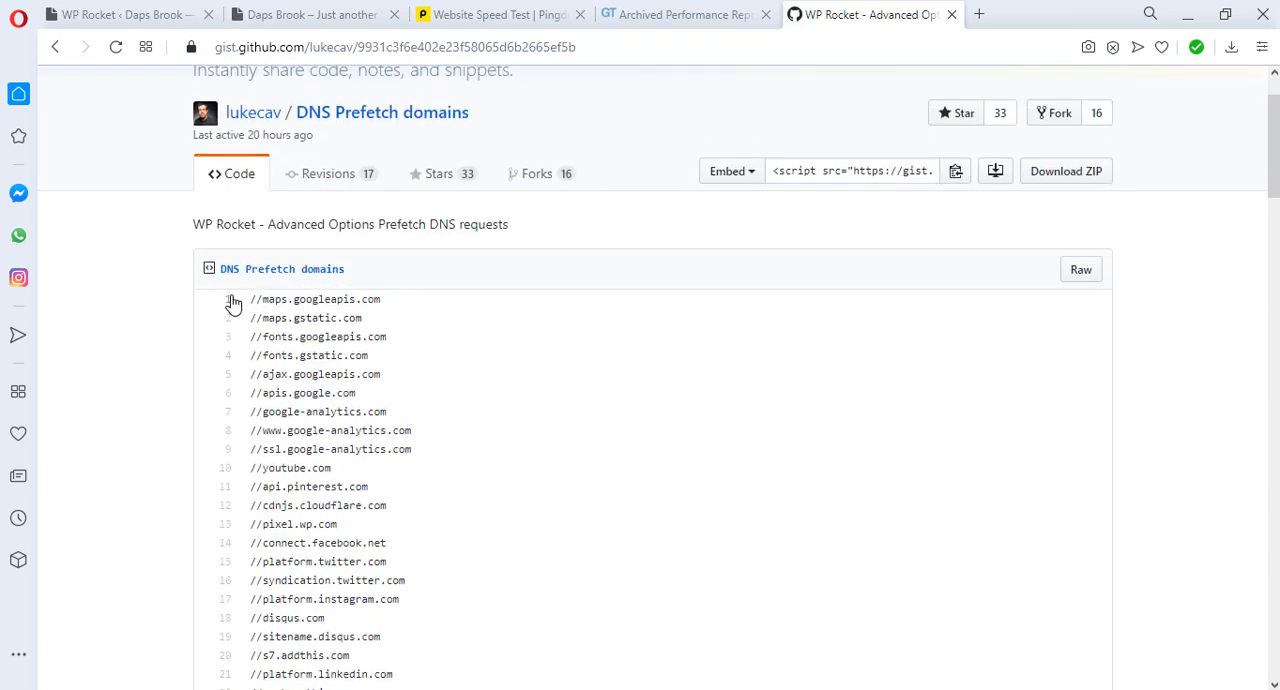
left_click_drag(248, 300, 354, 262)
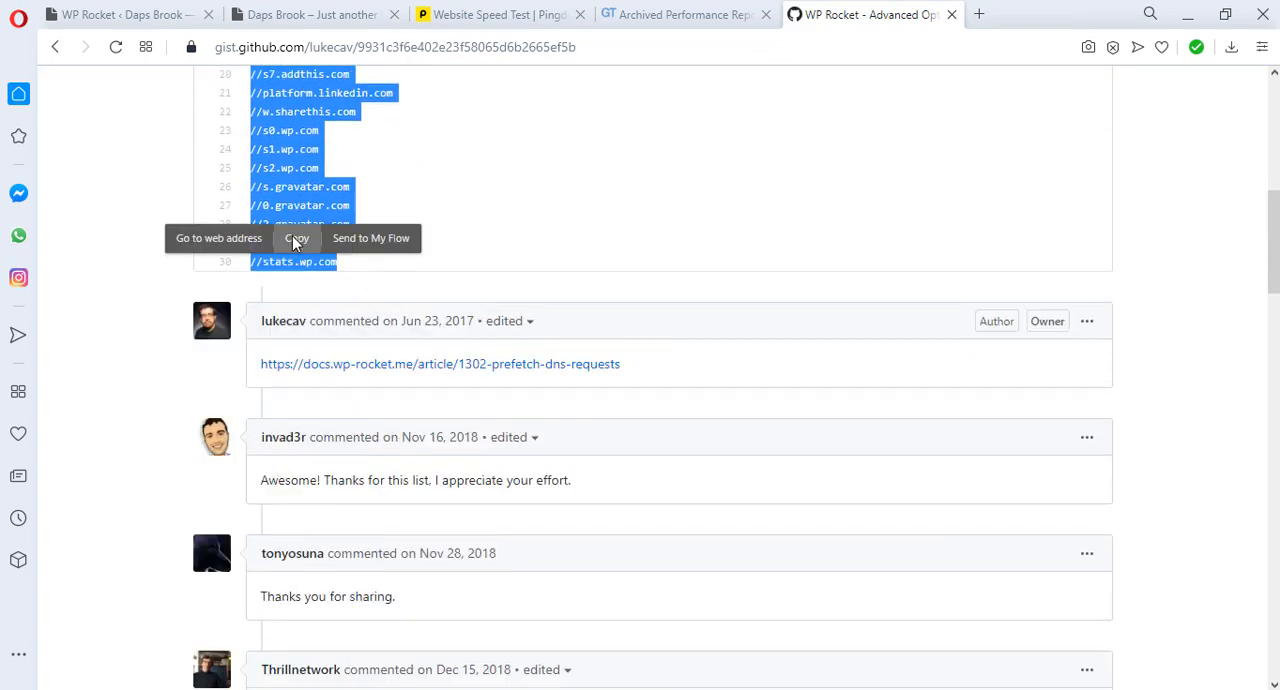
left_click(292, 240)
left_click(98, 14)
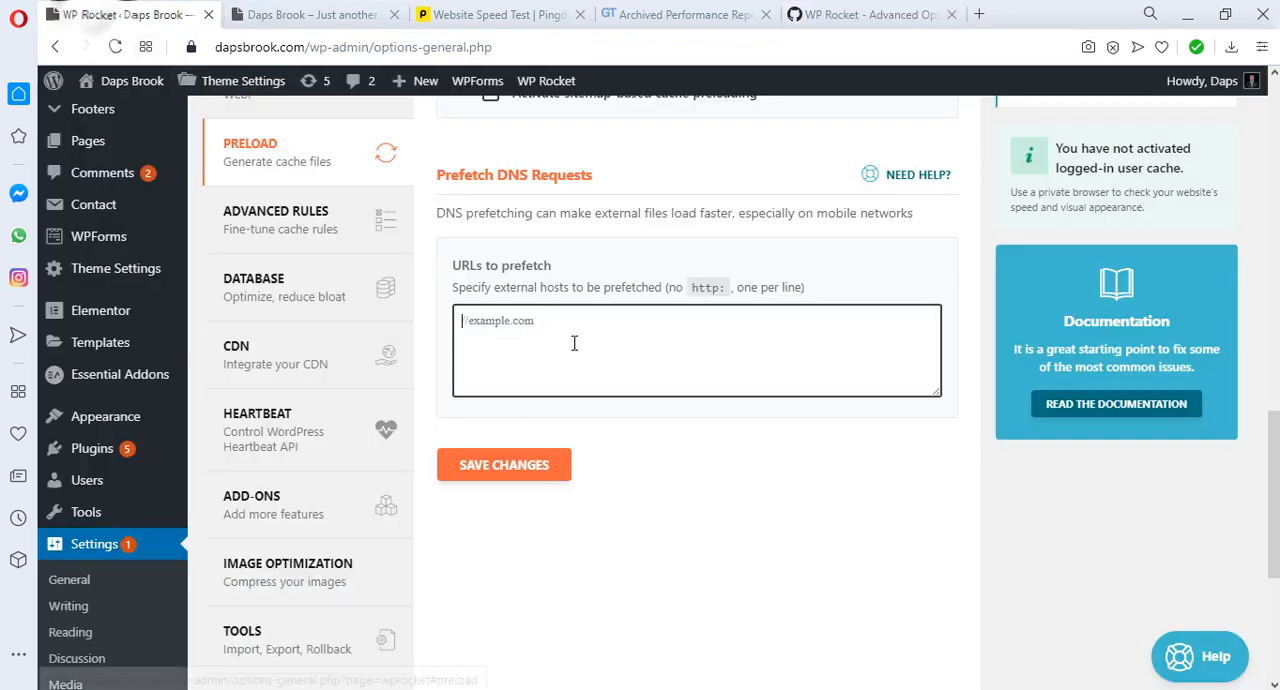
right_click(462, 322)
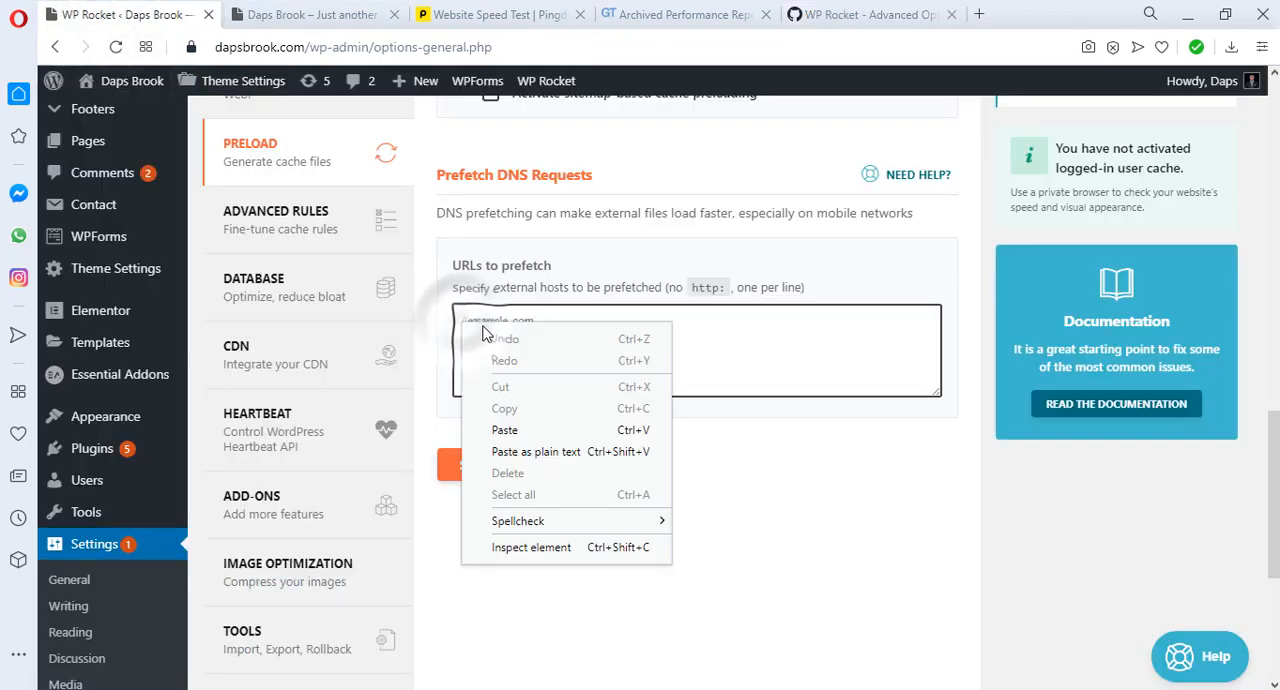
left_click(507, 430)
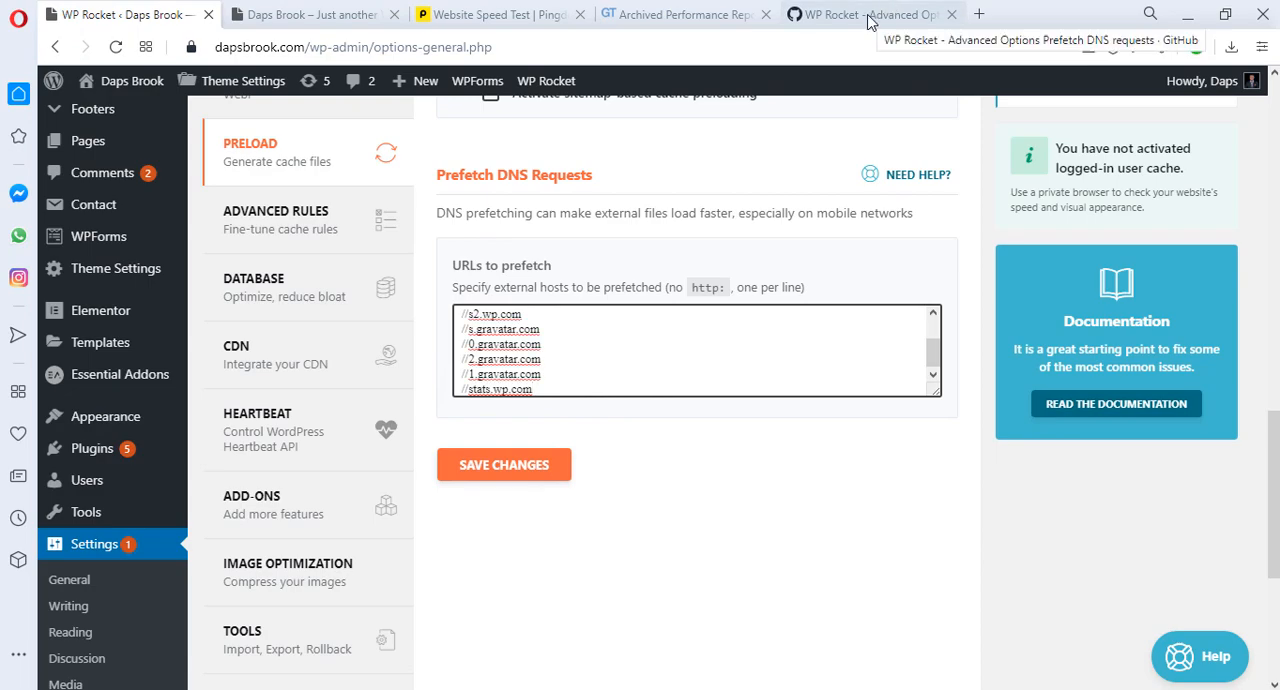
left_click(868, 22)
scroll(457, 288, "down", 8)
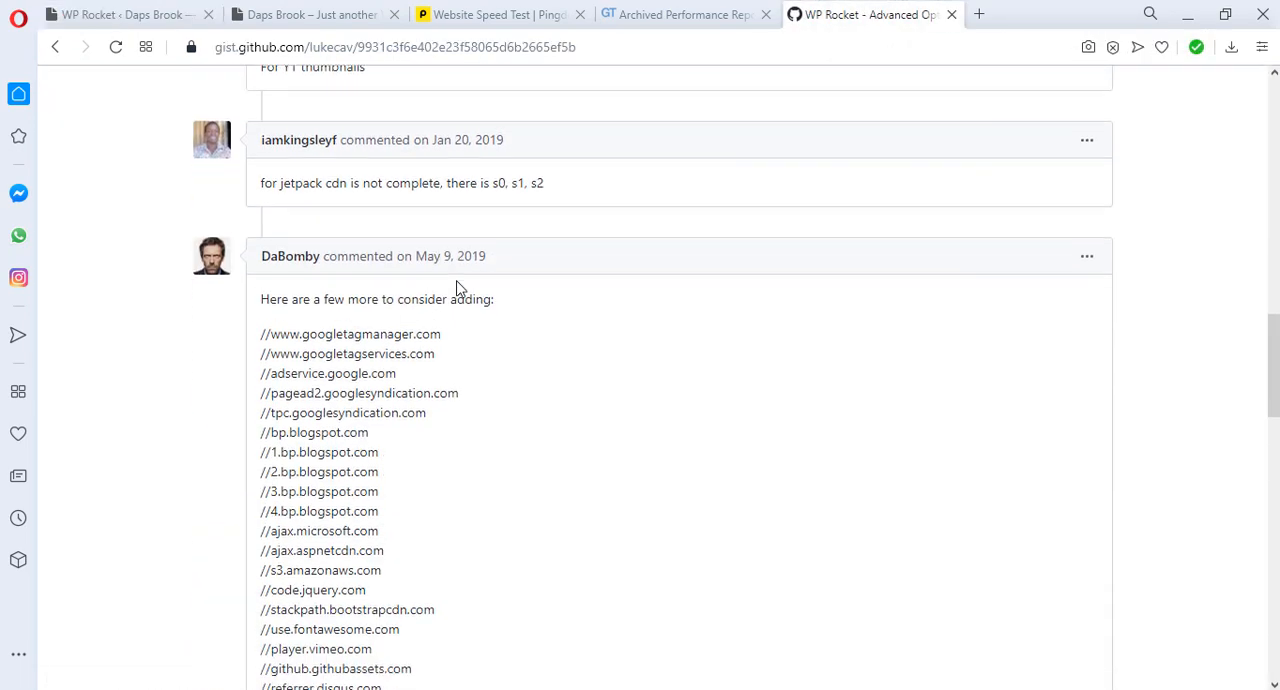
scroll(457, 288, "down", 1)
scroll(557, 310, "down", 2)
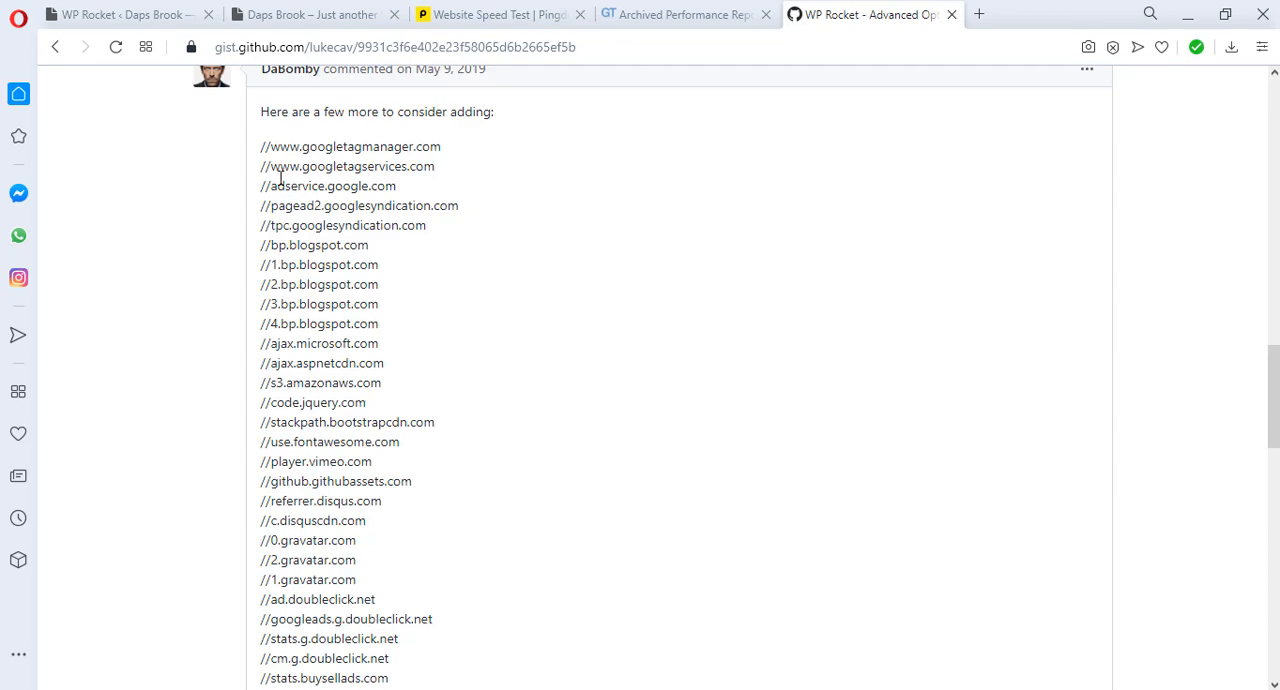
left_click_drag(261, 146, 390, 520)
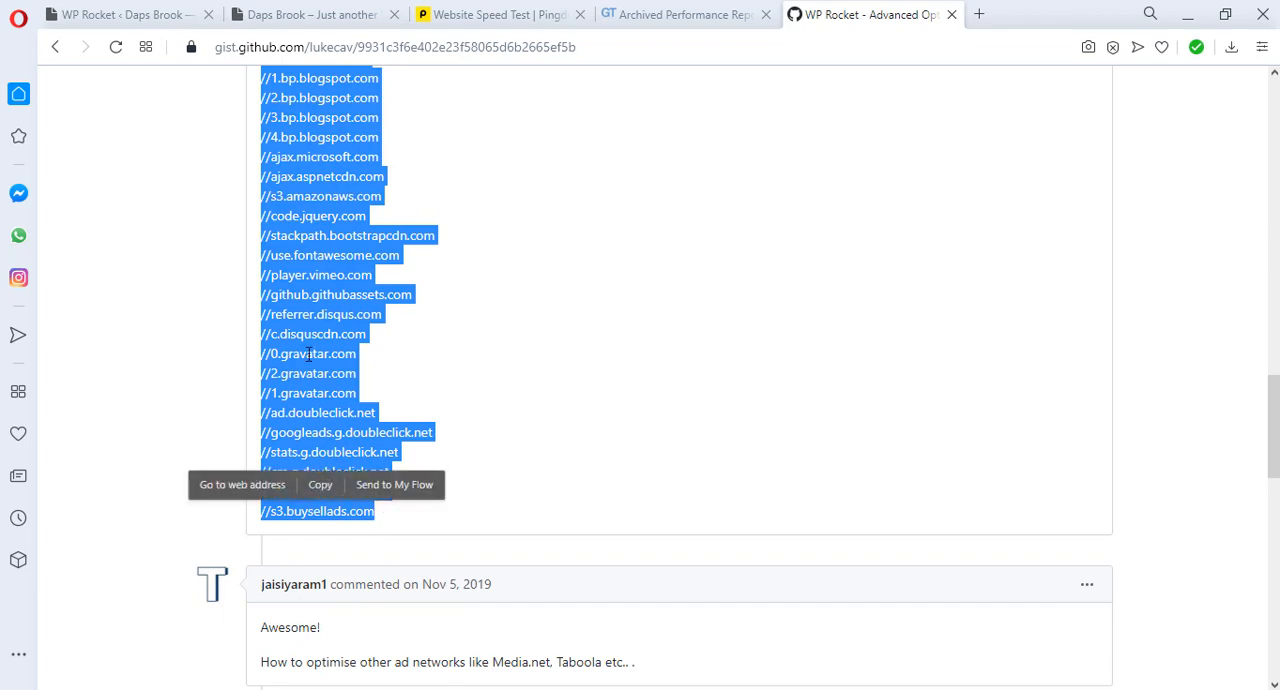
left_click(326, 484)
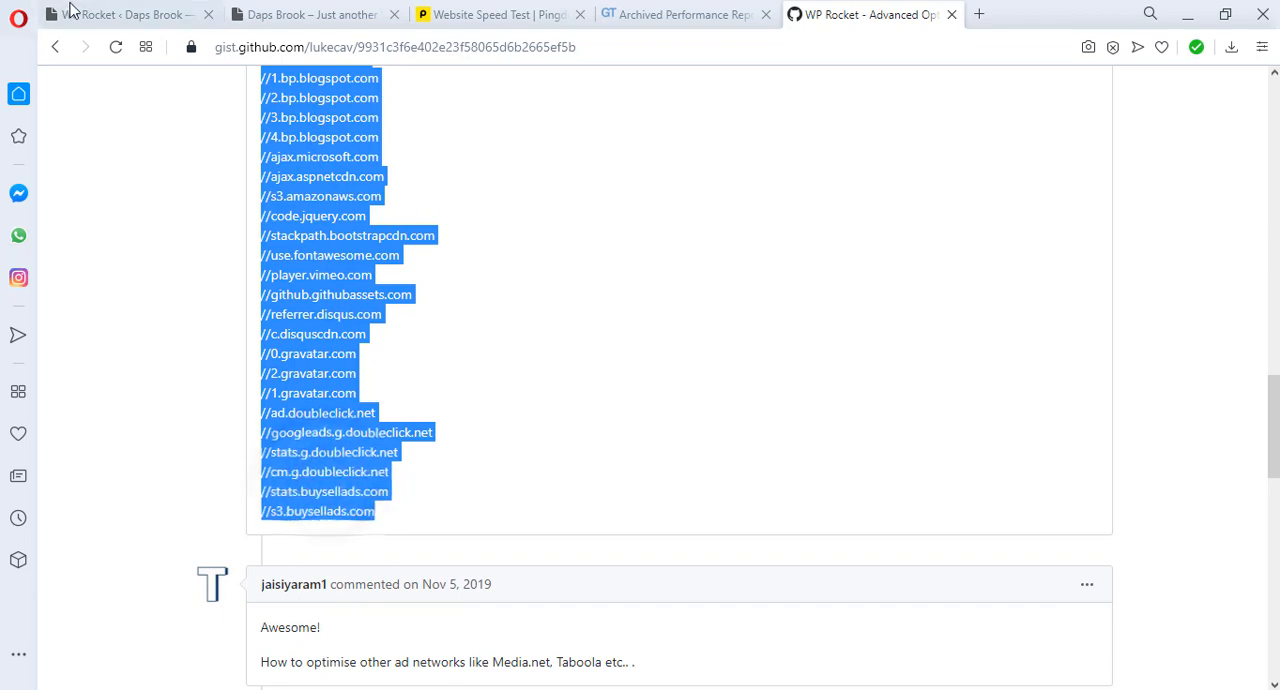
Step: Append the copied additional domains on a new line in WP Rocket's URLs to prefetch and save the preload settings
left_click(120, 14)
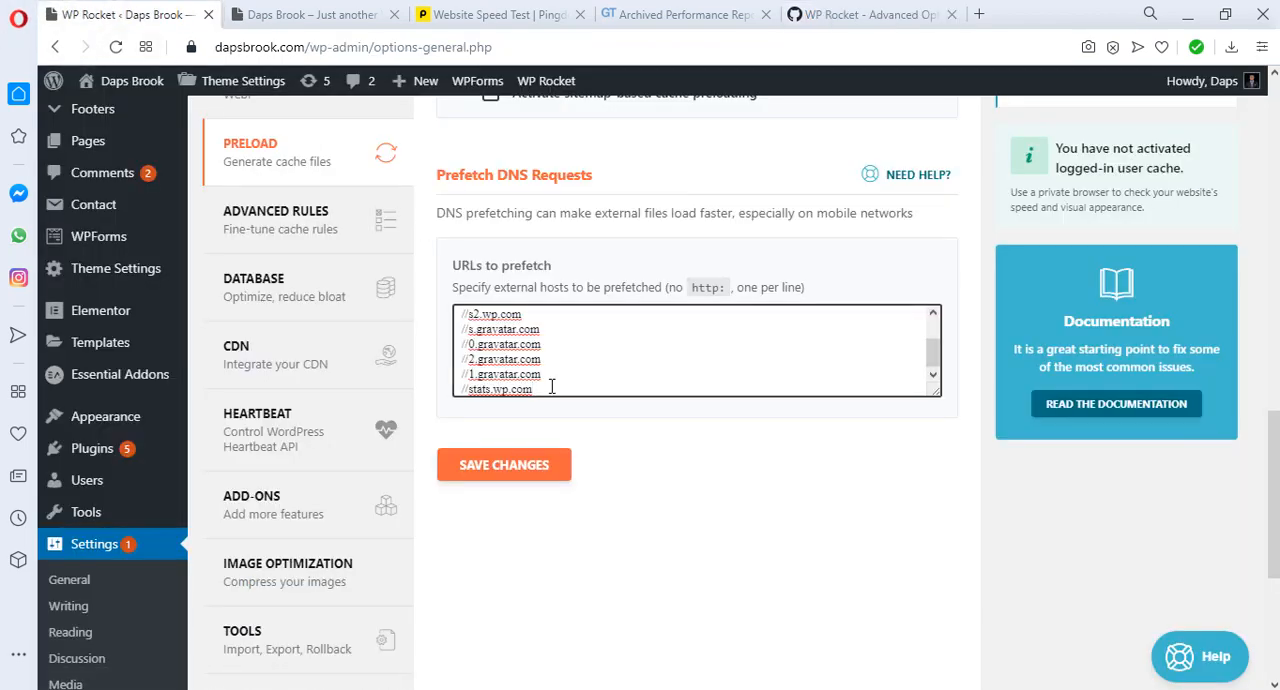
key("Return")
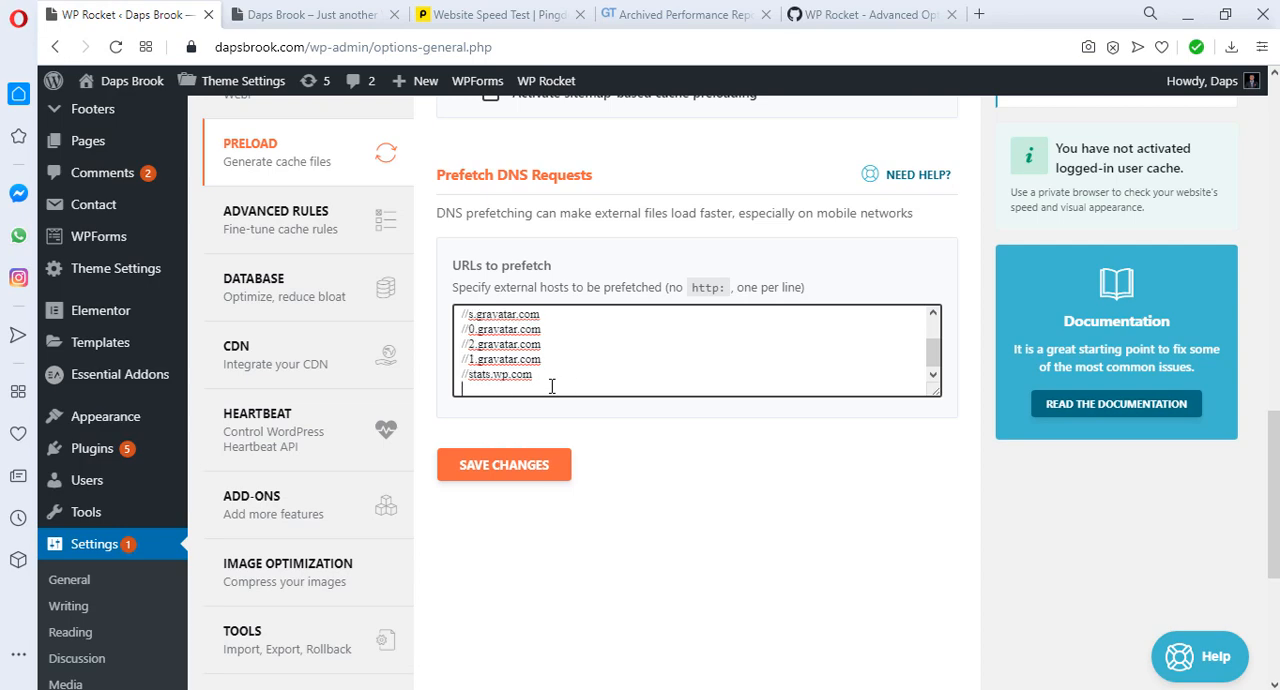
key("ctrl+v")
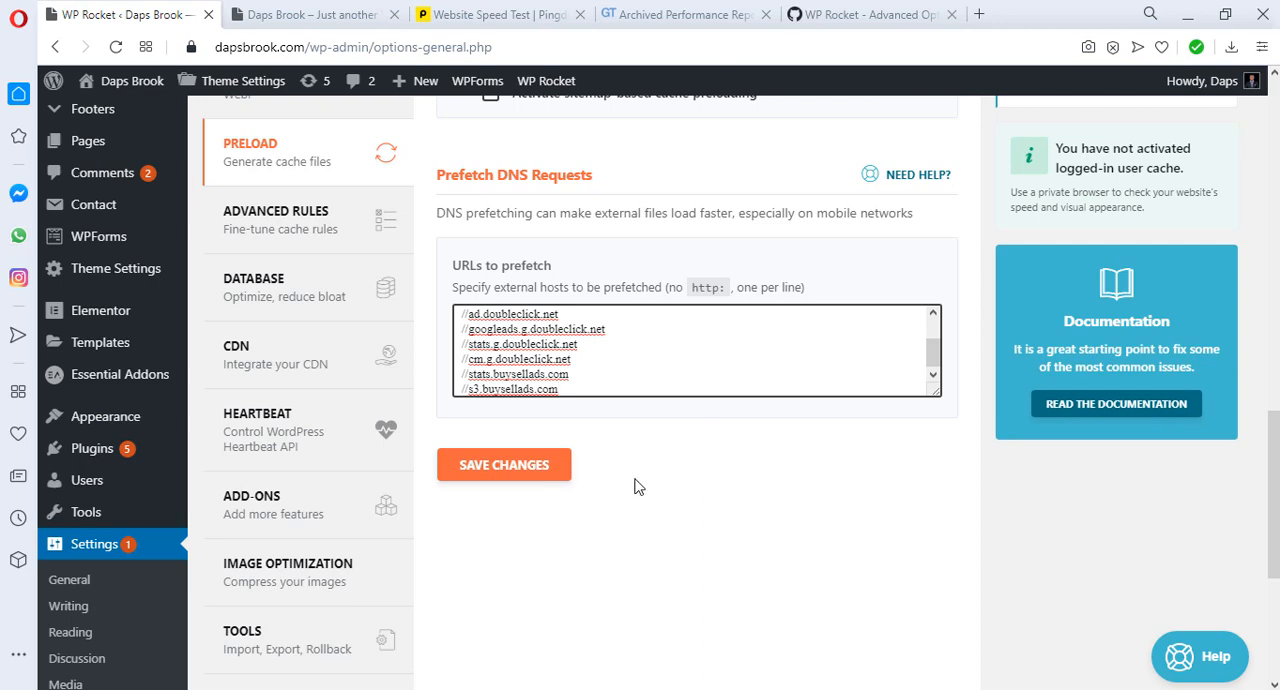
left_click(507, 471)
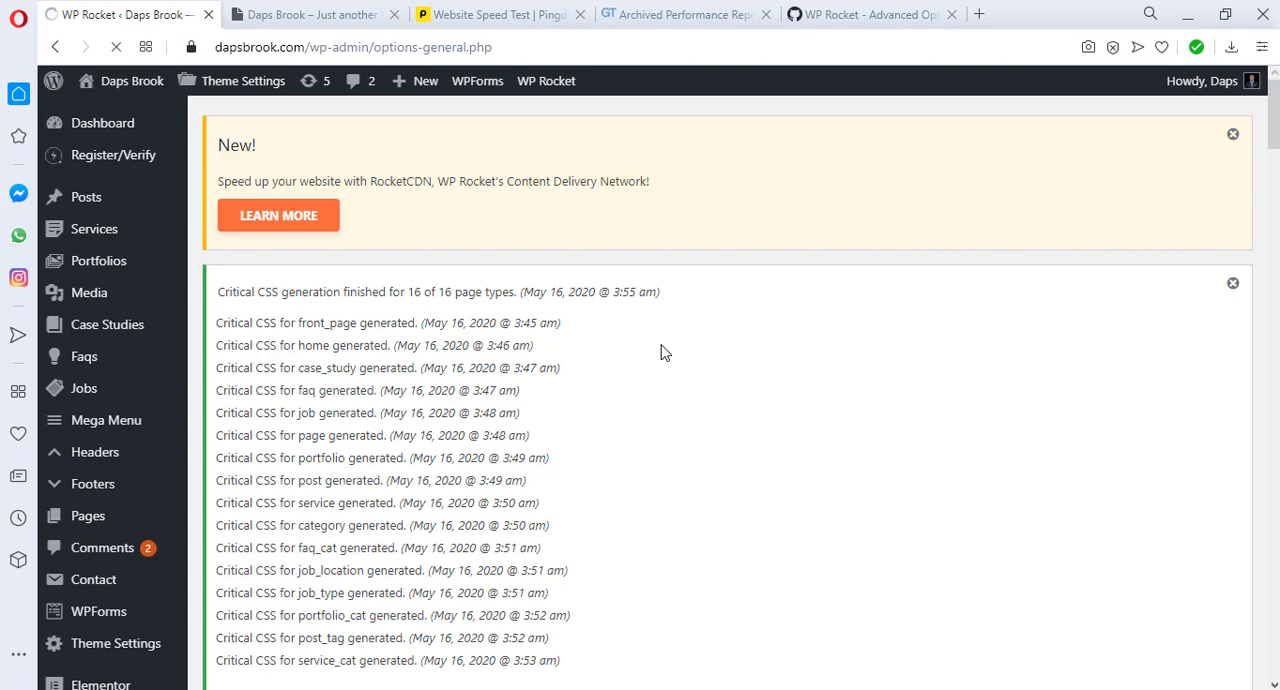
Step: Review the Advanced Rules for never-cached URLs, cookies and always-purged URLs, and open the database cleanup settings
scroll(660, 352, "down", 2)
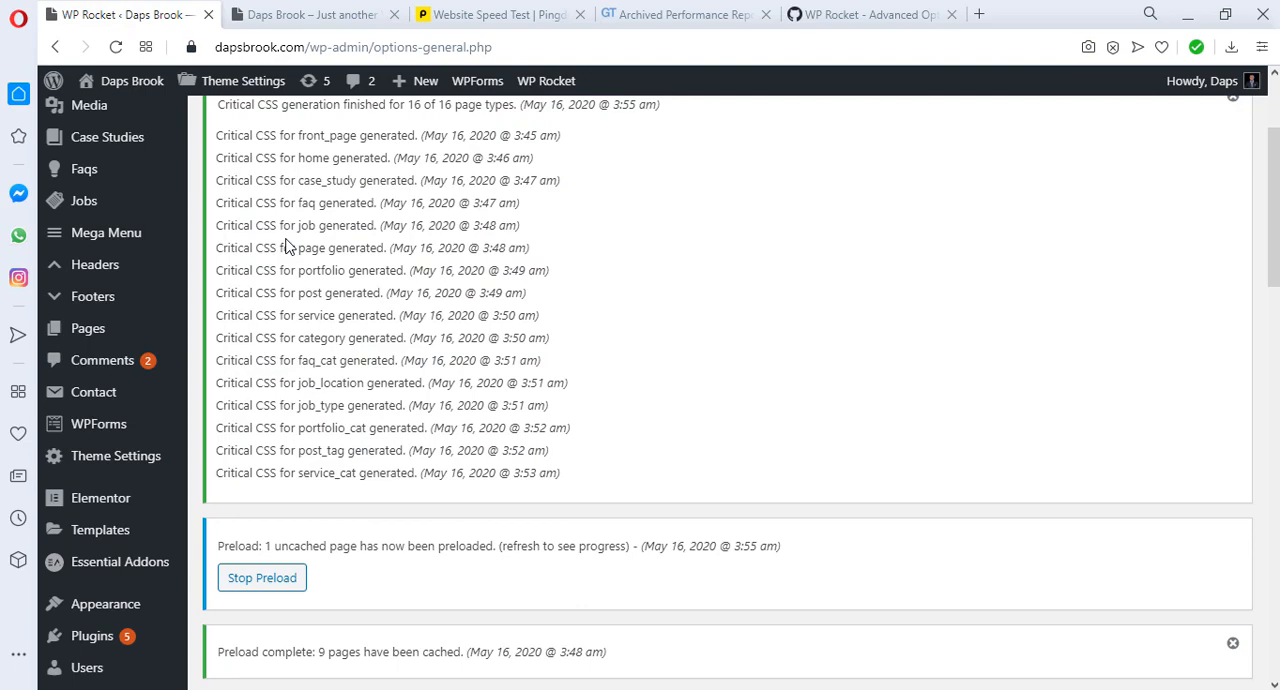
scroll(655, 318, "down", 2)
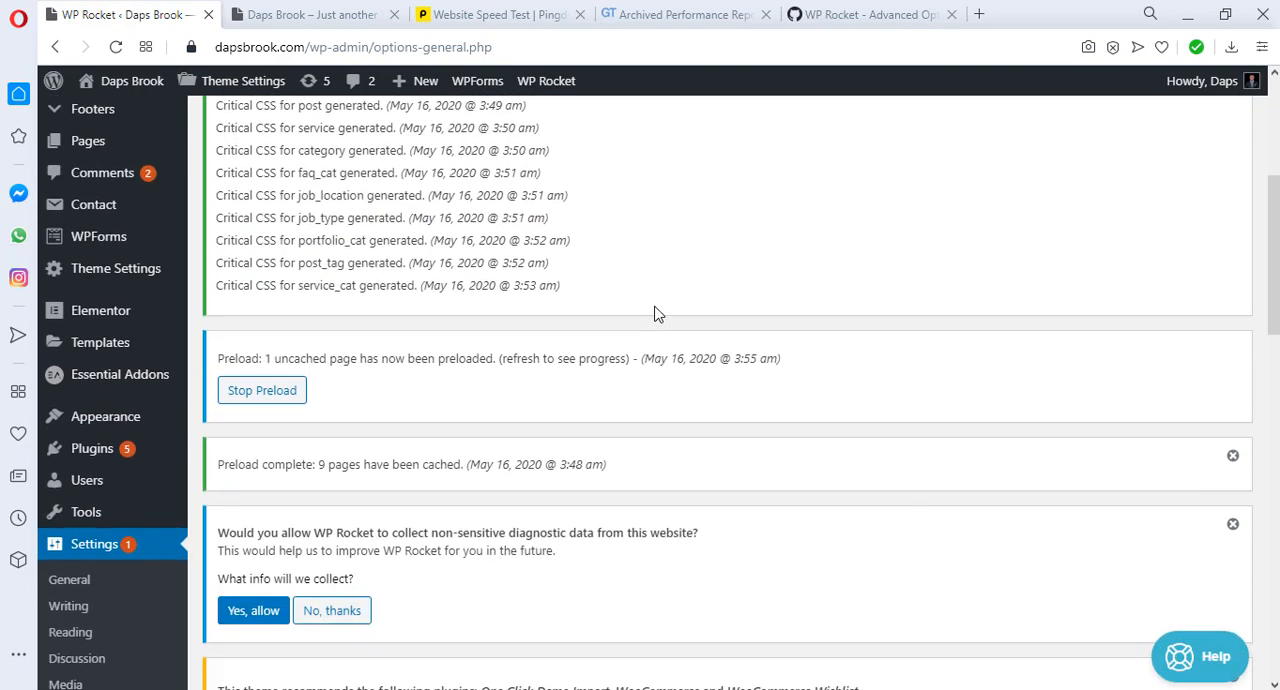
scroll(655, 314, "down", 2)
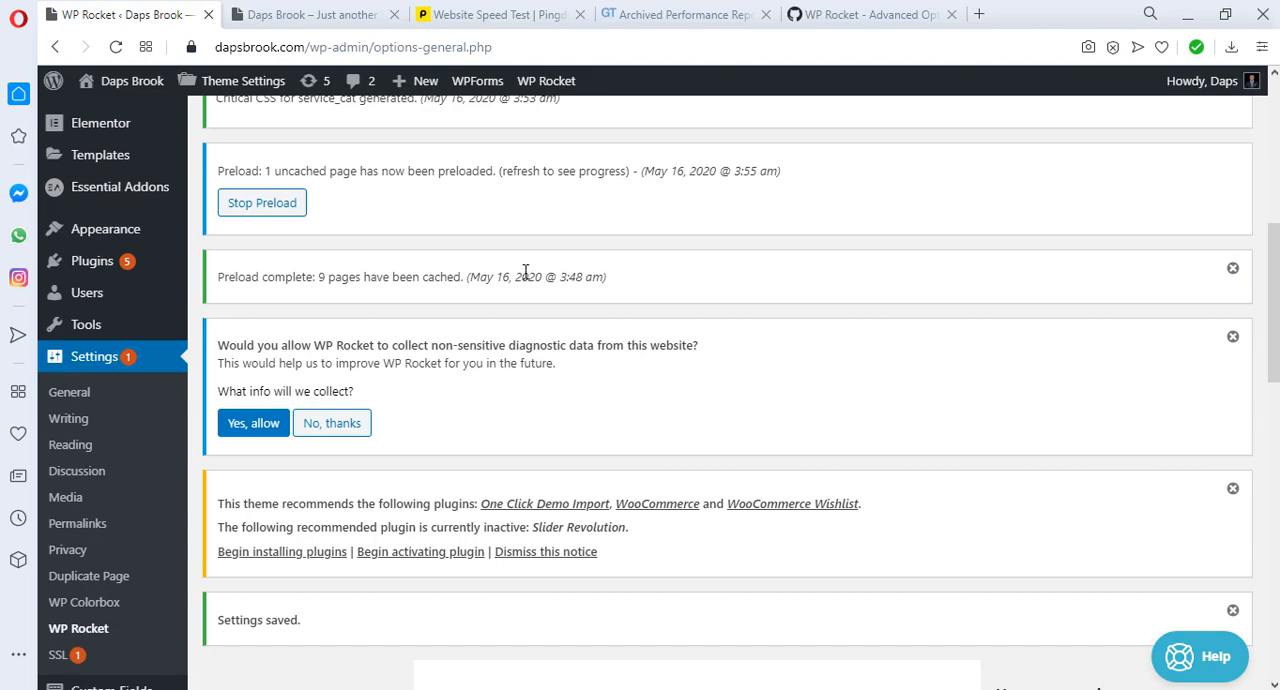
scroll(527, 273, "down", 8)
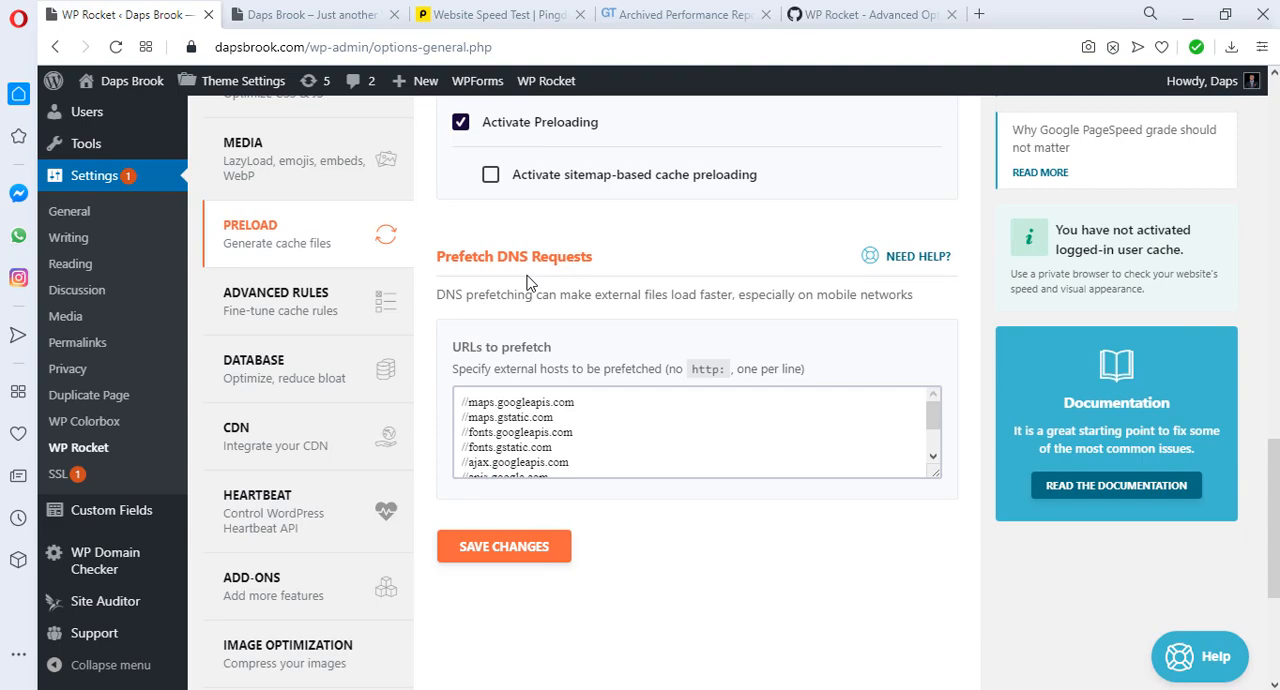
left_click(253, 302)
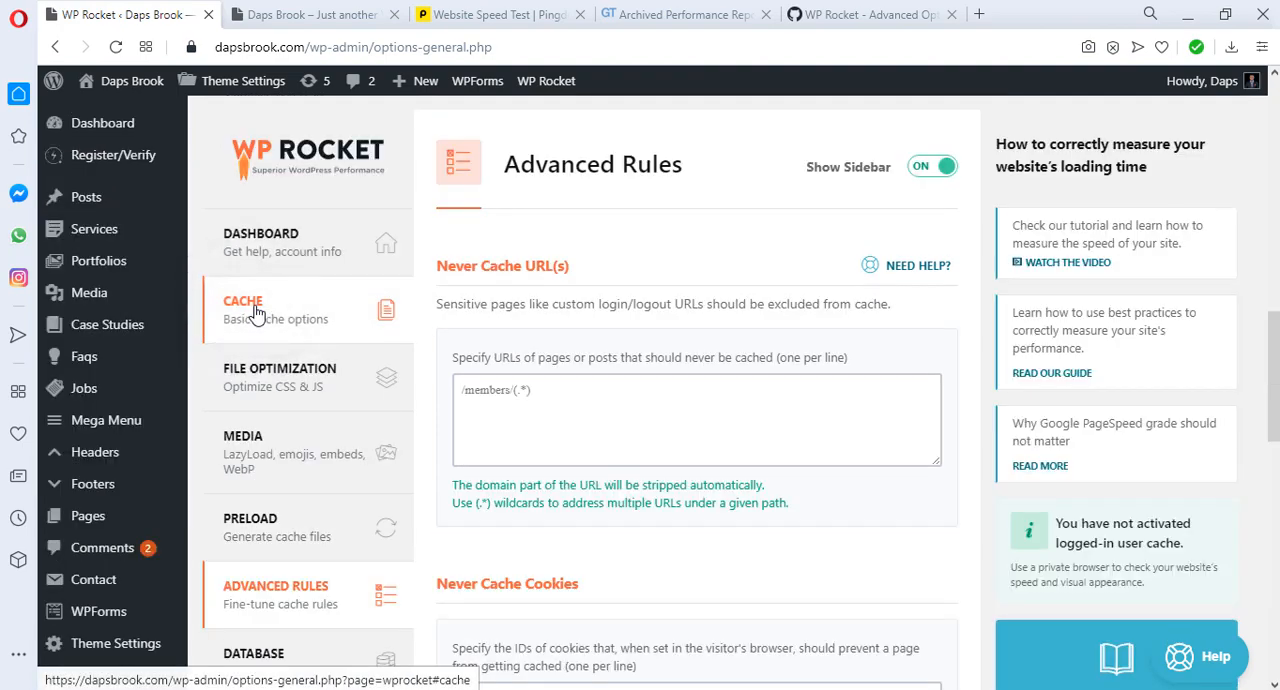
scroll(580, 300, "down", 6)
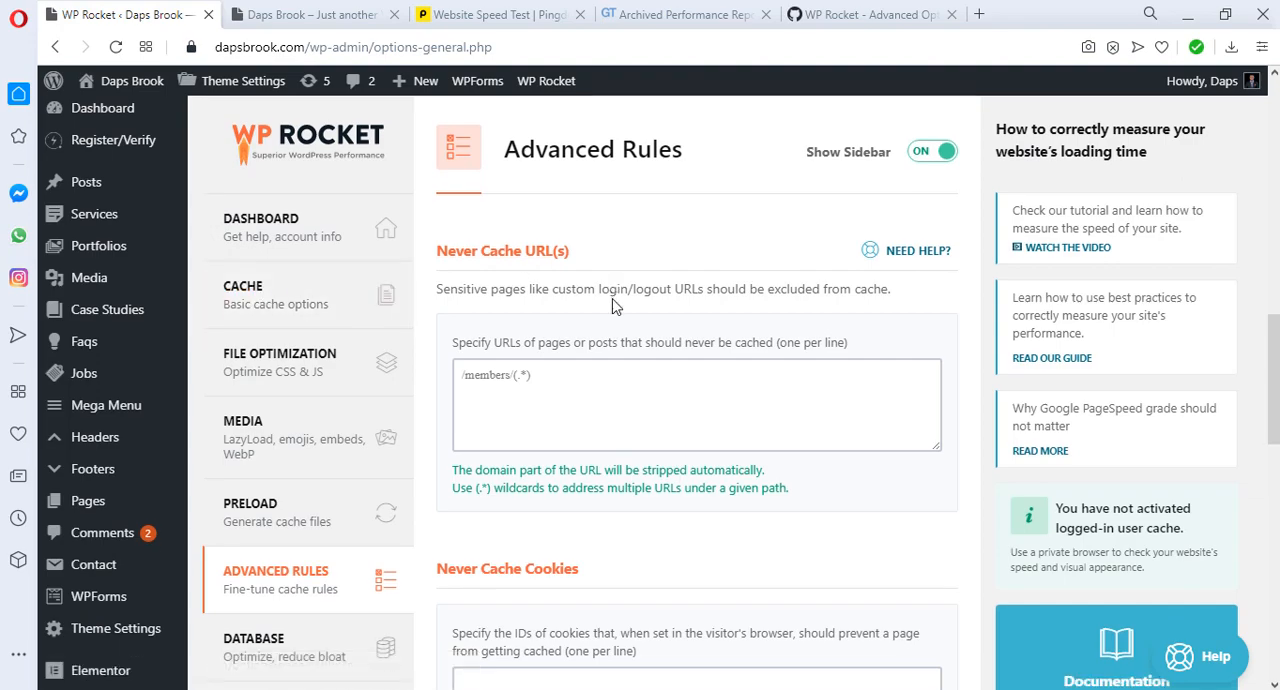
scroll(615, 307, "down", 6)
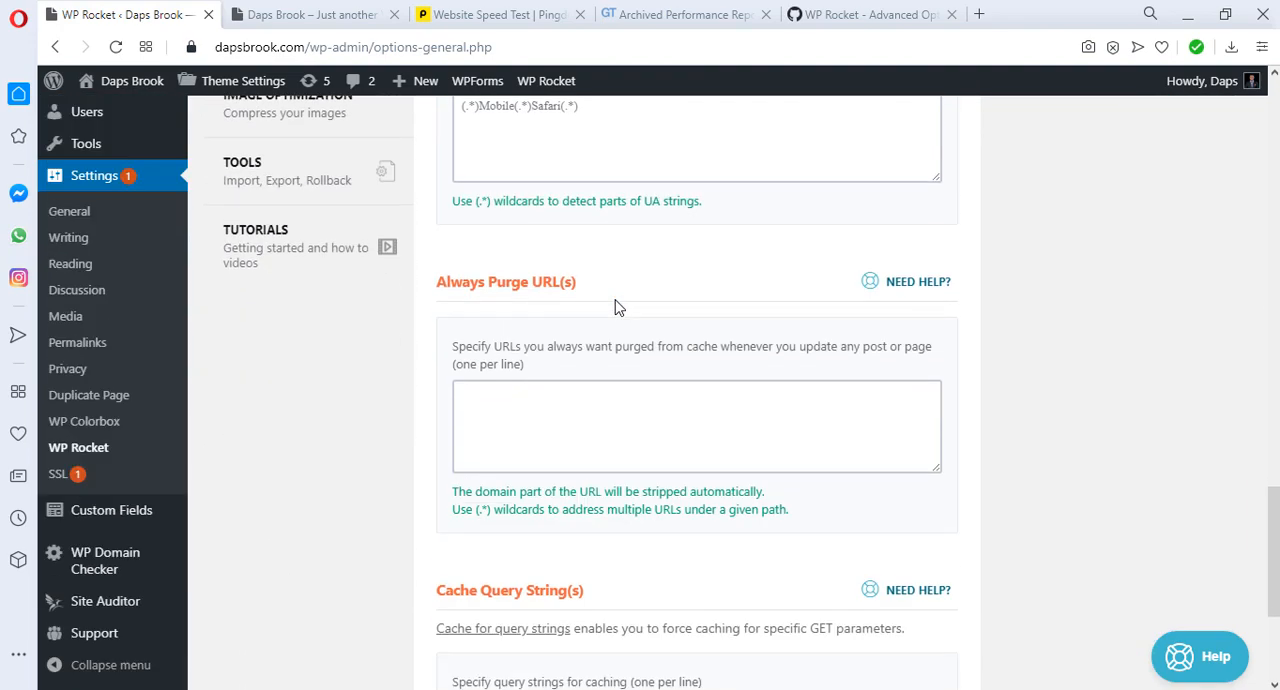
scroll(615, 307, "up", 10)
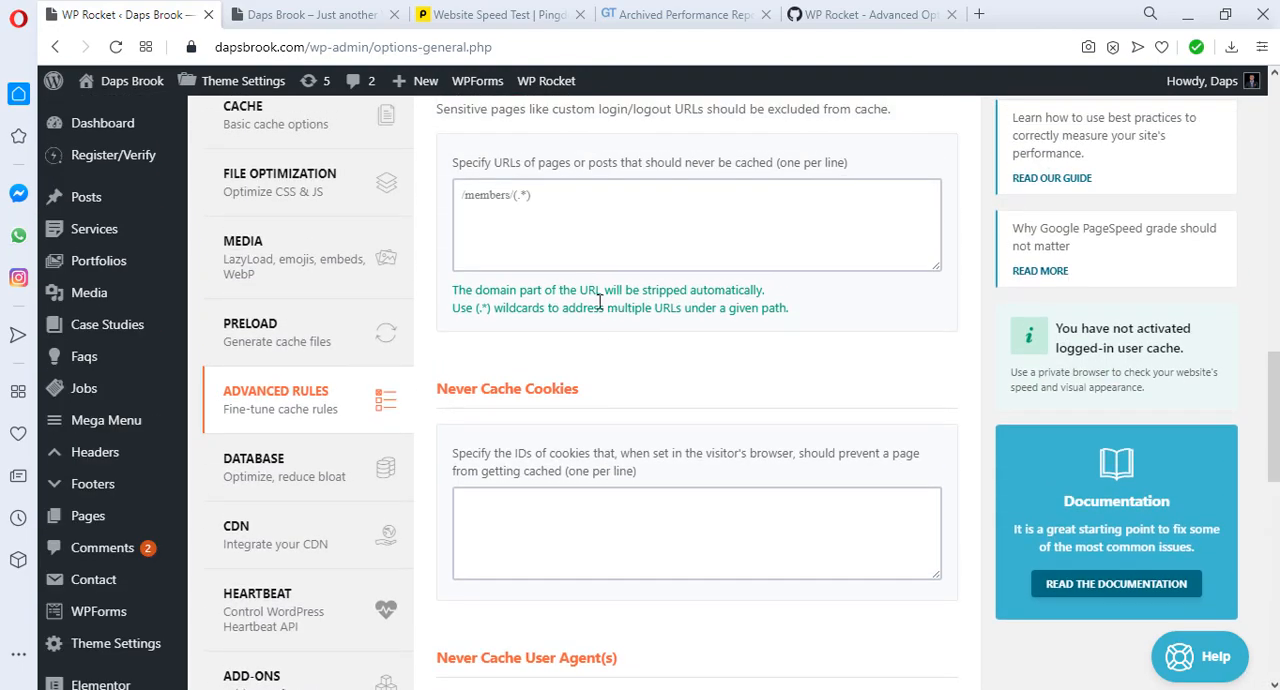
left_click(268, 470)
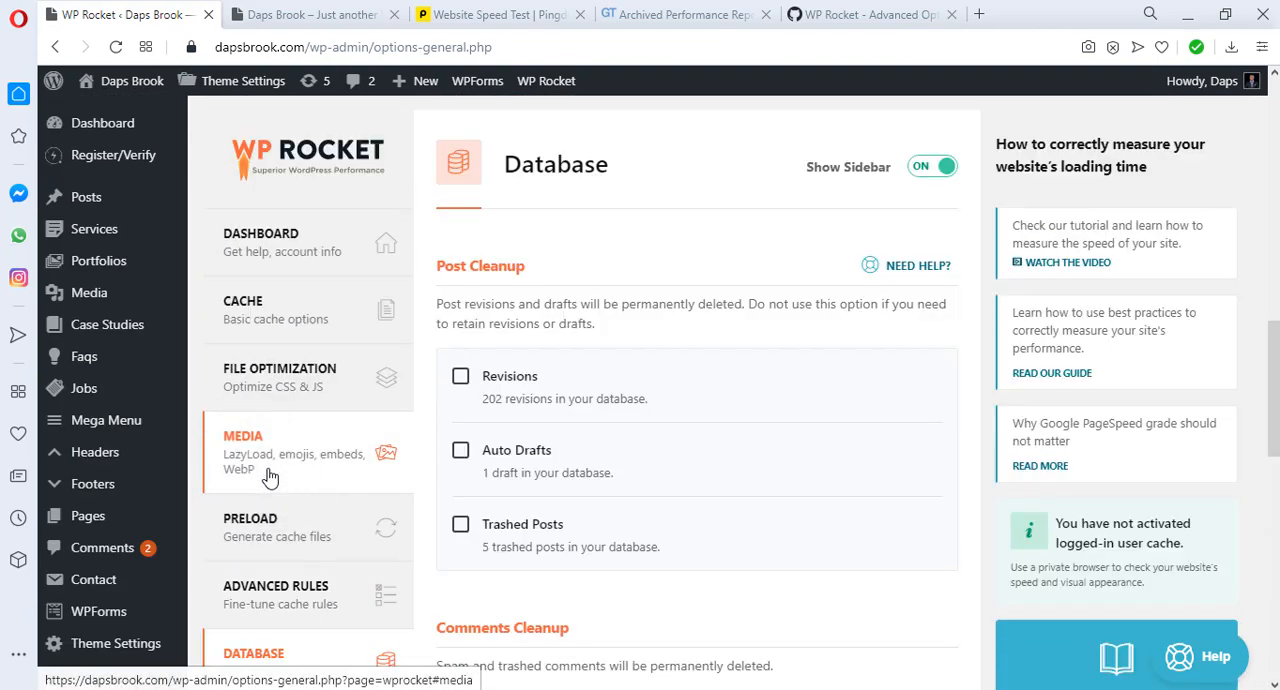
Step: Select Revisions, Auto Drafts and Trashed Posts for removal in the post cleanup settings
scroll(689, 394, "down", 2)
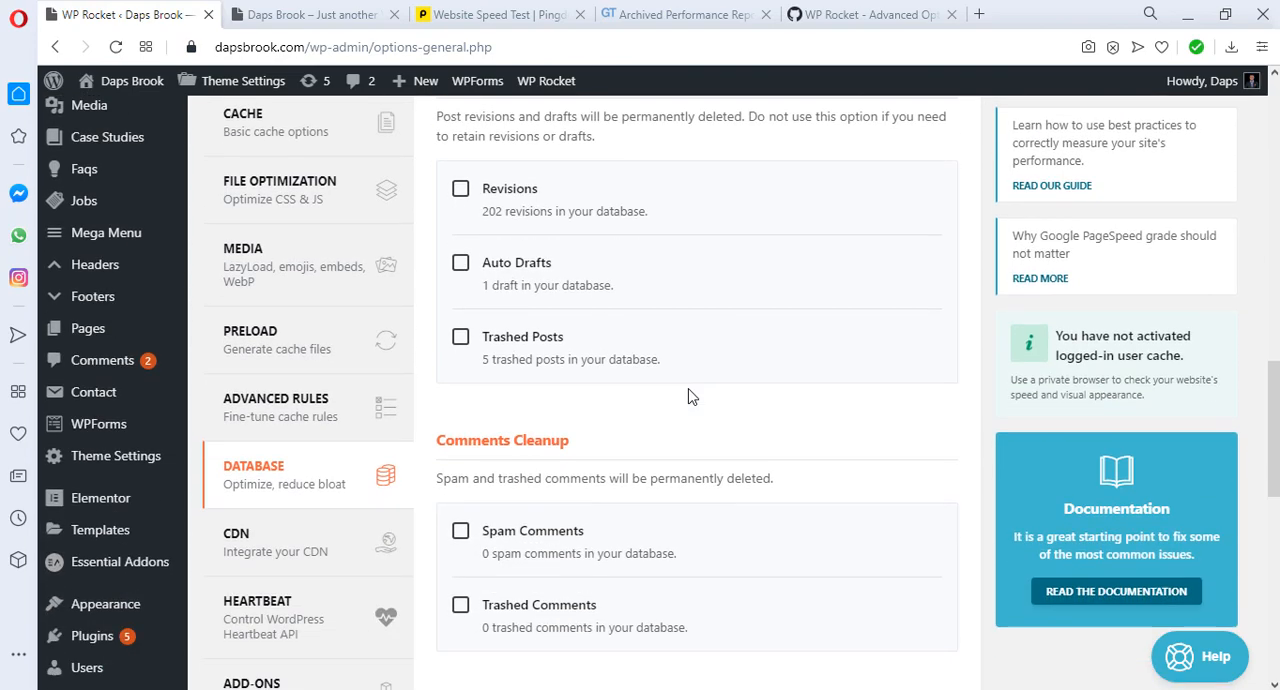
scroll(689, 394, "up", 1)
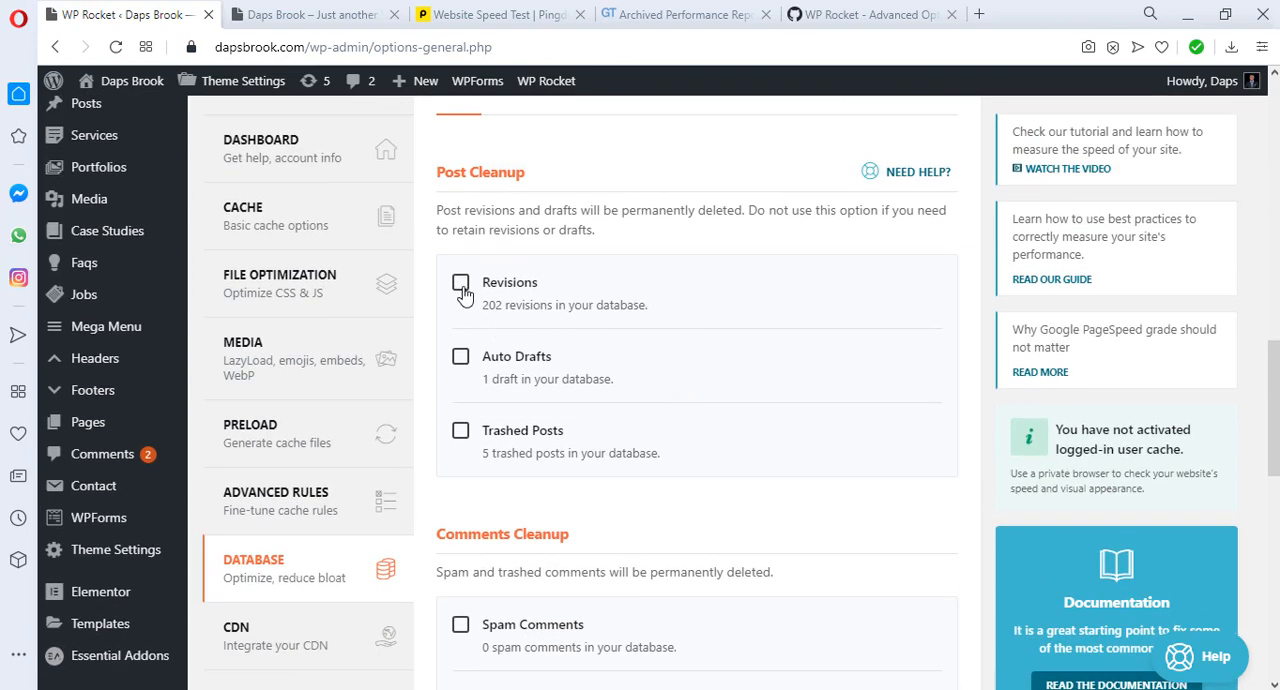
left_click(461, 287)
left_click(461, 429)
left_click(461, 357)
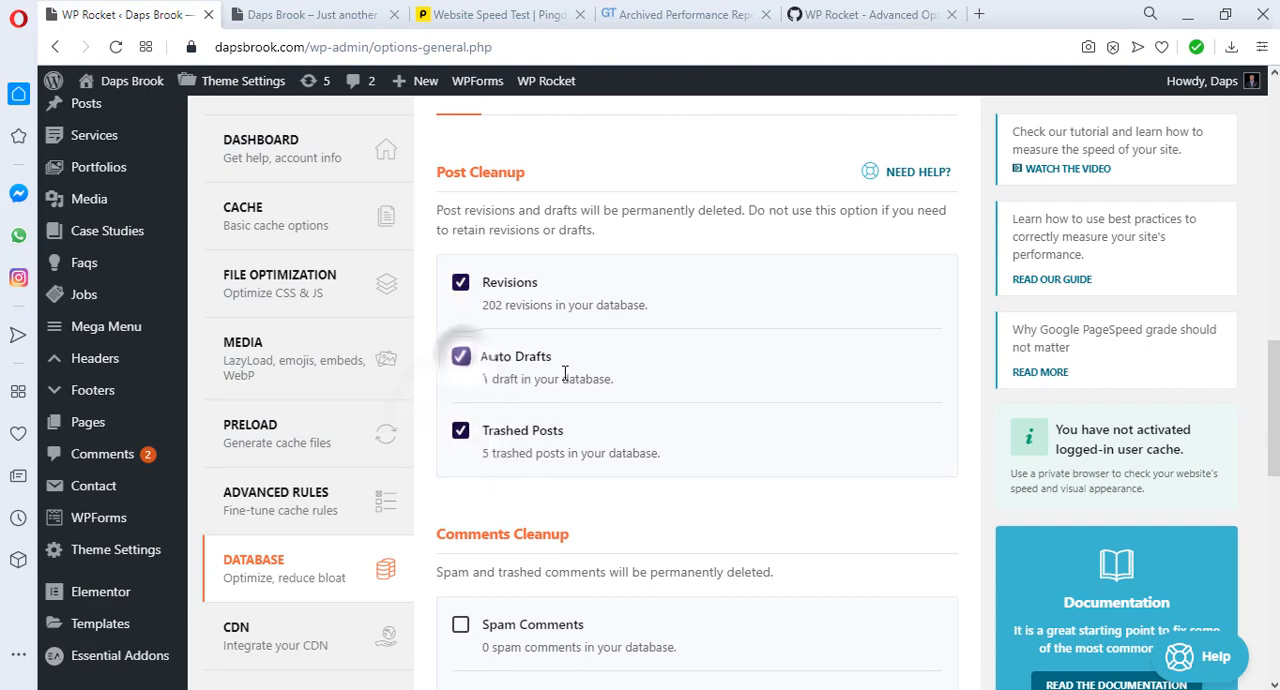
Step: Select both Expired transients and All transients for removal in the transients cleanup settings
scroll(575, 400, "down", 2)
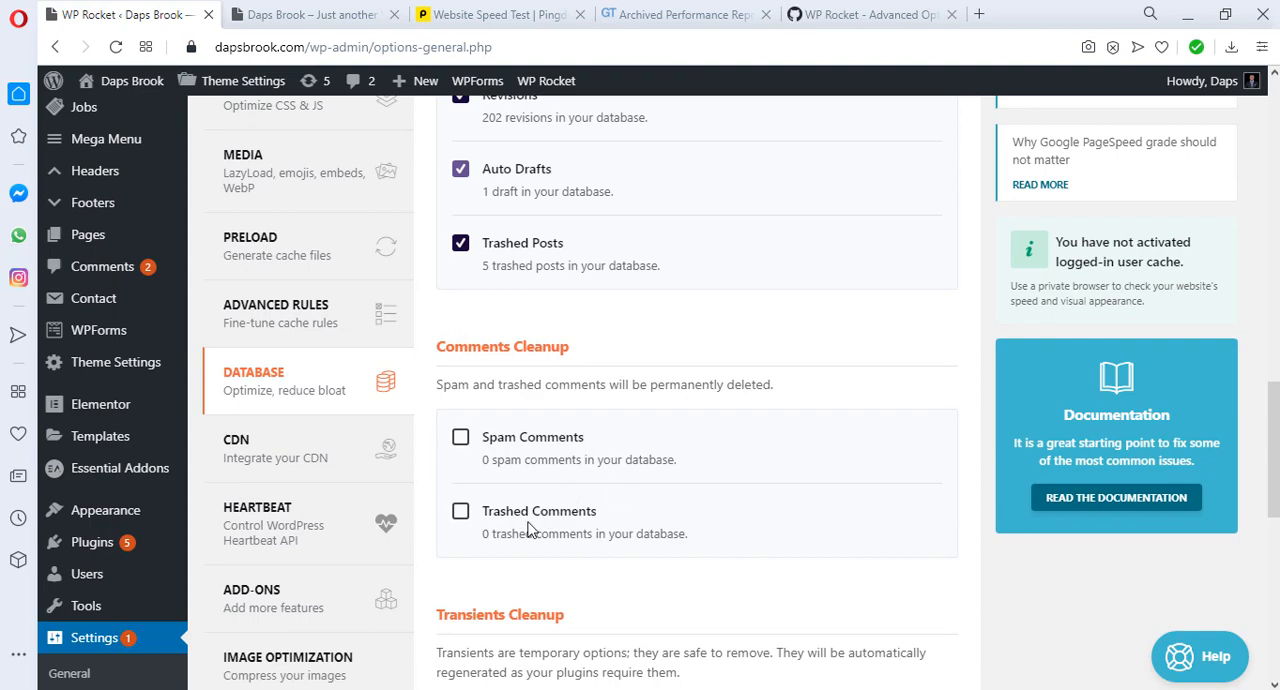
scroll(600, 455, "down", 2)
scroll(602, 455, "down", 1)
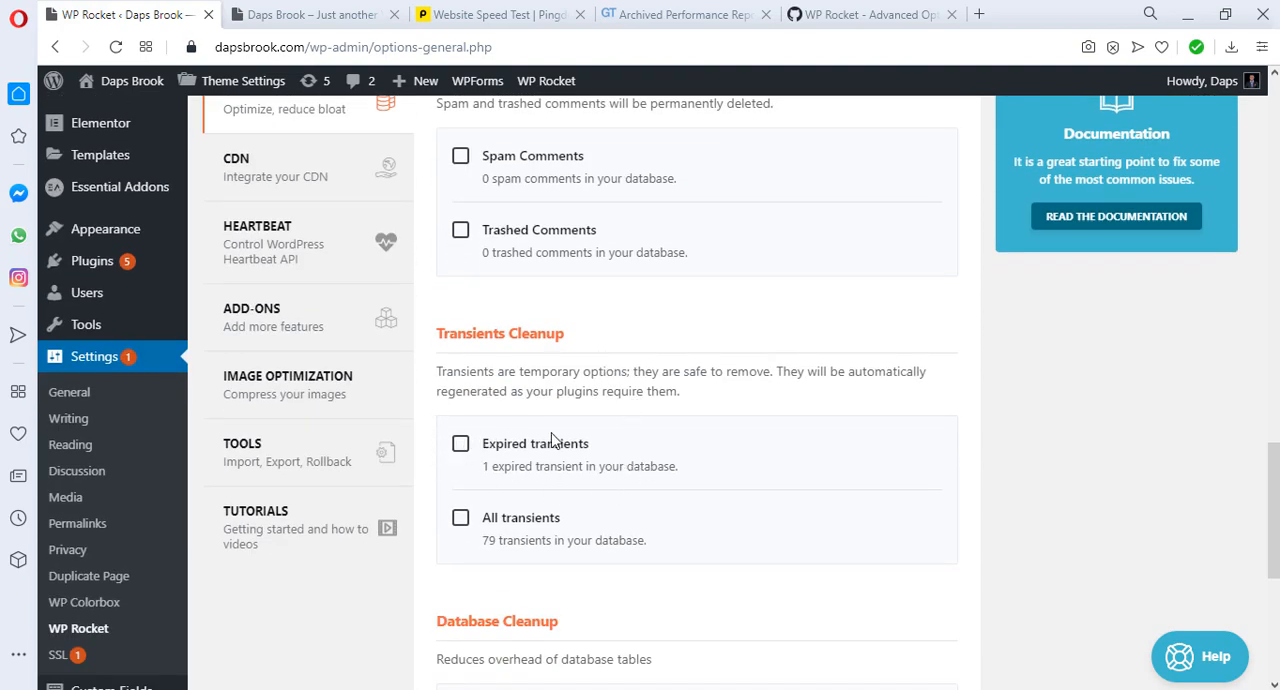
left_click(460, 443)
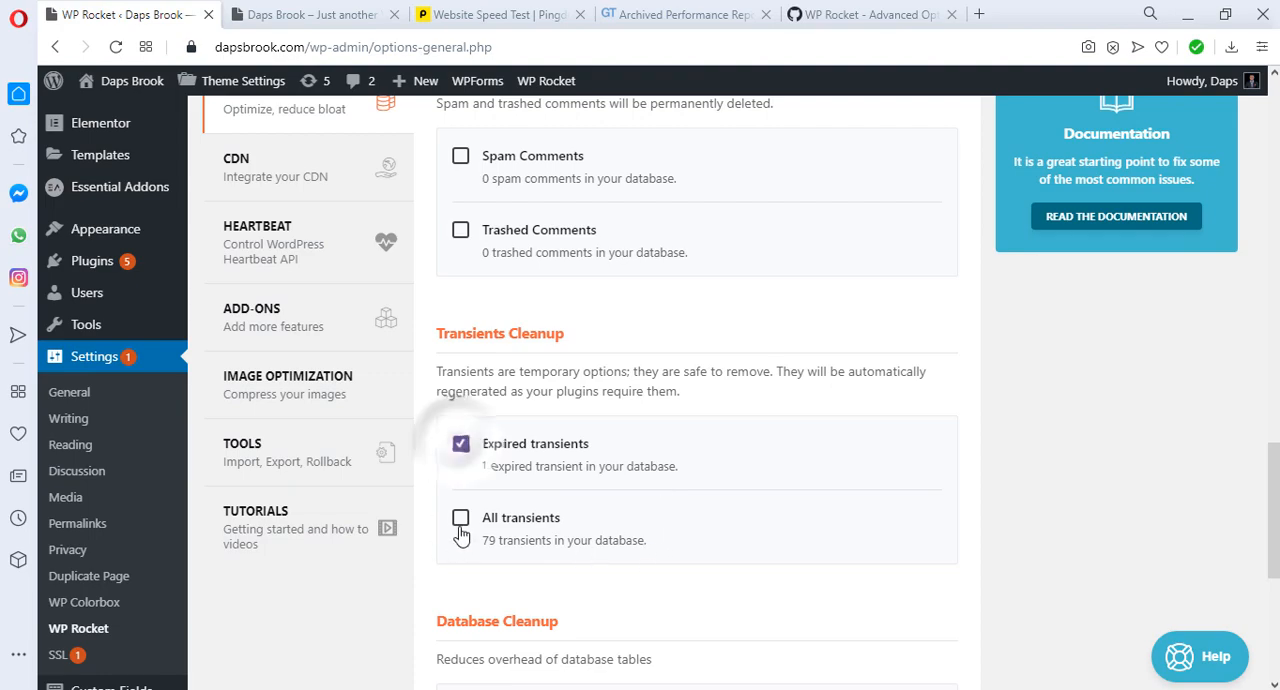
left_click(460, 517)
Step: Check the remaining cleanup options and run the database optimization with the selected items
scroll(634, 495, "down", 3)
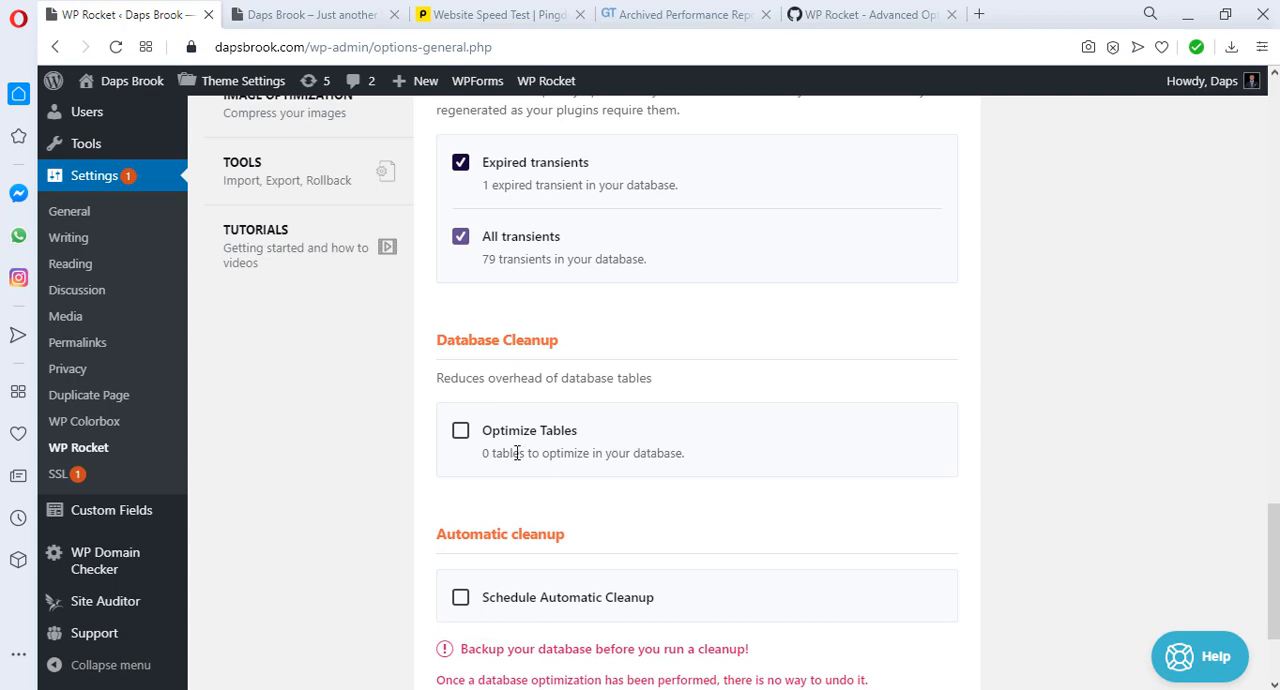
scroll(608, 462, "down", 1)
scroll(608, 462, "down", 1)
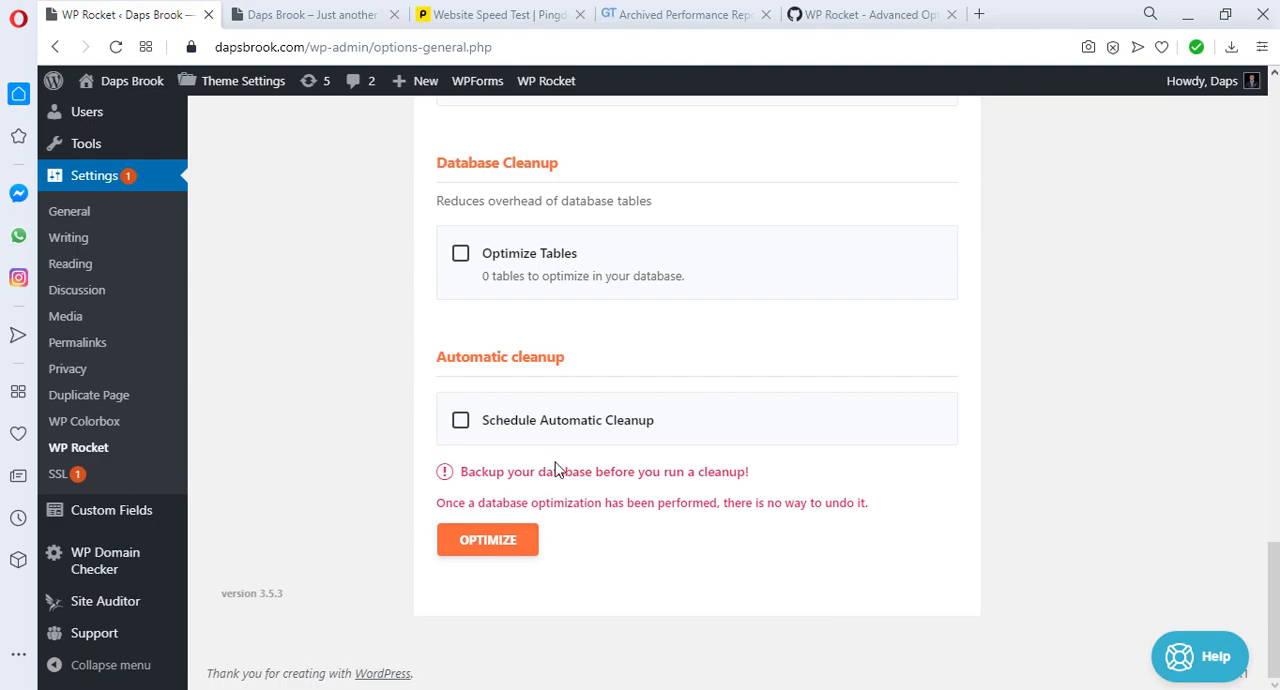
scroll(558, 470, "up", 10)
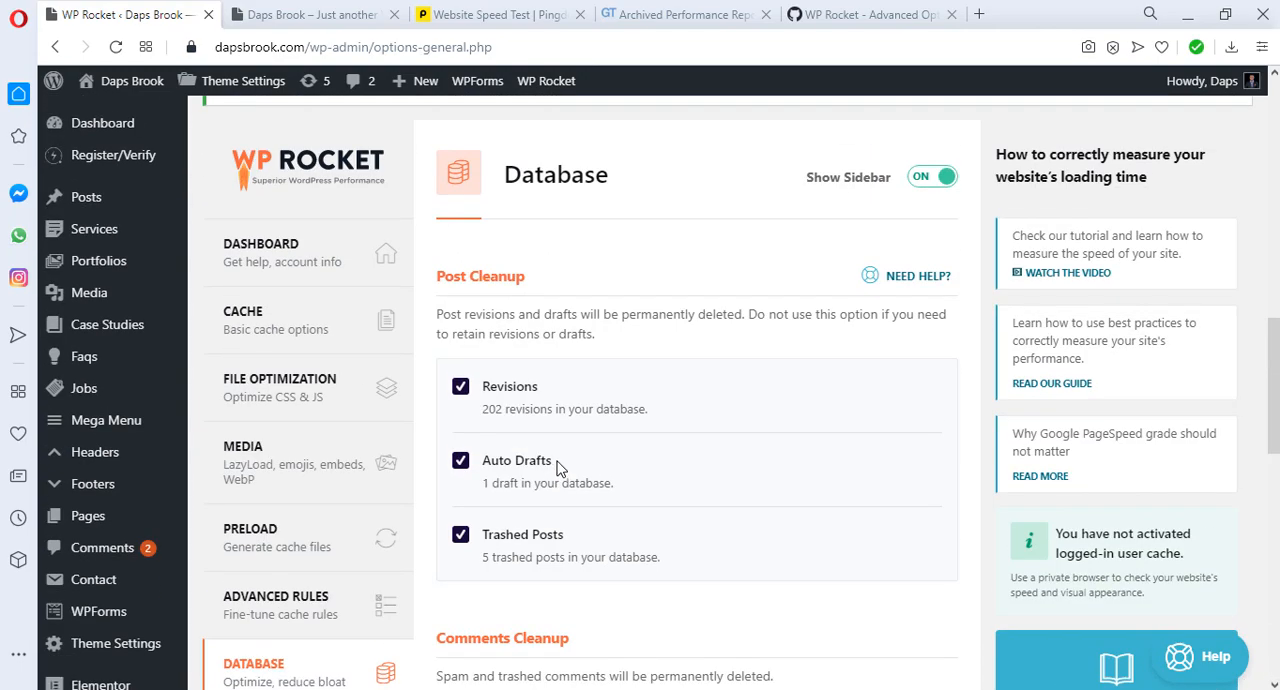
scroll(558, 470, "down", 10)
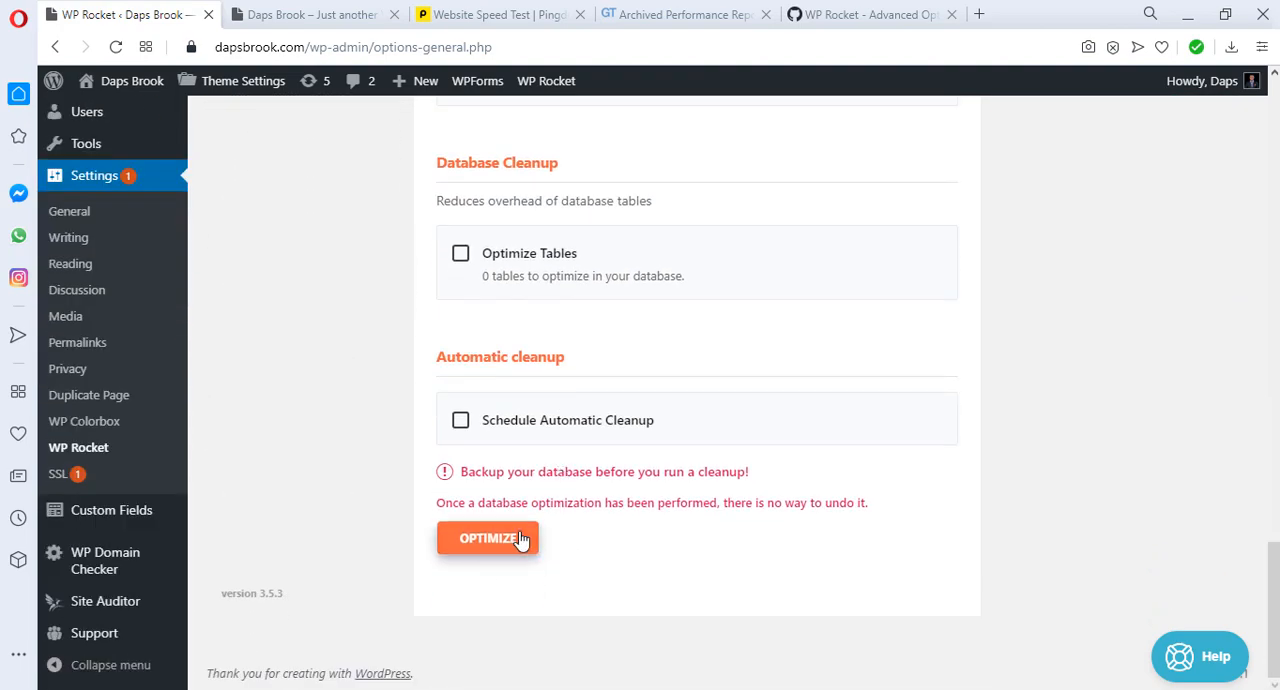
left_click(500, 537)
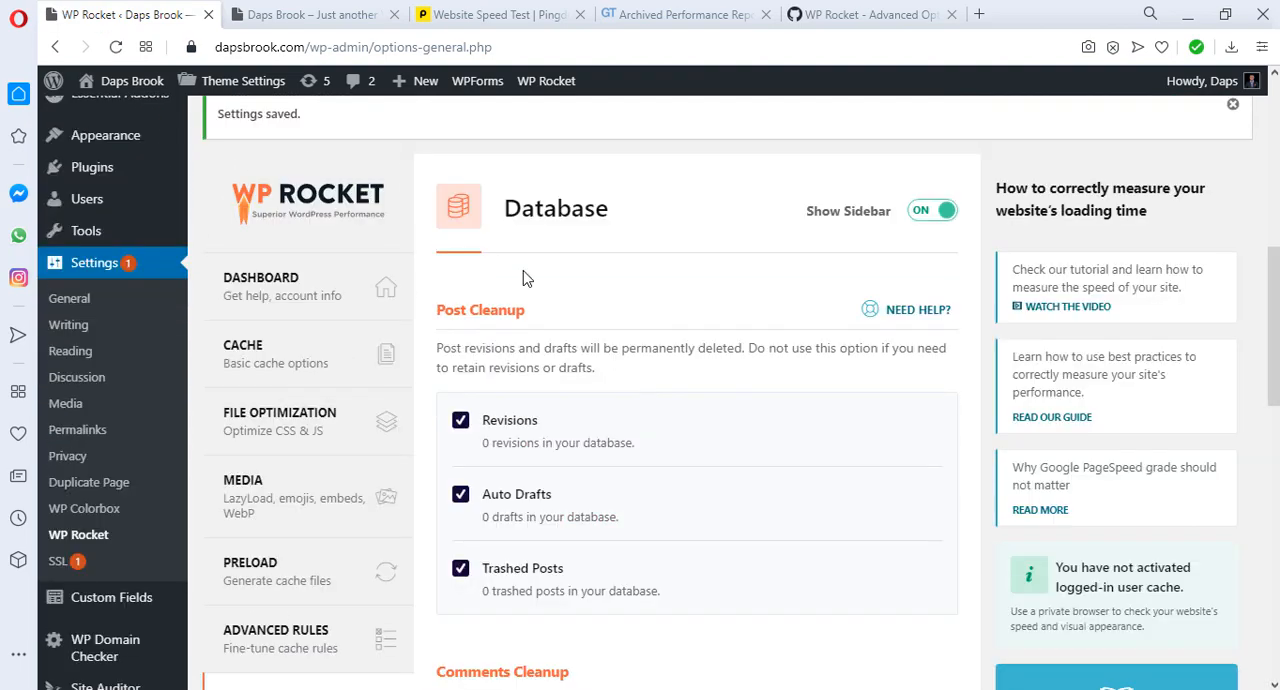
Step: Open WP Rocket's Image Optimization settings and install the Imagify plugin
scroll(620, 360, "down", 3)
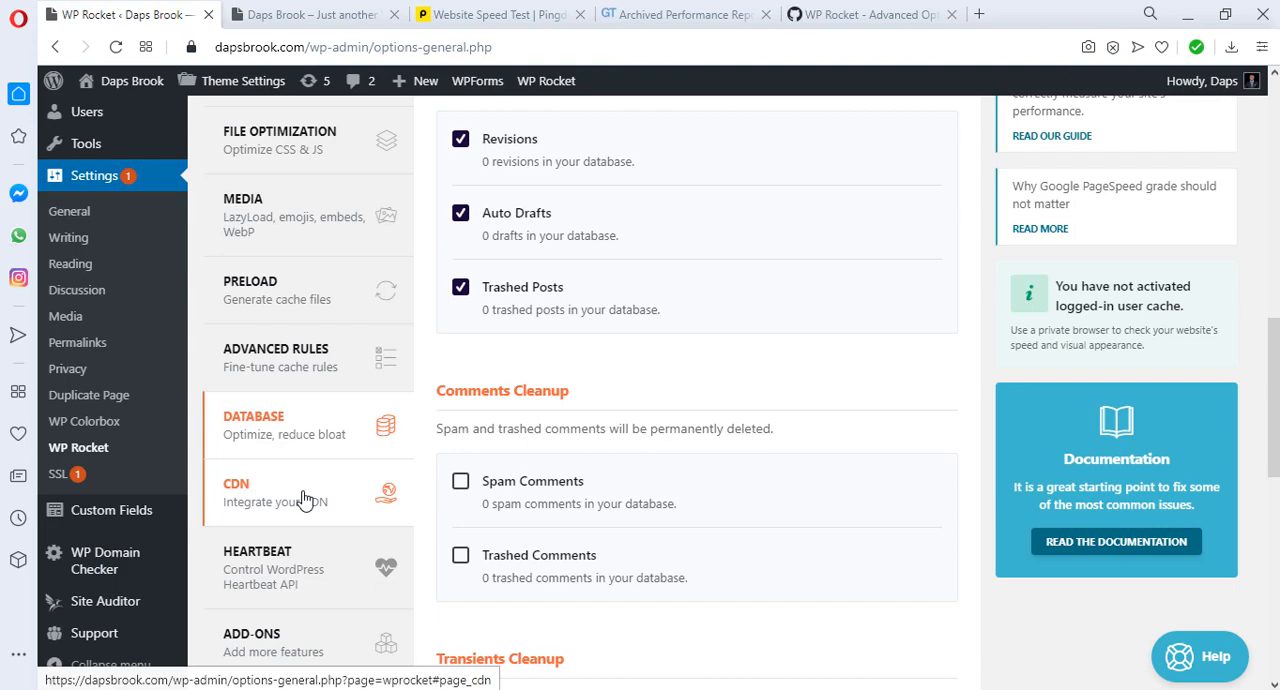
scroll(528, 426, "down", 3)
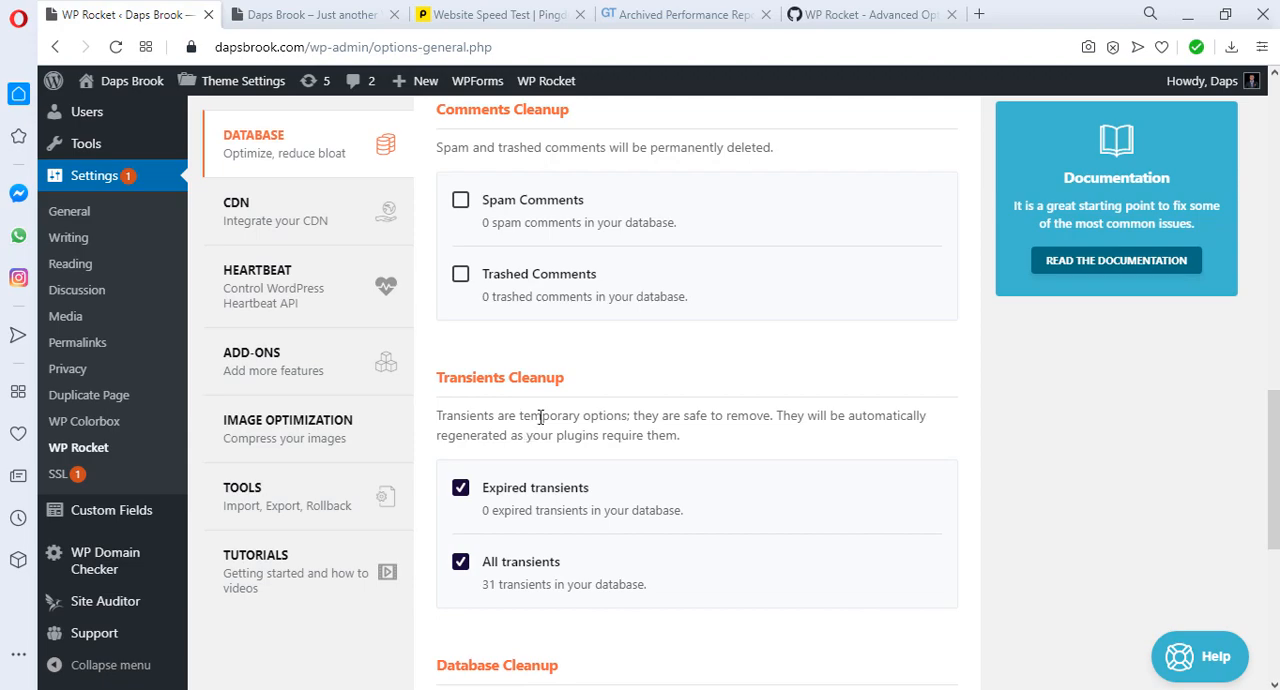
left_click(282, 443)
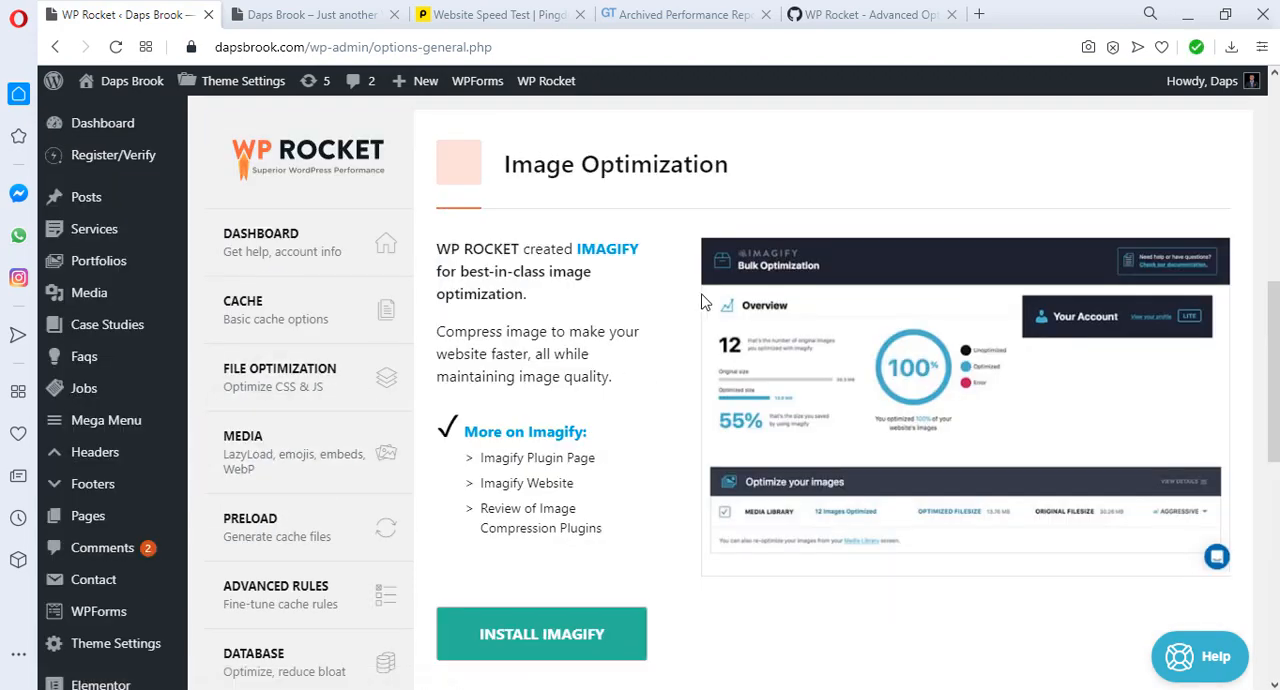
scroll(705, 308, "down", 1)
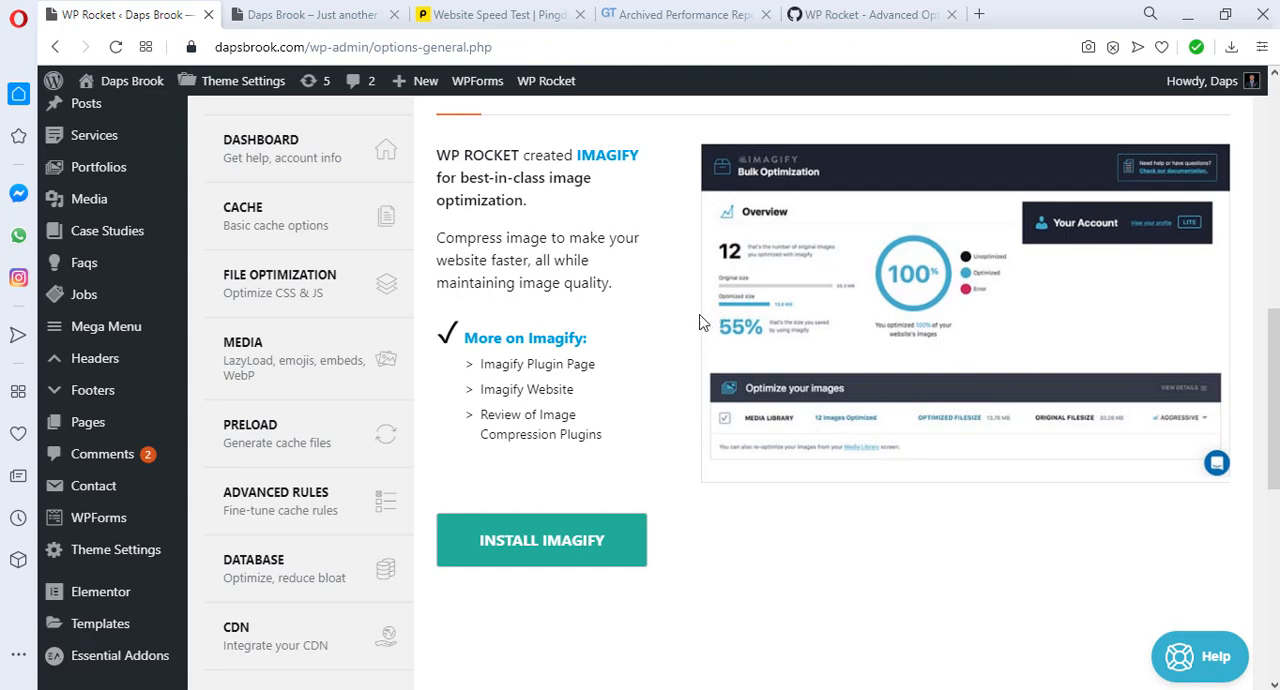
scroll(700, 320, "down", 2)
left_click(596, 352)
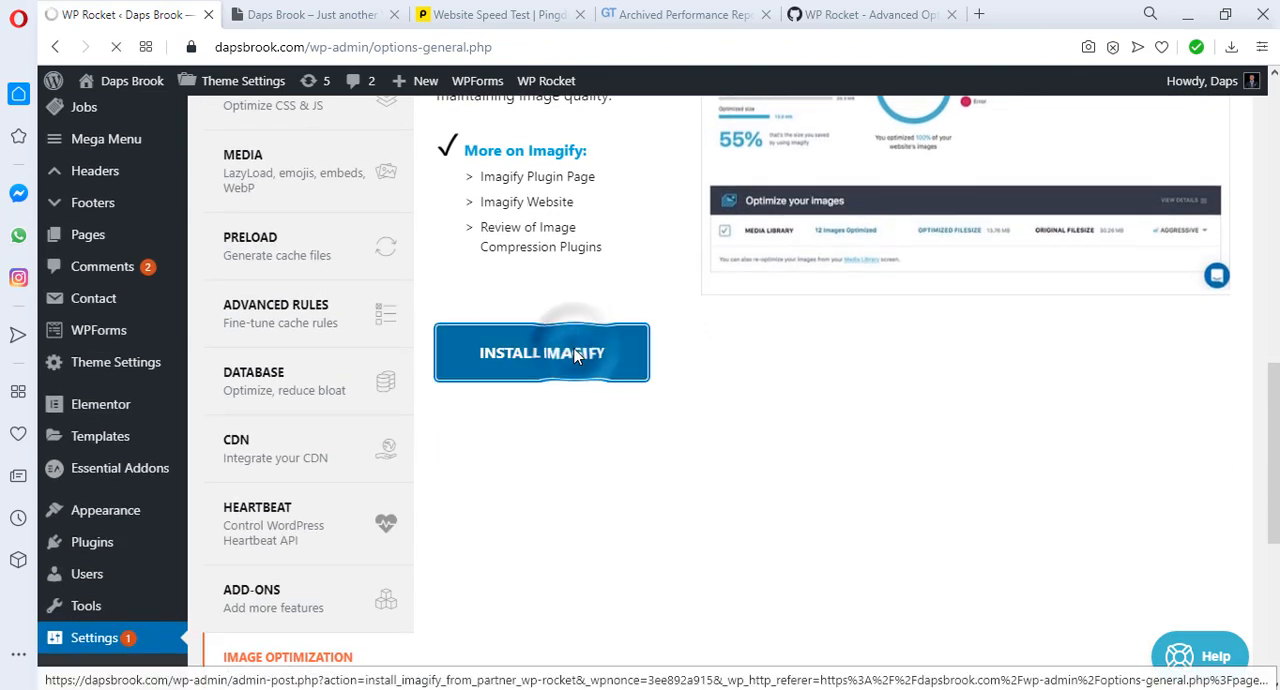
Step: Sign up for Imagify with the account e-mail address and copy the API key from the welcome message in Gmail
scroll(538, 338, "up", 3)
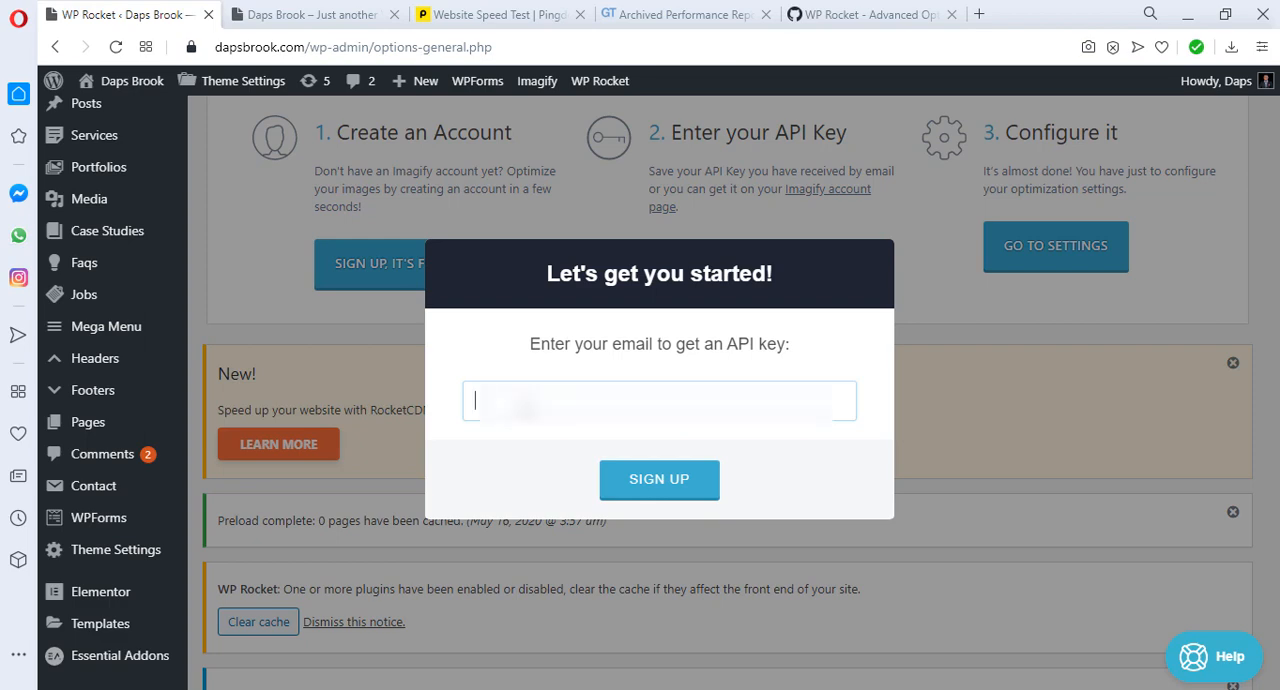
left_click(654, 477)
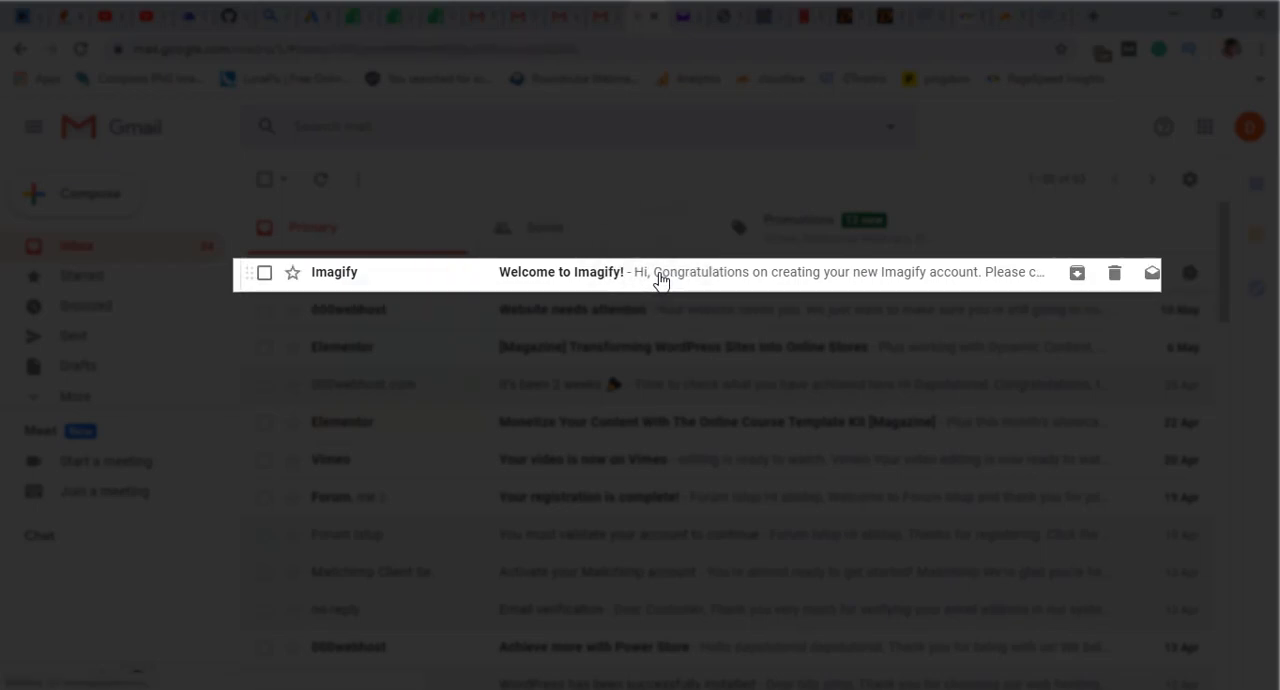
left_click(660, 280)
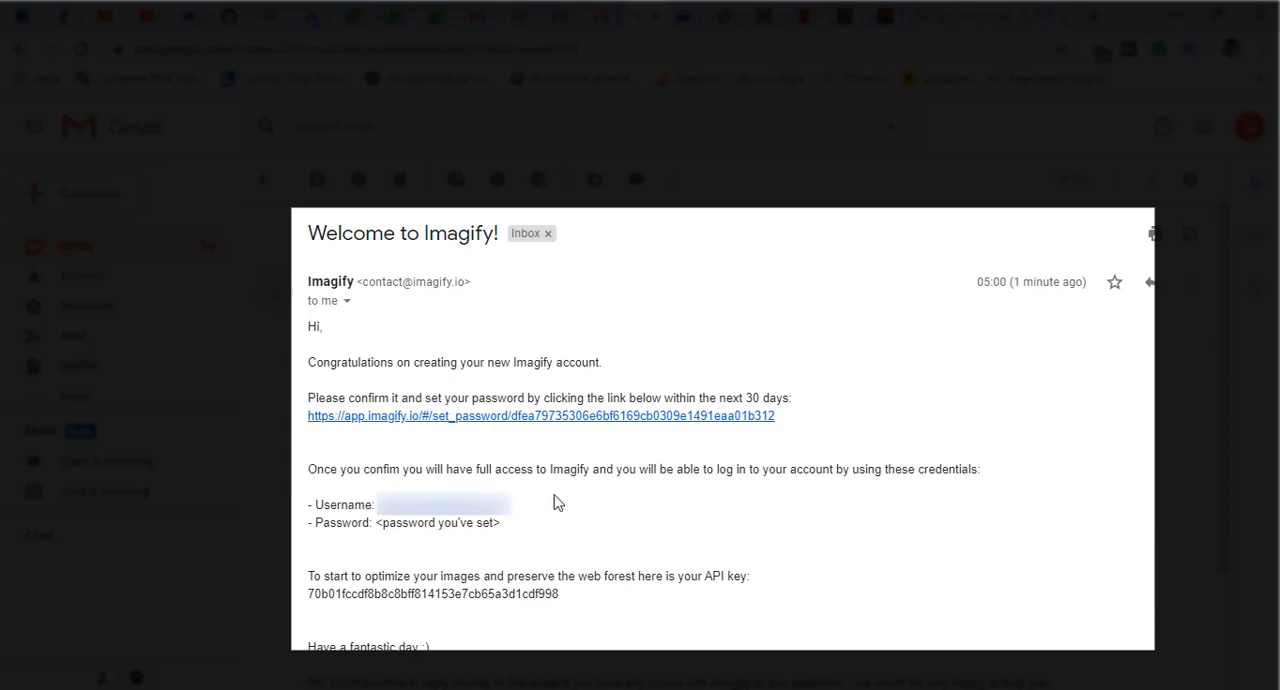
scroll(522, 345, "down", 2)
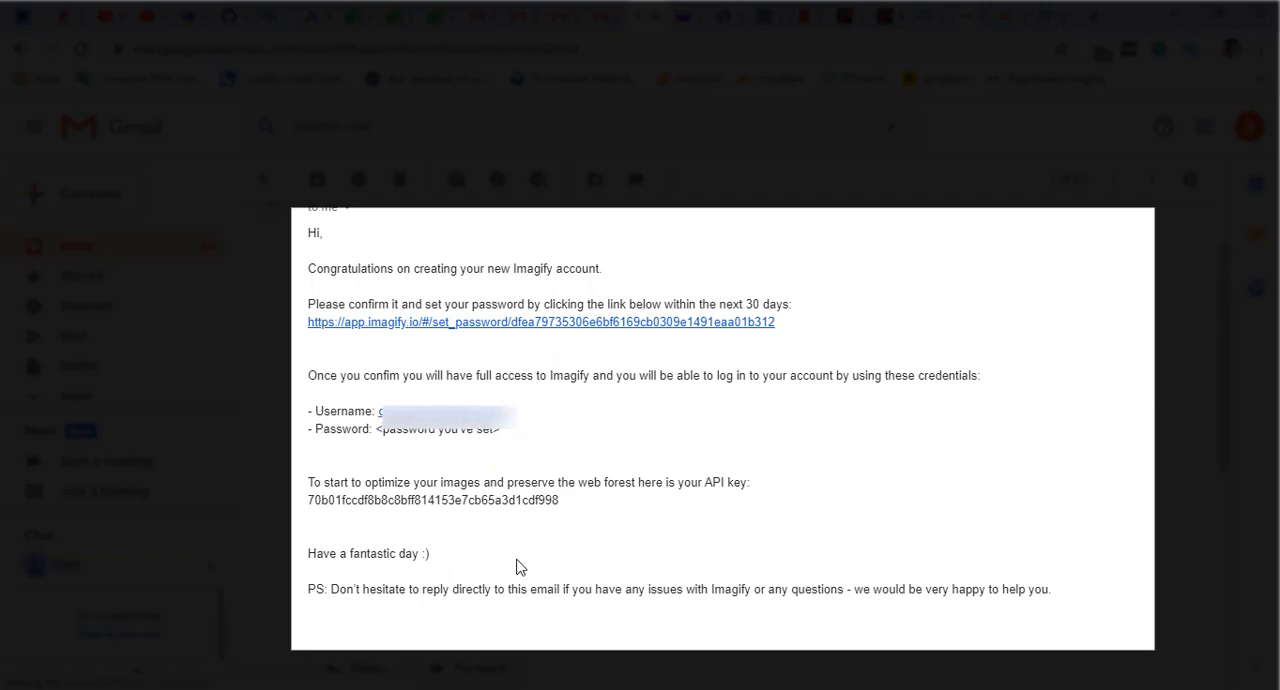
left_click_drag(558, 500, 309, 506)
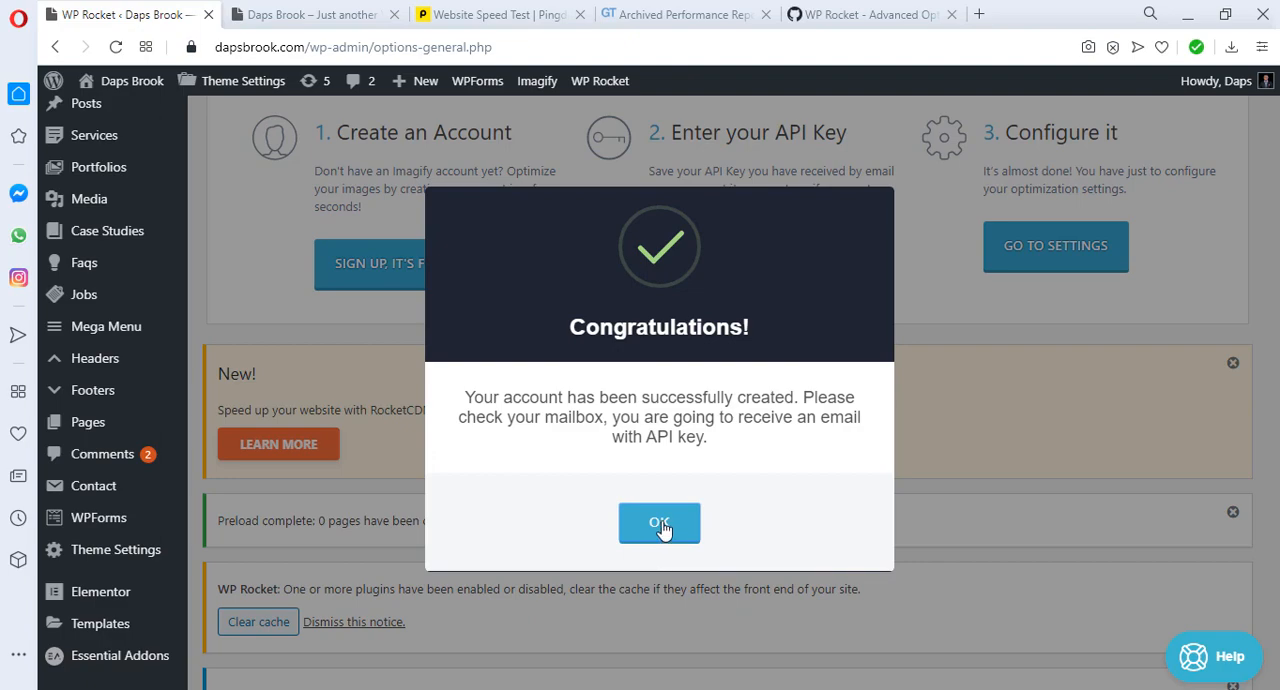
Step: Dismiss the account creation message, paste the API key into Imagify's API key field and connect the site
left_click(659, 522)
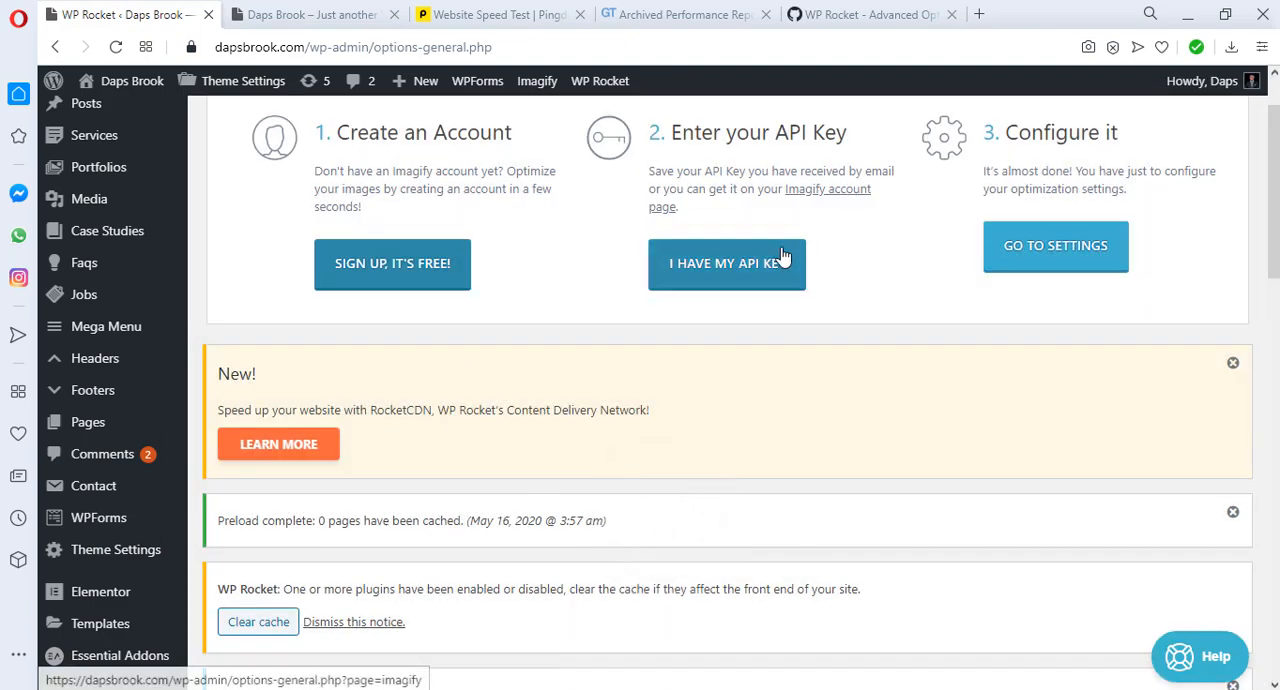
left_click(724, 263)
left_click(549, 410)
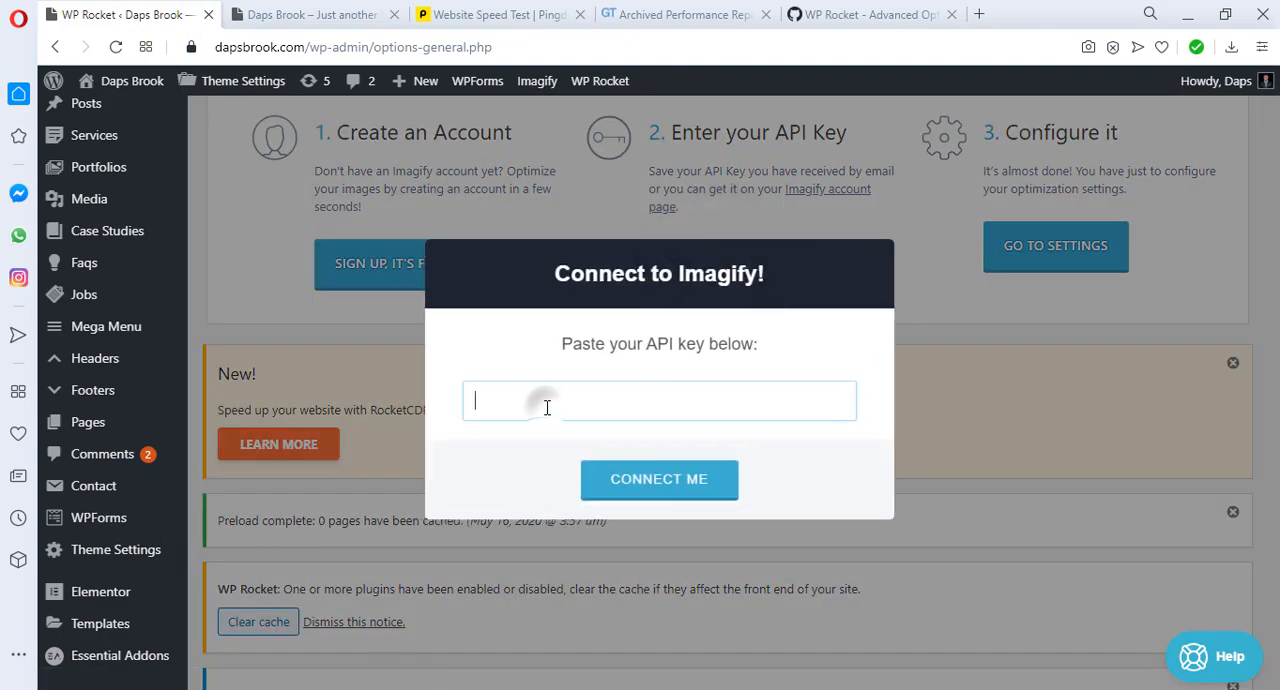
right_click(548, 406)
left_click(590, 514)
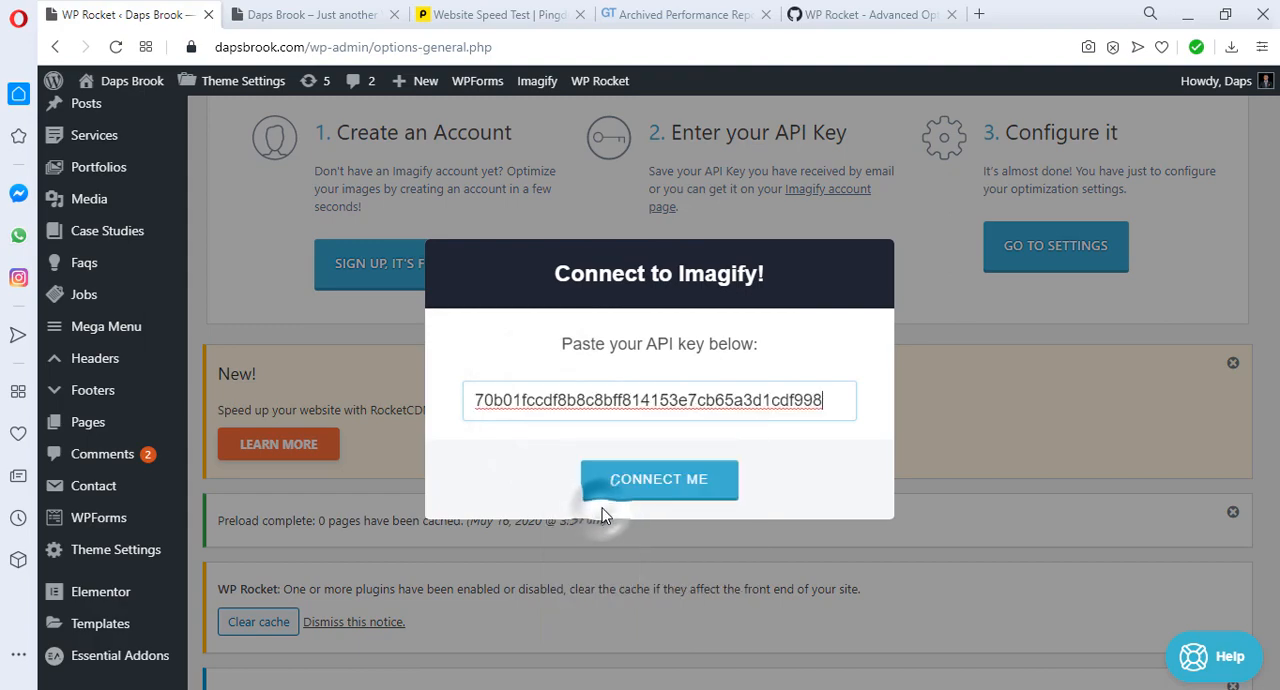
left_click(651, 486)
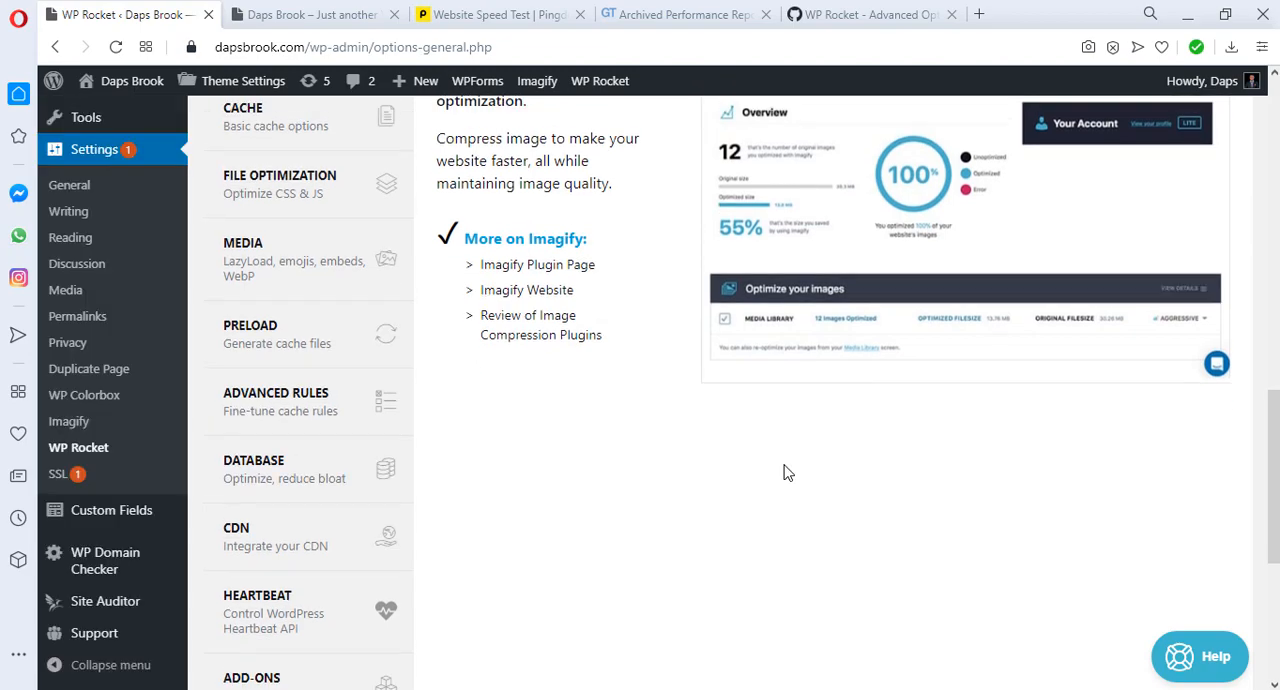
Step: Open Imagify's settings and disable Backup original images, accepting the warning about restoring originals
scroll(786, 470, "up", 12)
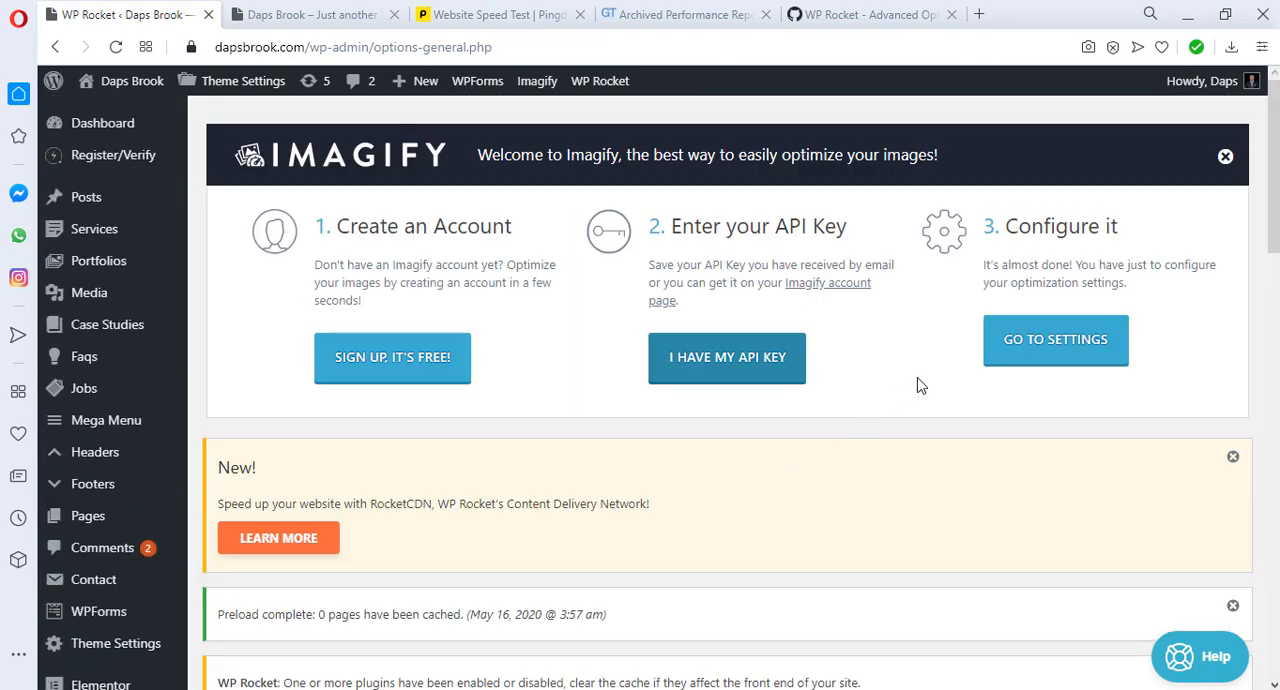
left_click(1014, 345)
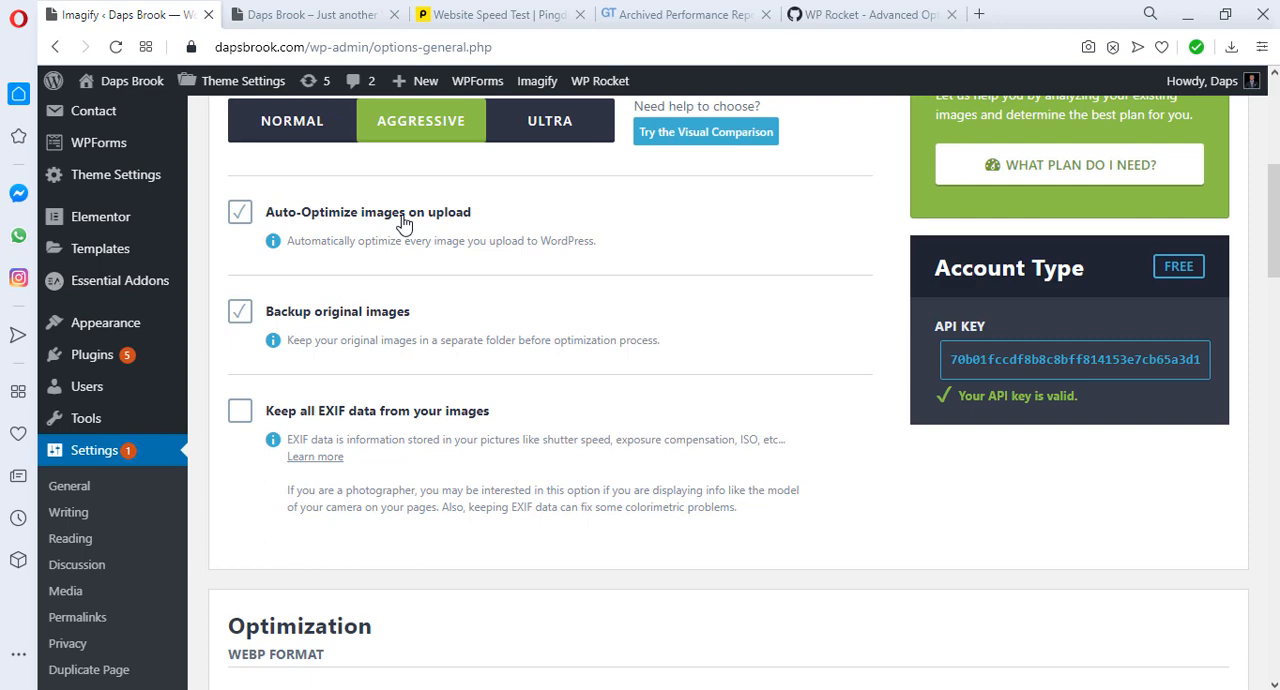
scroll(466, 294, "down", 1)
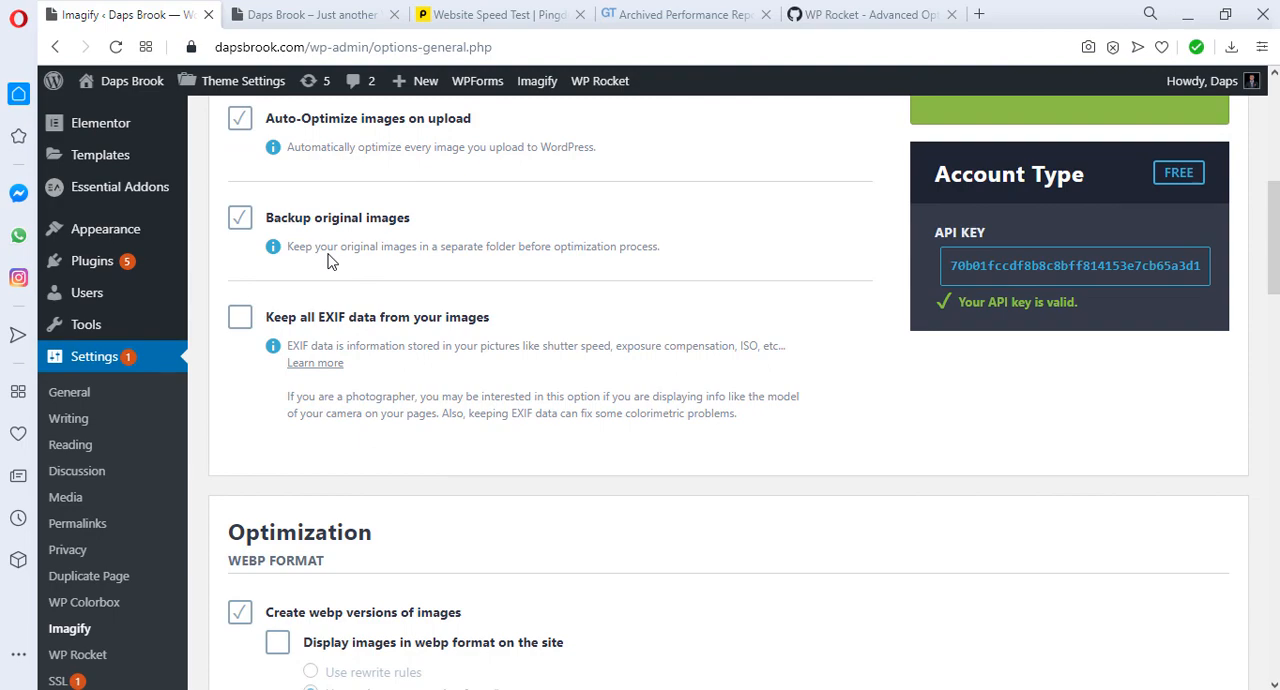
left_click(331, 218)
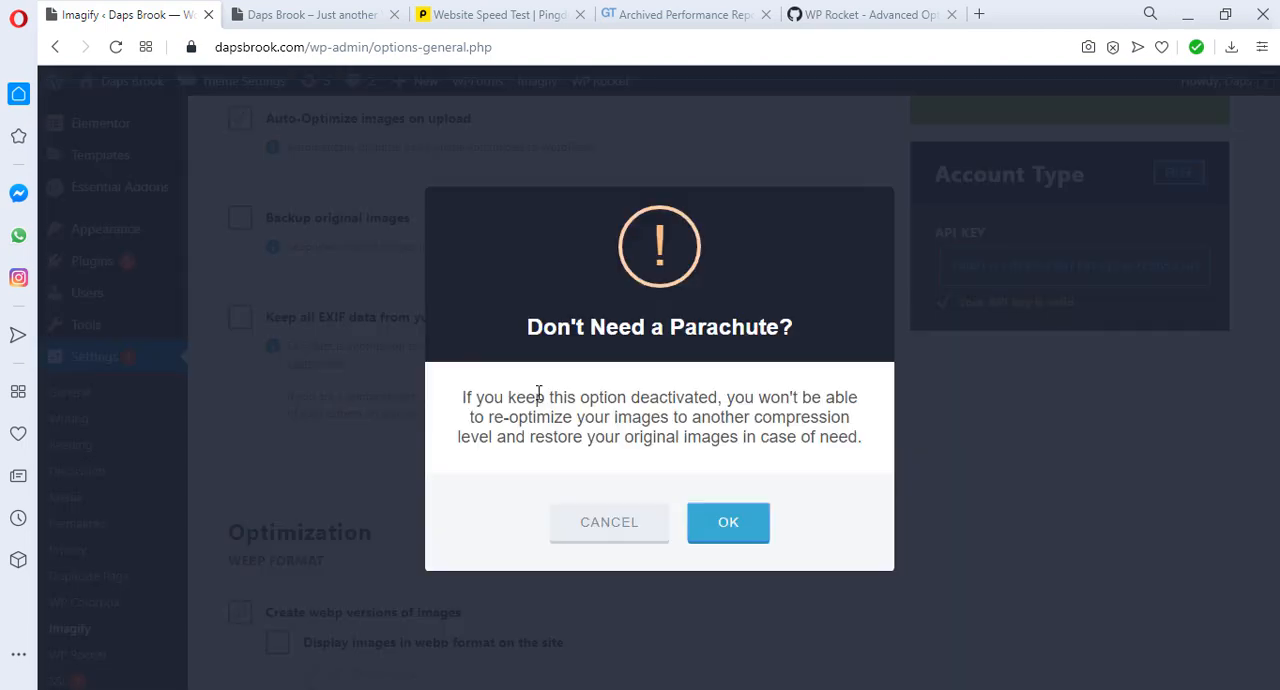
left_click(728, 524)
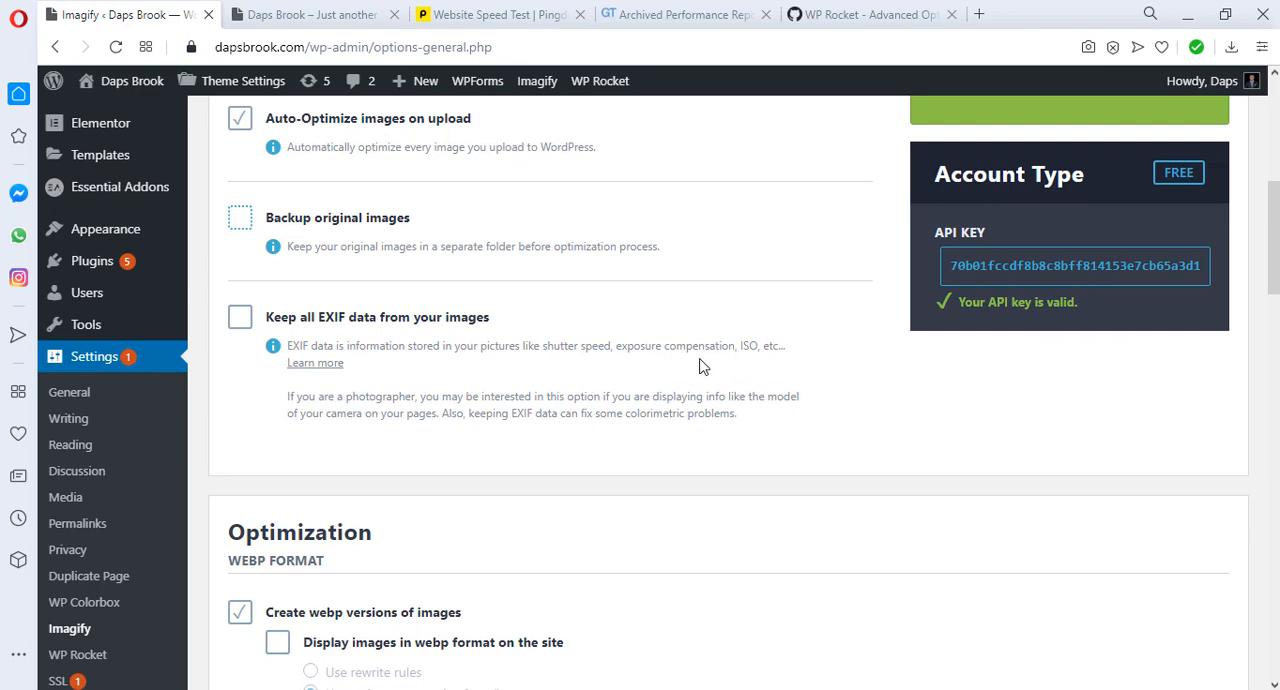
Step: Try displaying images in webp format on the site in Imagify's Optimization settings
scroll(703, 367, "down", 4)
left_click(277, 270)
left_click(277, 272)
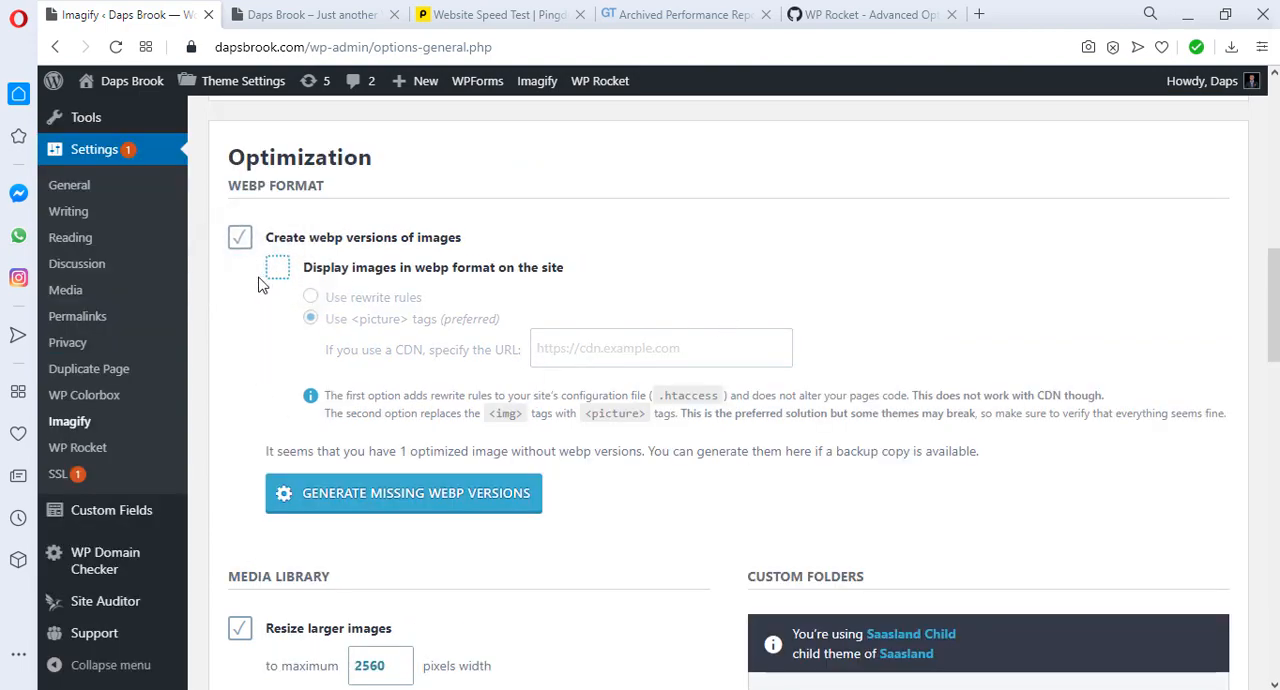
left_click(276, 276)
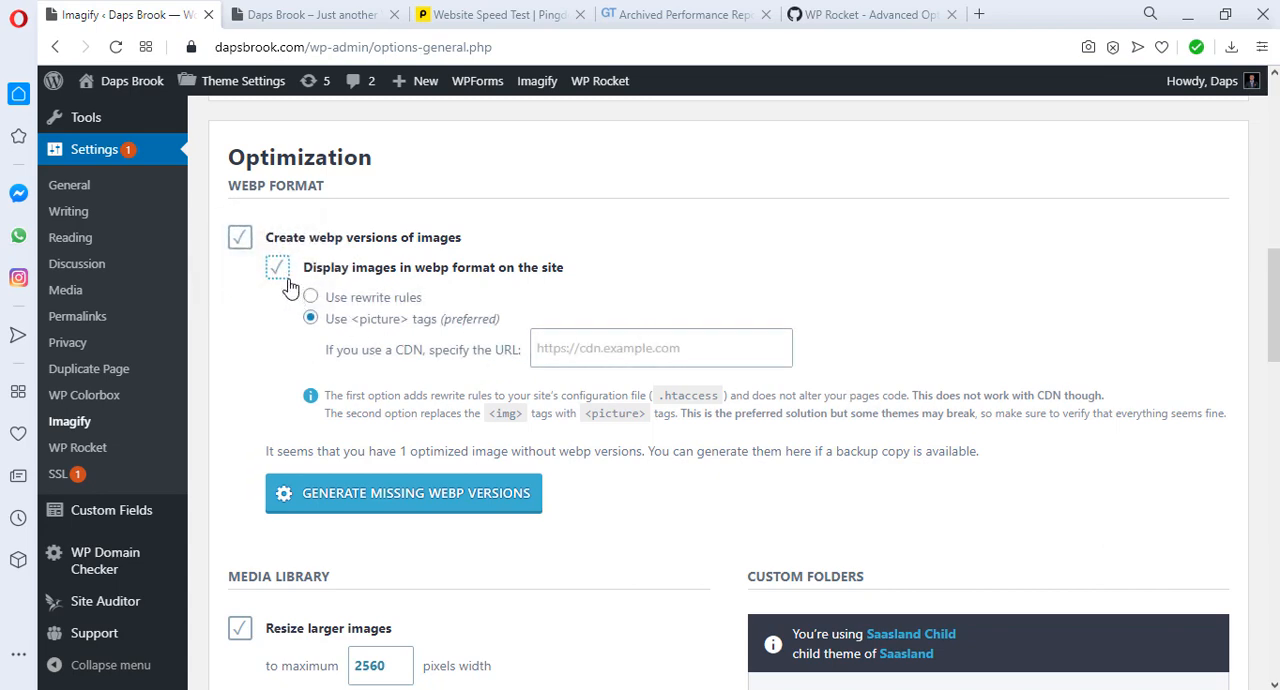
left_click(282, 278)
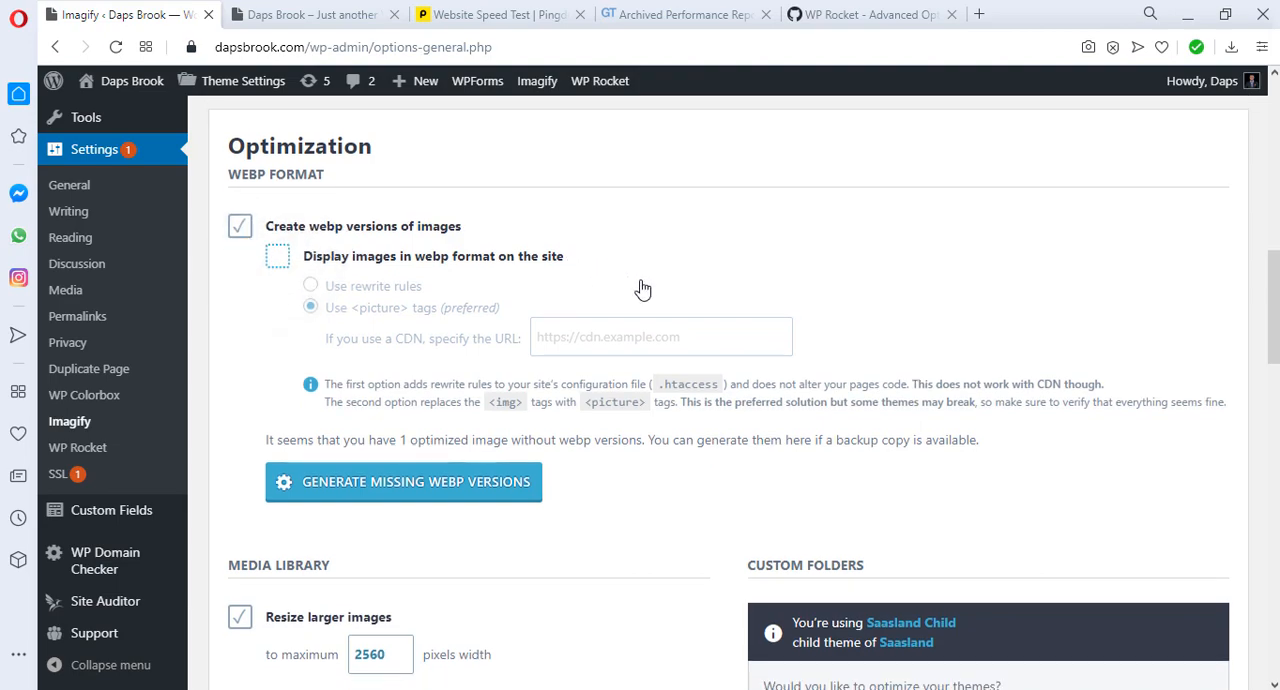
Step: Try to limit larger images to a maximum width of 1000 pixels and save Imagify's settings
scroll(643, 287, "down", 3)
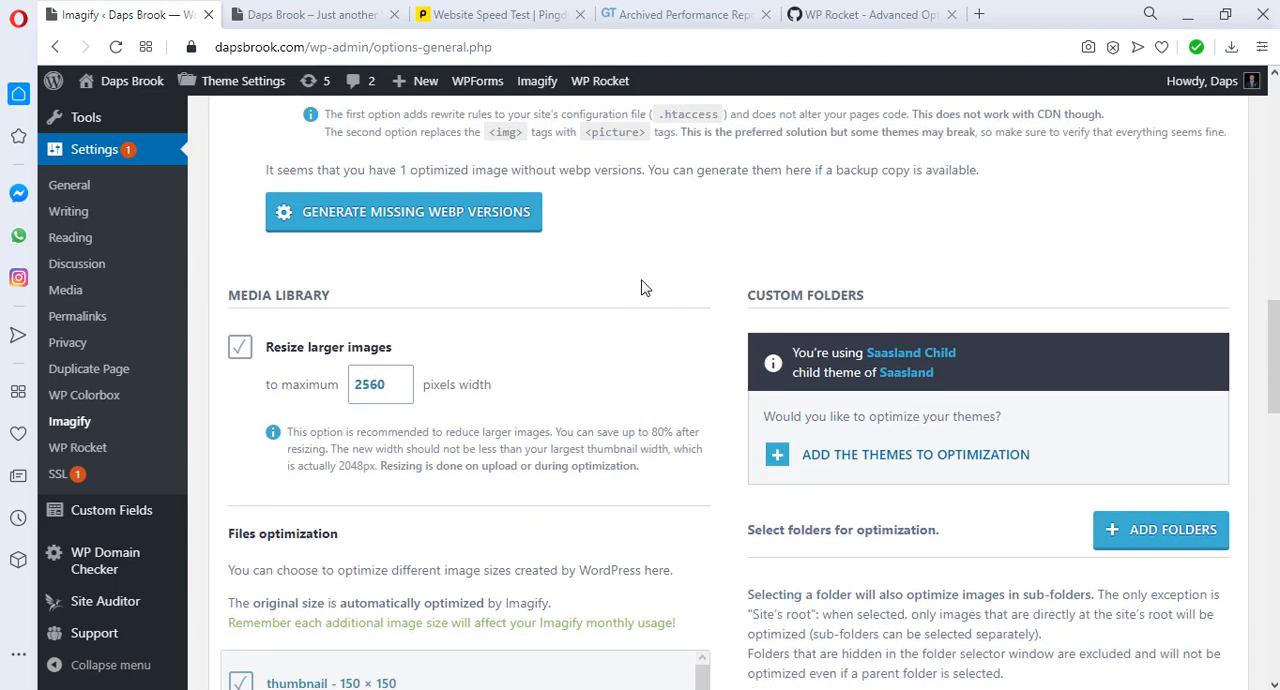
scroll(643, 287, "down", 1)
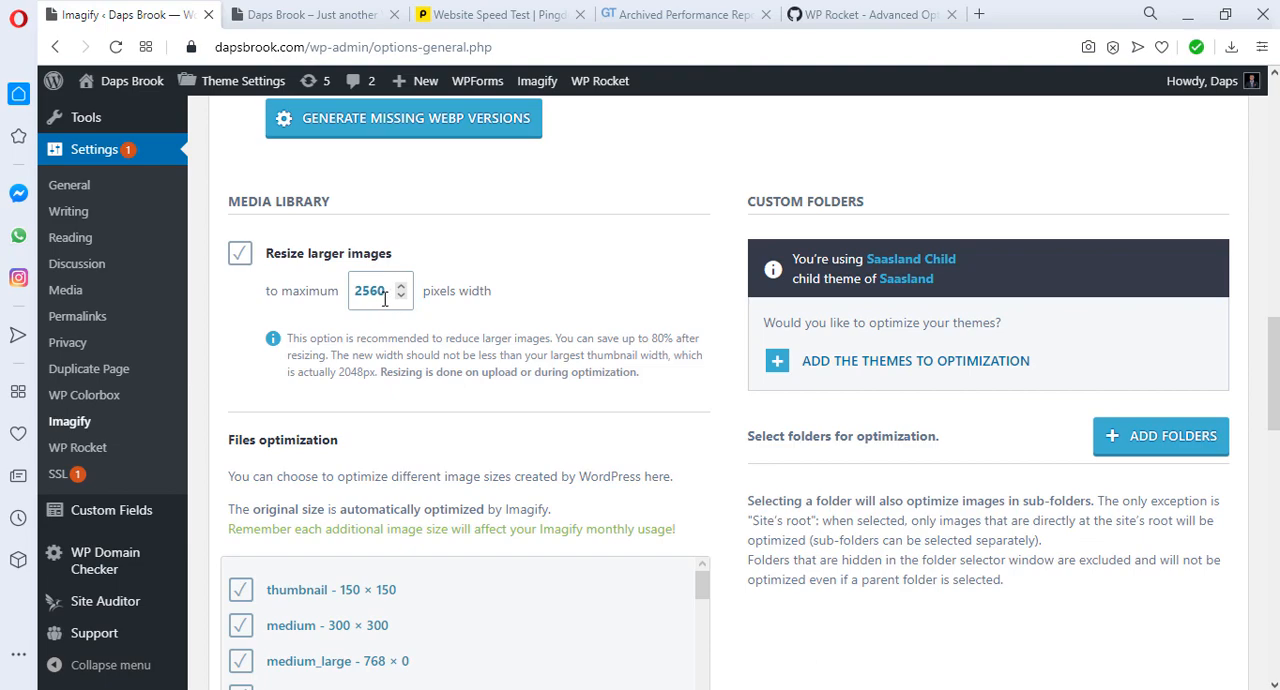
left_click_drag(386, 295, 323, 300)
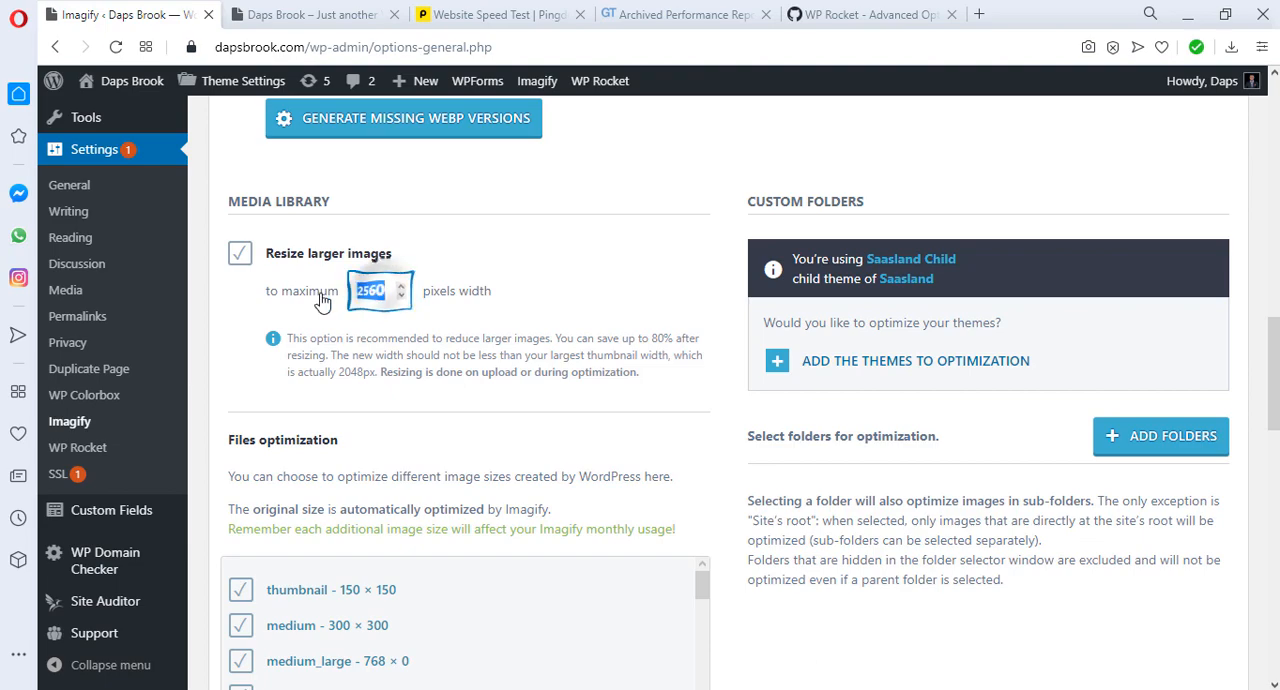
type("1000")
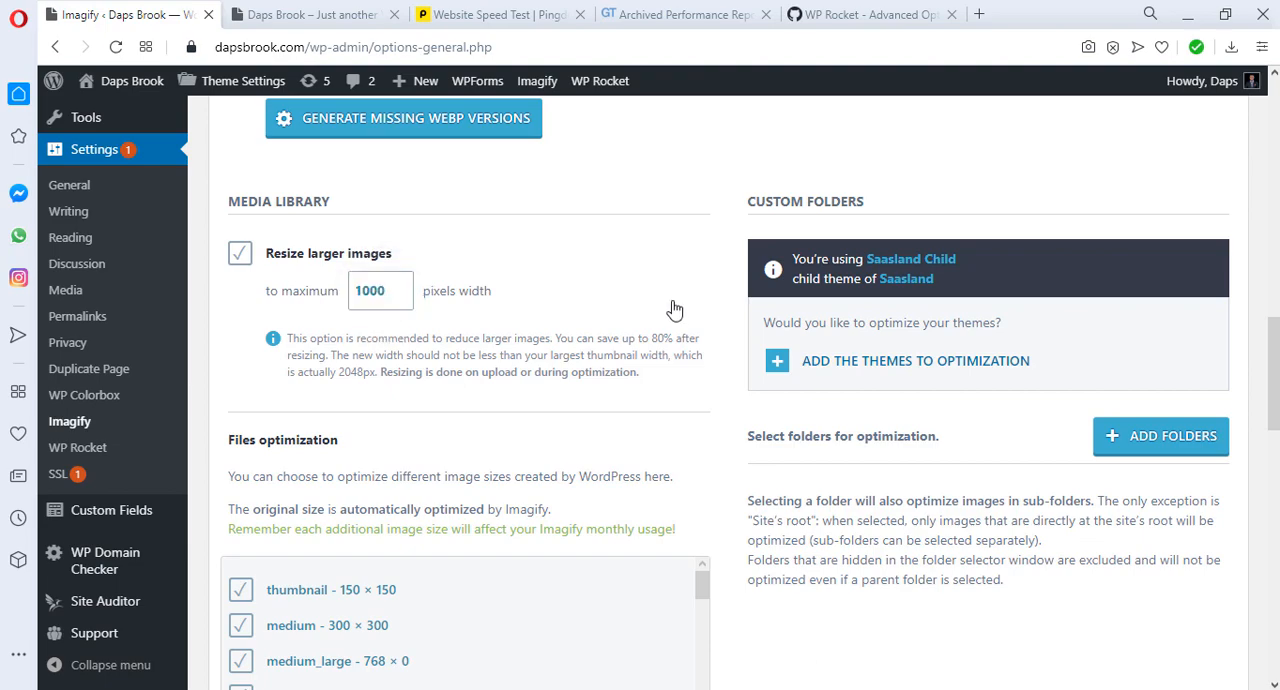
scroll(676, 310, "down", 3)
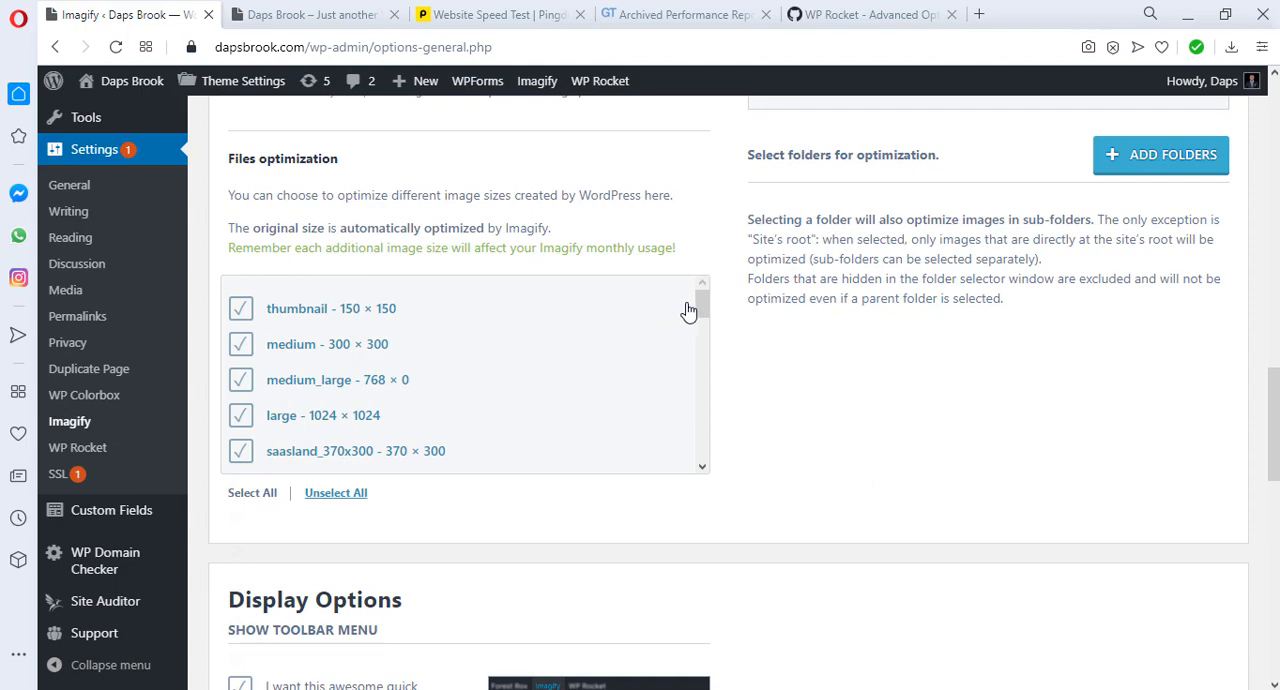
scroll(730, 312, "down", 3)
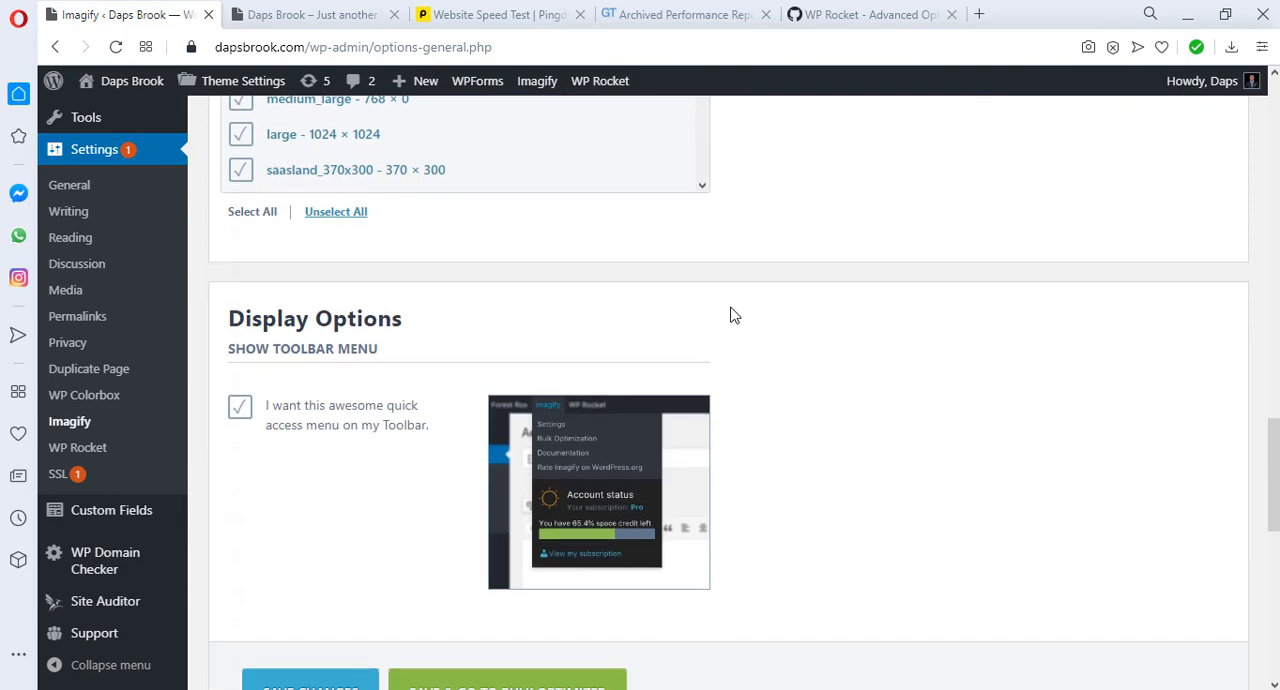
scroll(733, 317, "down", 5)
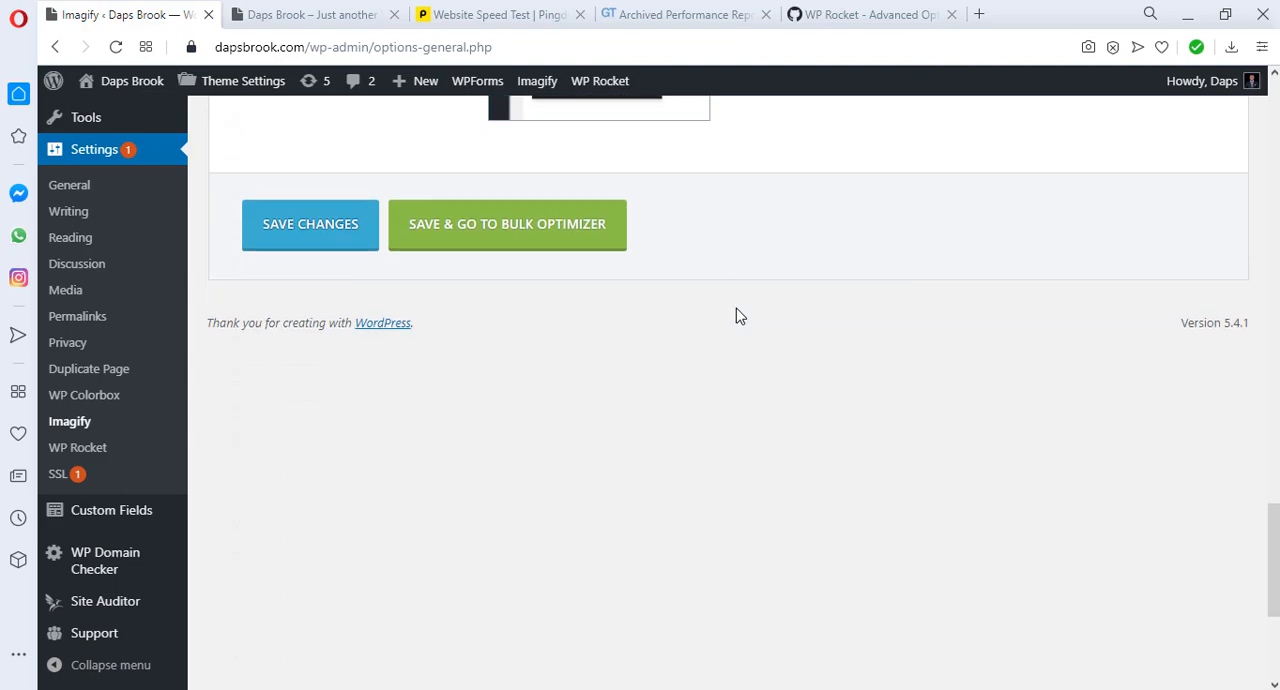
scroll(735, 316, "up", 10)
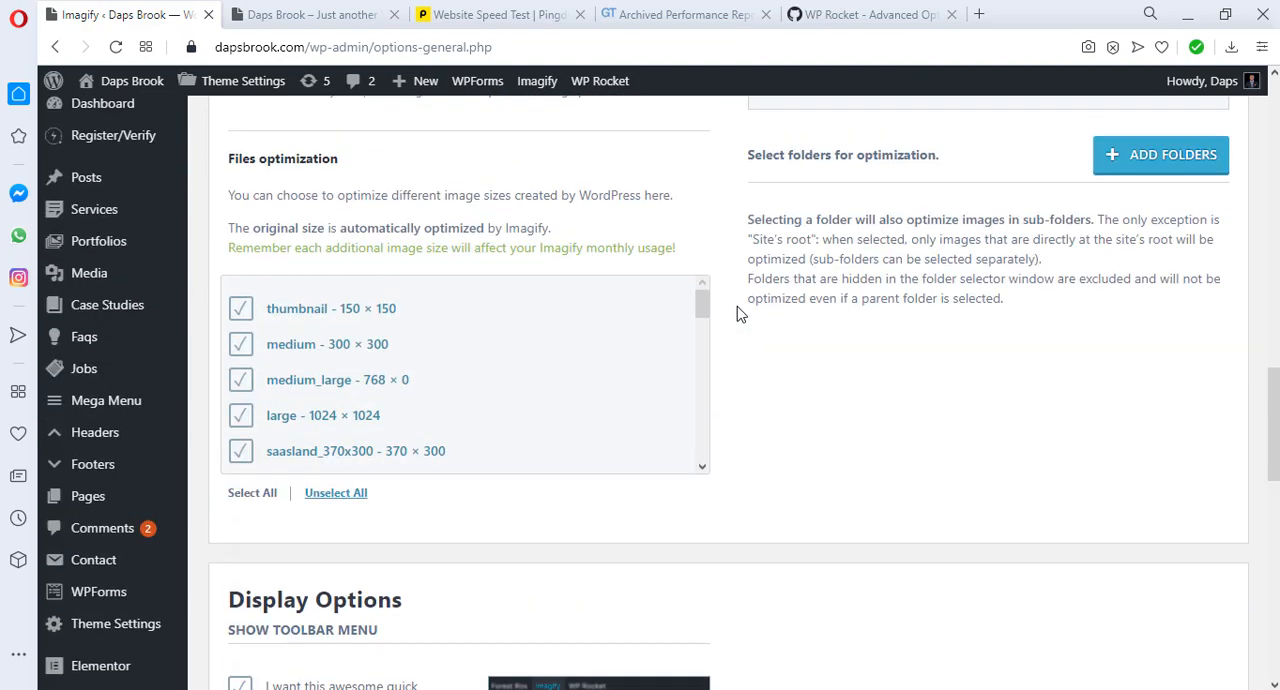
scroll(737, 314, "down", 9)
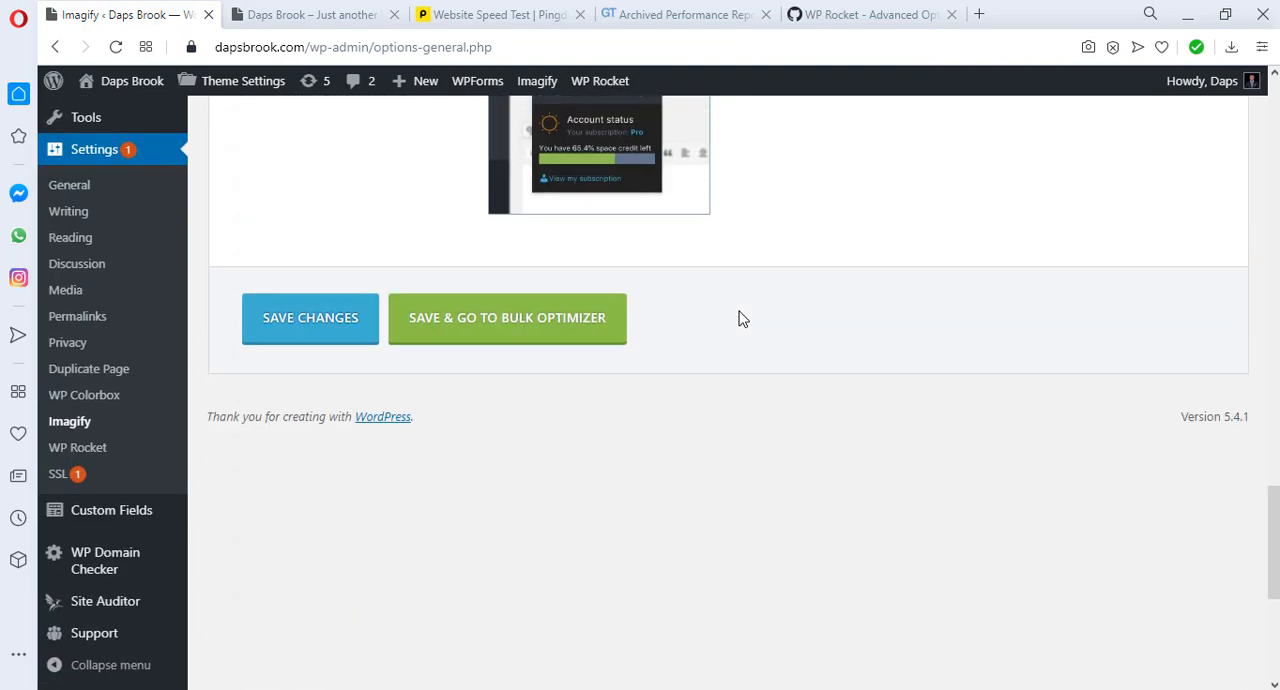
left_click(310, 342)
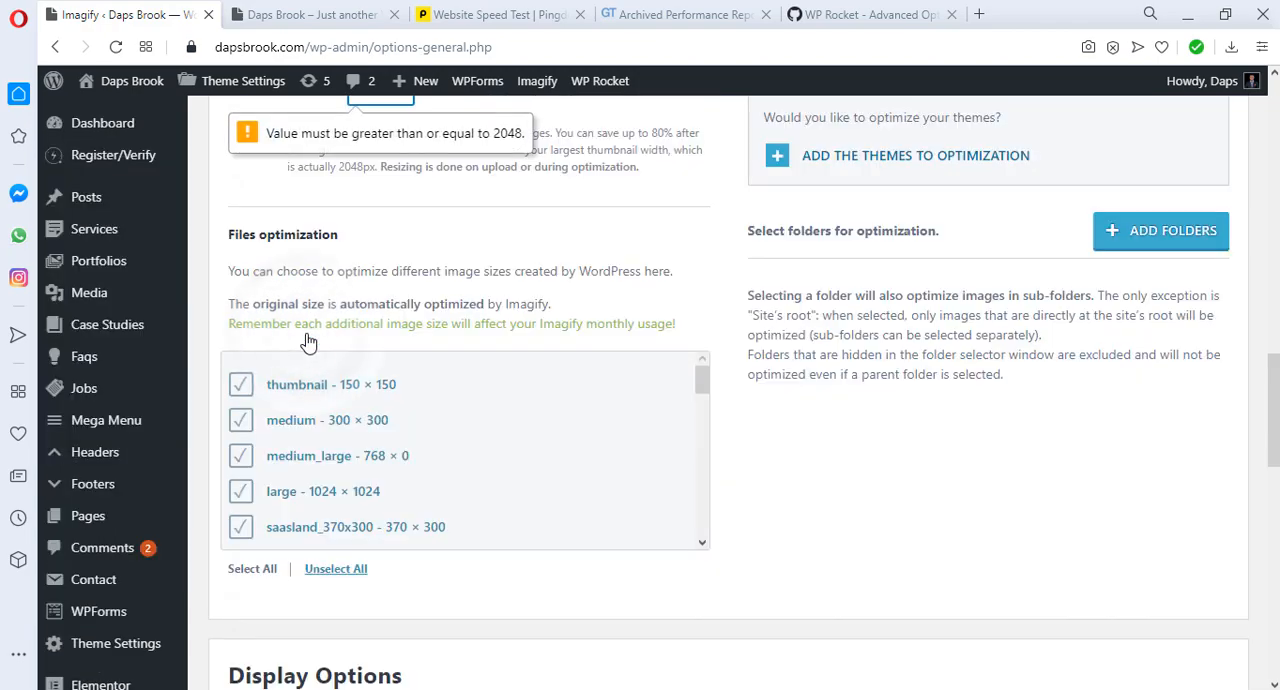
Step: Set the maximum width for resizing larger images to 2048 pixels, save the settings and go to the bulk optimizer
scroll(648, 320, "up", 2)
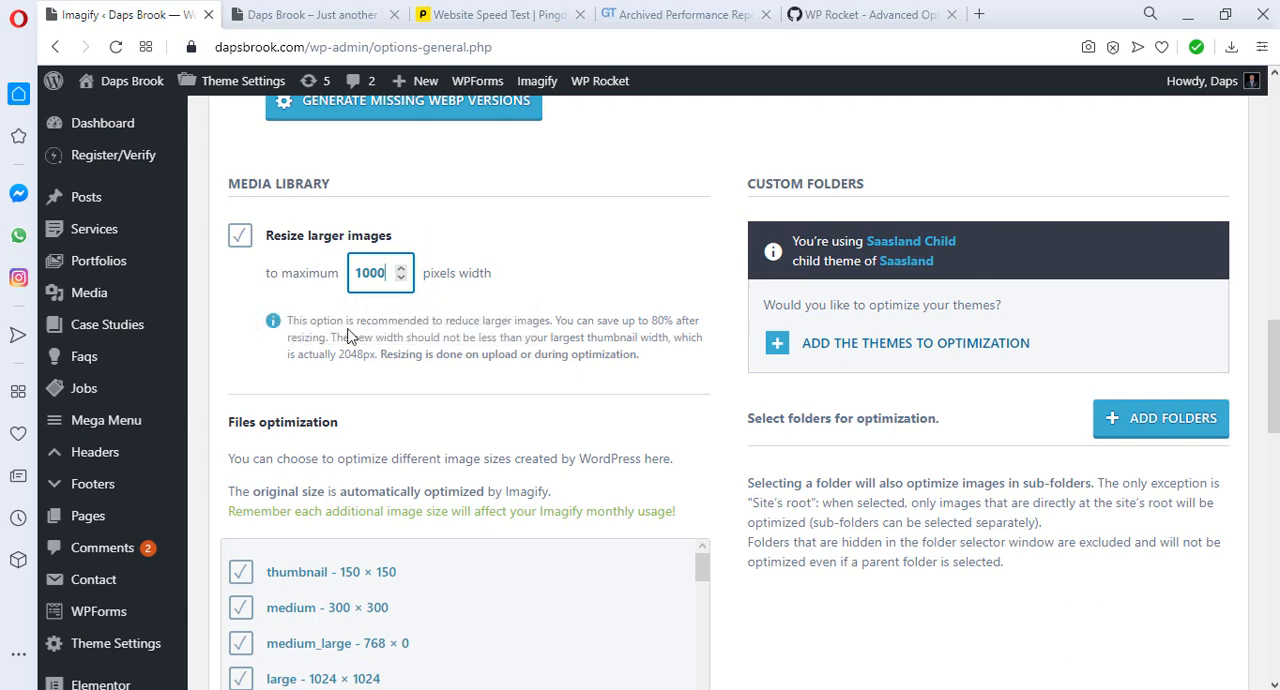
left_click_drag(390, 274, 337, 281)
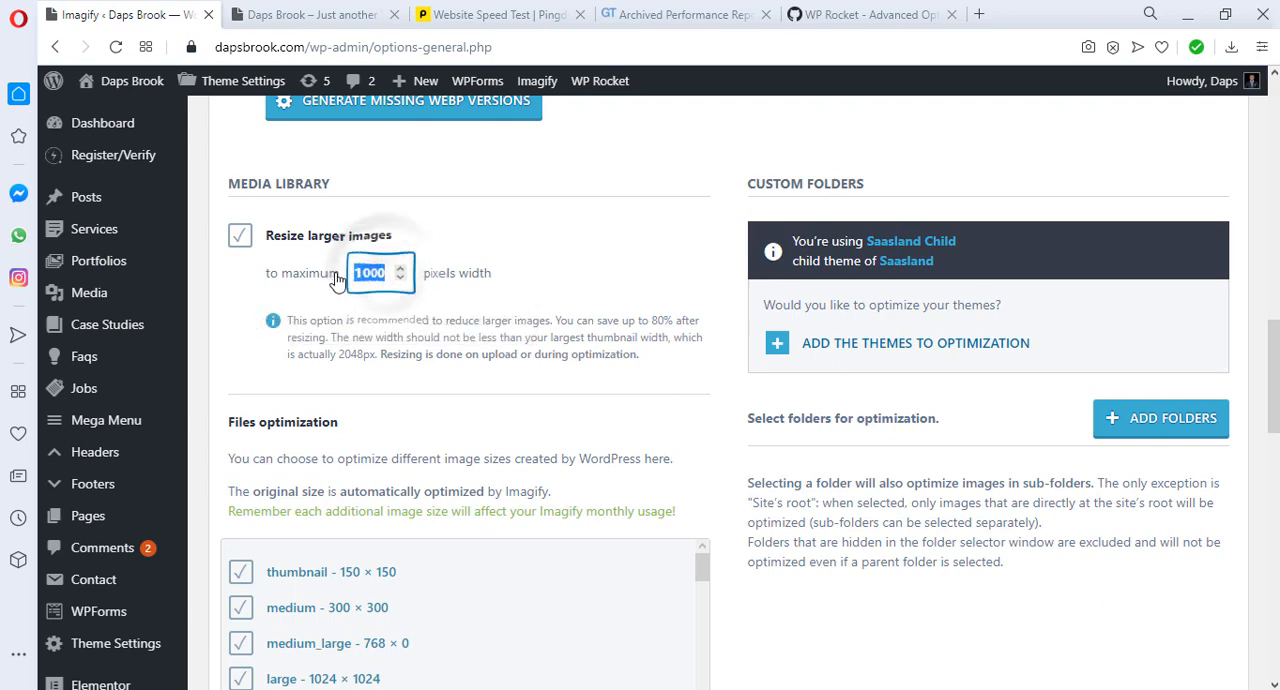
type("2")
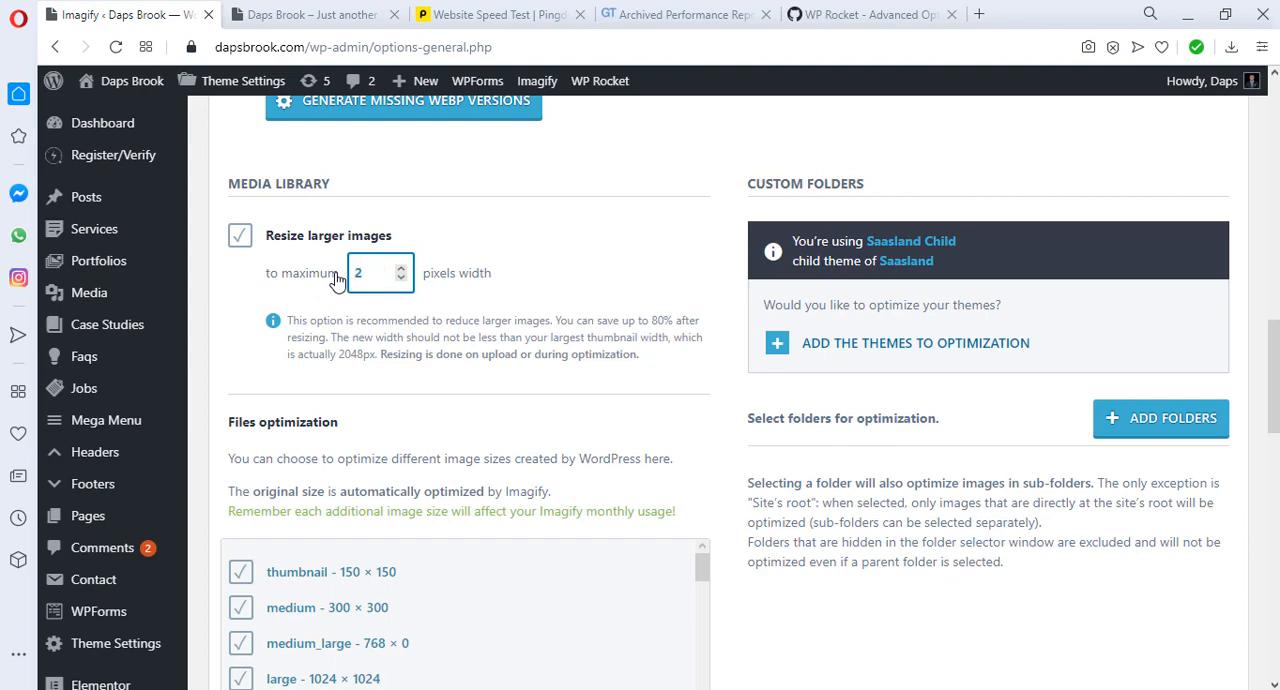
type("048")
scroll(550, 320, "down", 4)
scroll(550, 325, "down", 9)
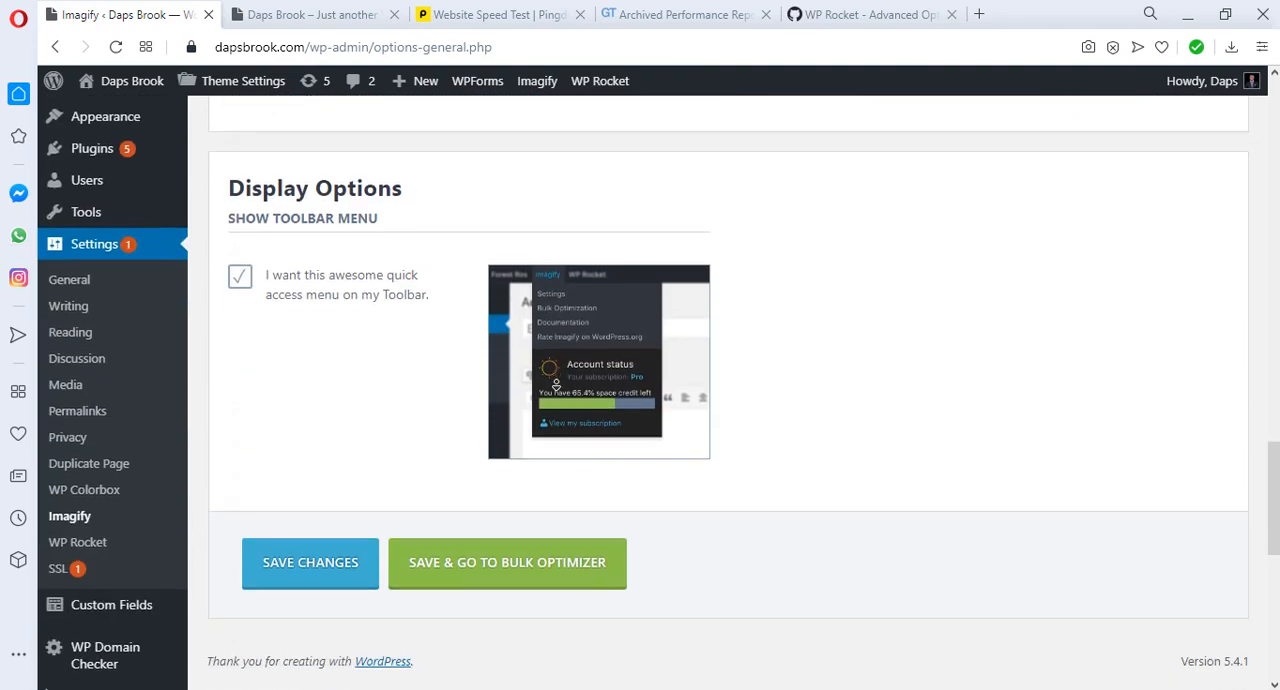
scroll(631, 441, "up", 3)
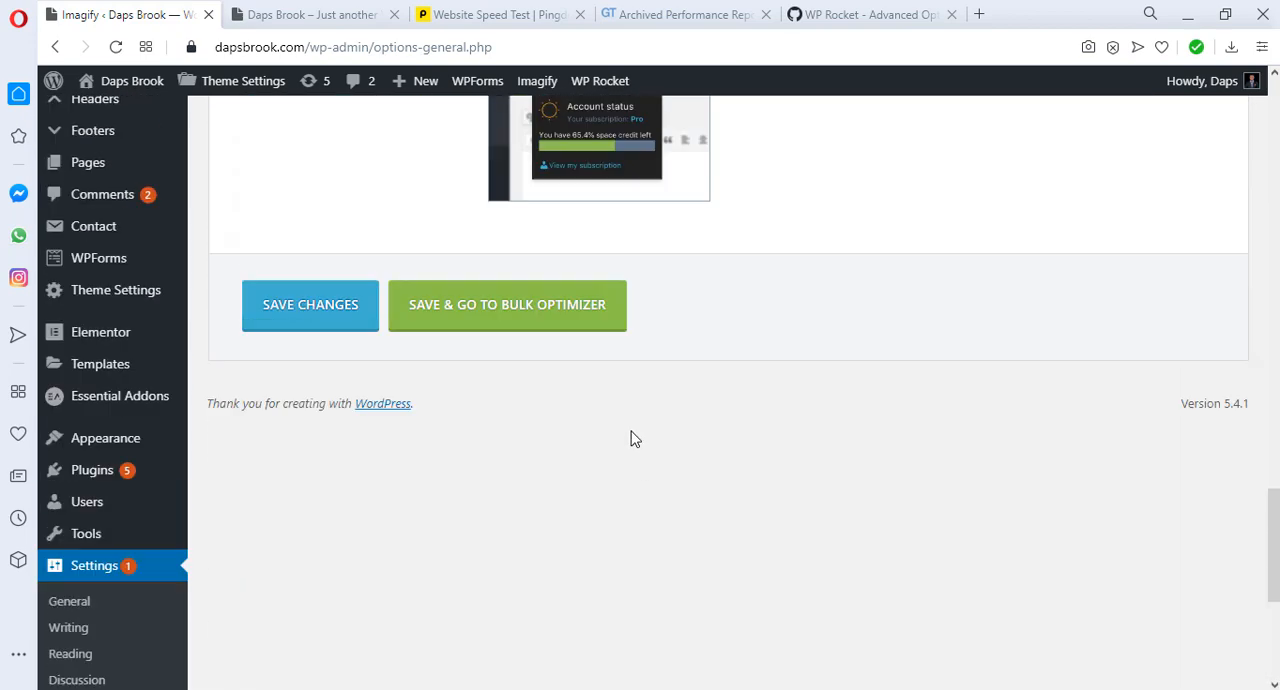
left_click(307, 368)
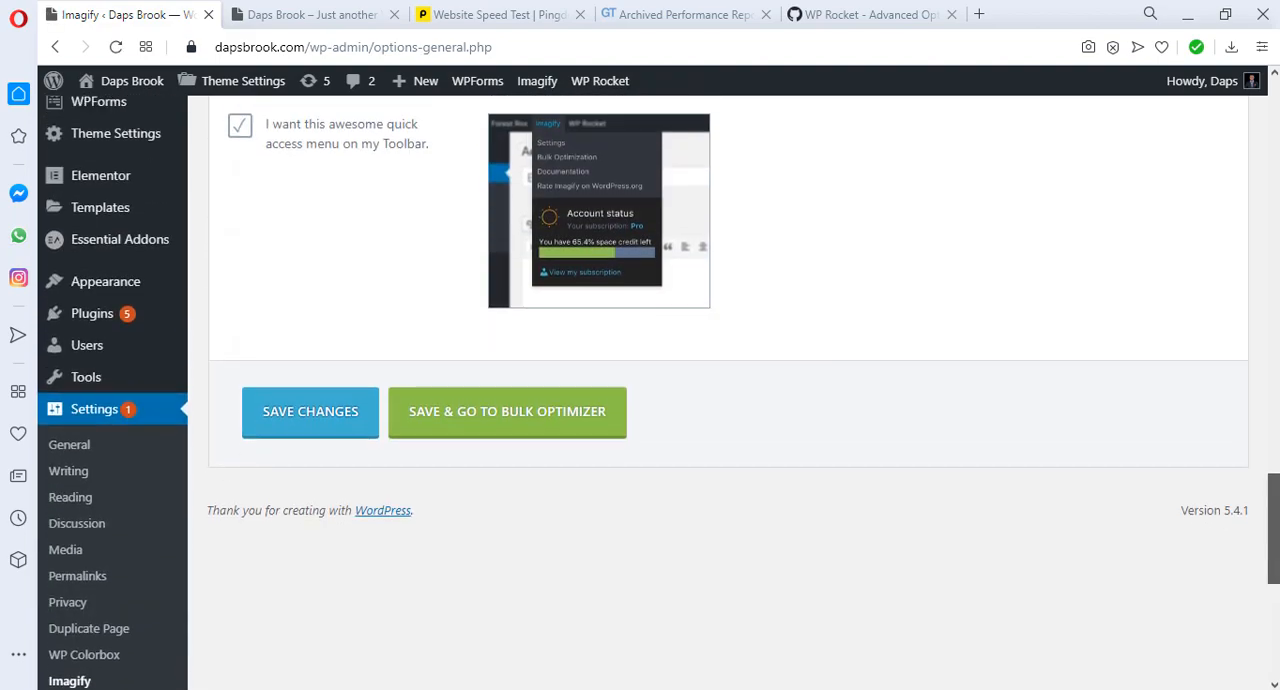
left_click(515, 432)
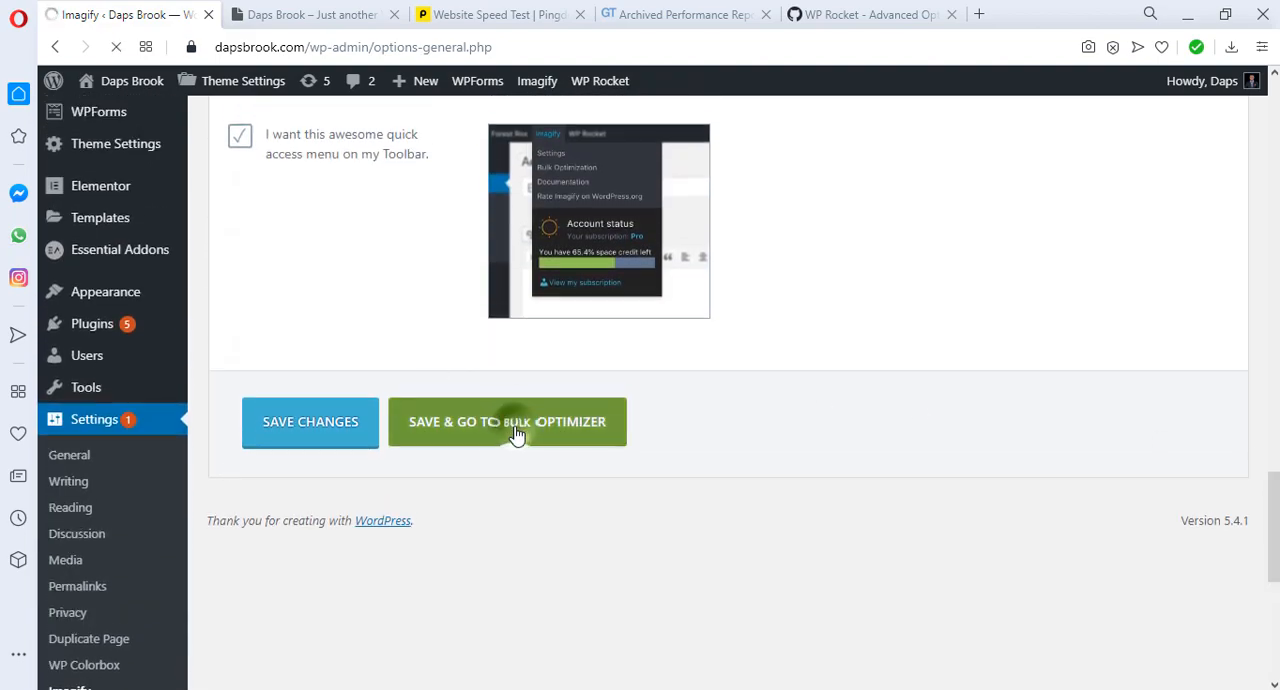
scroll(396, 342, "down", 2)
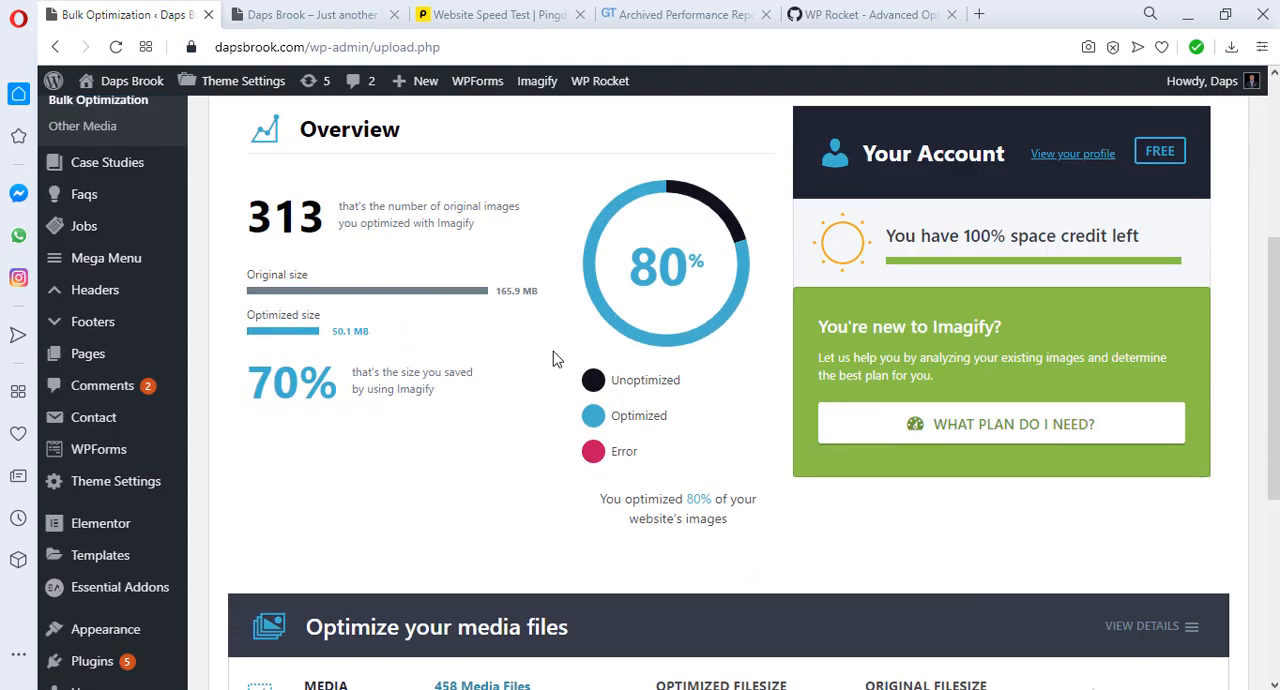
scroll(557, 358, "down", 4)
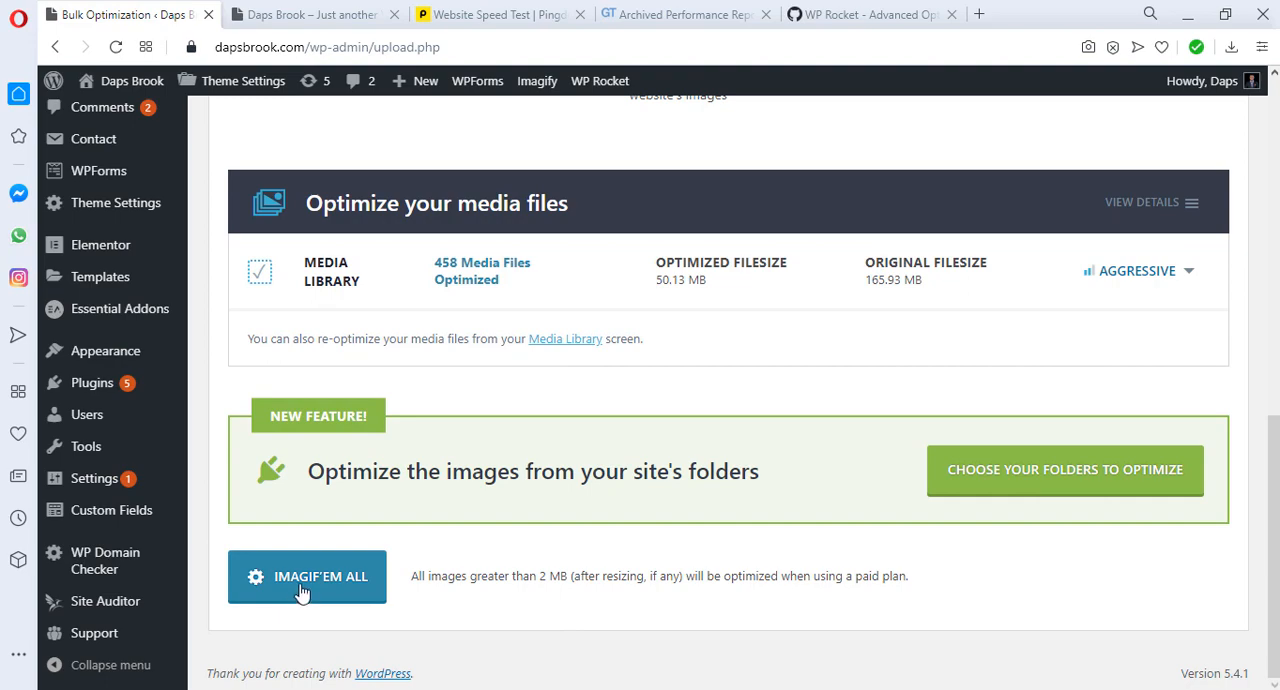
left_click(298, 590)
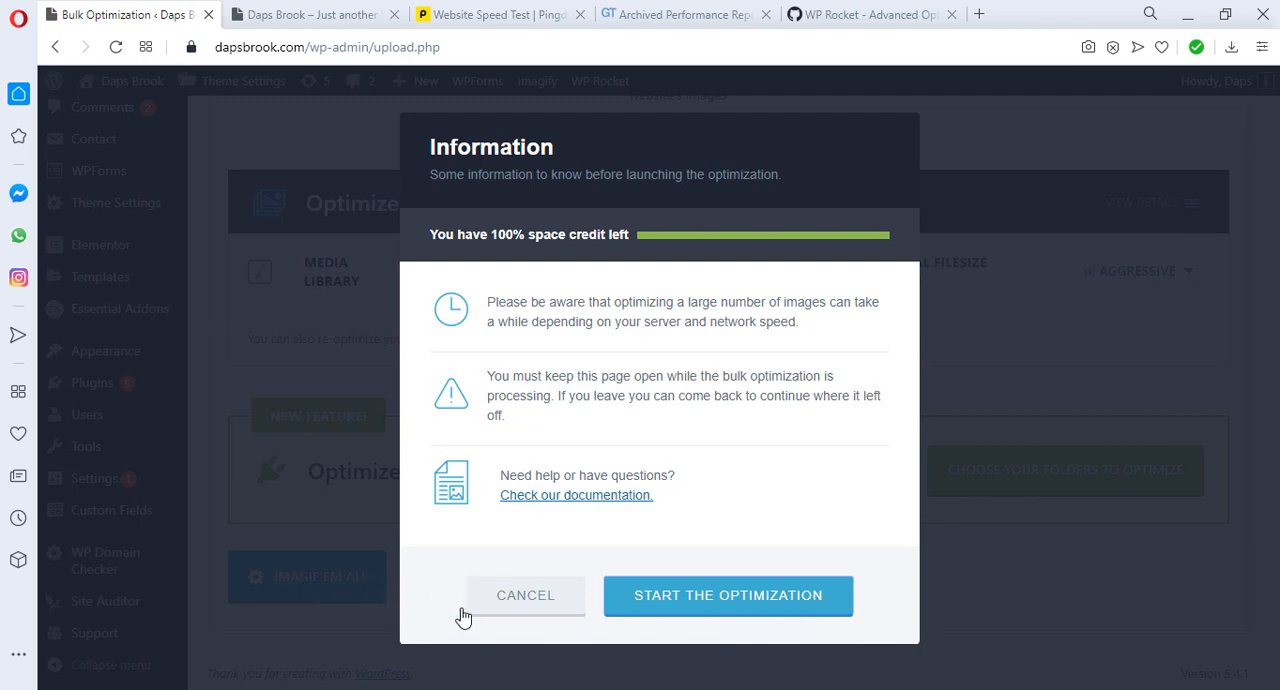
left_click(345, 621)
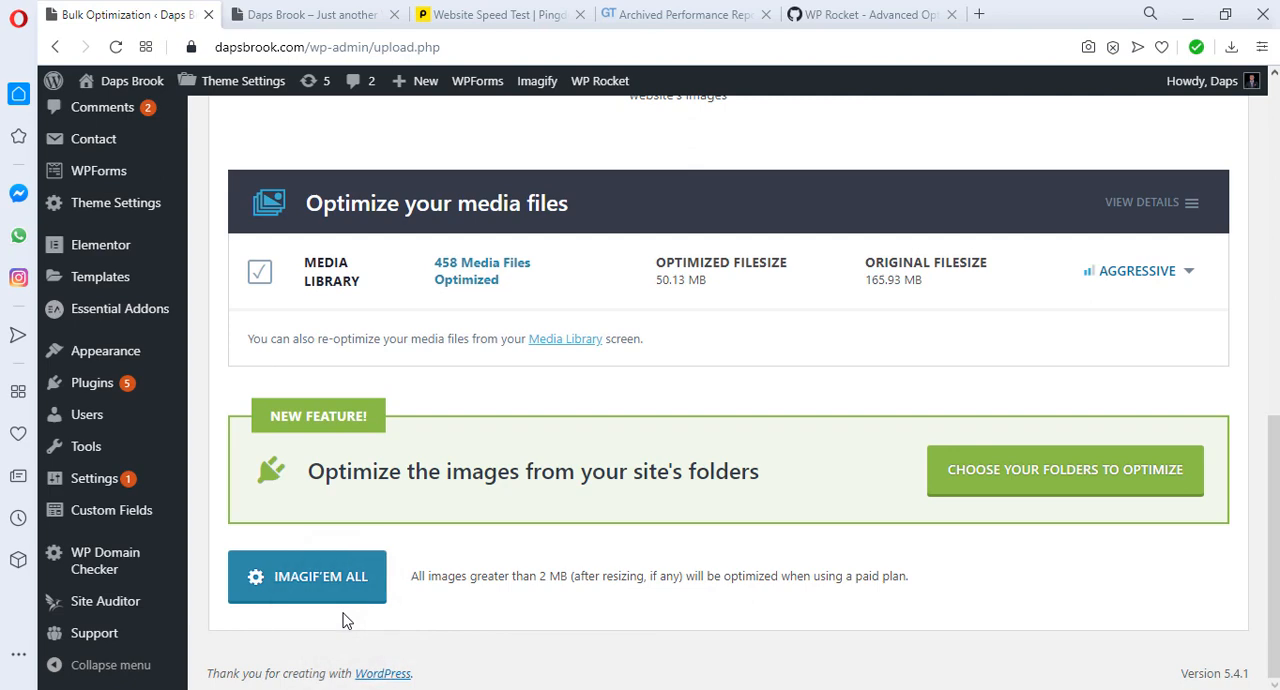
Step: Review the Bulk Optimization overview, then open the Media Library in a separate tab and browse its images
scroll(669, 575, "up", 1)
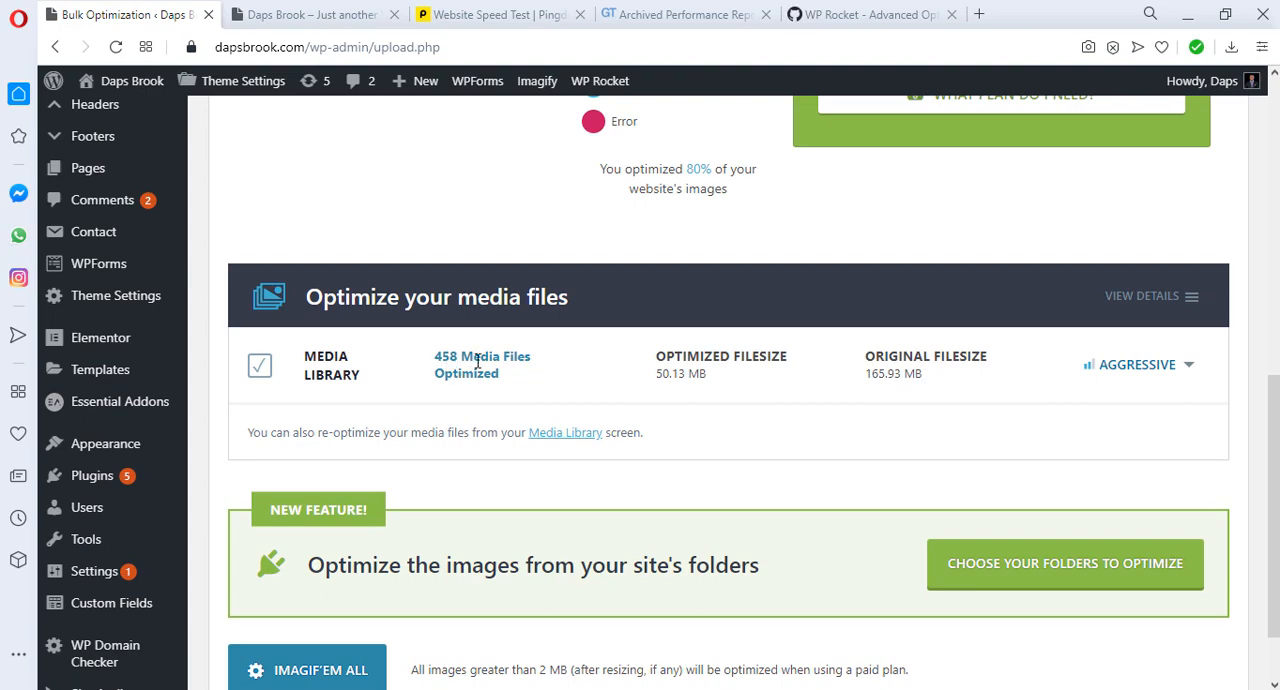
scroll(635, 385, "up", 5)
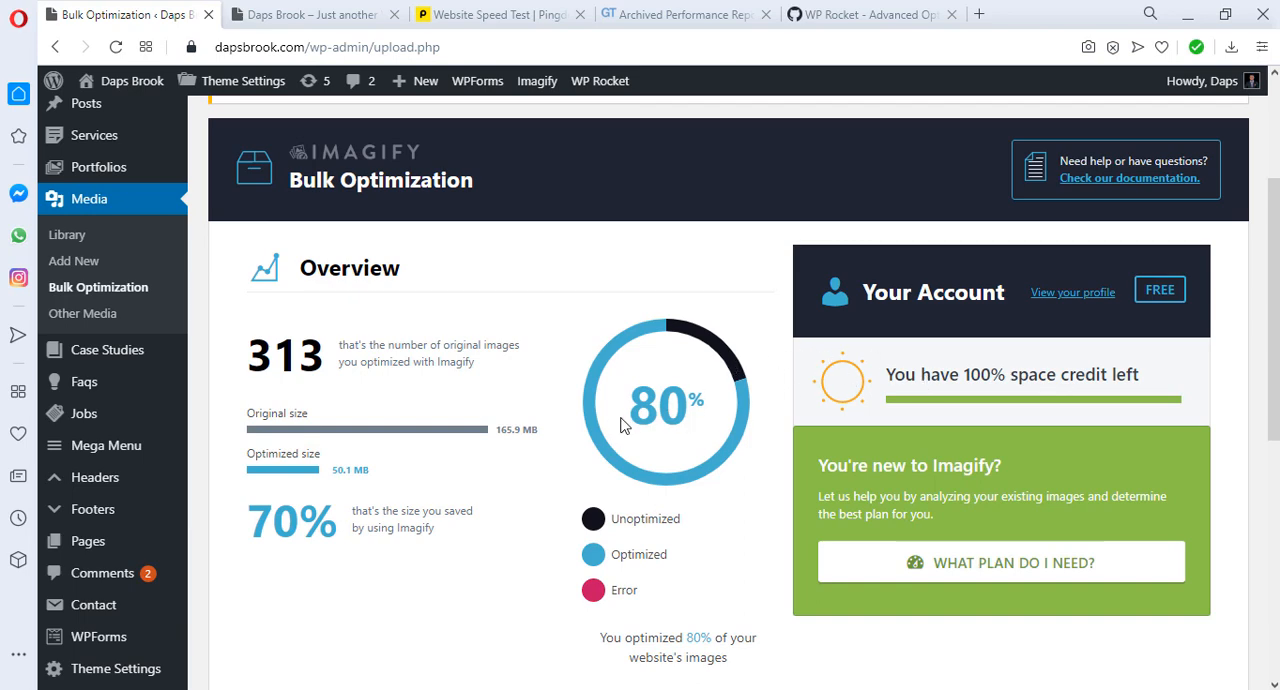
scroll(620, 425, "up", 3)
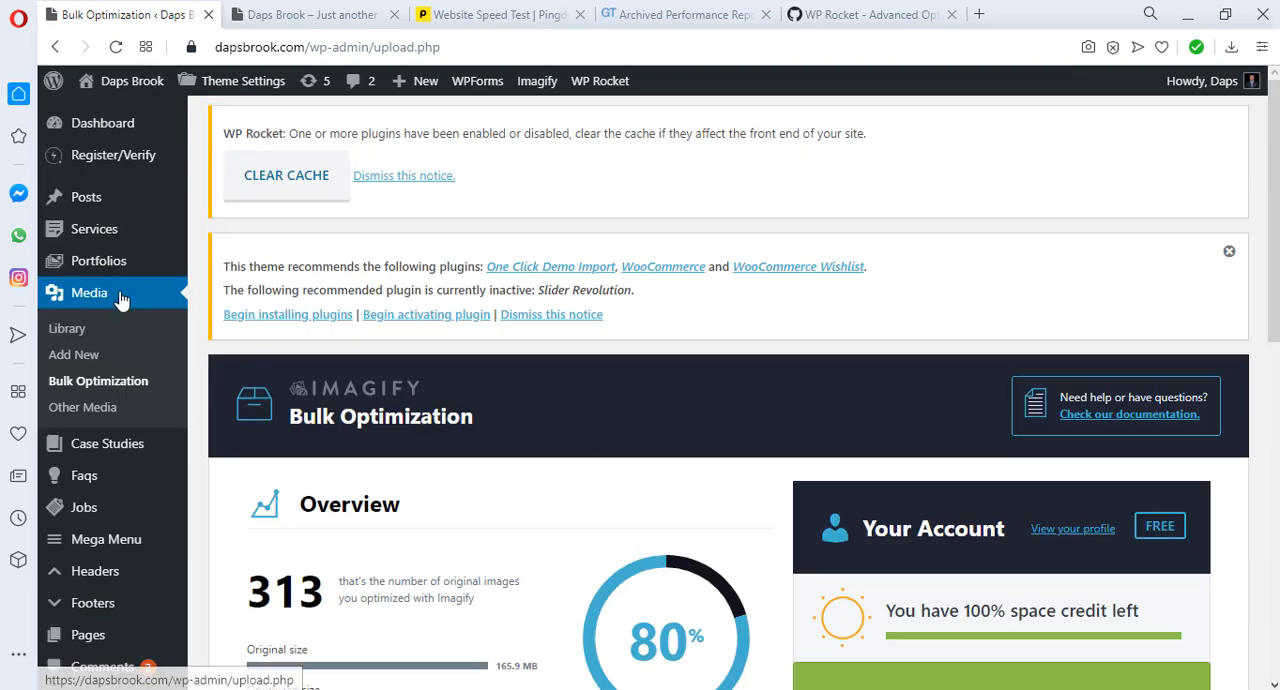
middle_click(64, 329)
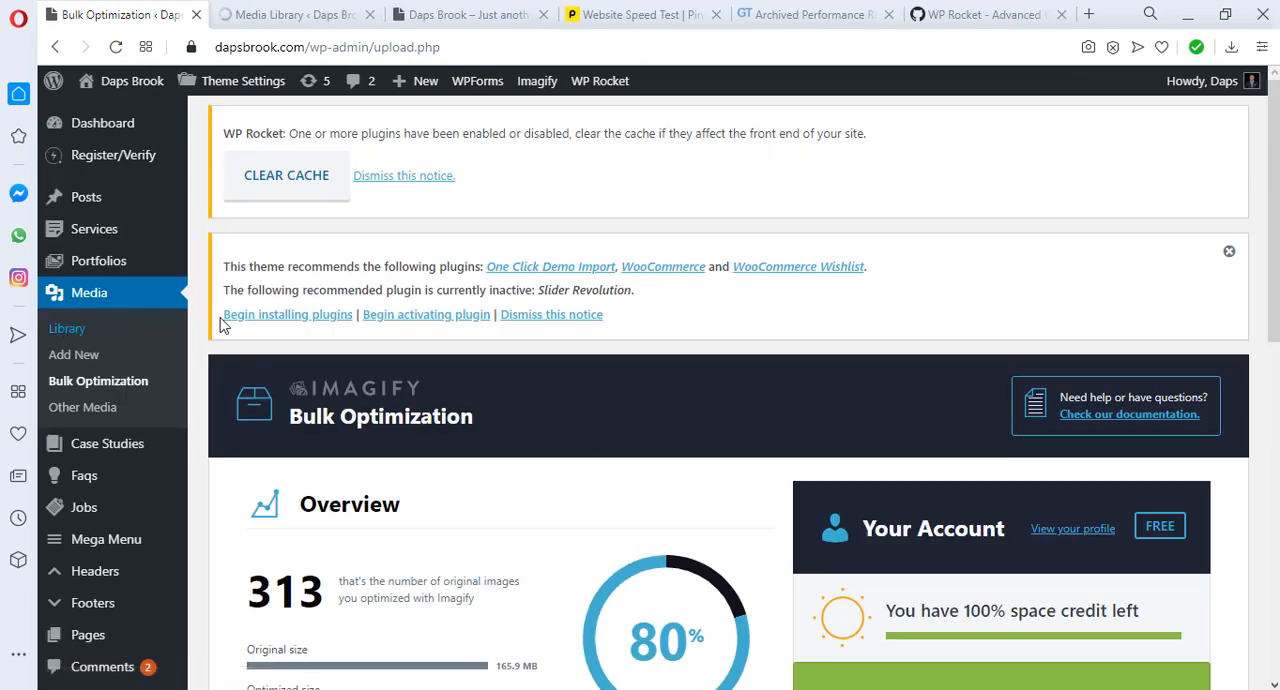
left_click(290, 15)
scroll(600, 241, "down", 6)
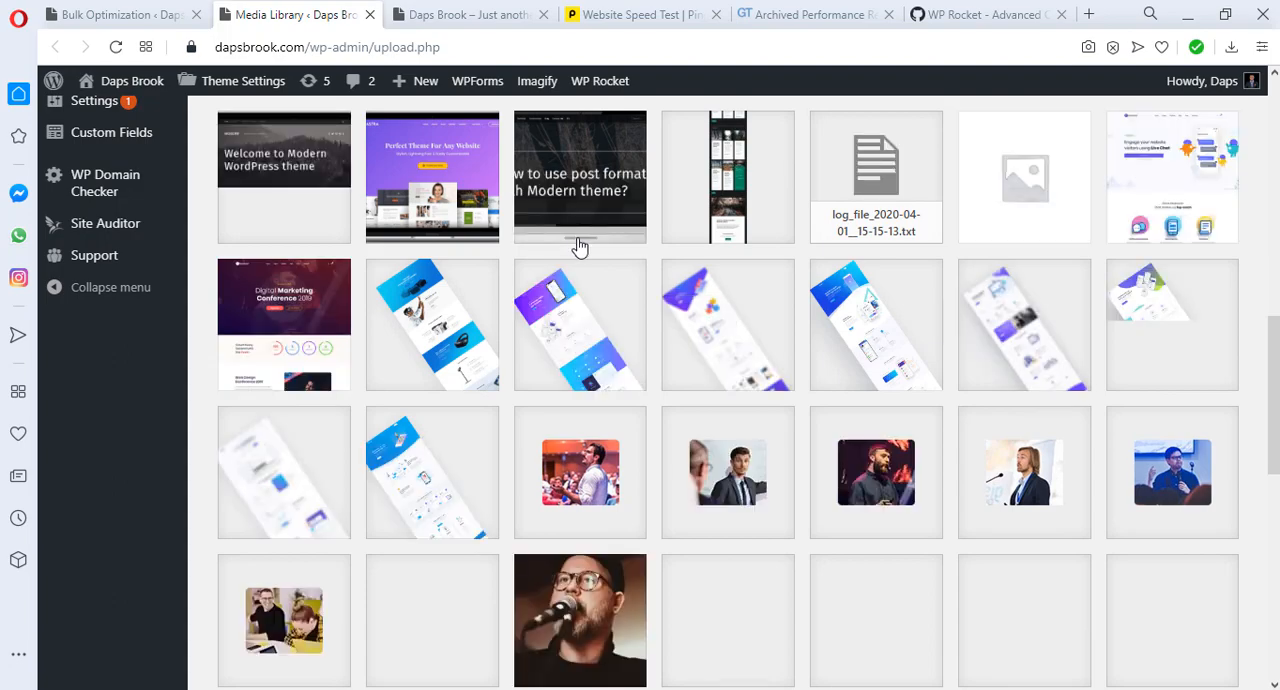
scroll(590, 258, "down", 5)
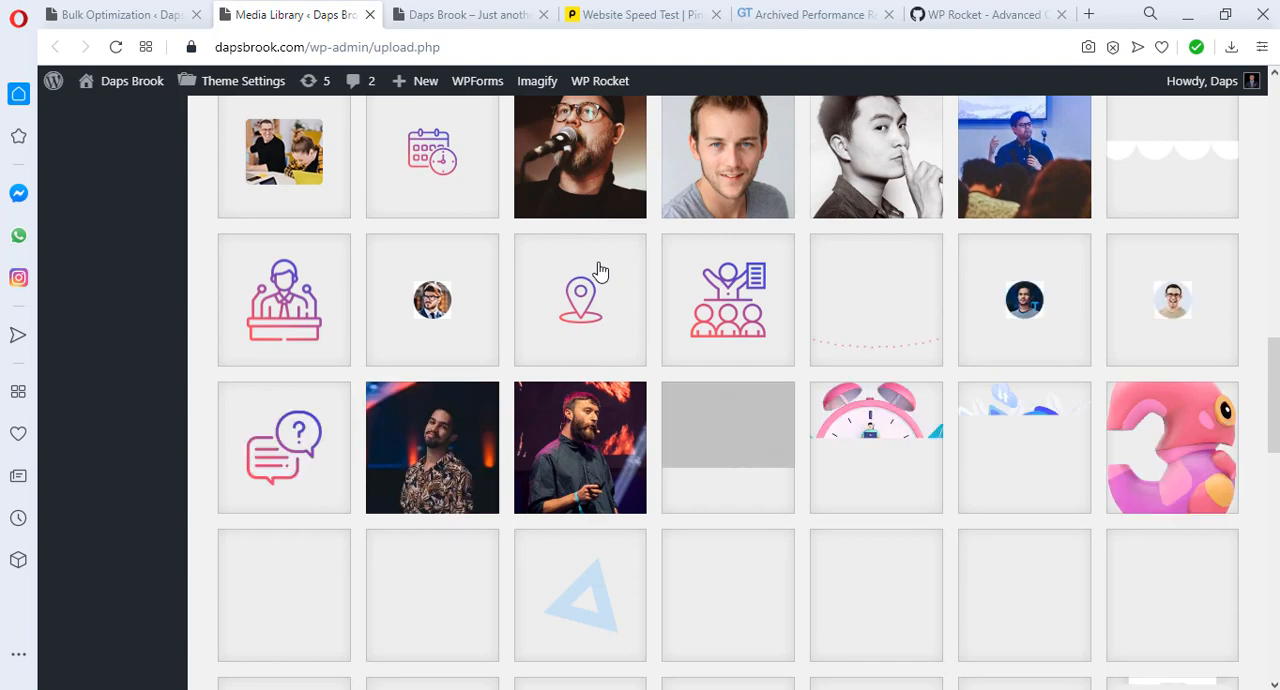
scroll(600, 272, "down", 5)
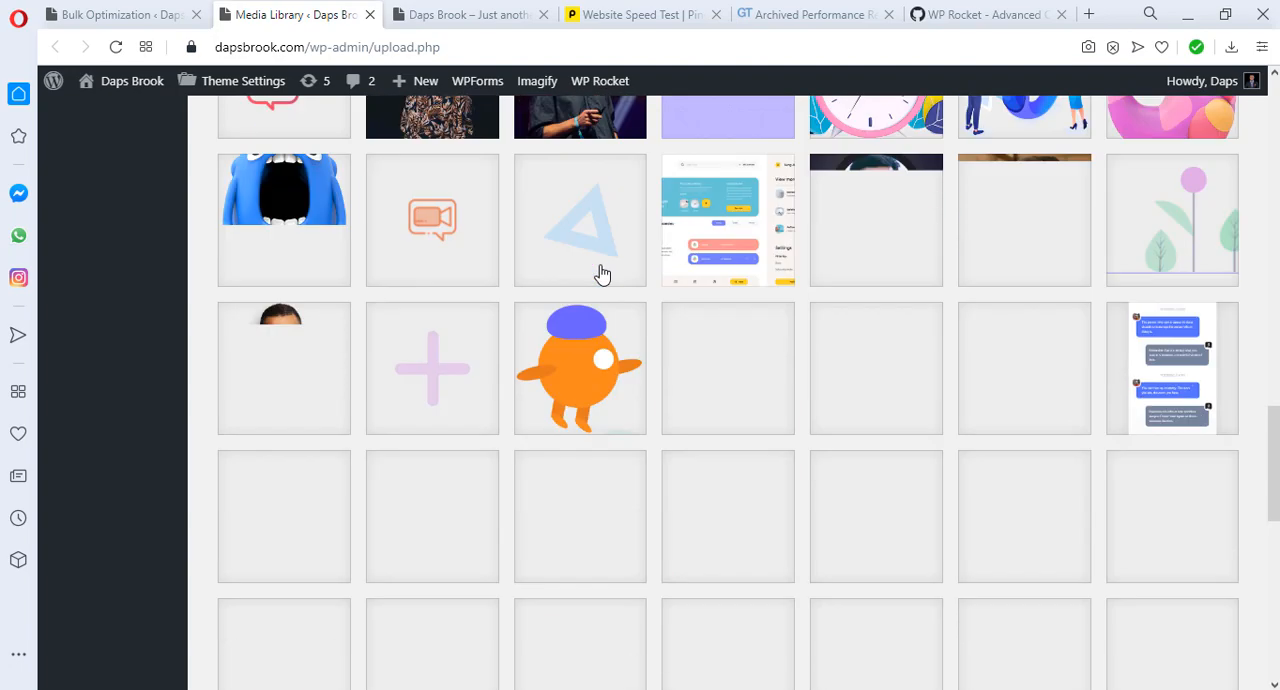
scroll(602, 275, "down", 3)
scroll(567, 431, "down", 7)
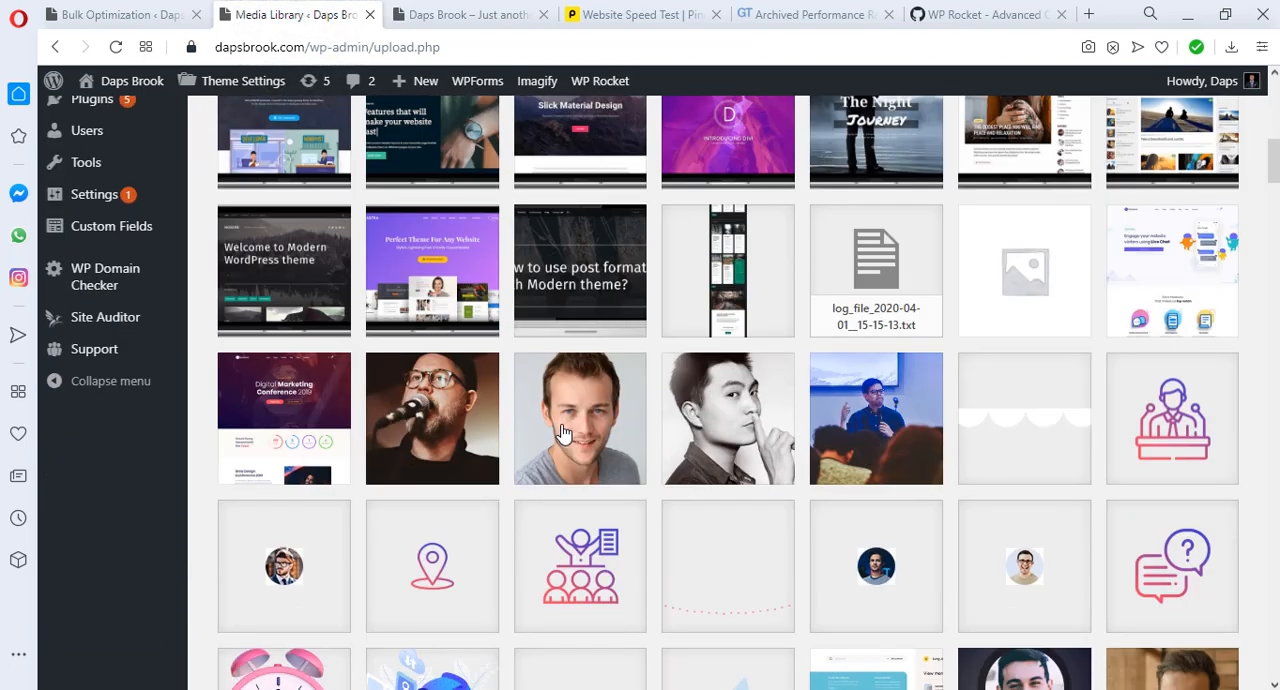
Step: Run Imagify's bulk optimization on all Media Library images and dismiss the message about used credits
left_click(112, 18)
scroll(689, 343, "down", 2)
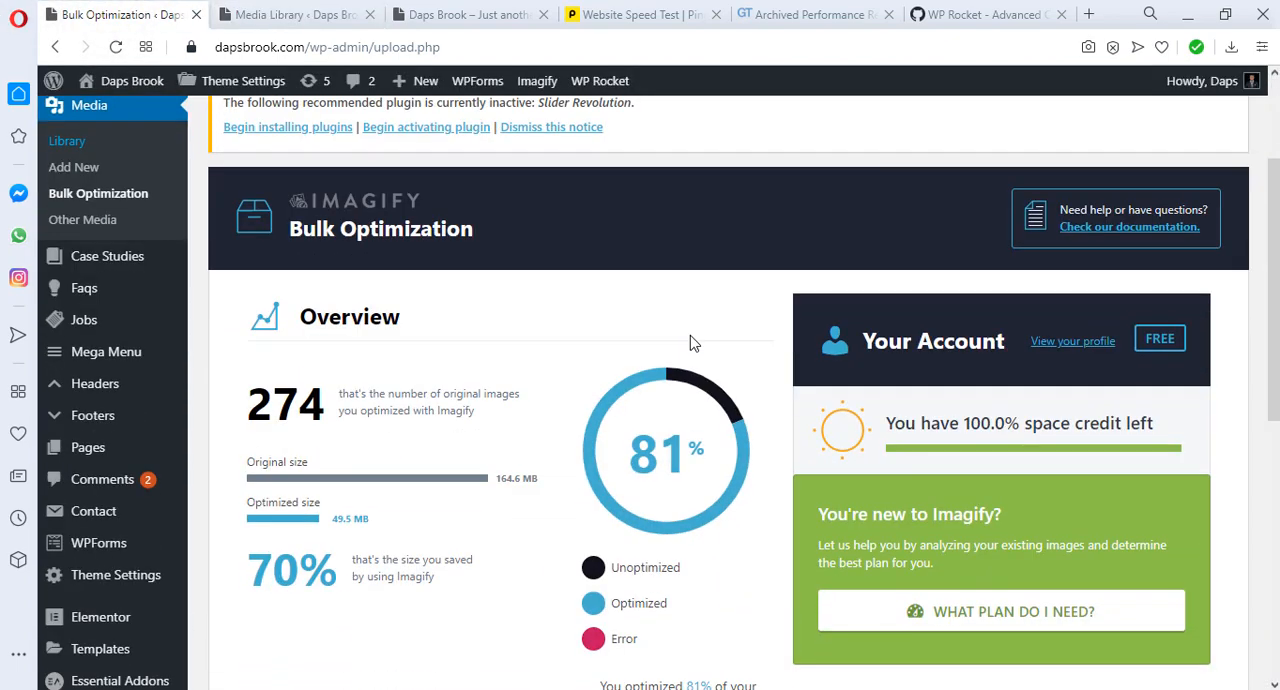
scroll(689, 343, "down", 2)
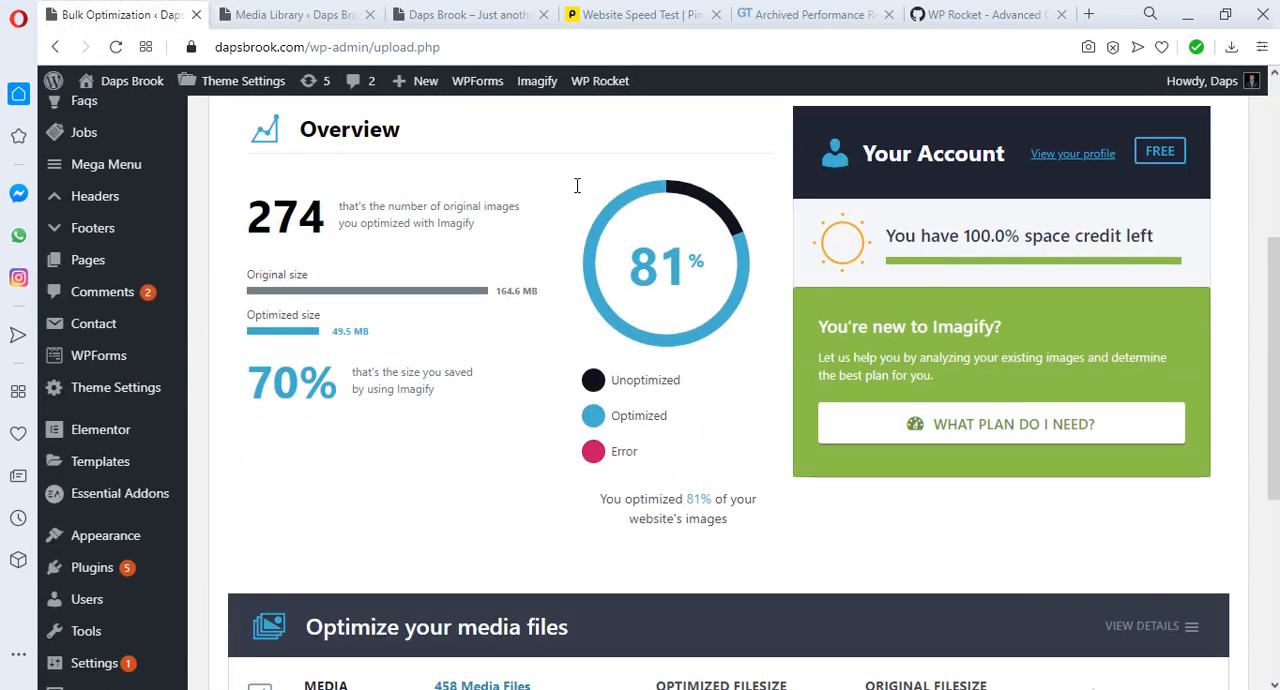
scroll(540, 270, "down", 5)
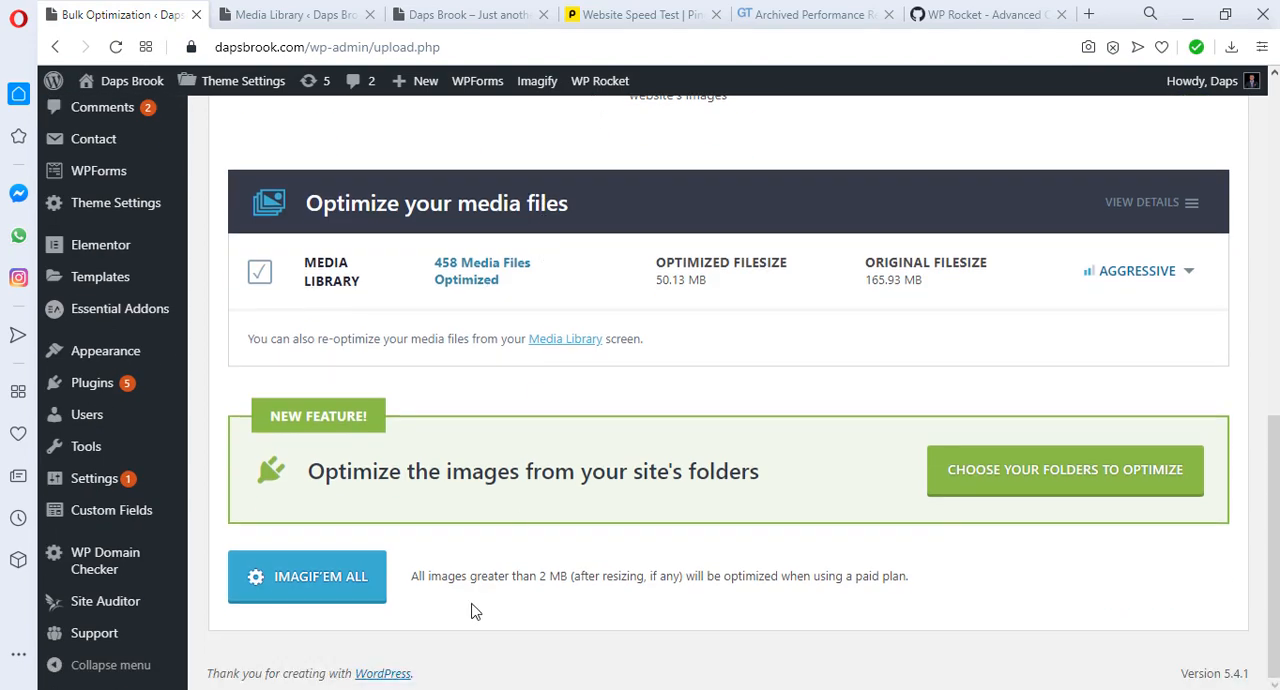
left_click(334, 580)
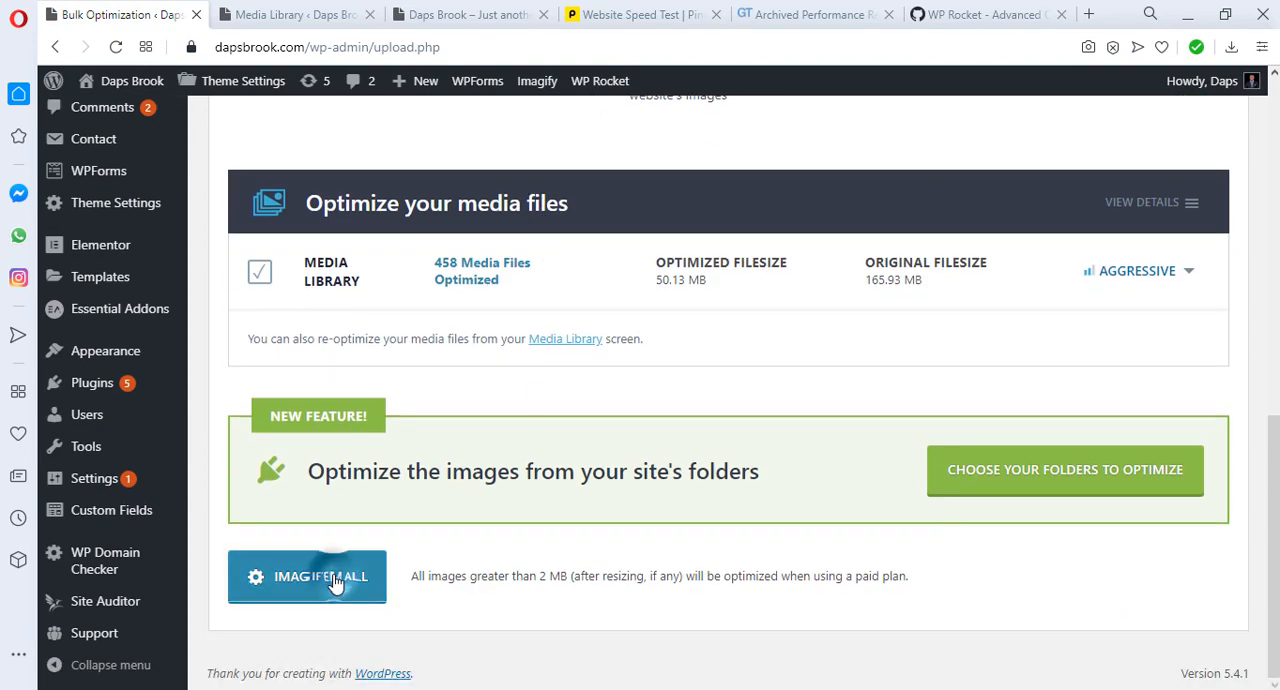
left_click(728, 595)
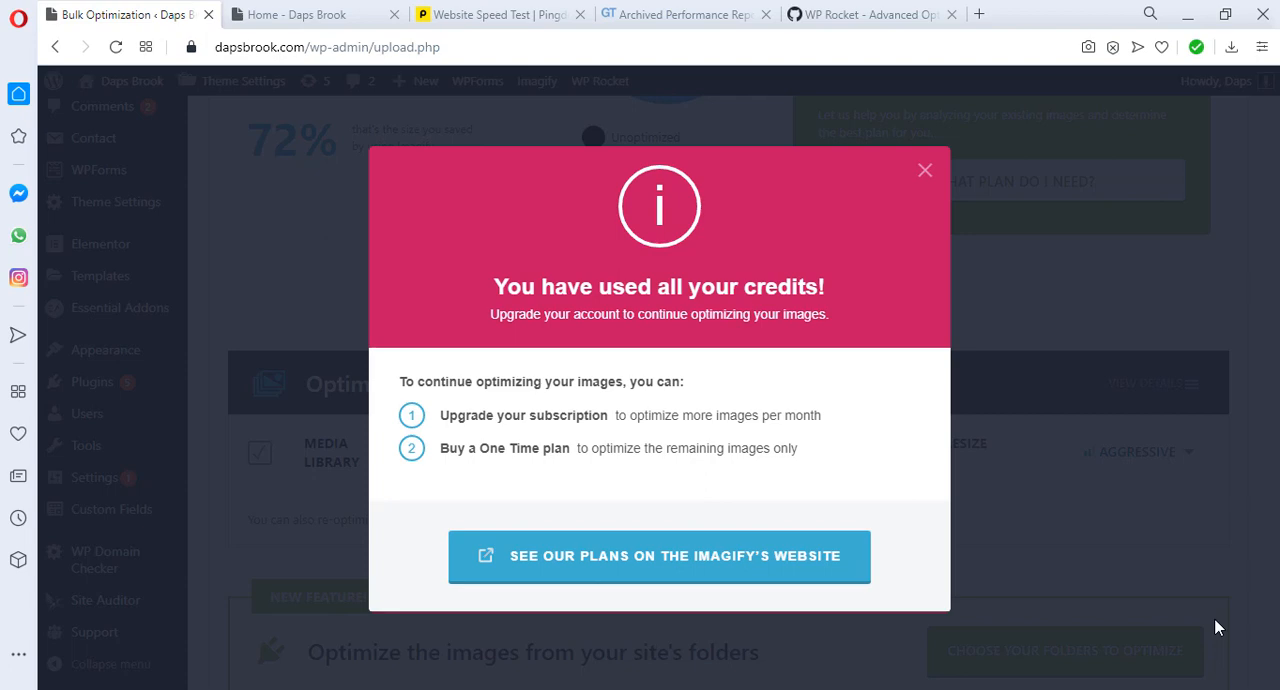
left_click(922, 176)
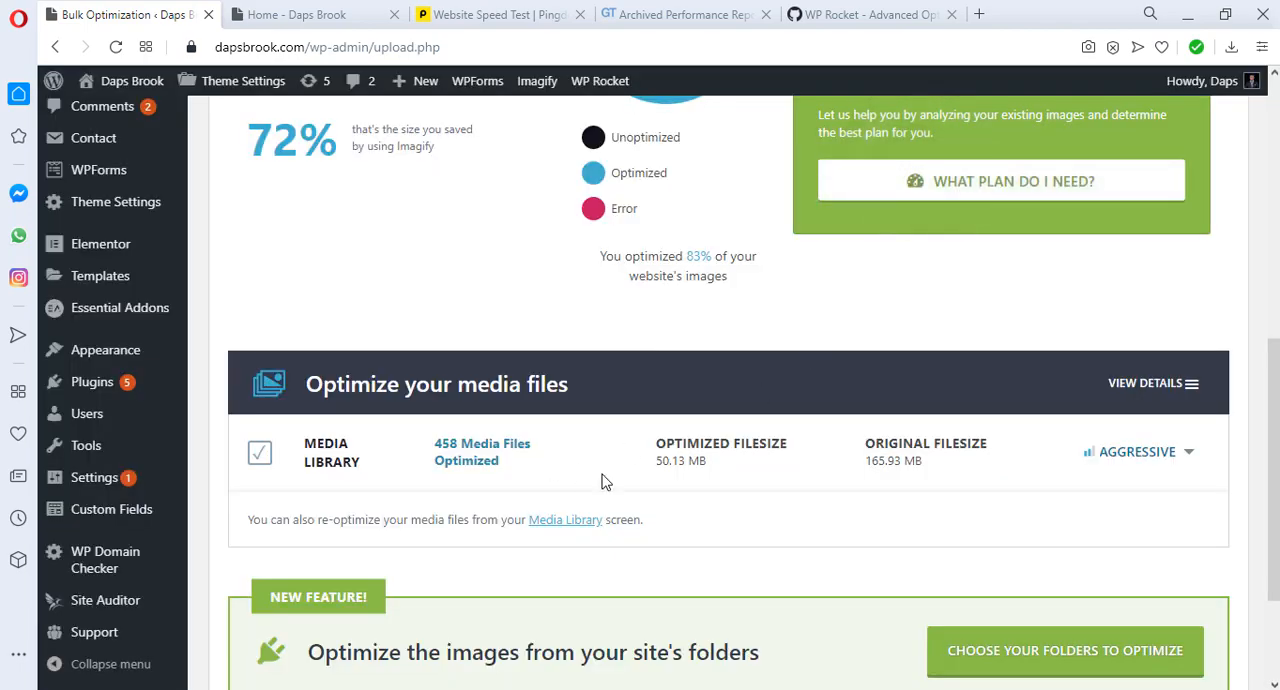
scroll(604, 482, "up", 3)
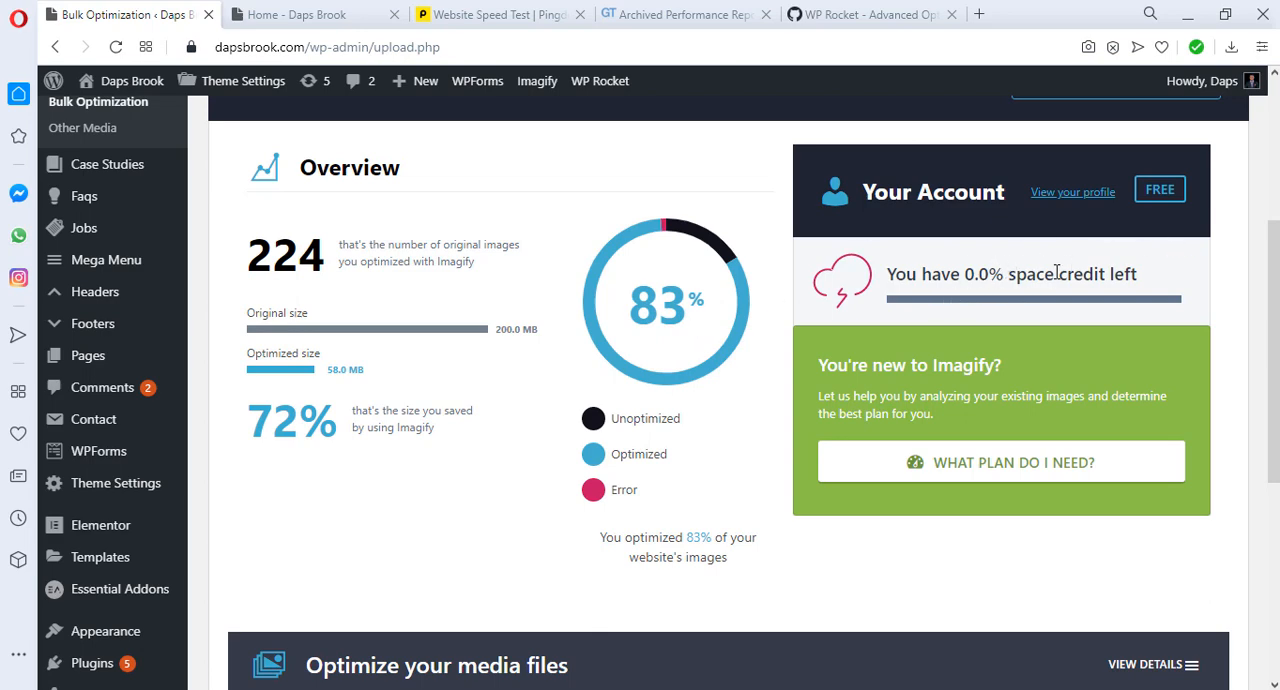
Step: Review the Imagify Bulk Optimization overview, account credit and Media Library optimization figures
scroll(590, 405, "down", 5)
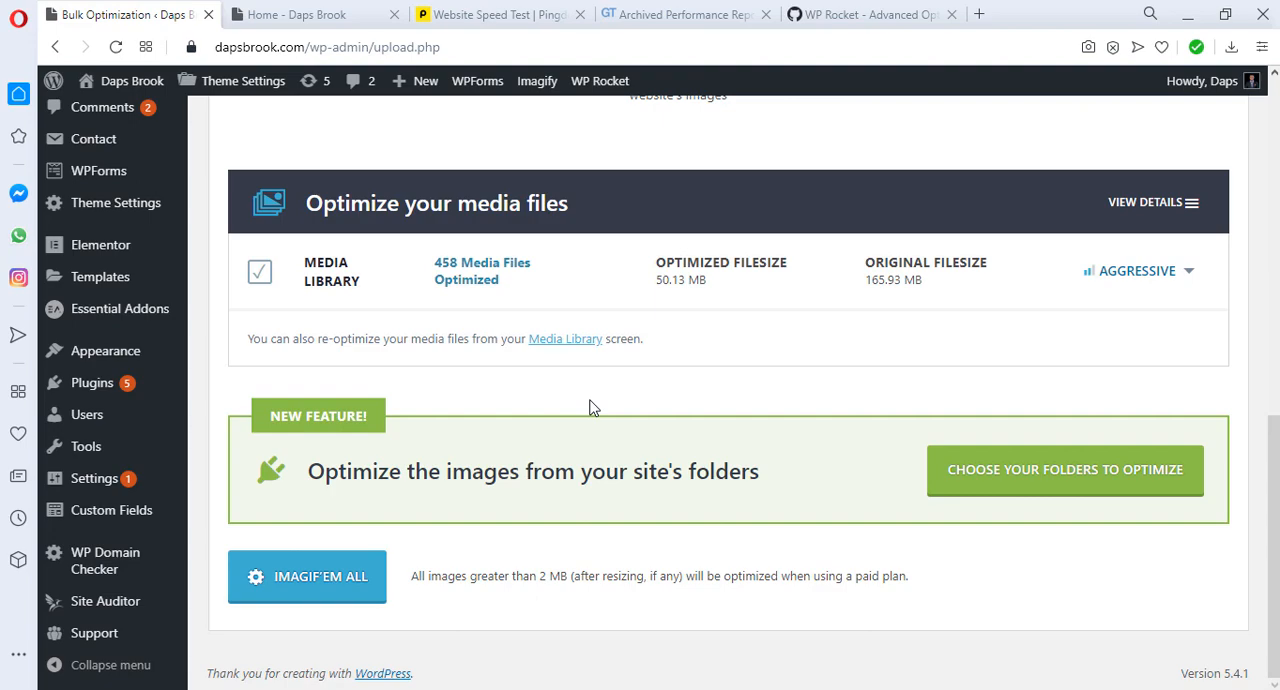
scroll(590, 405, "up", 4)
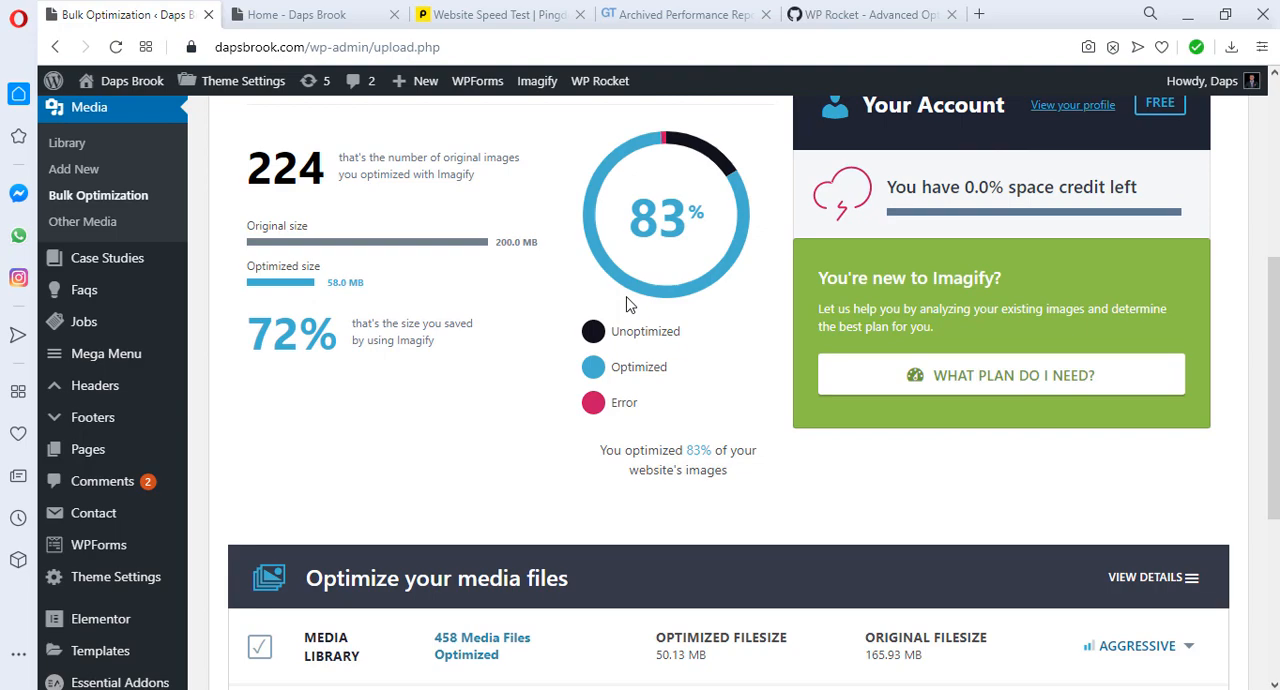
scroll(629, 305, "up", 3)
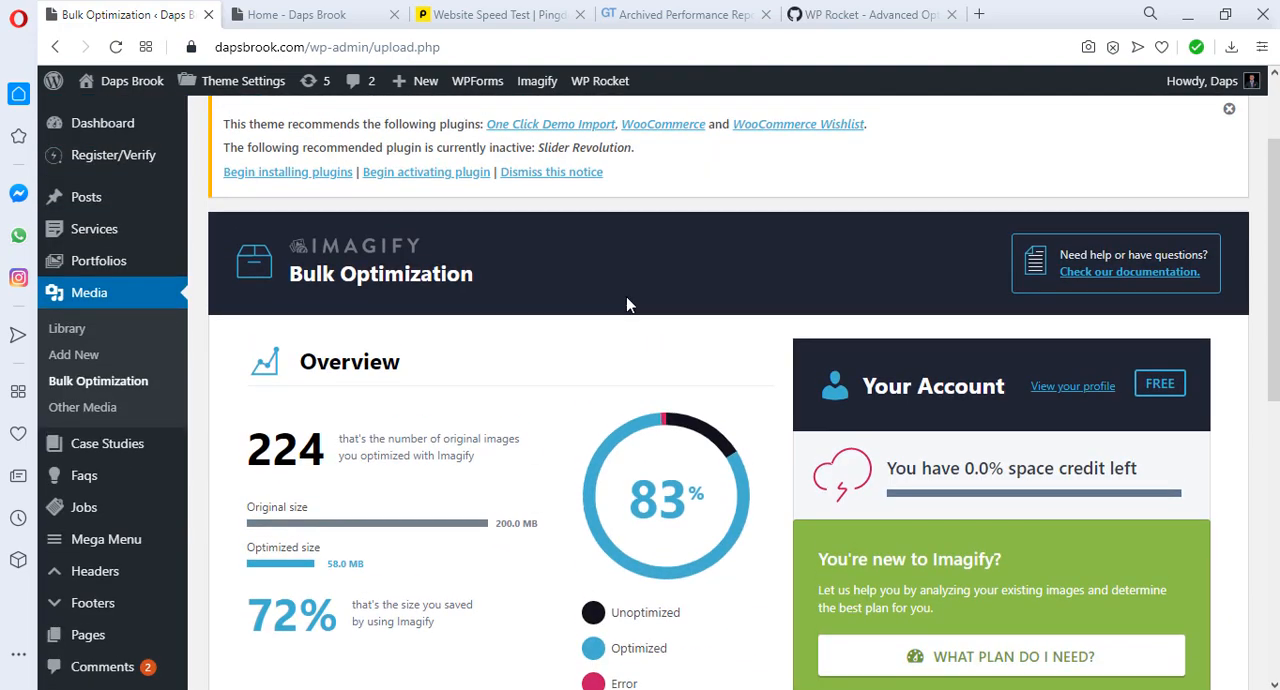
scroll(625, 305, "down", 2)
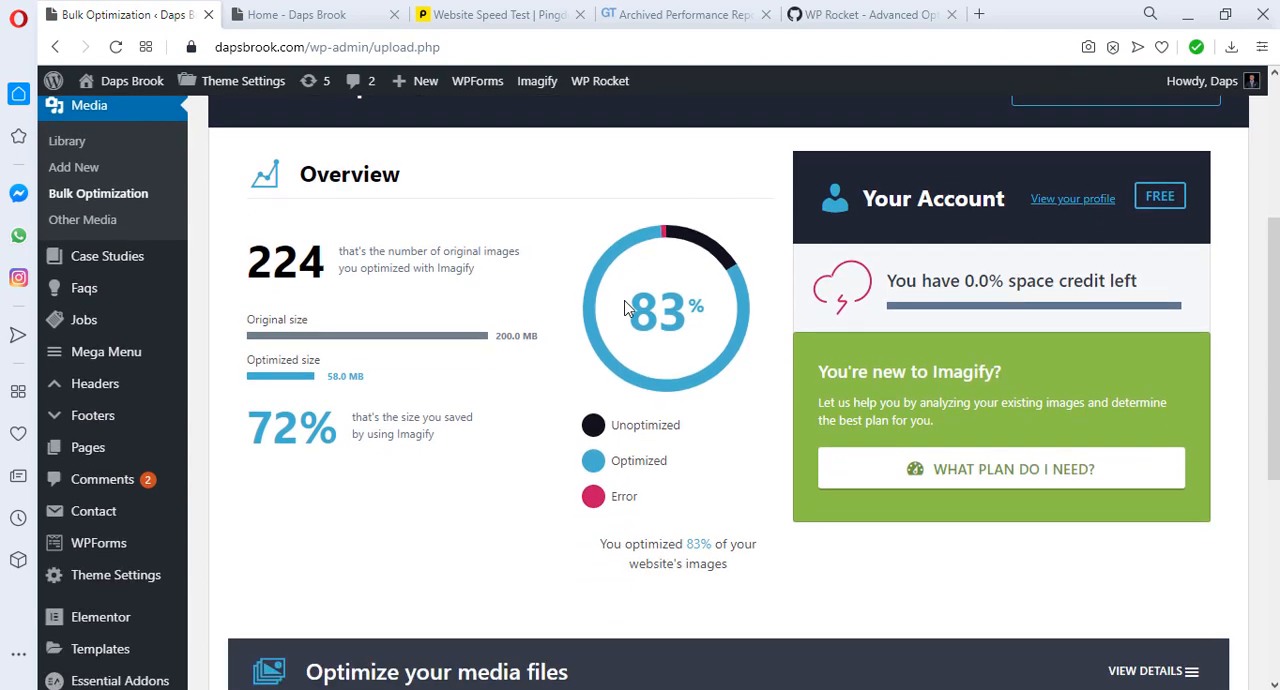
scroll(625, 307, "down", 2)
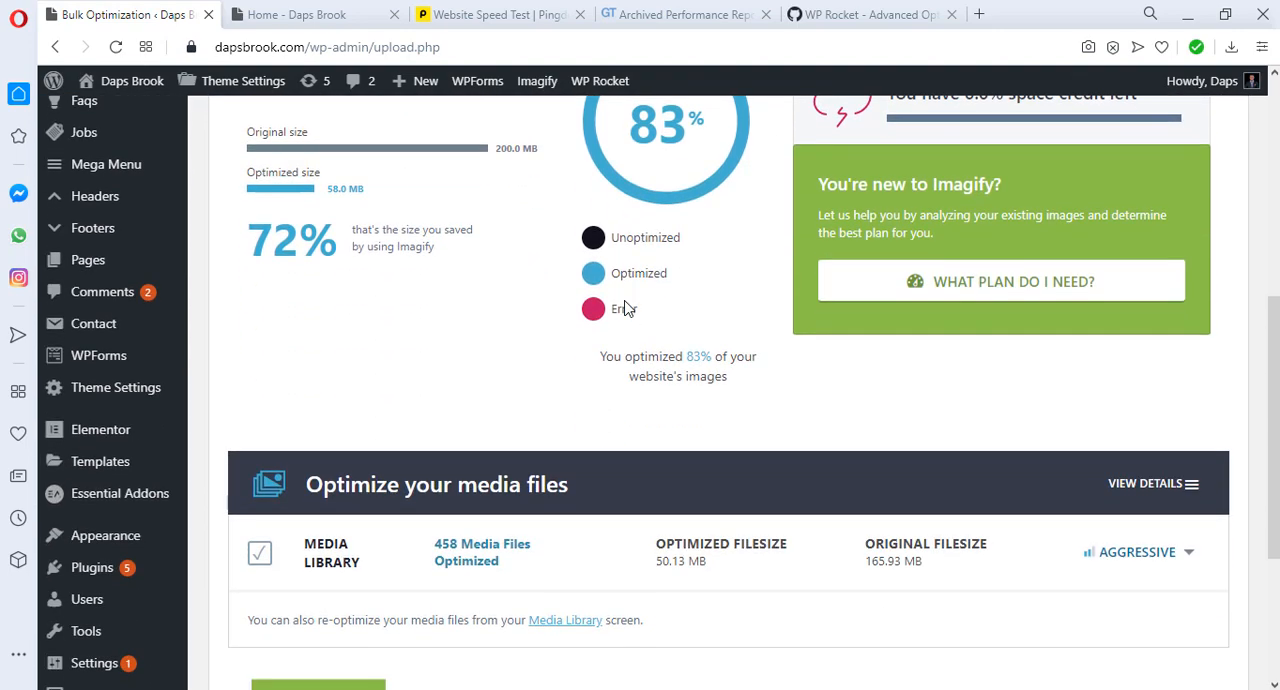
scroll(625, 307, "down", 1)
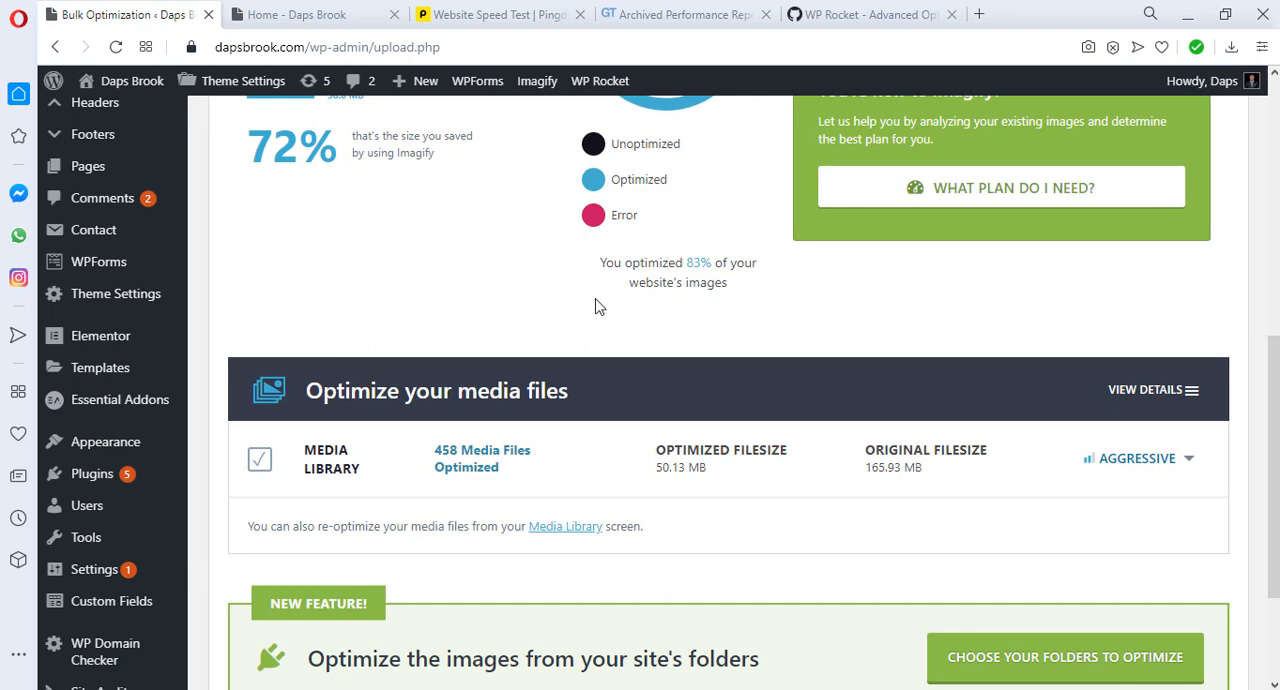
Step: Open cloudflare.com in a new browser tab and log in to the Cloudflare account with its password
left_click(982, 15)
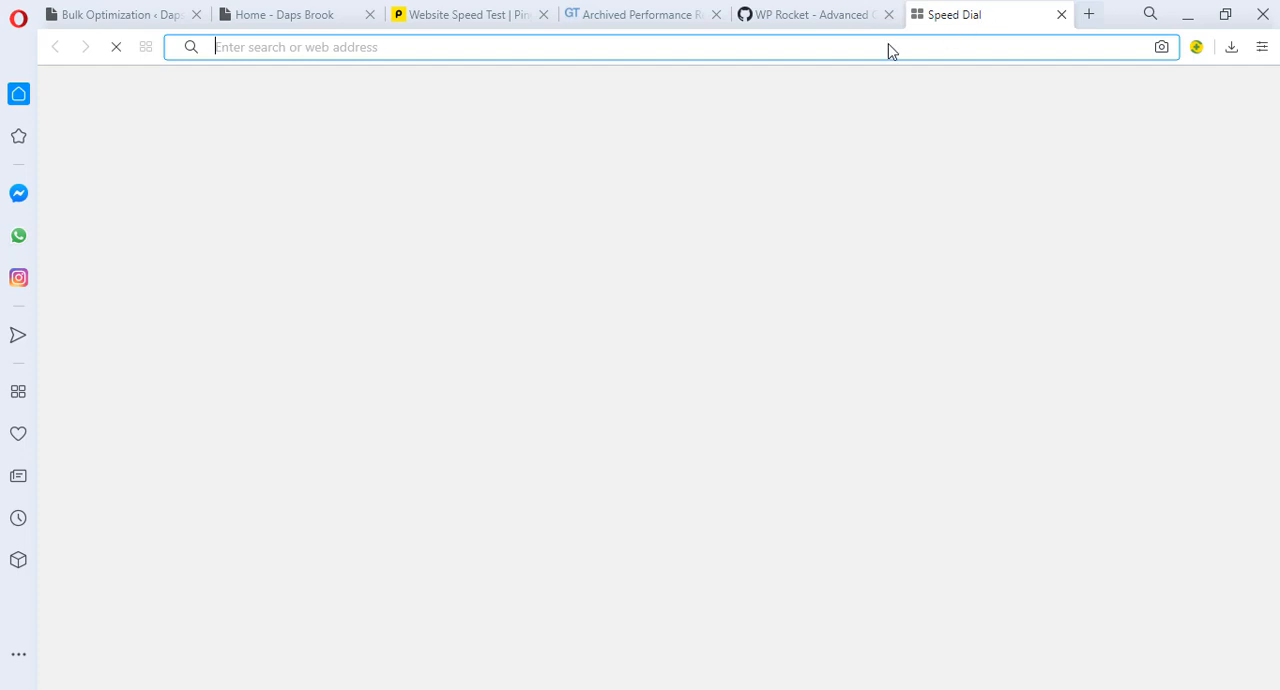
left_click(565, 45)
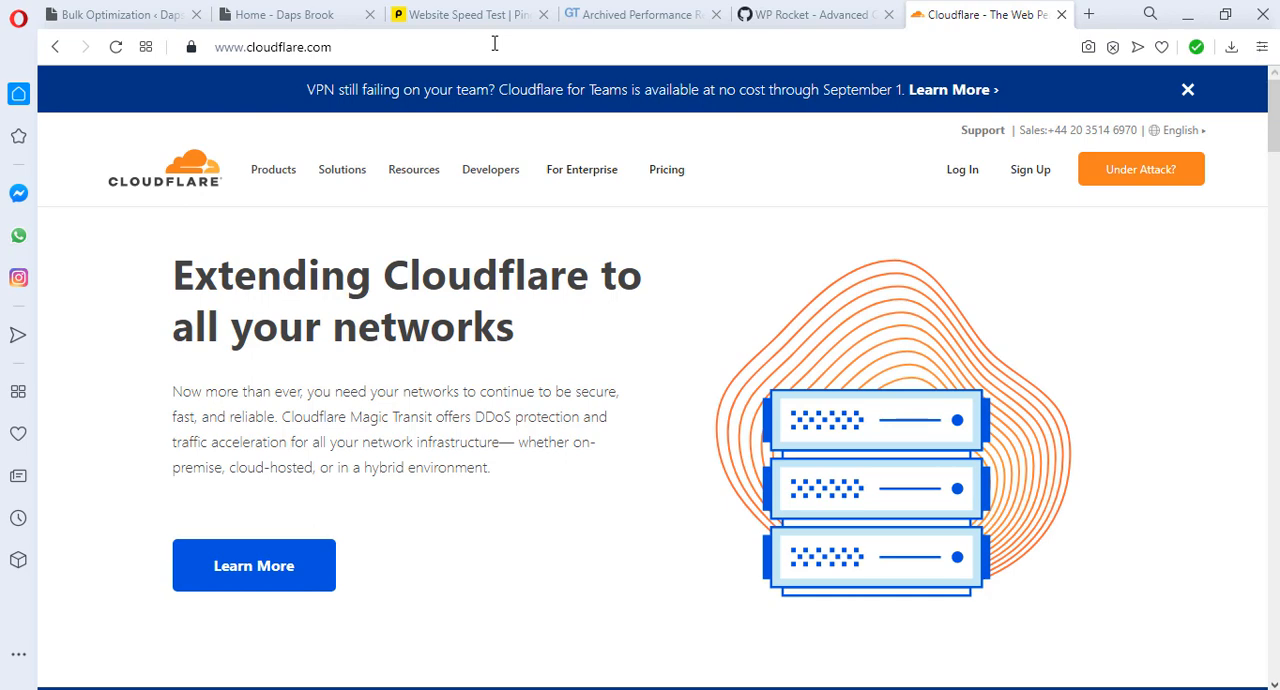
left_click(957, 176)
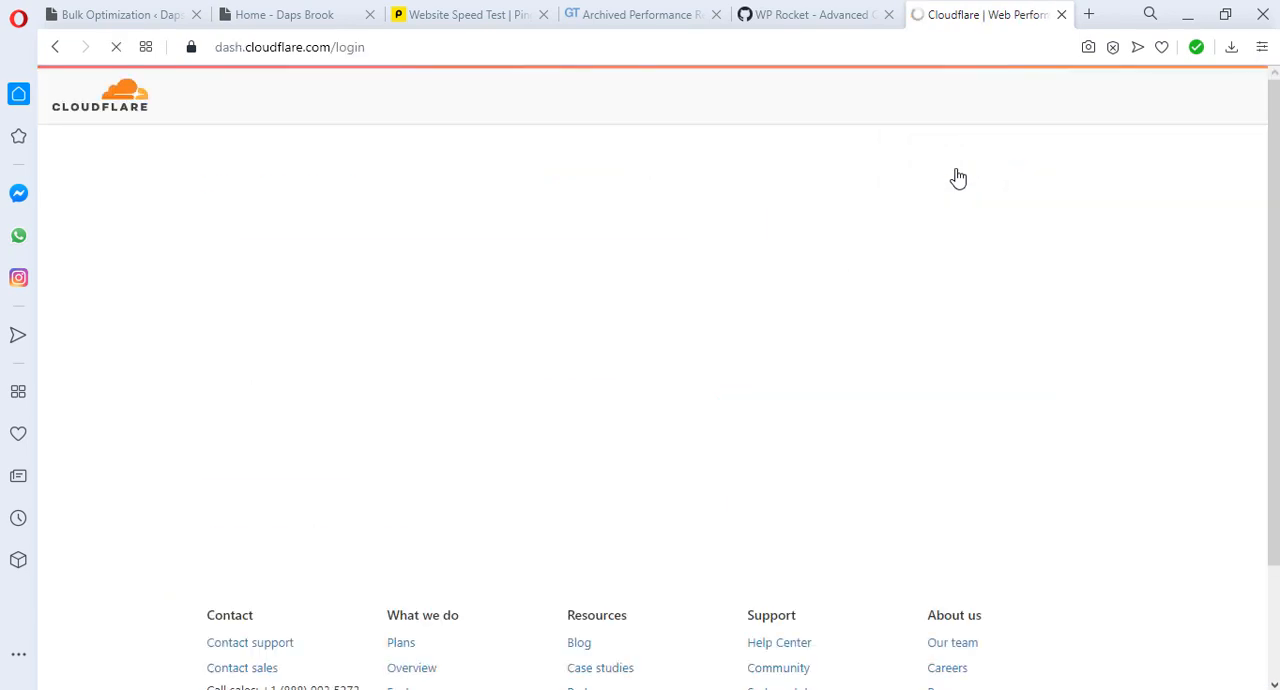
left_click(294, 360)
type("•")
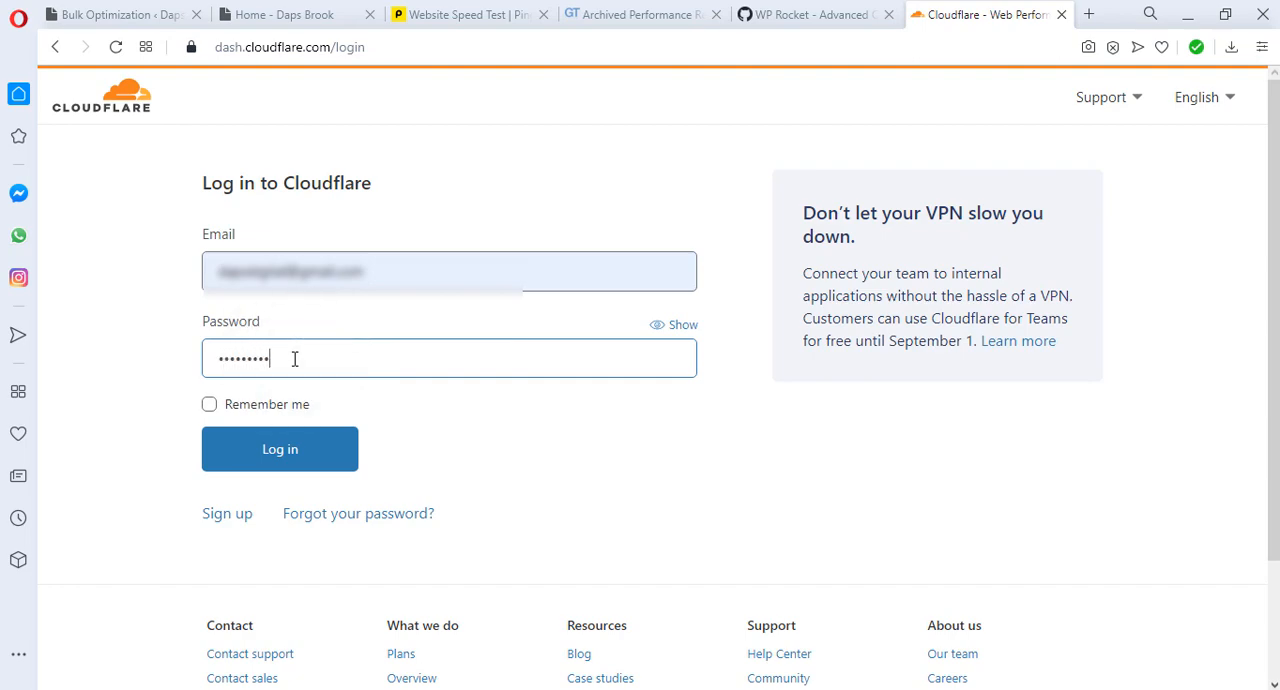
type("•••••••••••••••")
key("Return")
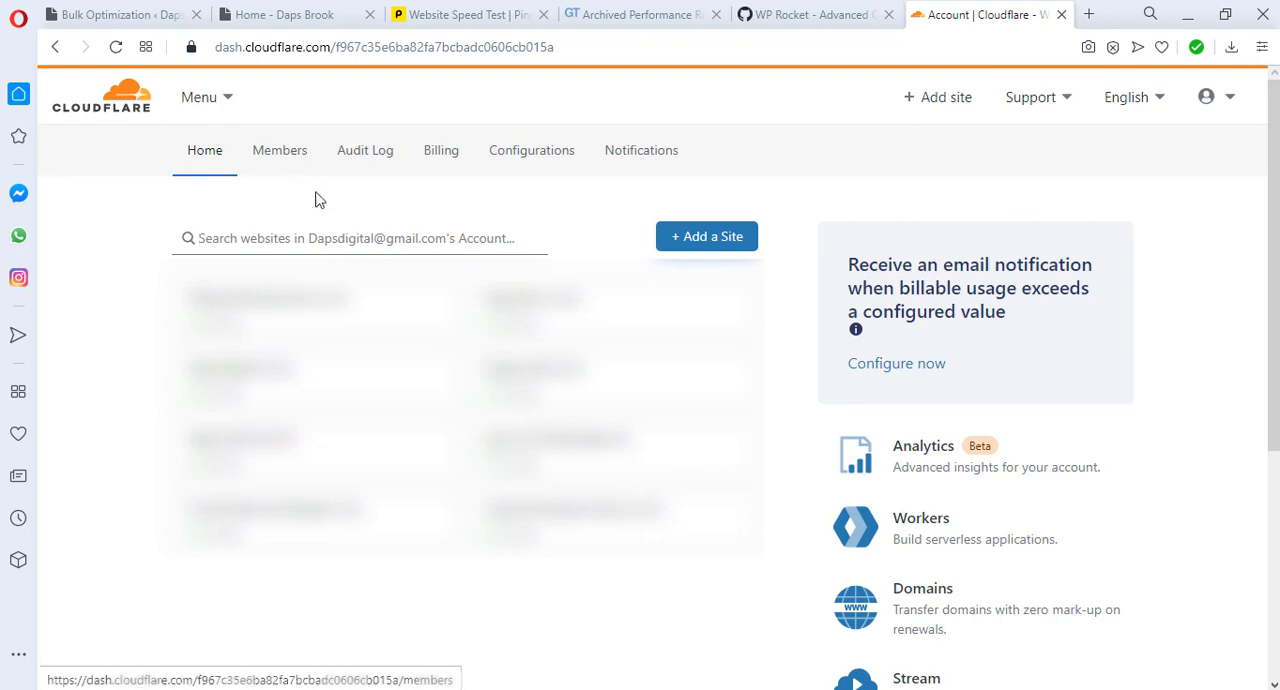
left_click(702, 242)
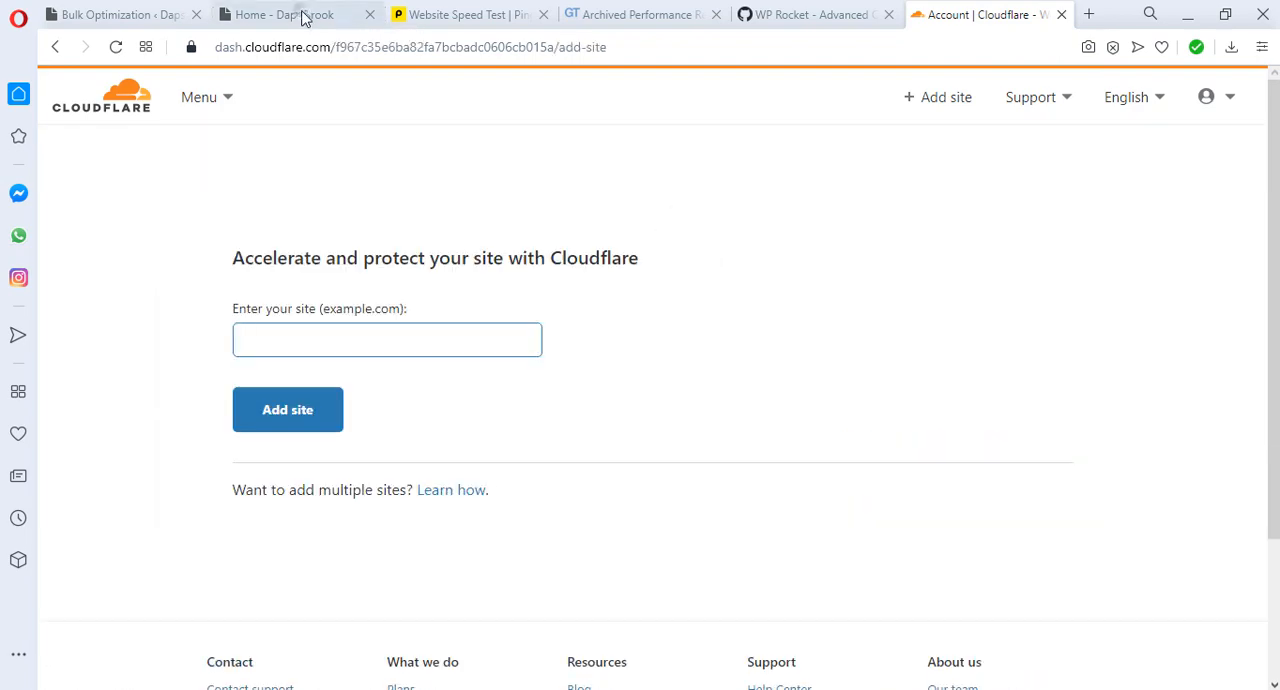
left_click(290, 15)
left_click(262, 48)
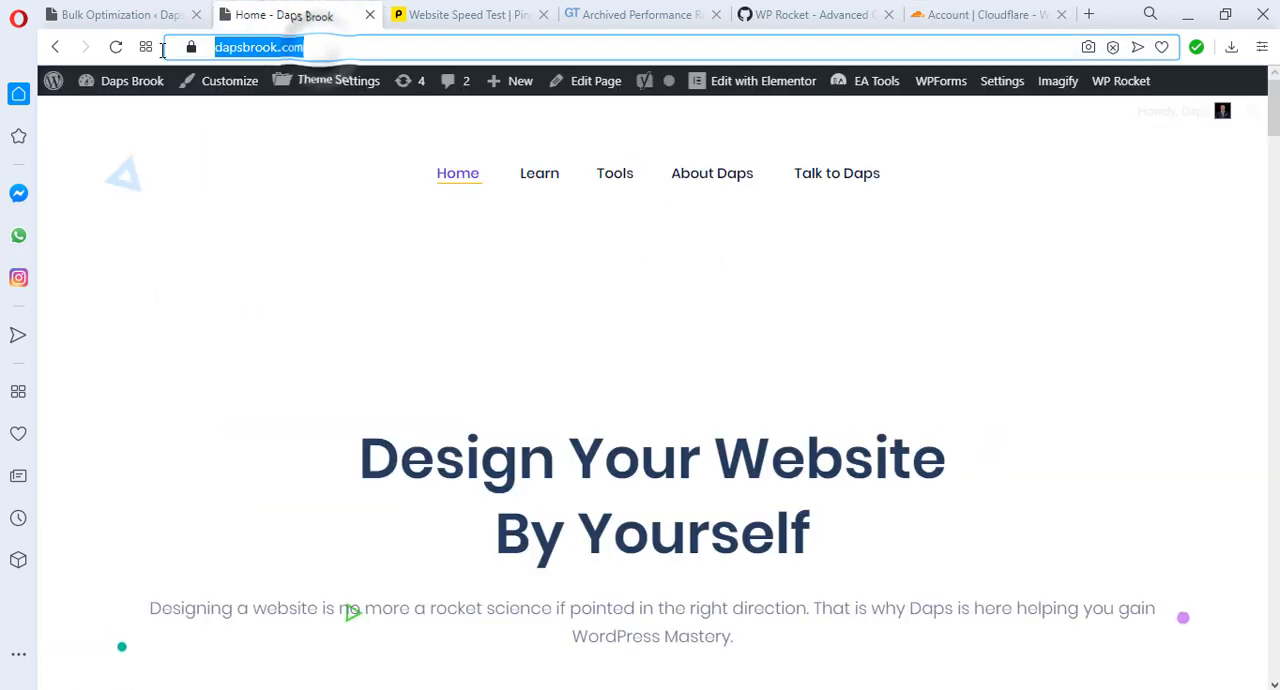
right_click(252, 52)
left_click(278, 110)
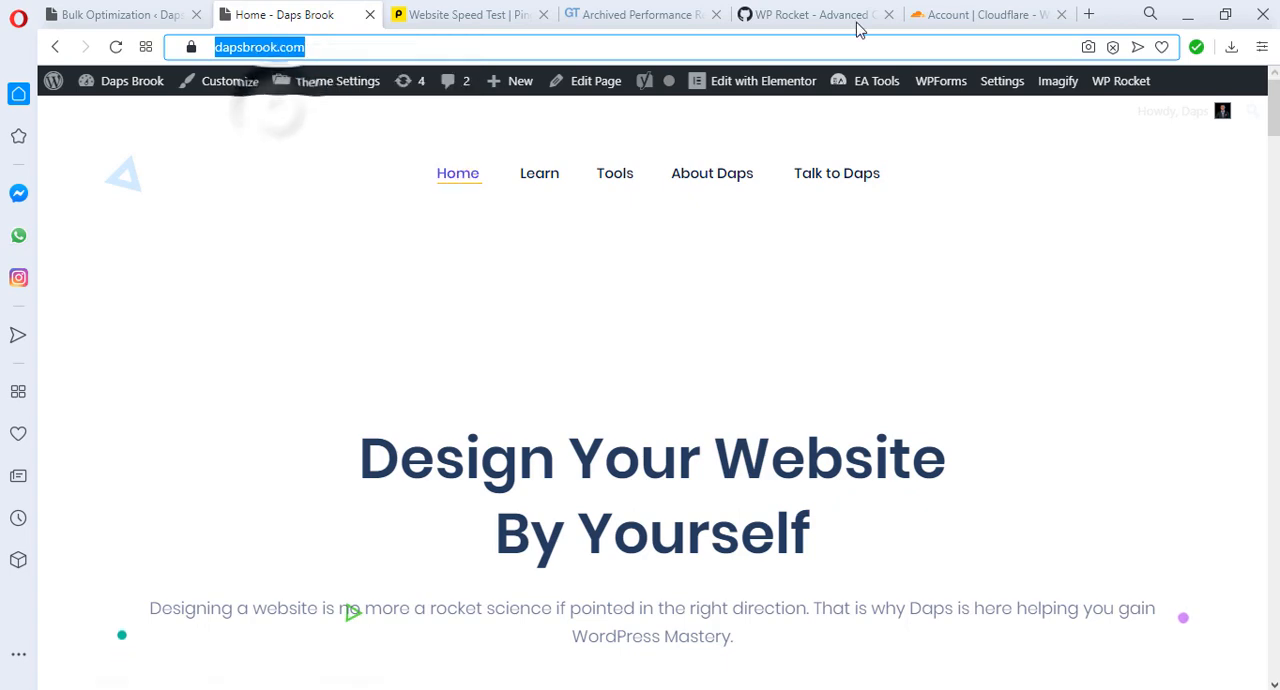
left_click(980, 14)
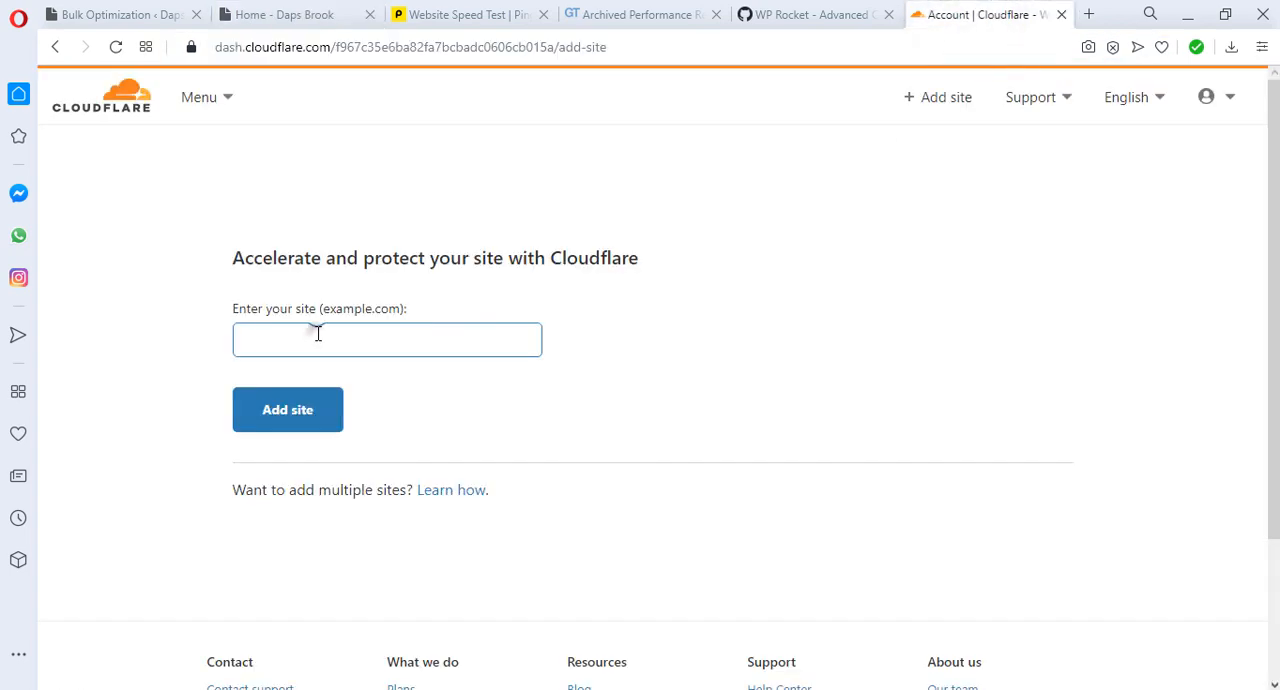
right_click(317, 334)
left_click(366, 436)
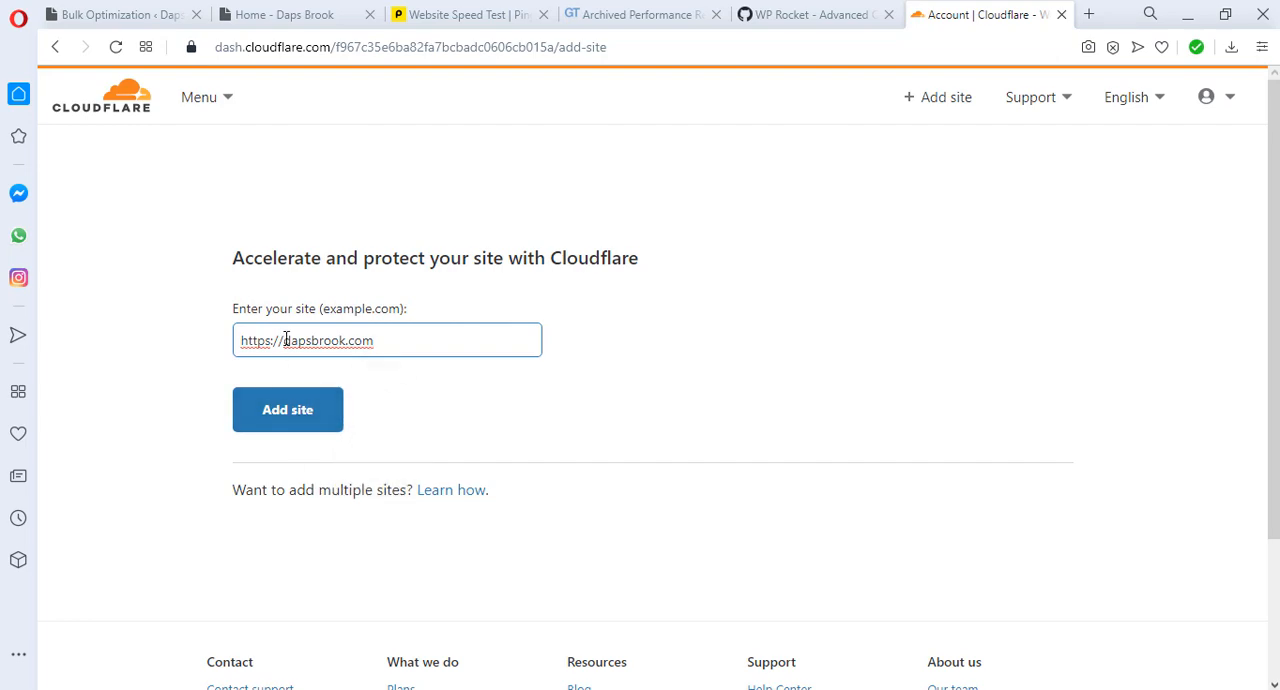
left_click_drag(286, 340, 237, 348)
key("BackSpace")
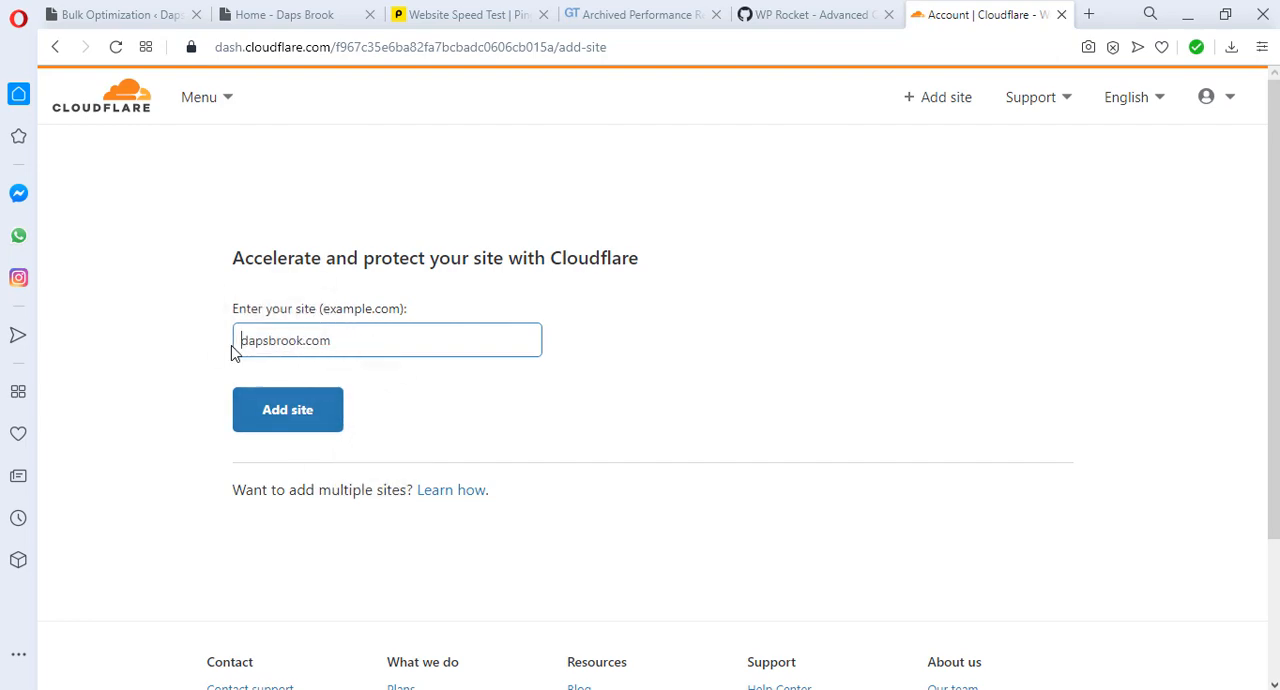
left_click(275, 415)
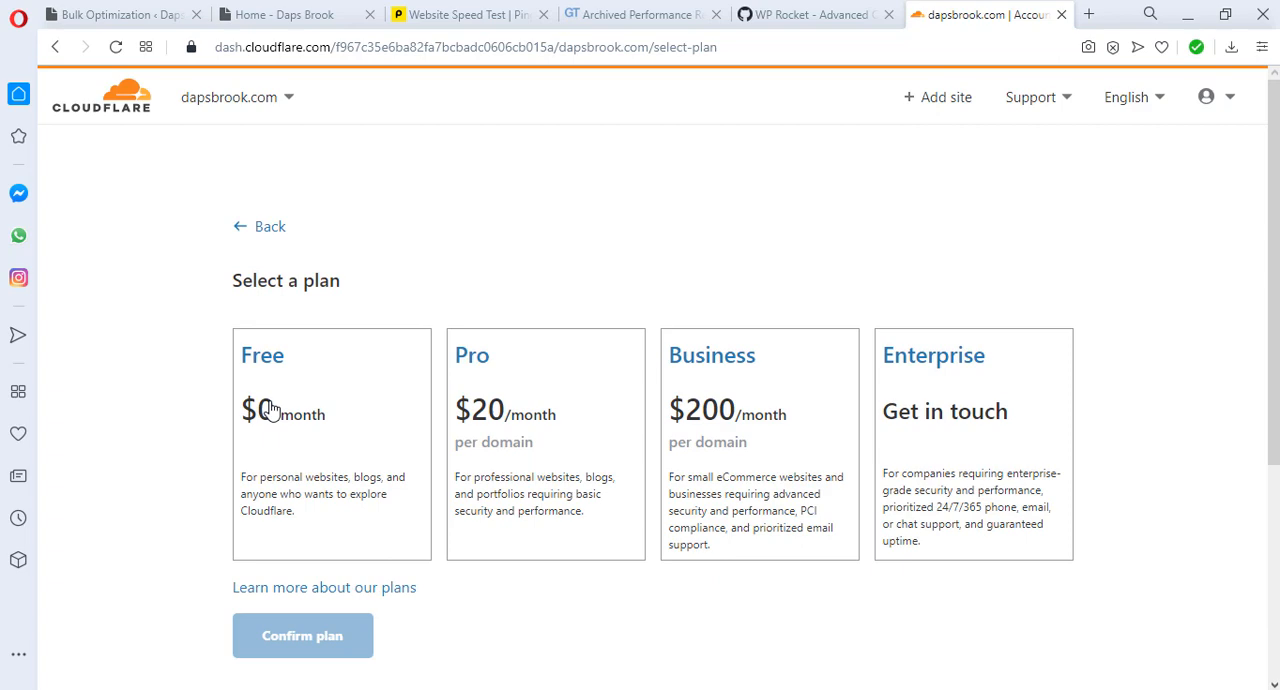
Step: Select the Free $0/month plan for dapsbrook.com and confirm it
left_click(346, 446)
scroll(350, 447, "down", 2)
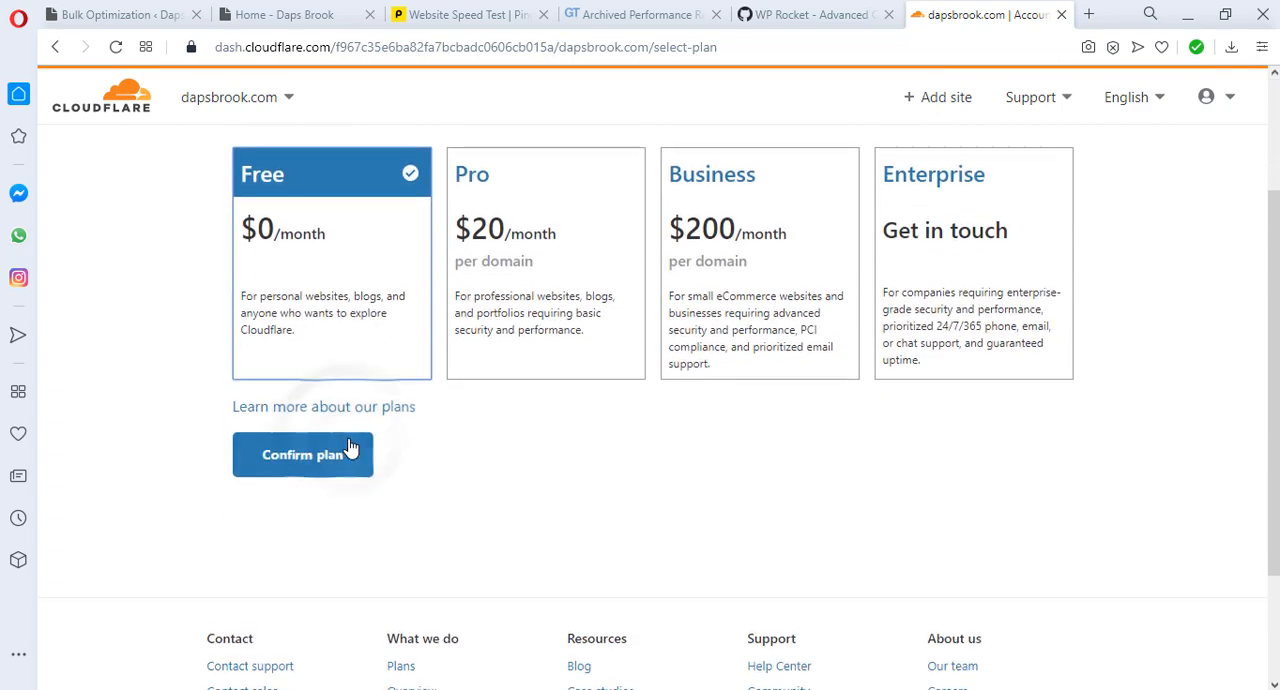
left_click(315, 456)
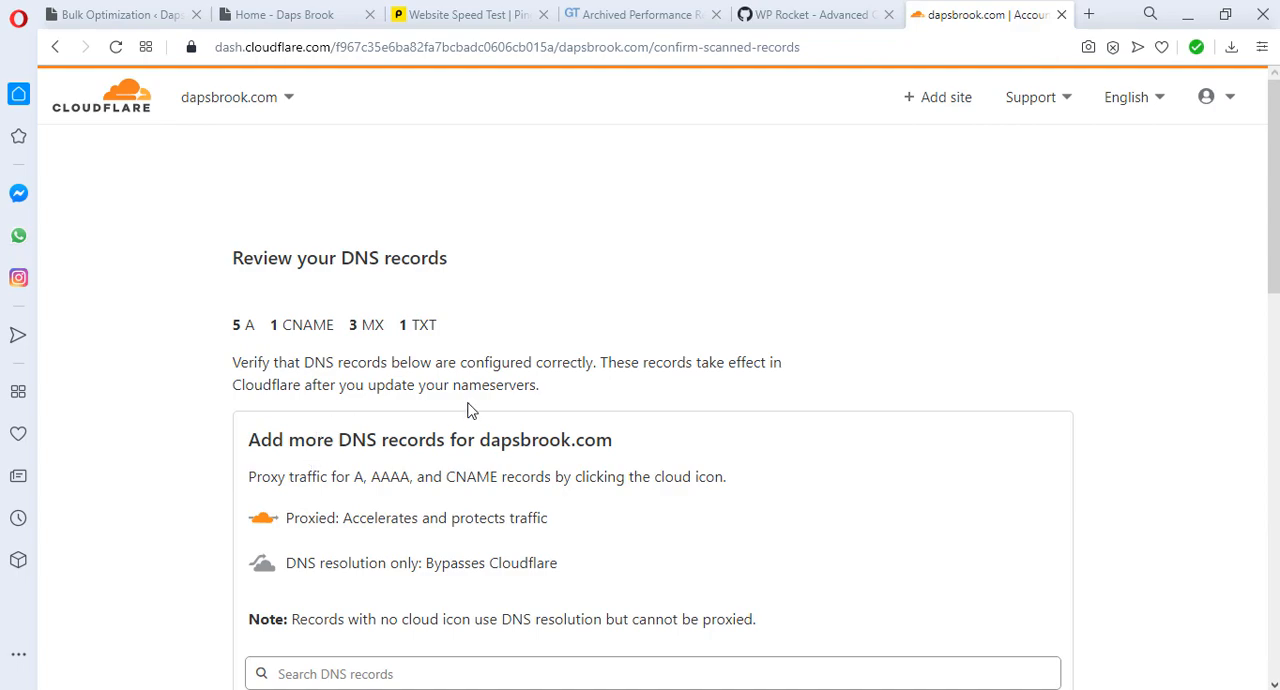
Step: Review the scanned DNS records for dapsbrook.com, accept them and bring up the replacement Cloudflare nameservers
scroll(468, 412, "down", 6)
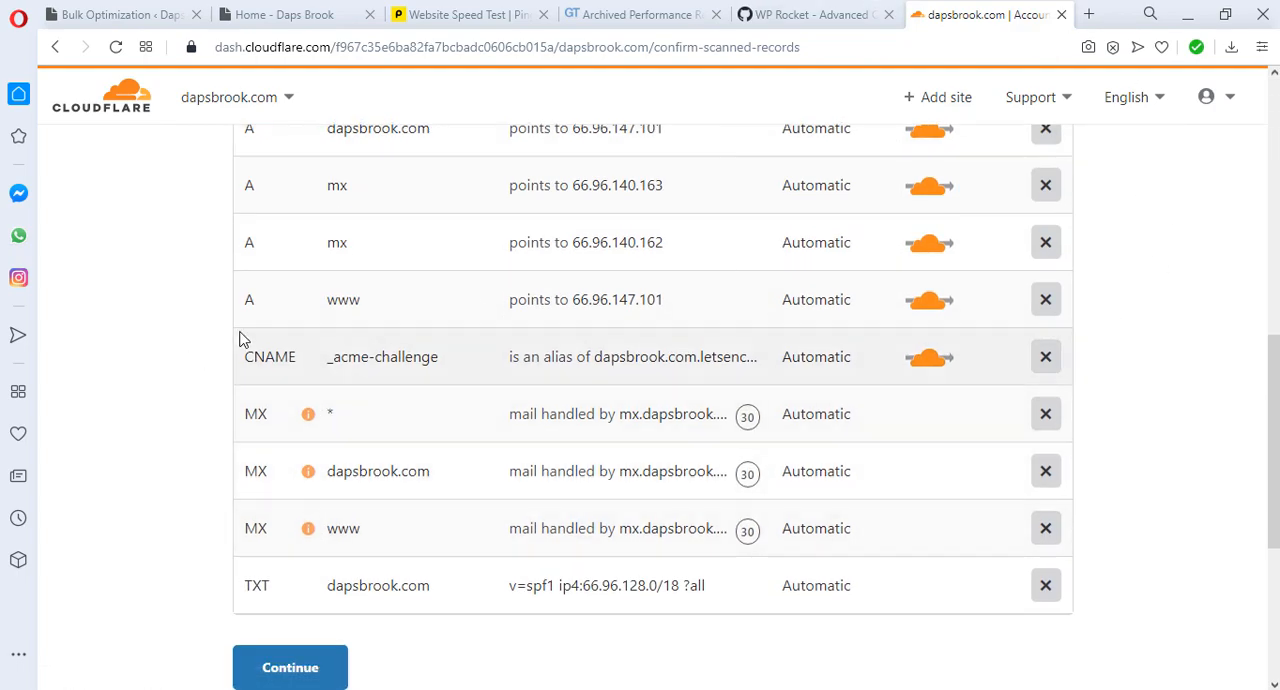
scroll(200, 323, "down", 3)
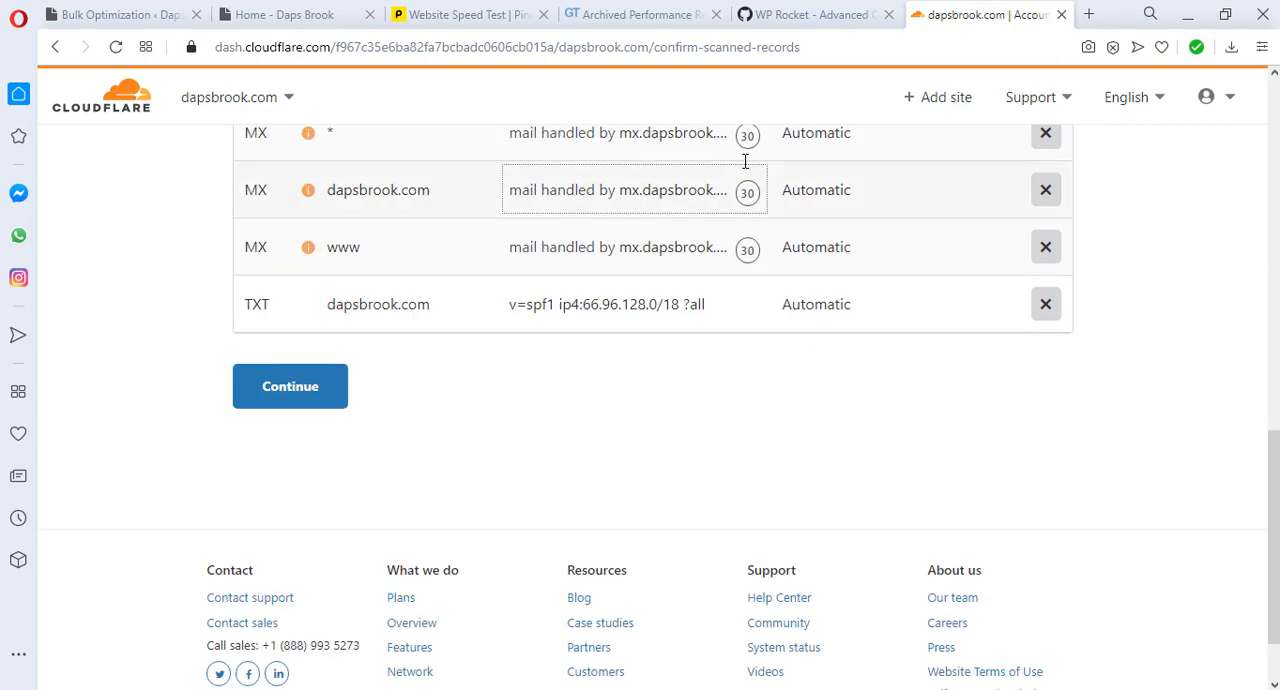
left_click(274, 388)
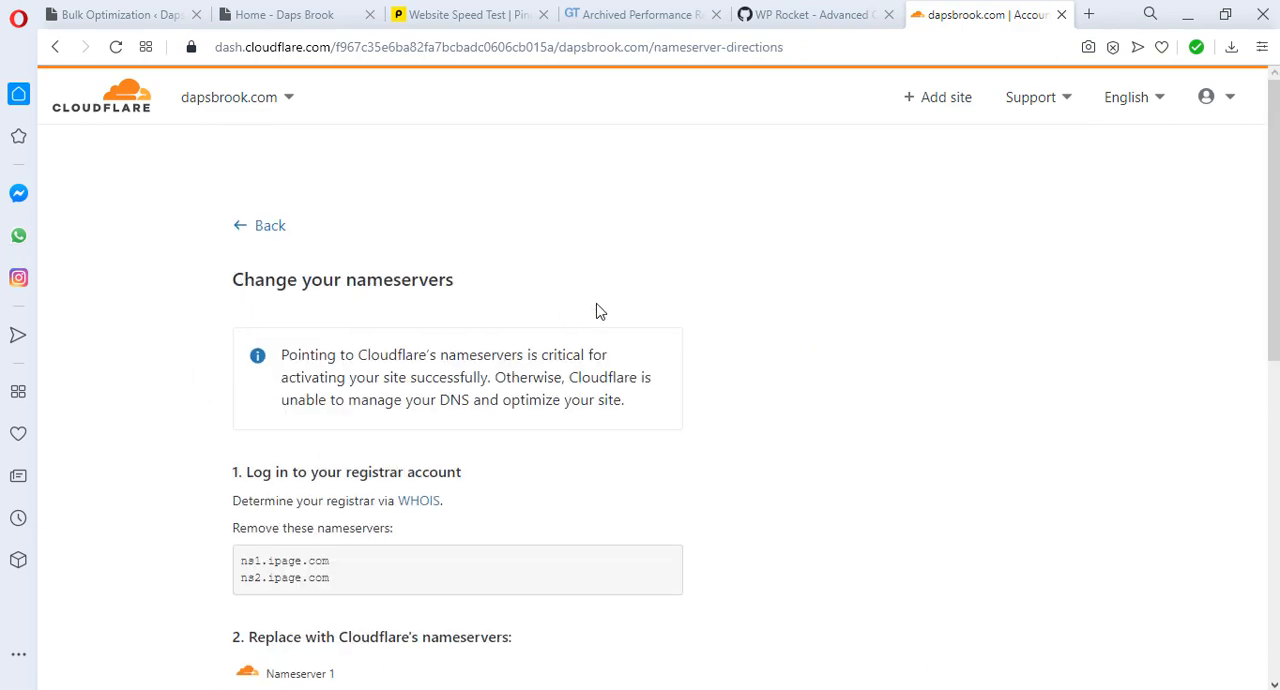
scroll(596, 306, "down", 3)
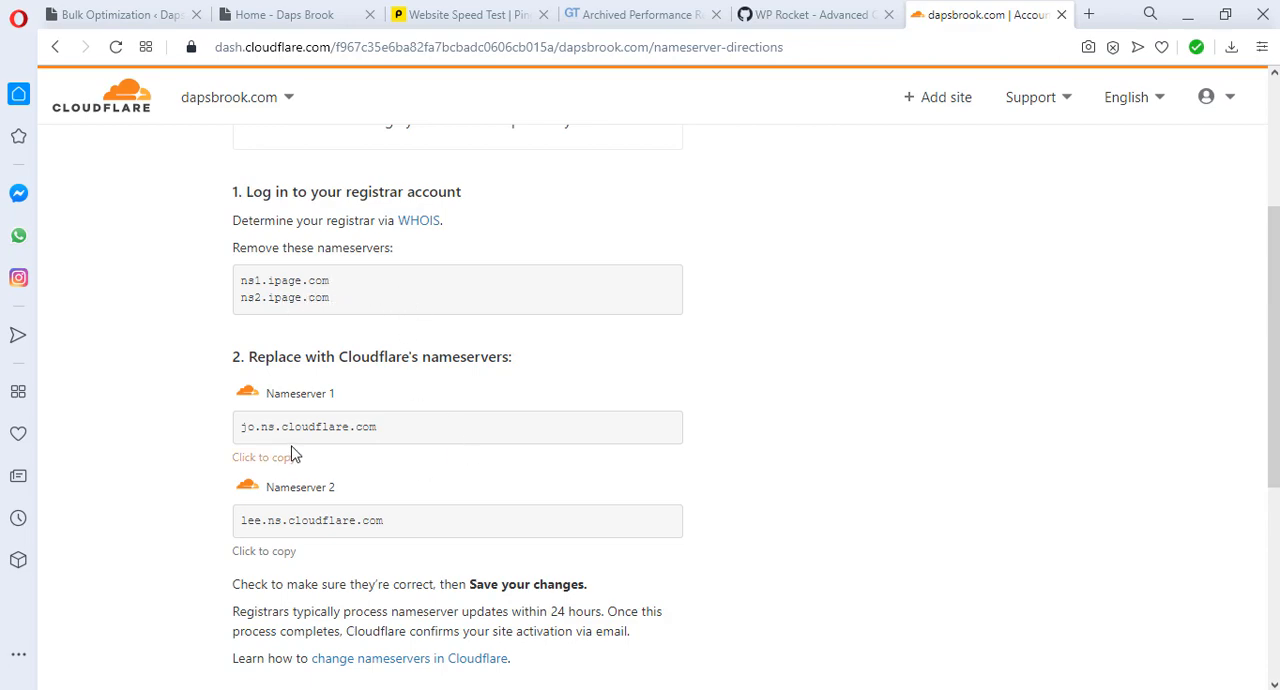
Step: Switch to the iPage control panel and add Cloudflare's first nameserver, jo.ns.cloudflare.com, to dapsbrook.com
scroll(312, 430, "down", 1)
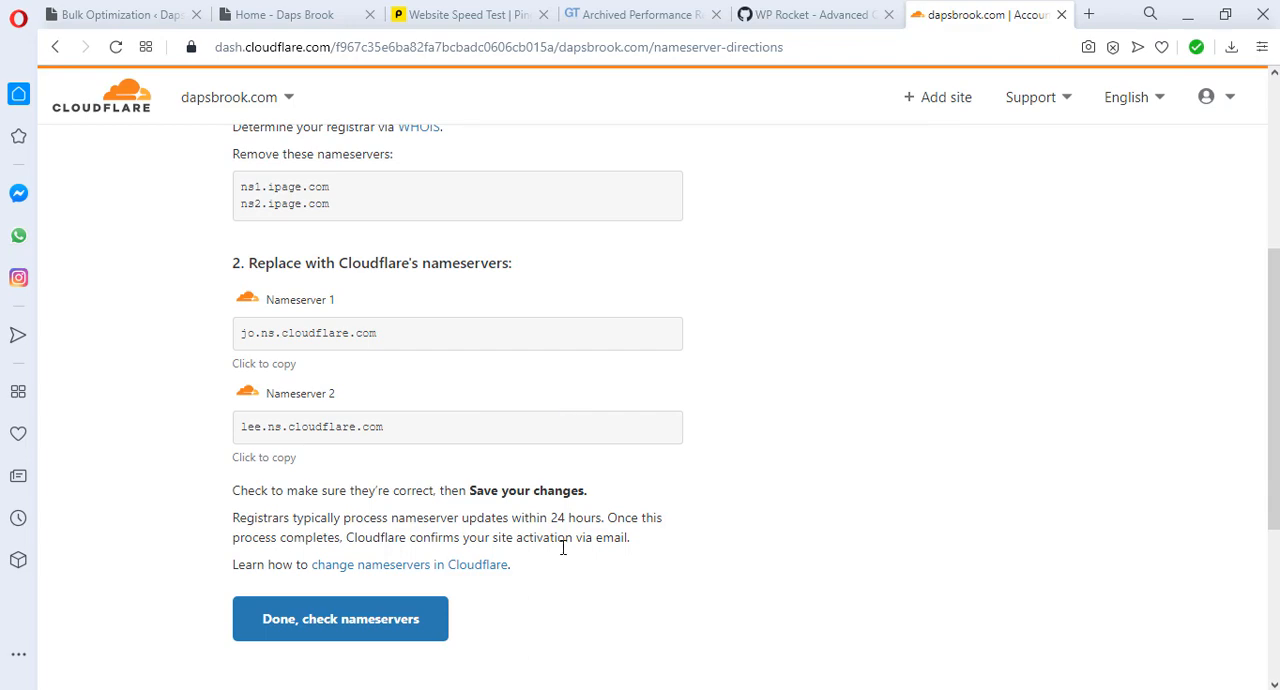
key("alt+Tab")
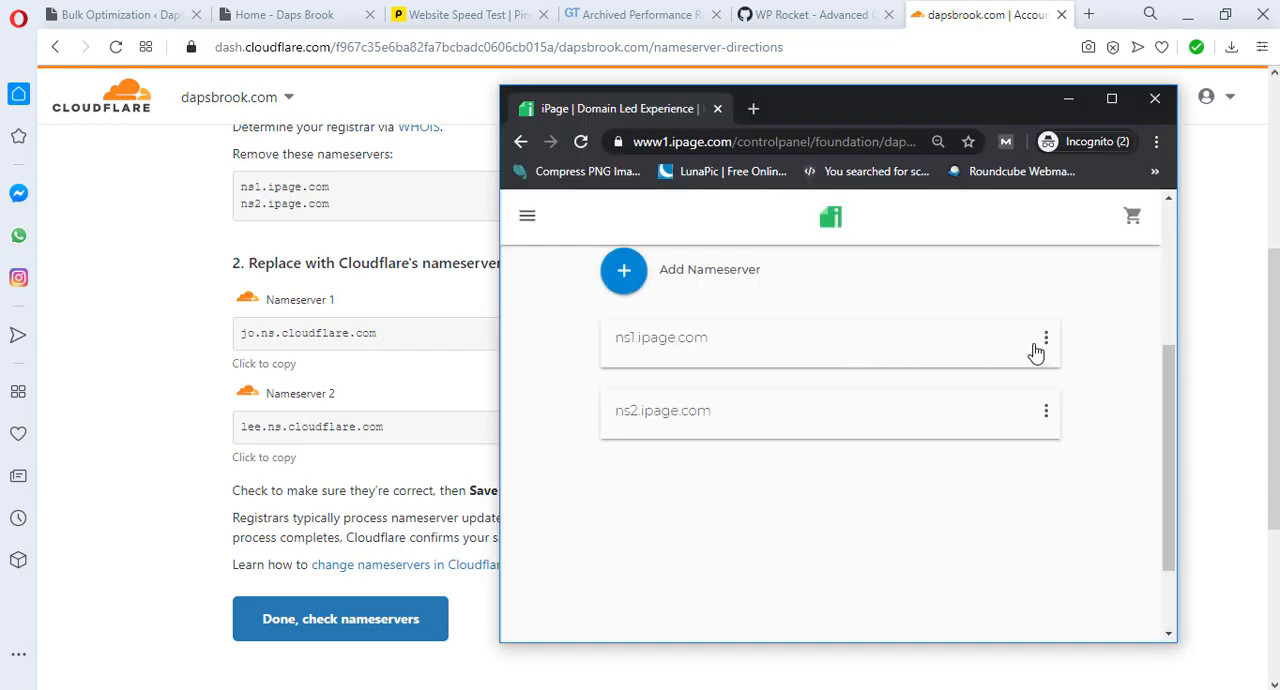
left_click(624, 278)
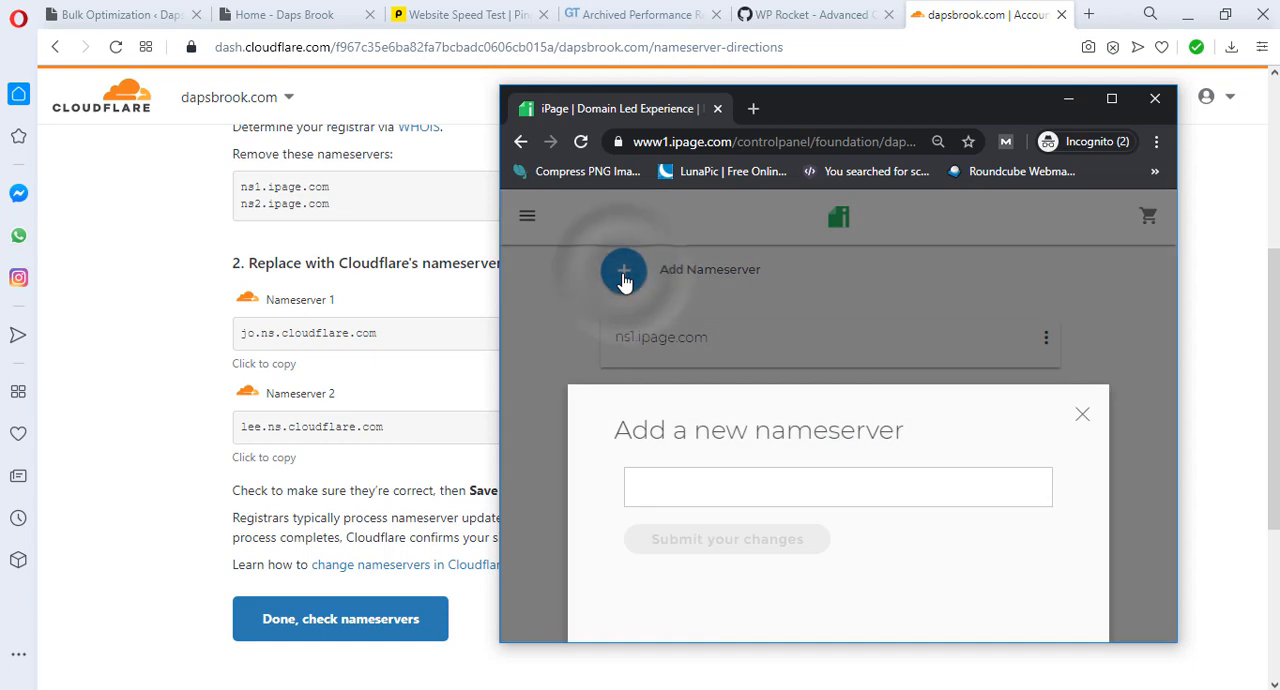
right_click(650, 490)
left_click(697, 340)
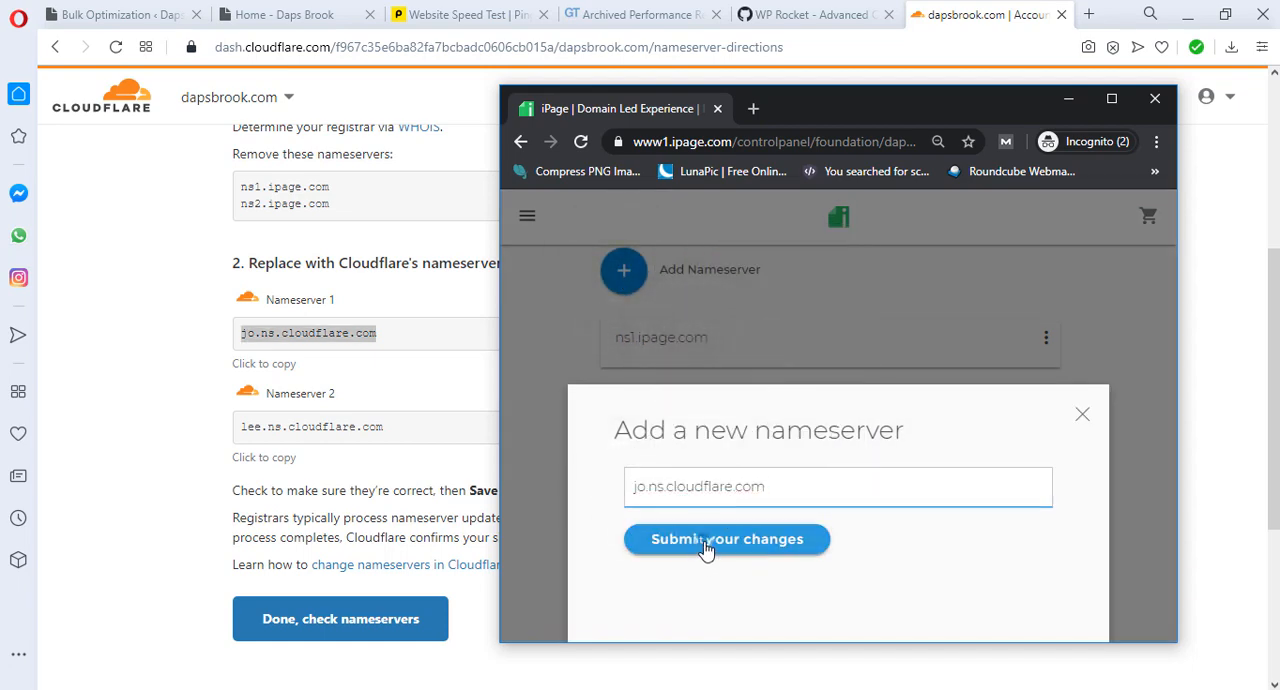
left_click(705, 541)
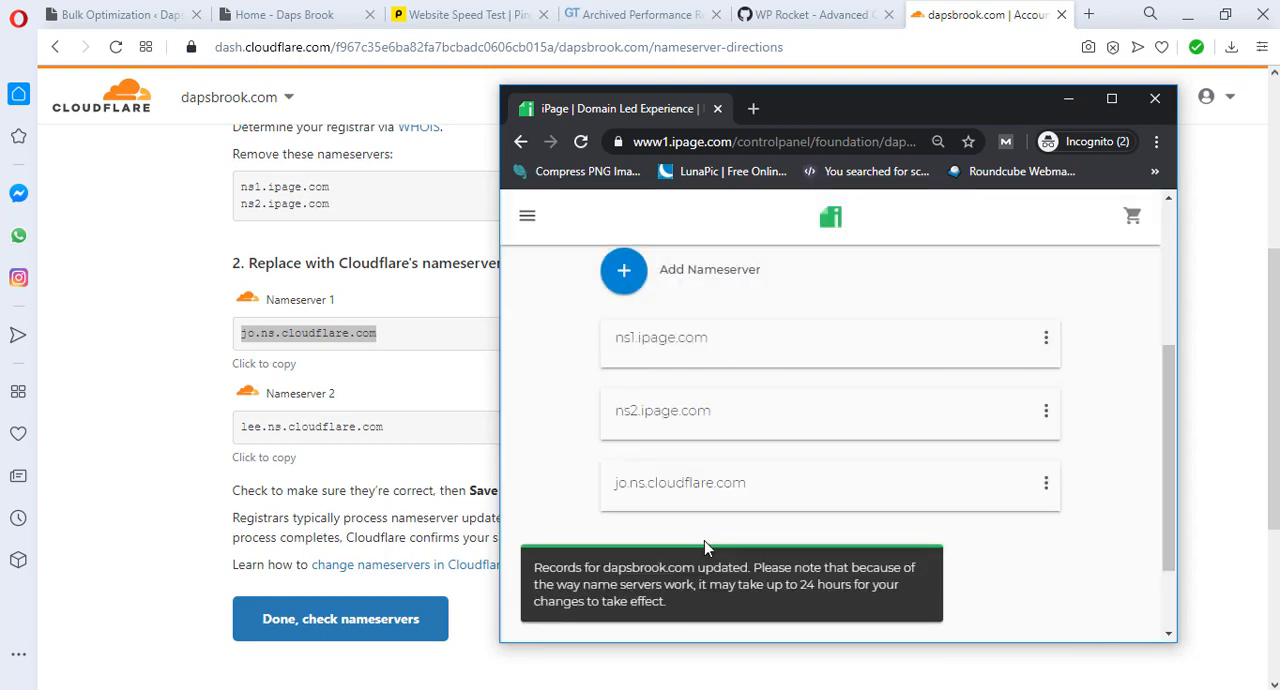
Step: Copy Cloudflare's second nameserver, lee.ns.cloudflare.com, from the Cloudflare page and add it to dapsbrook.com in iPage
left_click(382, 426)
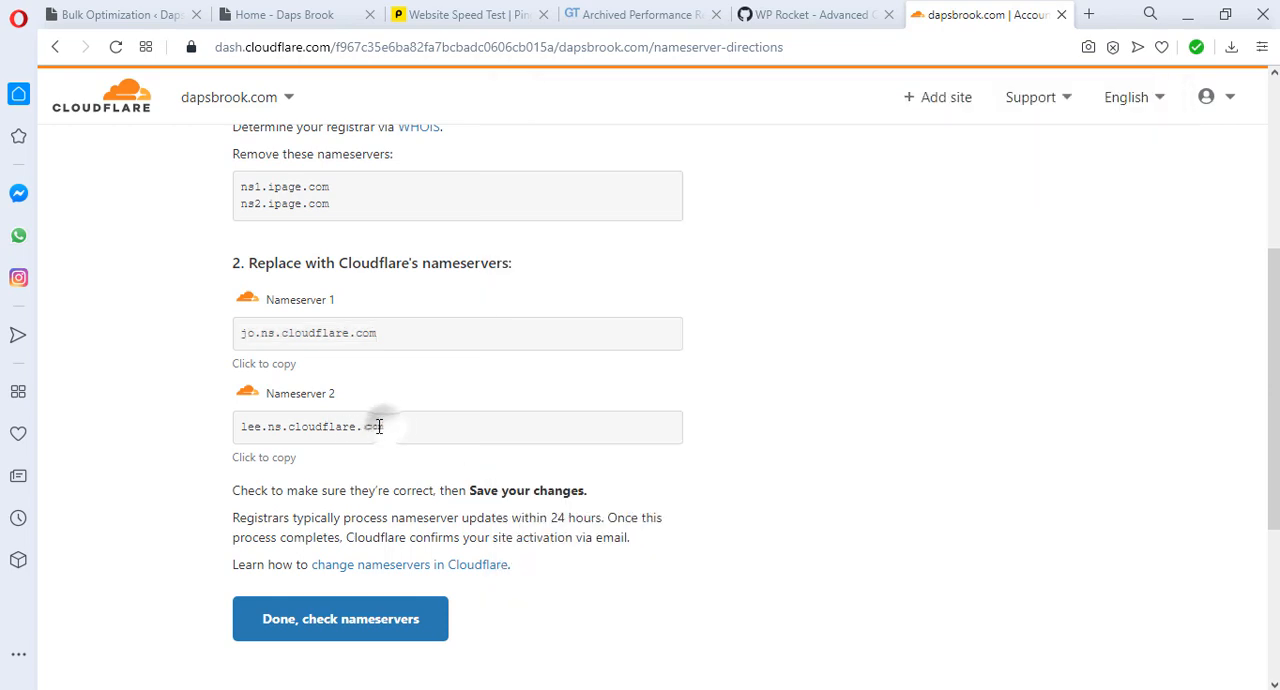
left_click_drag(382, 426, 236, 433)
right_click(278, 427)
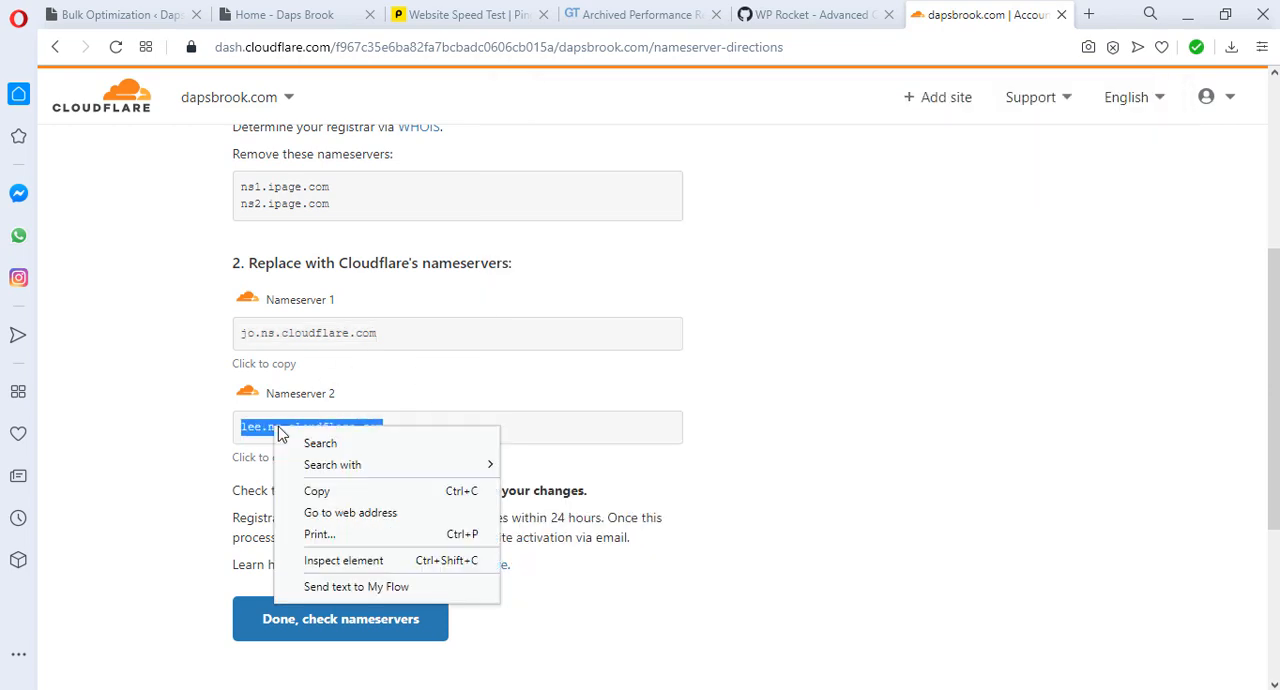
left_click(327, 498)
key("alt+Tab")
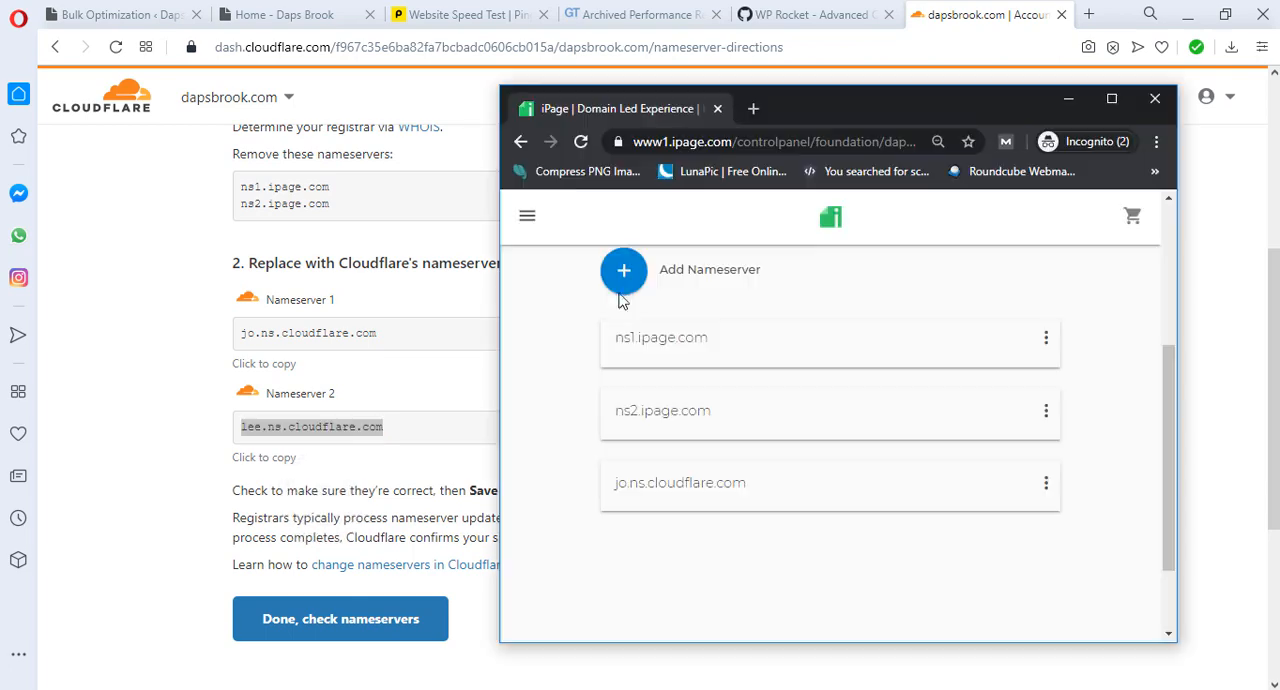
left_click(621, 282)
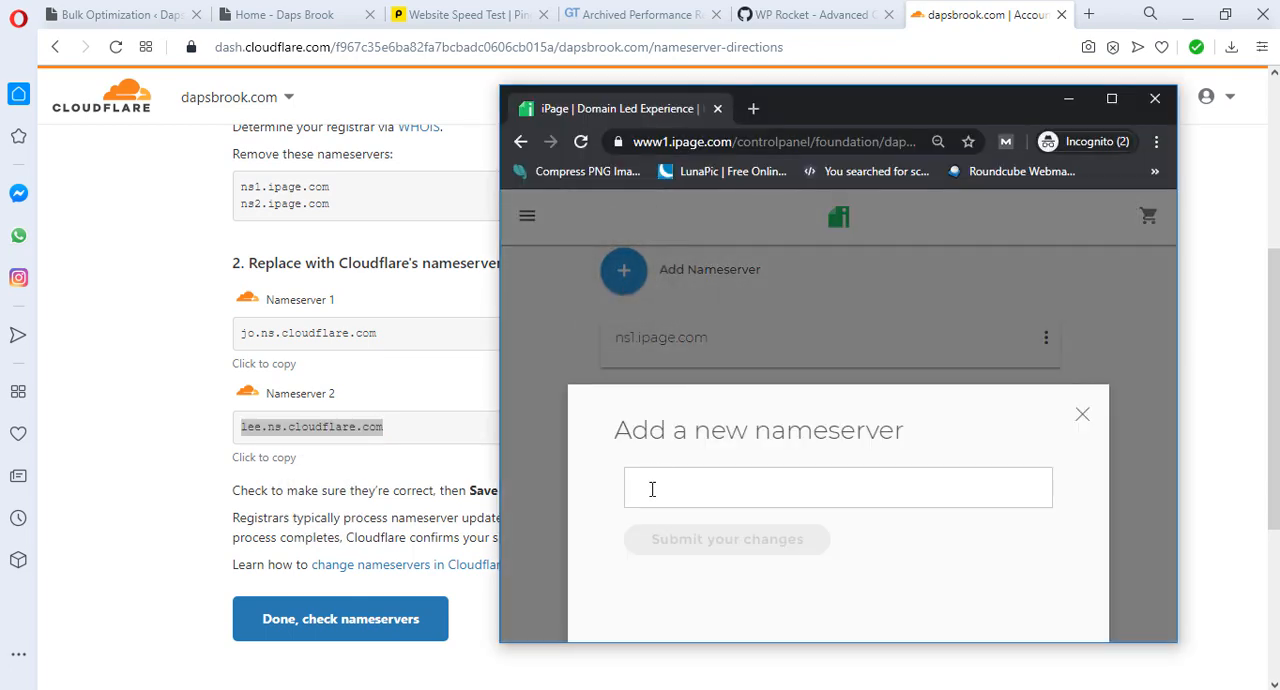
left_click(652, 489)
right_click(652, 489)
left_click(712, 338)
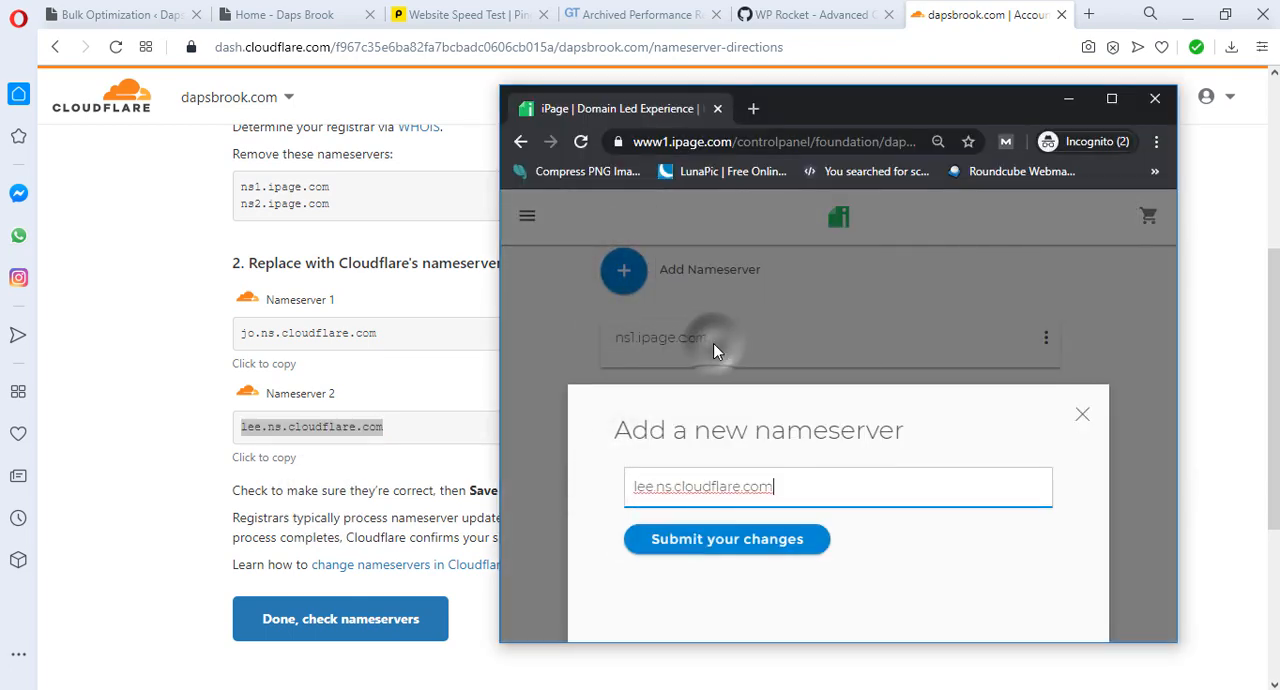
left_click(717, 543)
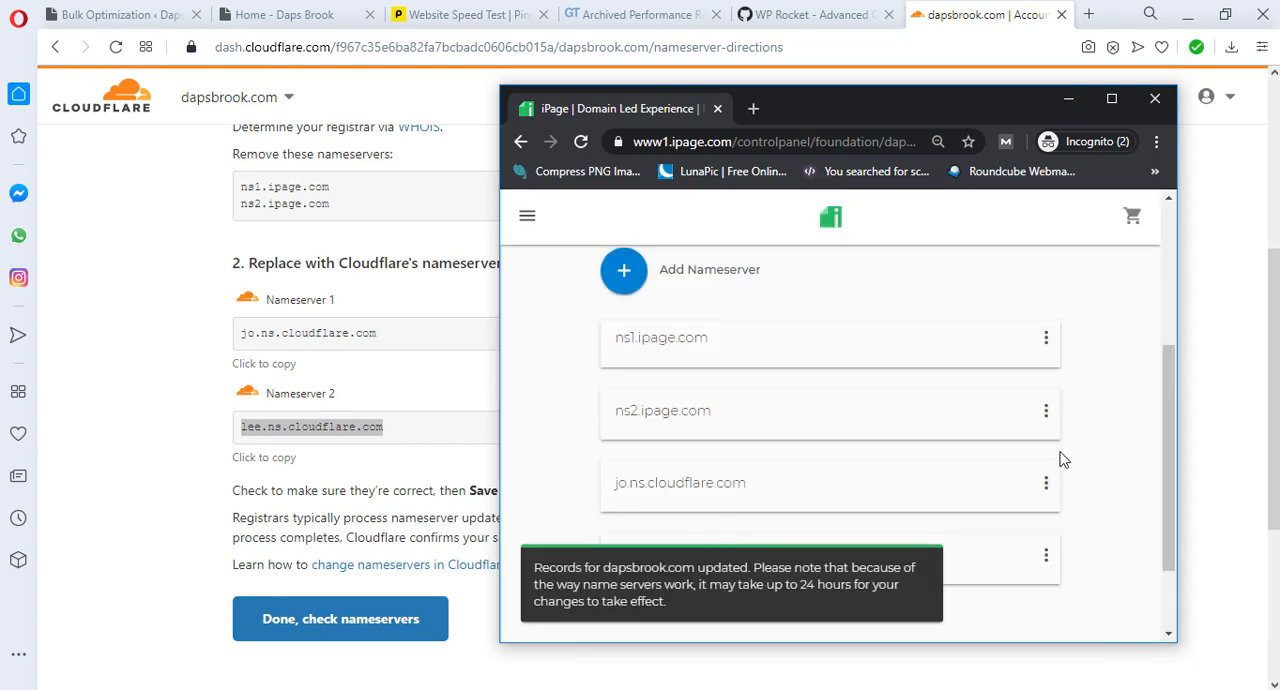
Step: Remove the old nameservers ns1.ipage.com and ns2.ipage.com from dapsbrook.com in iPage
left_click(1046, 337)
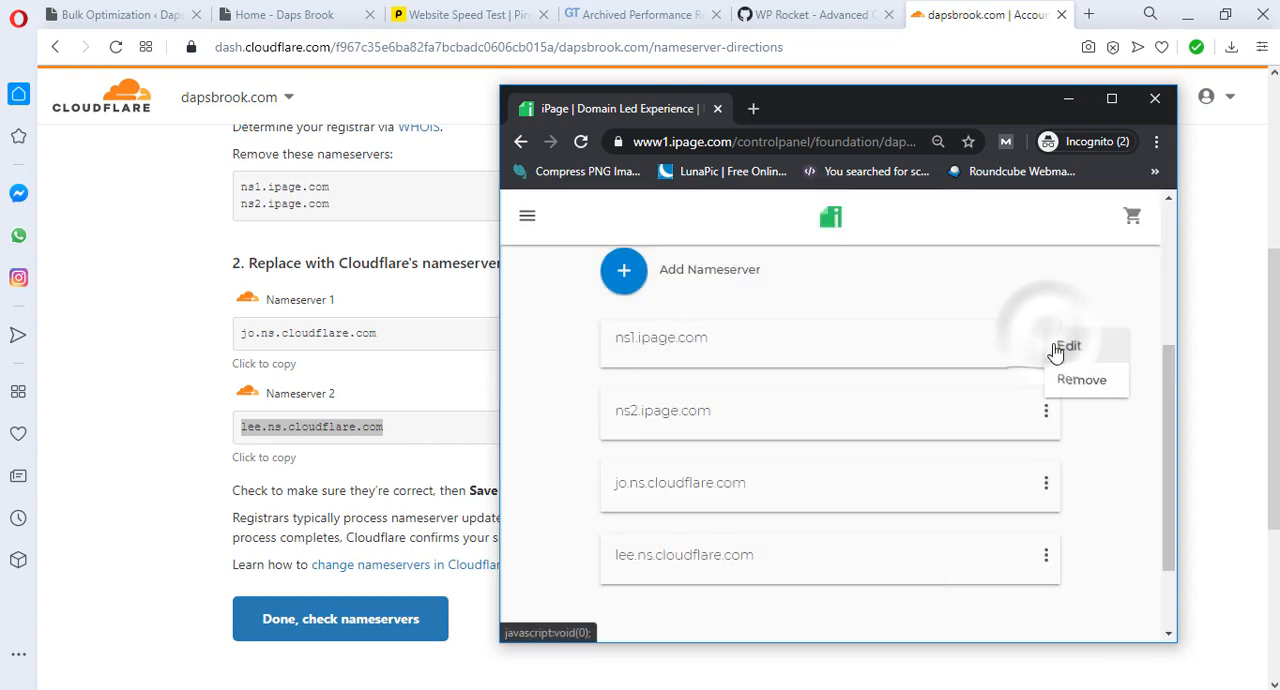
left_click(1075, 391)
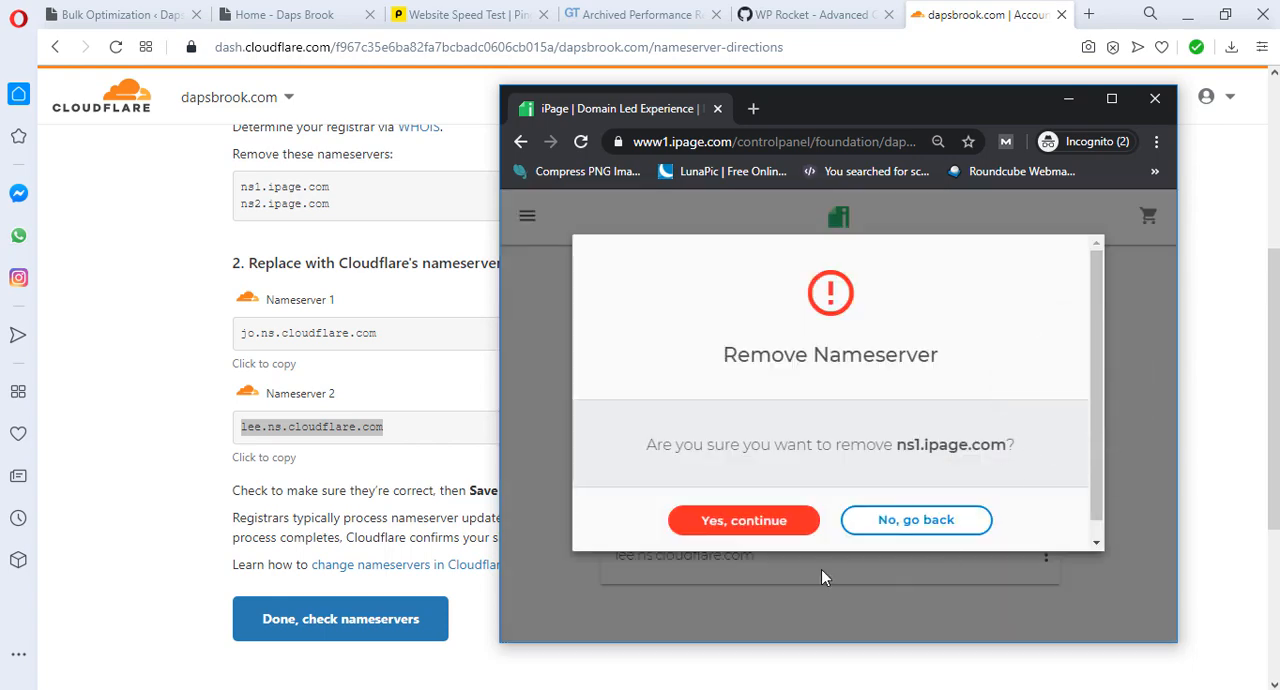
left_click(727, 520)
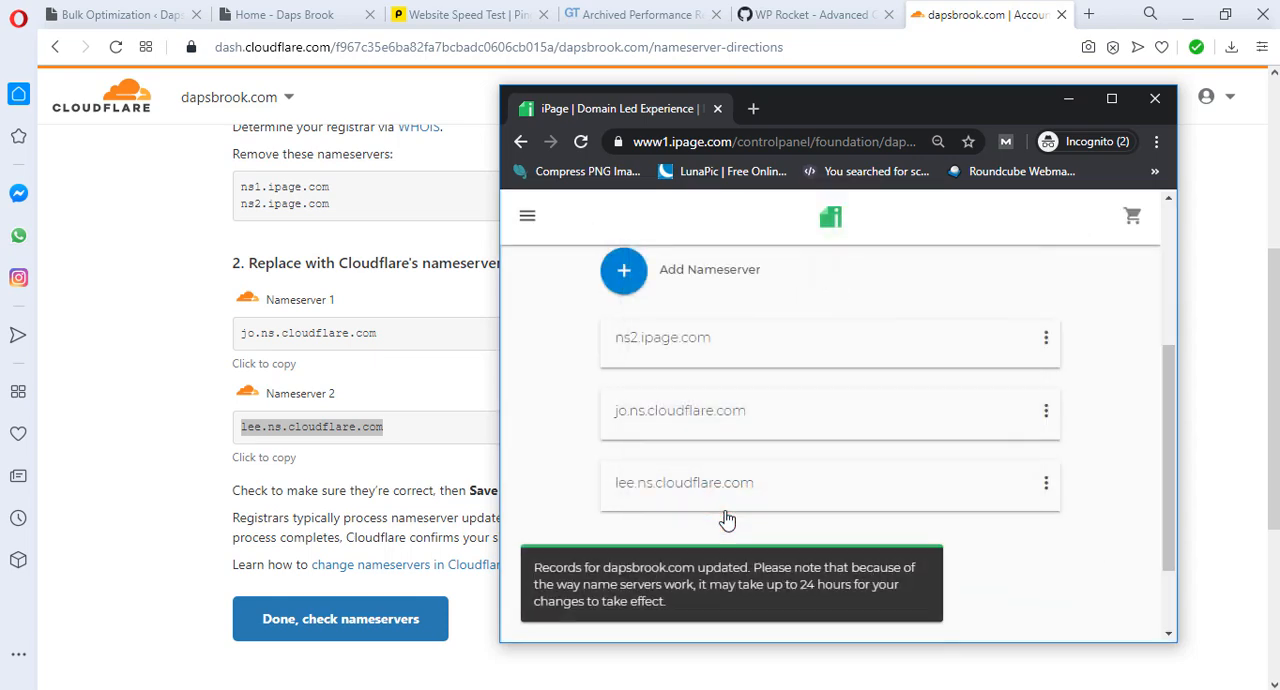
left_click(1046, 339)
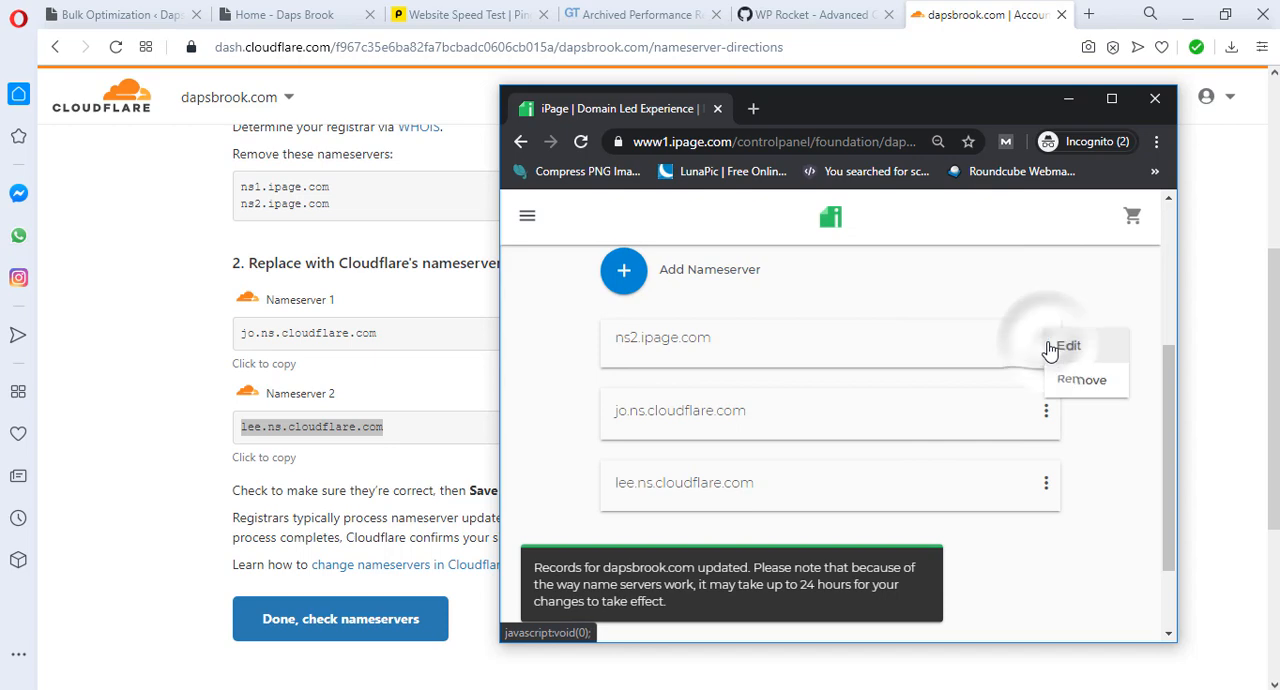
left_click(1074, 386)
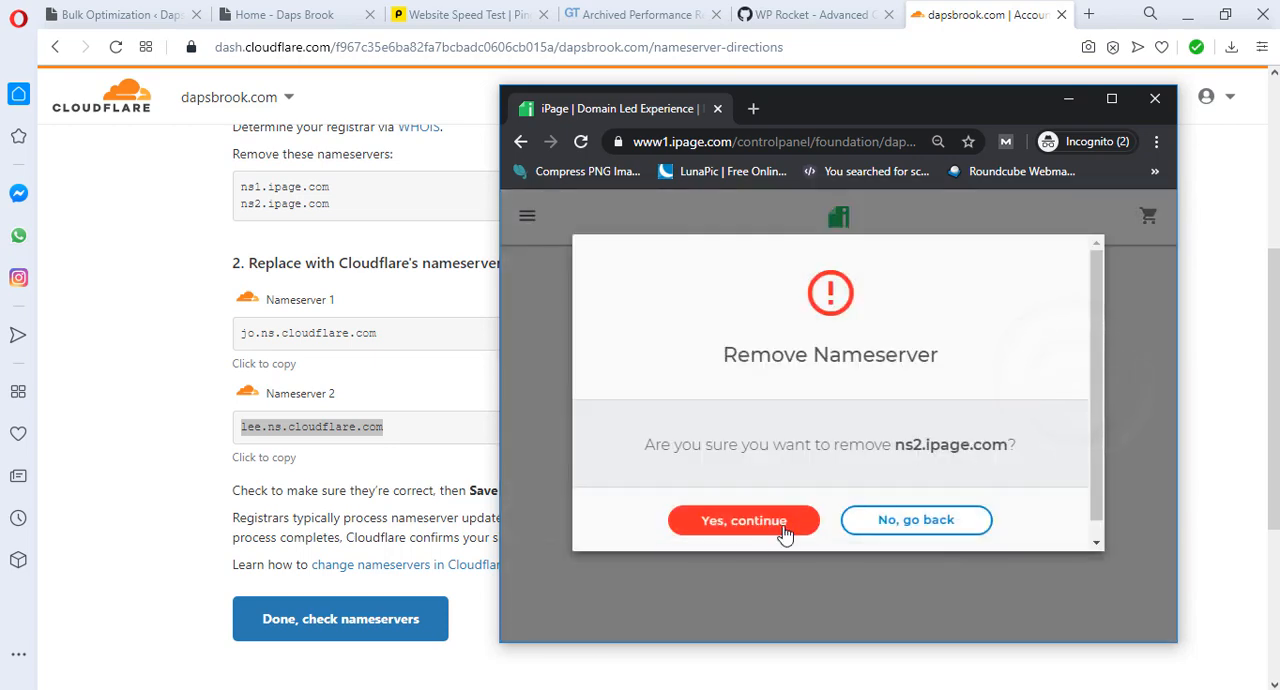
left_click(743, 521)
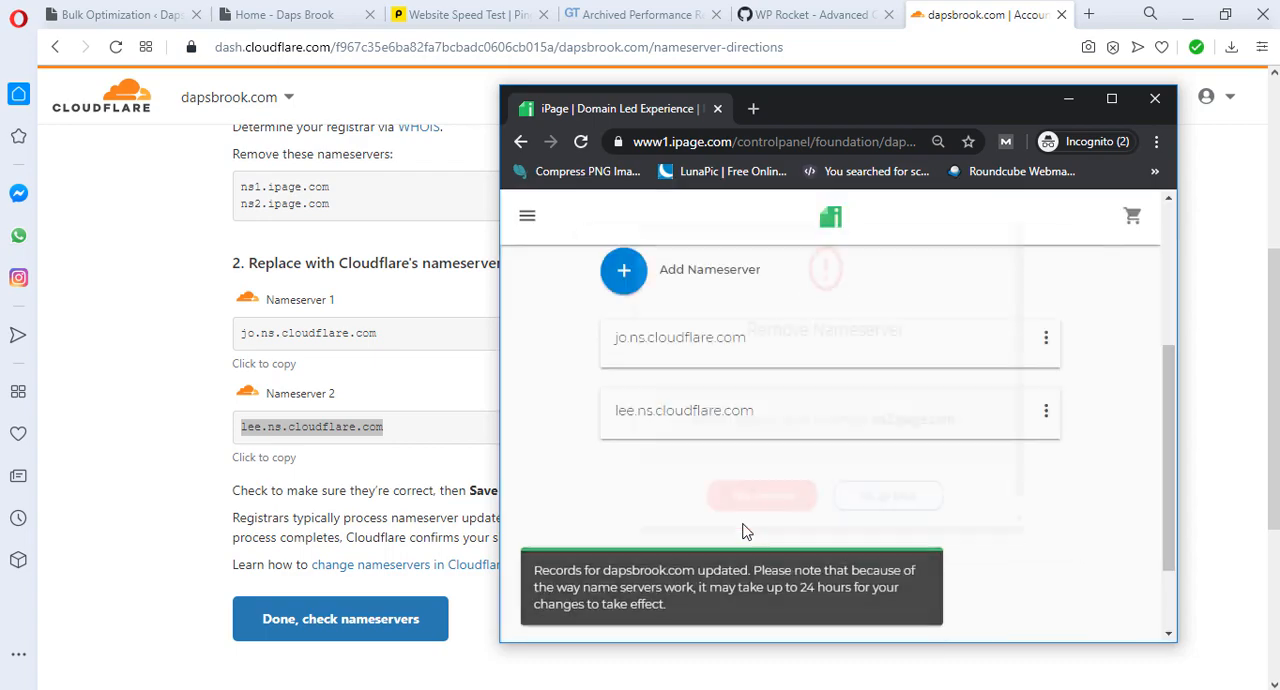
Step: Return to the Cloudflare page and confirm that the nameservers are changed so Cloudflare checks them
left_click(1057, 102)
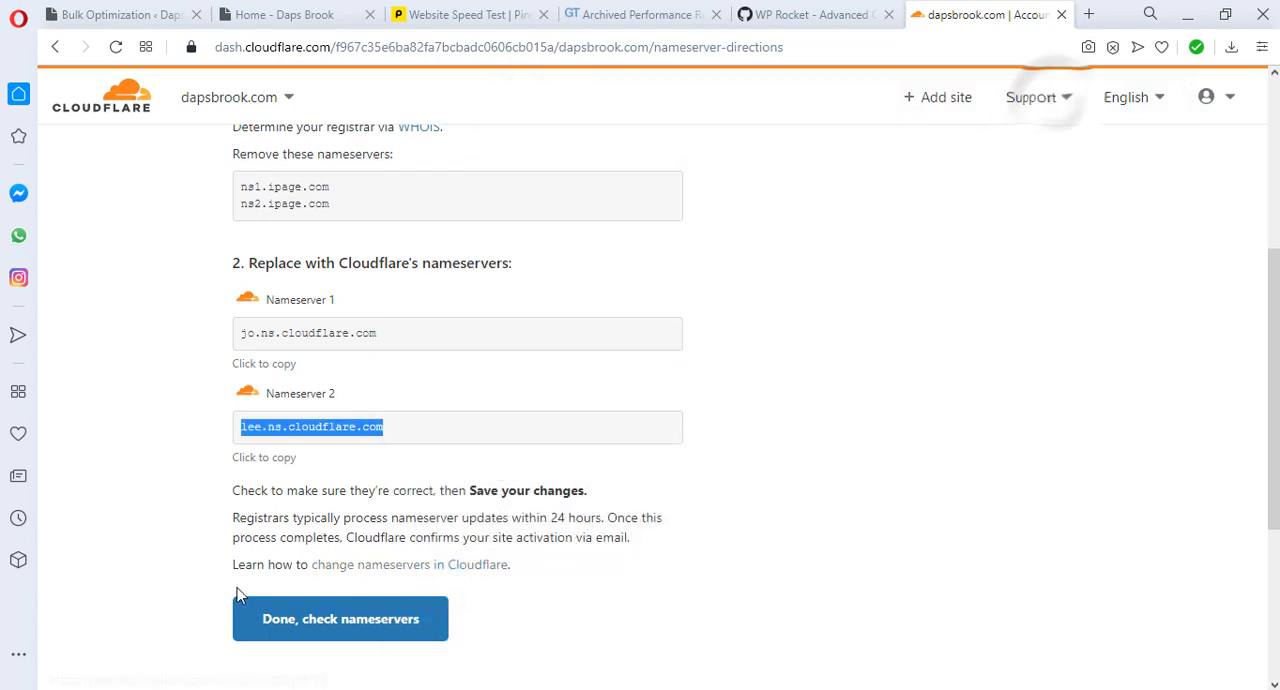
scroll(548, 540, "down", 1)
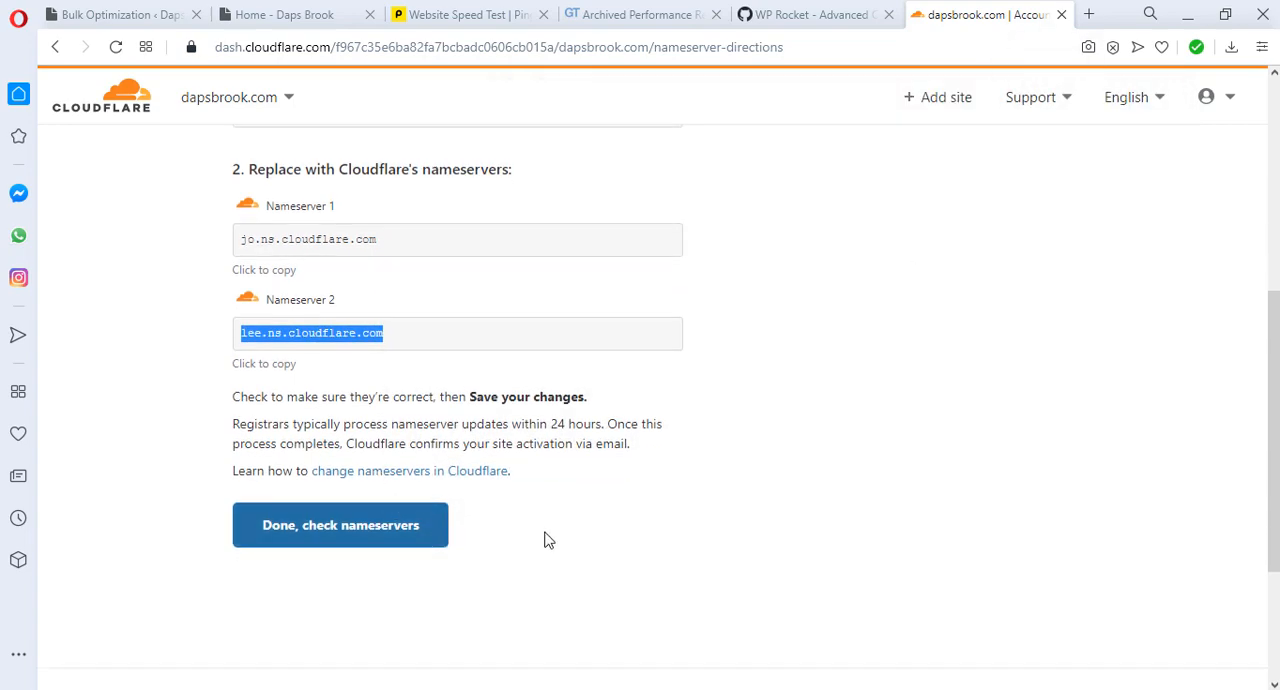
left_click(316, 530)
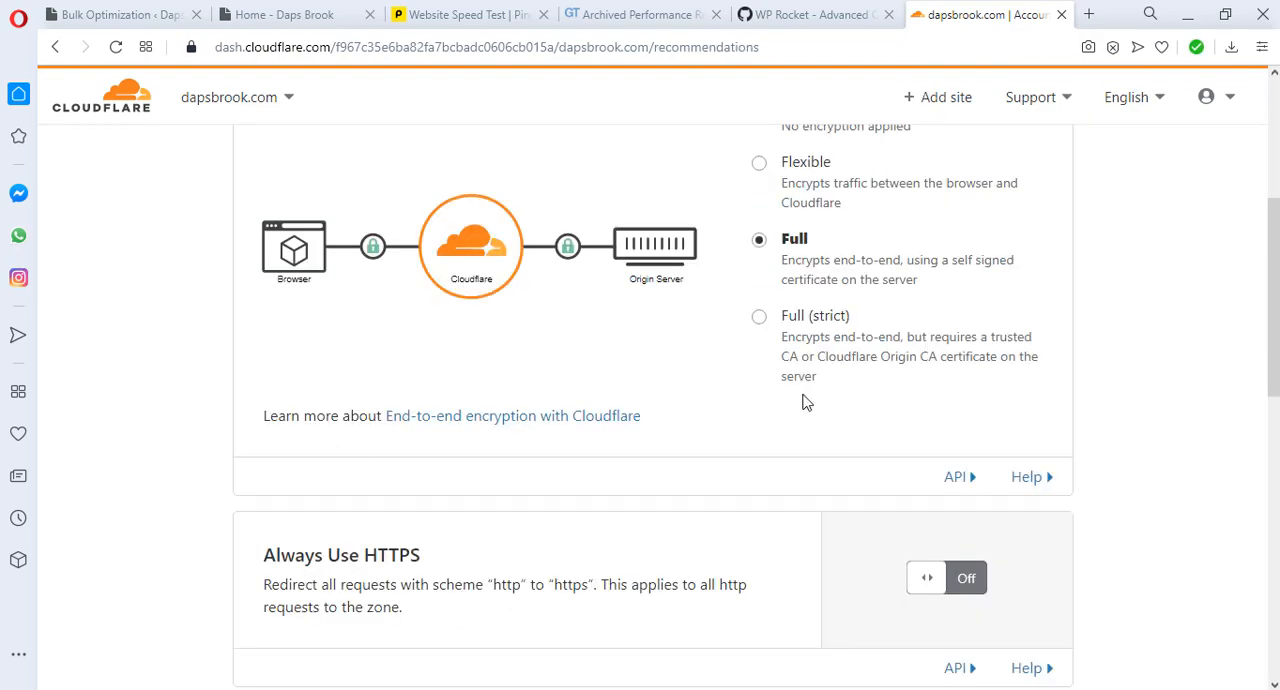
Step: Enable Auto Minify for JavaScript, CSS and HTML in Cloudflare's recommended security and speed configurations
scroll(307, 392, "up", 3)
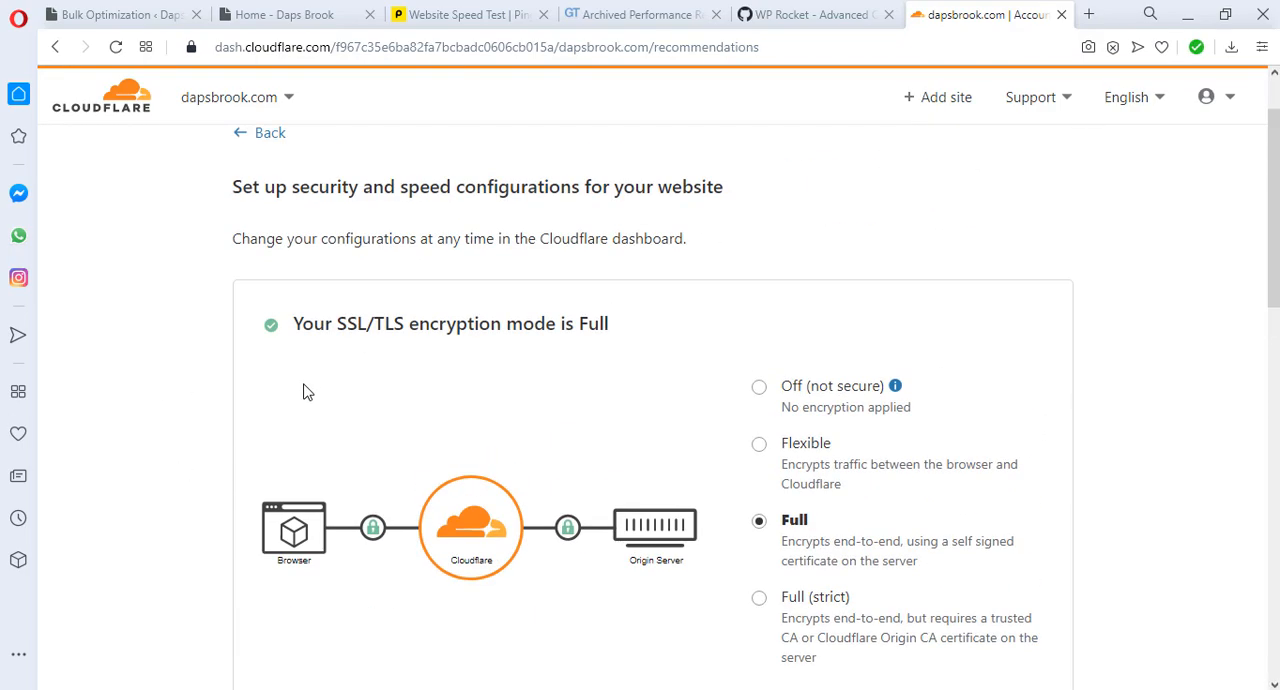
scroll(307, 392, "down", 8)
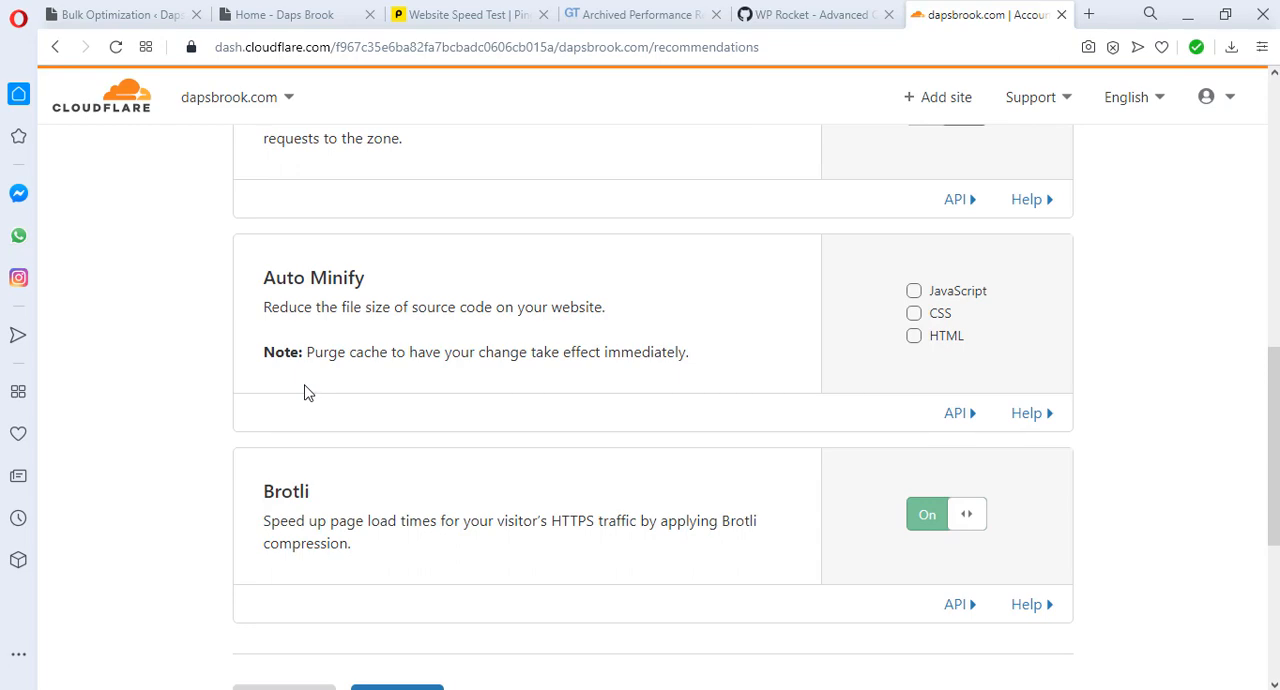
left_click(913, 292)
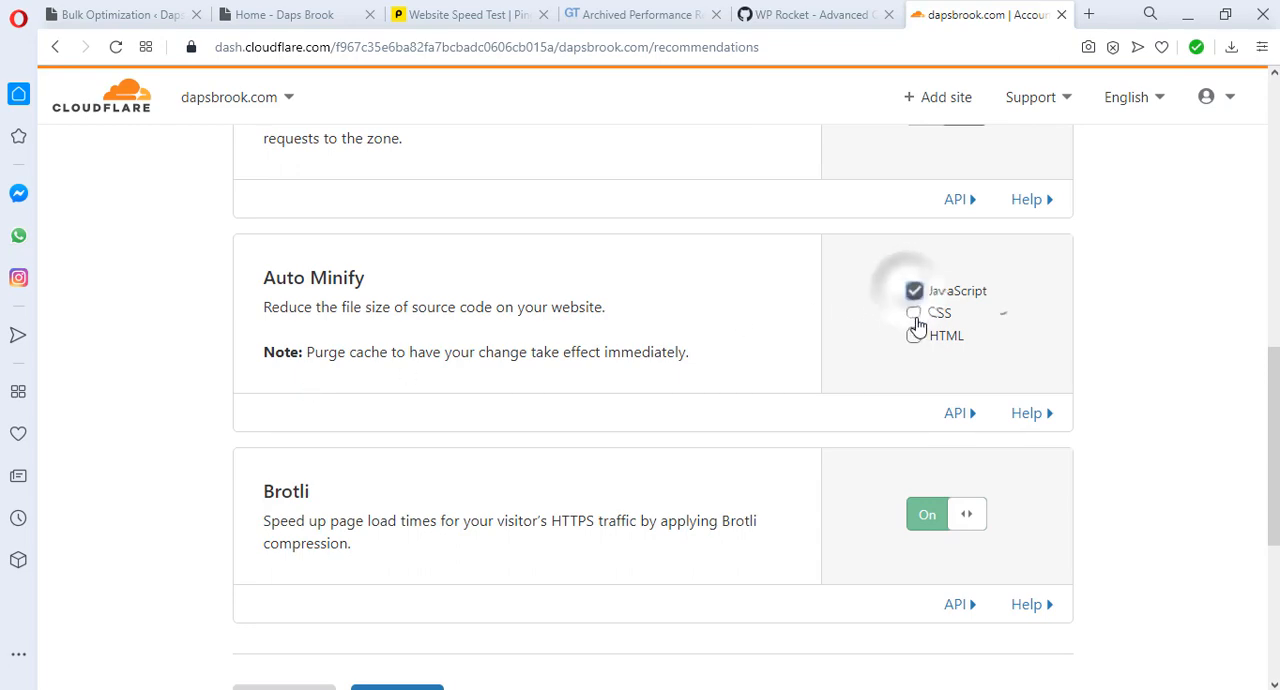
left_click(913, 332)
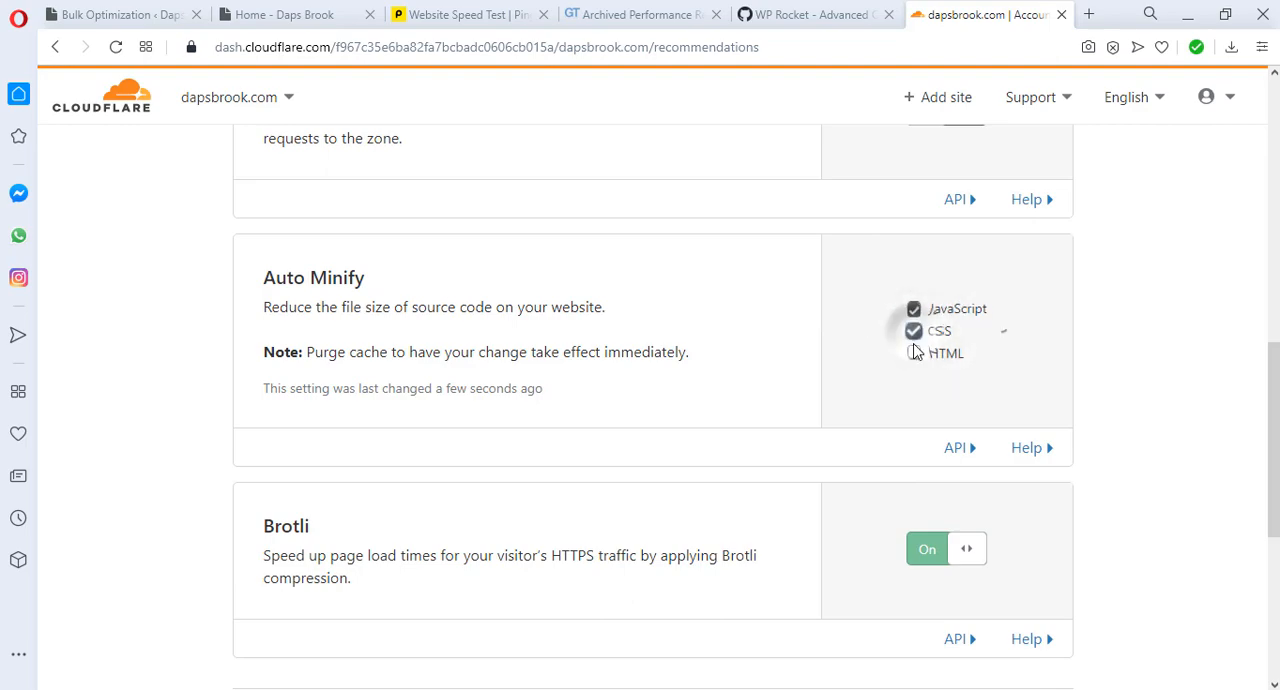
left_click(913, 354)
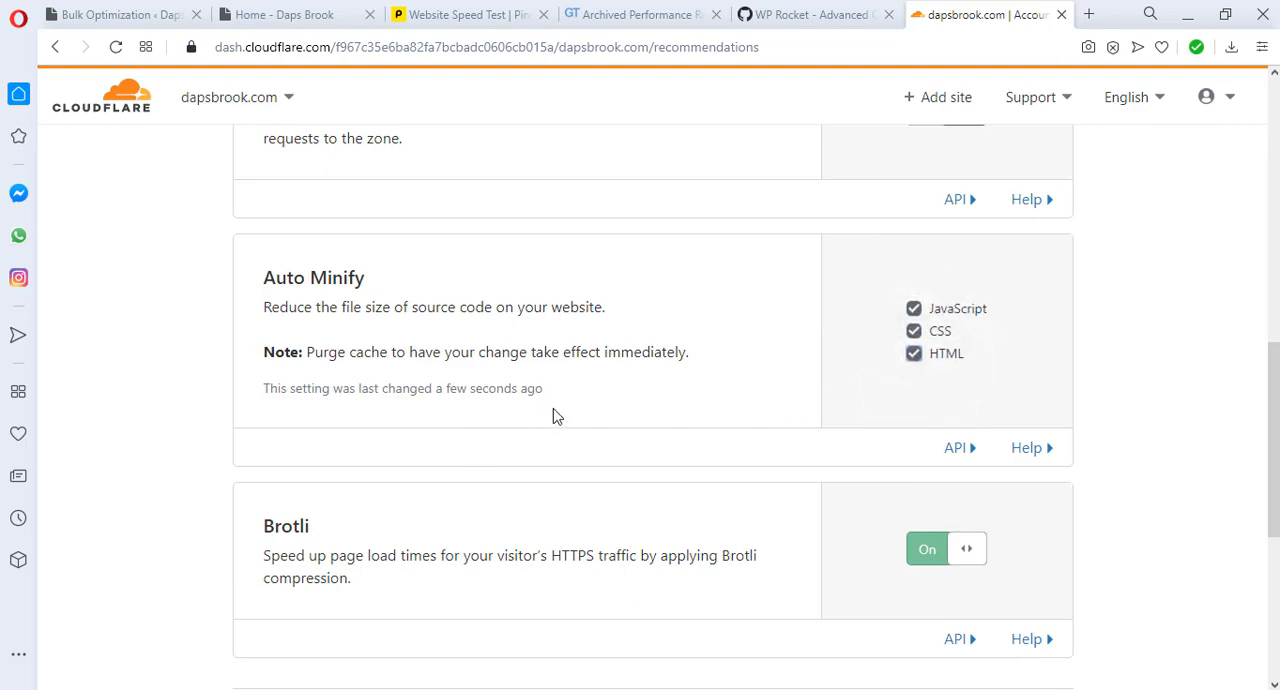
Step: Turn on Always Use HTTPS for dapsbrook.com and finish the recommended Cloudflare configuration
scroll(553, 415, "up", 3)
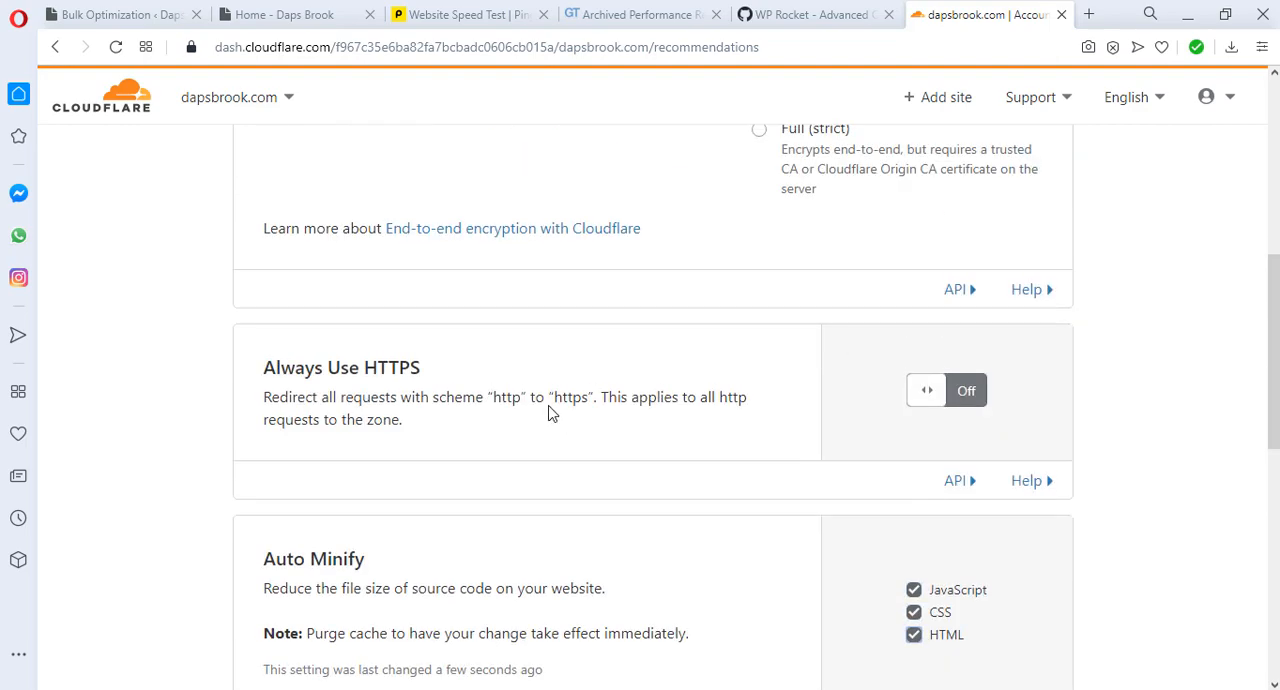
left_click(937, 399)
scroll(580, 388, "up", 3)
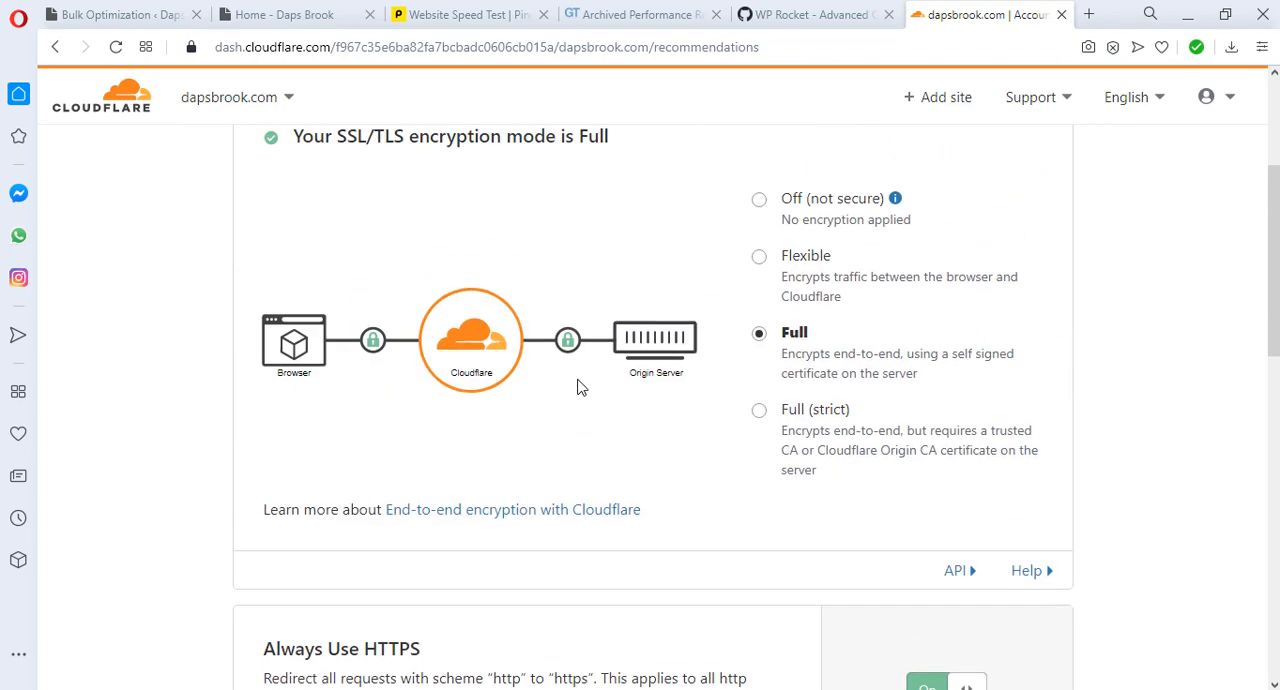
scroll(580, 388, "down", 10)
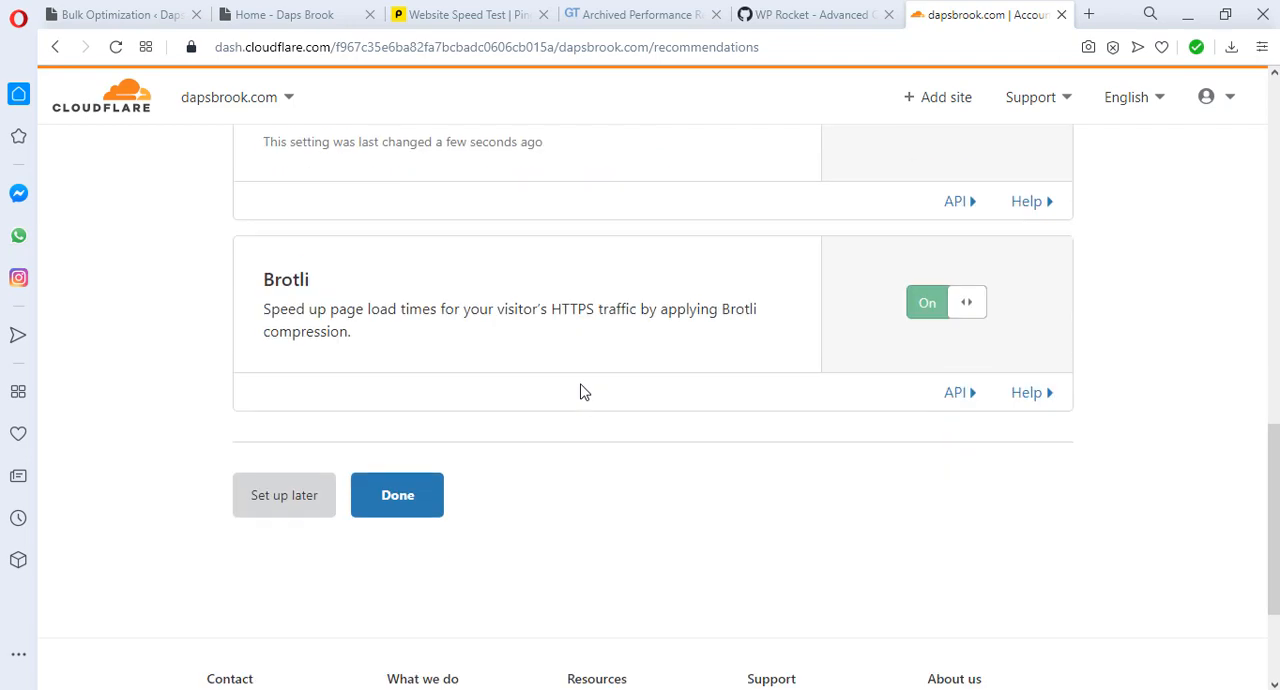
left_click(415, 500)
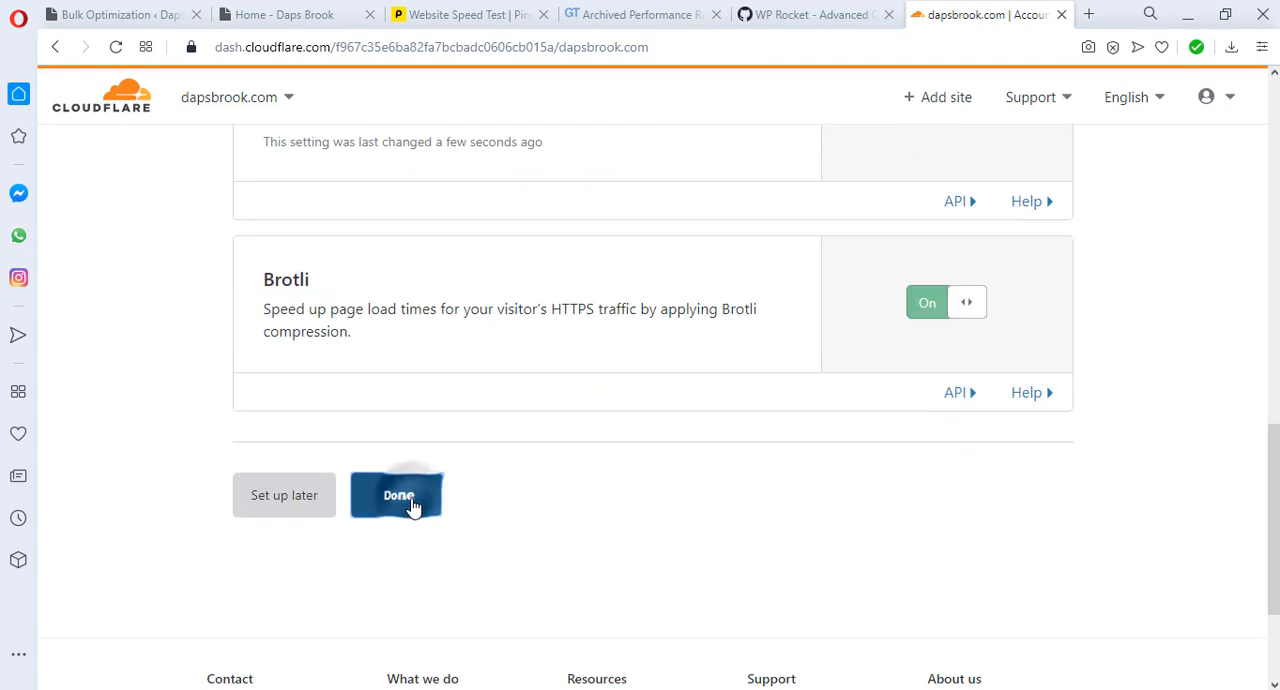
Step: Open the WP Rocket settings in the dapsbrook.com WordPress dashboard and enable the Cloudflare add-on
left_click(108, 113)
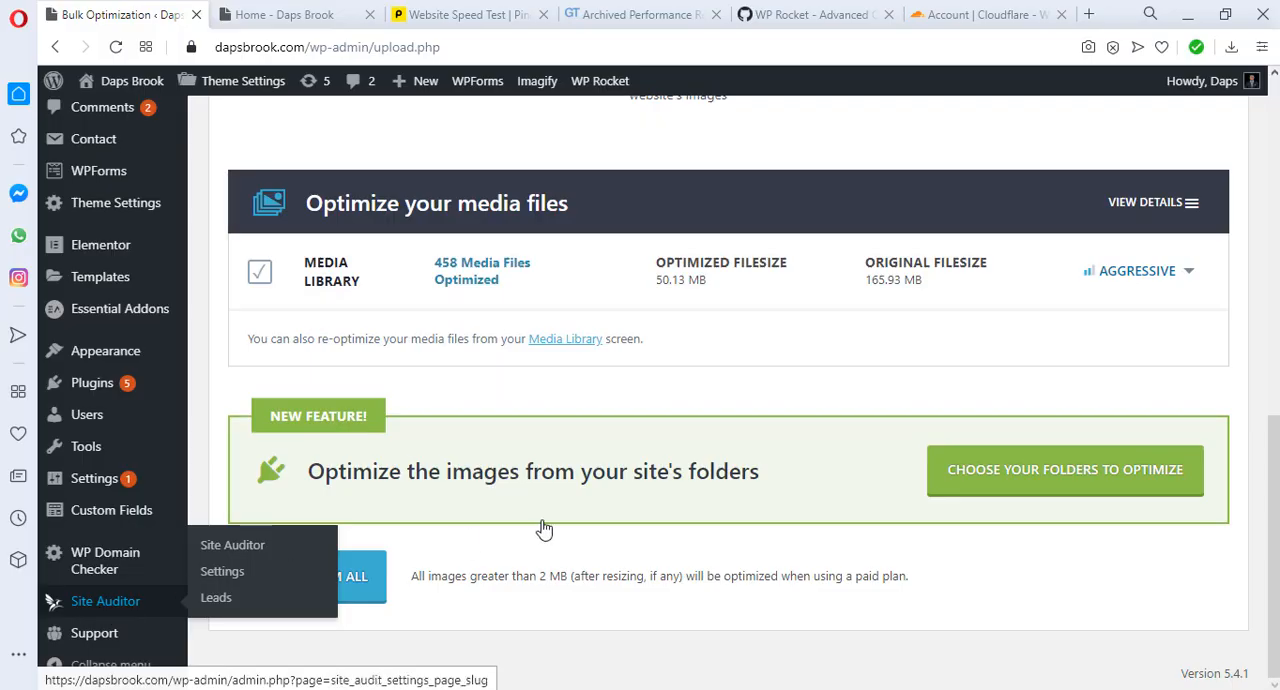
mouse_move(97, 482)
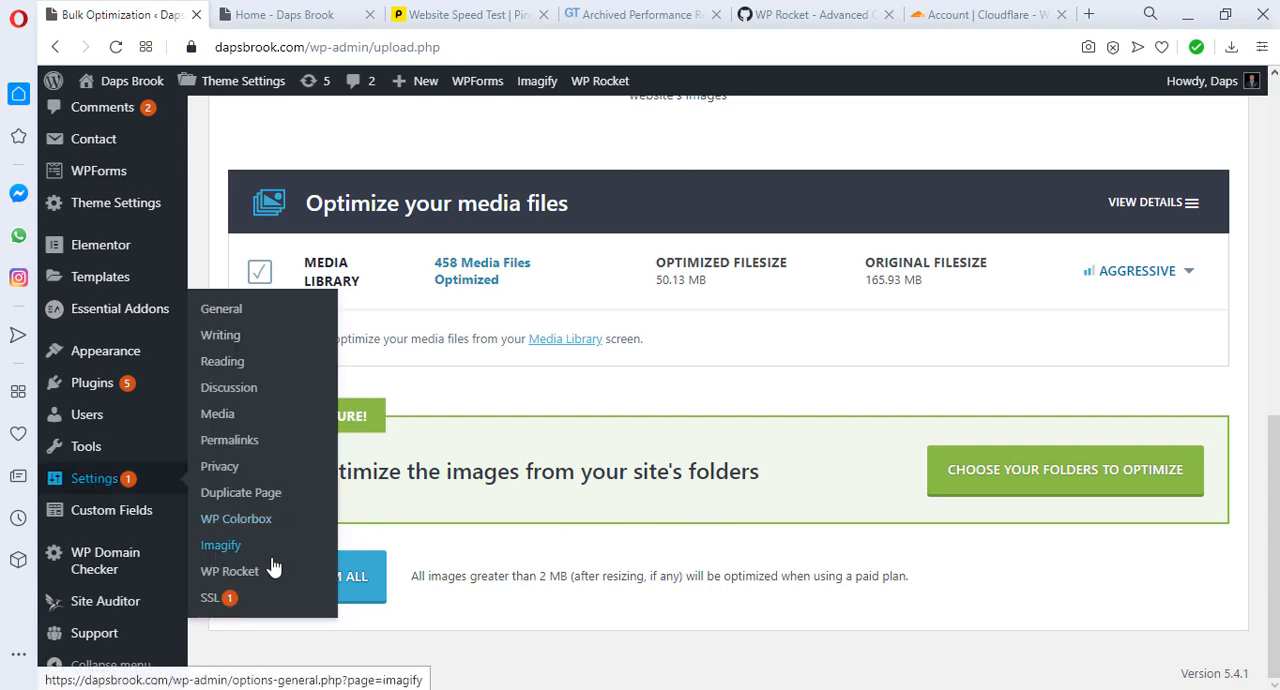
left_click(237, 574)
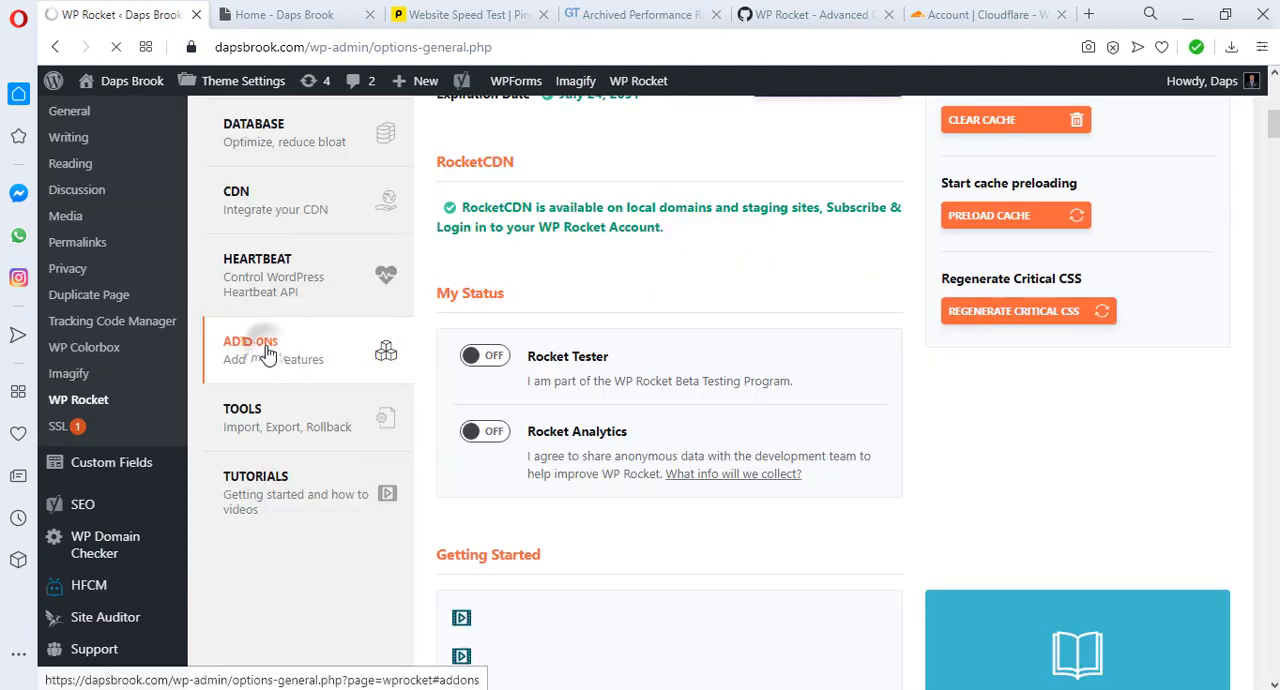
left_click(265, 352)
scroll(731, 300, "down", 3)
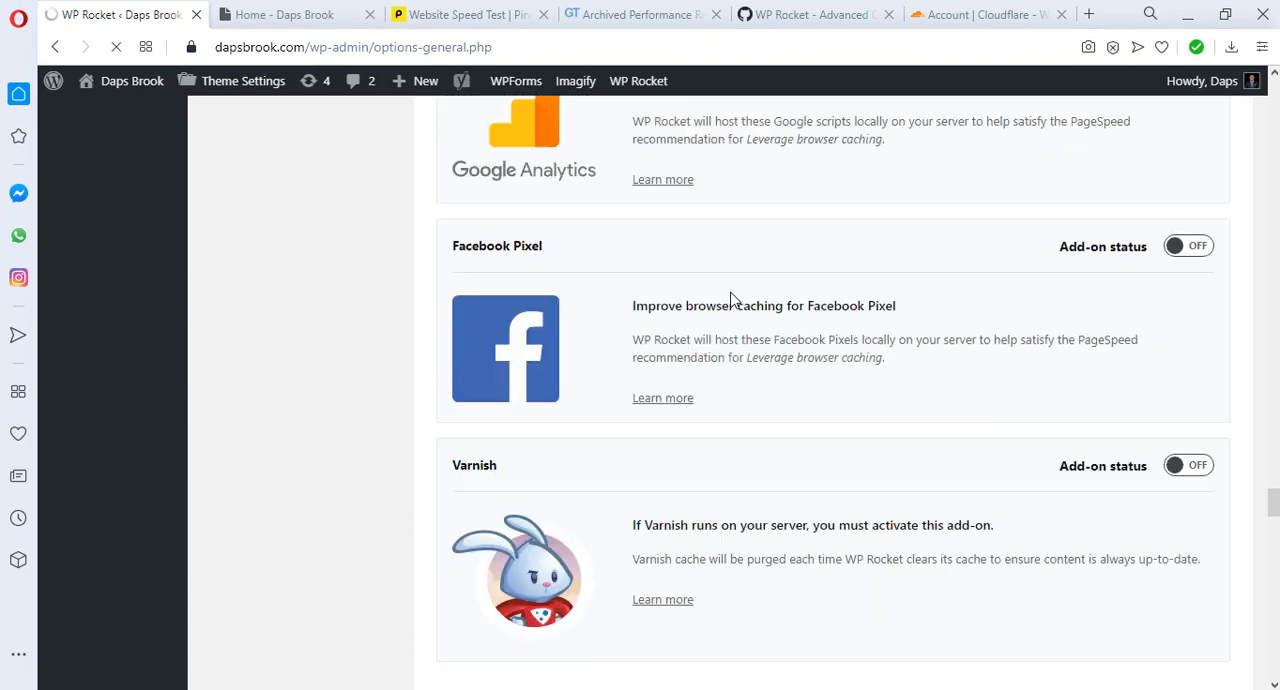
scroll(731, 300, "down", 6)
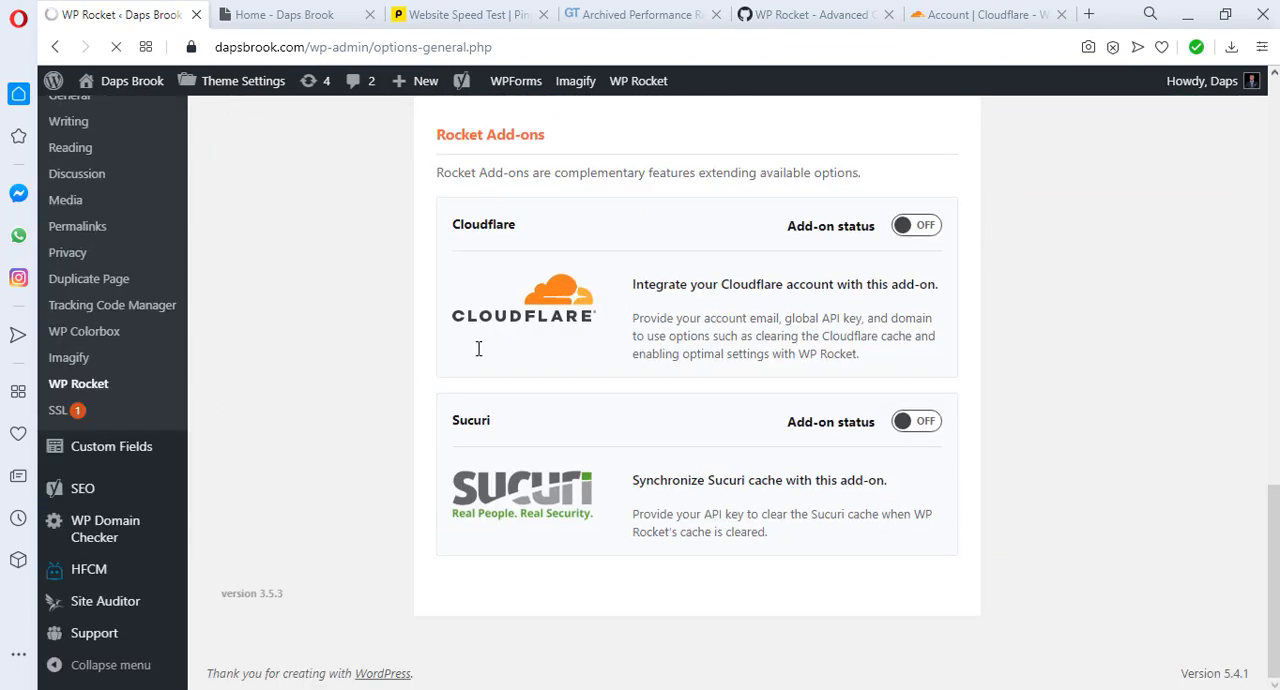
left_click(906, 232)
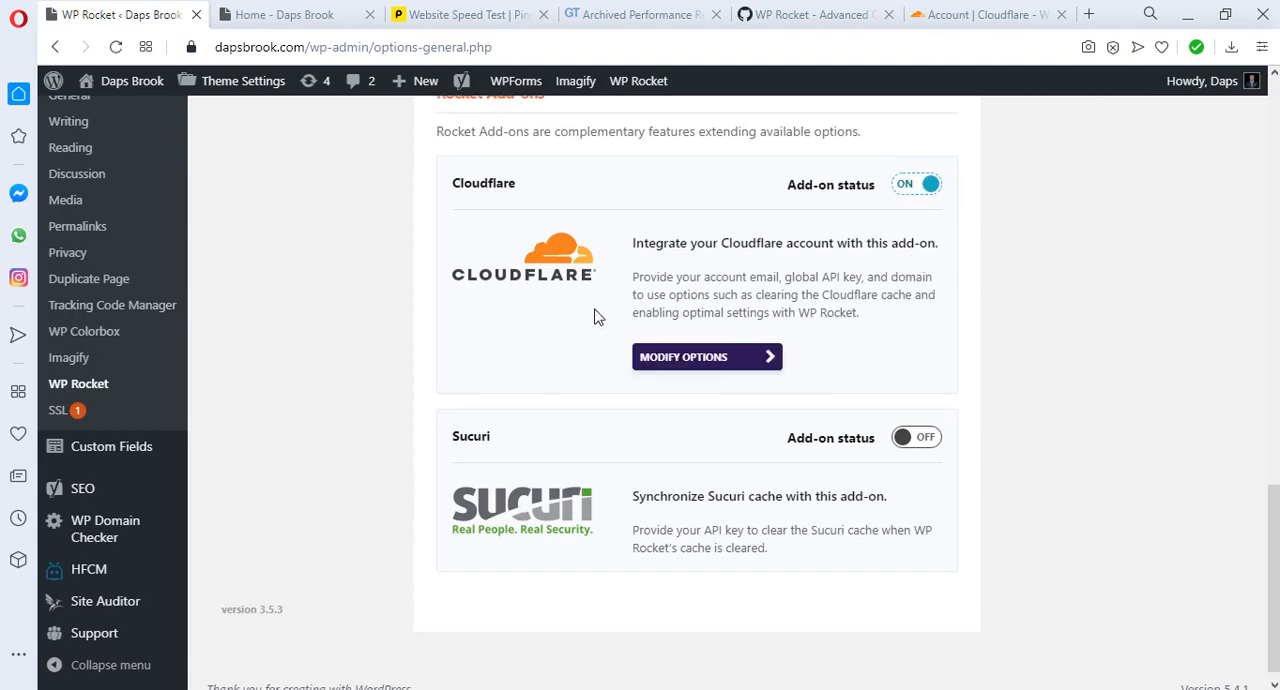
Step: Open the Cloudflare add-on's options and copy the Zone ID from the dapsbrook.com overview in the Cloudflare dashboard
left_click(703, 366)
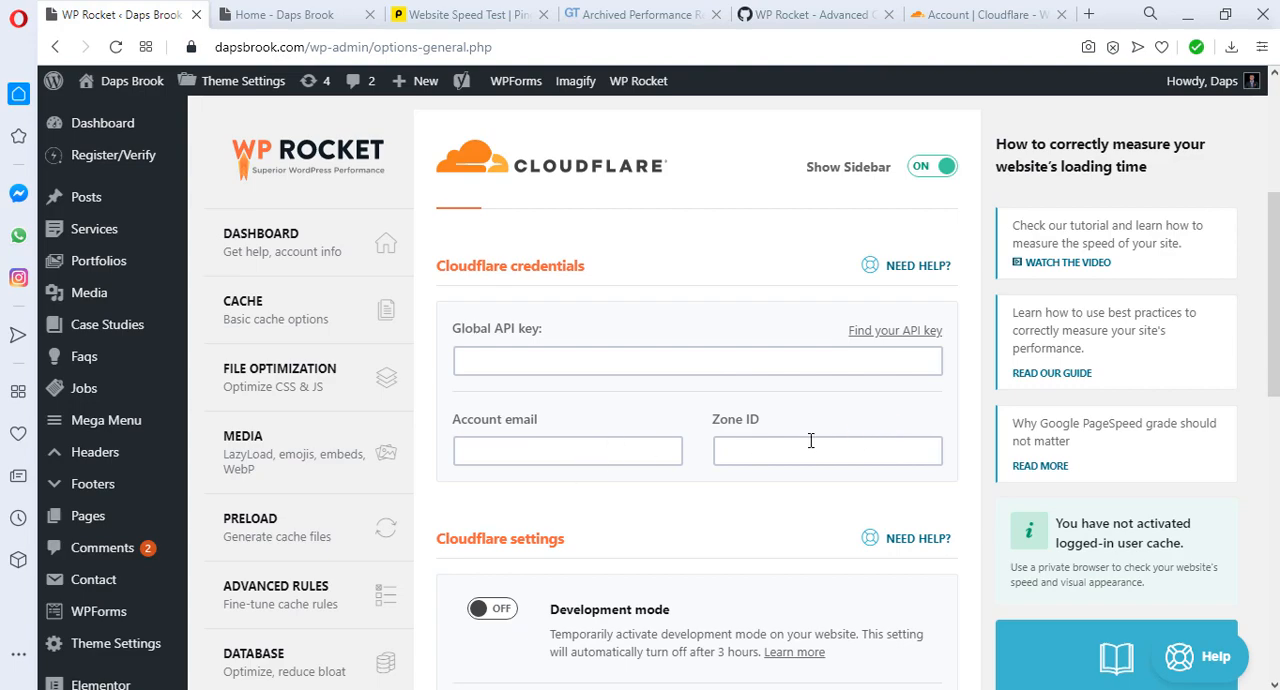
left_click(992, 14)
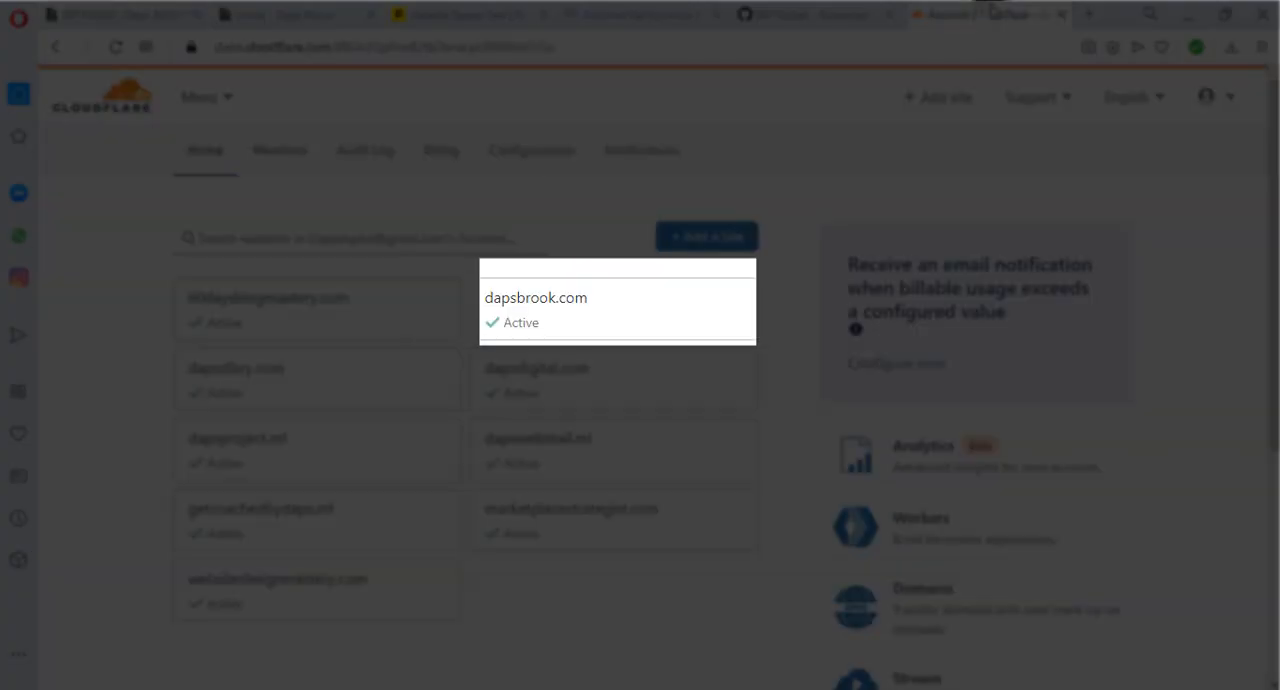
left_click(567, 326)
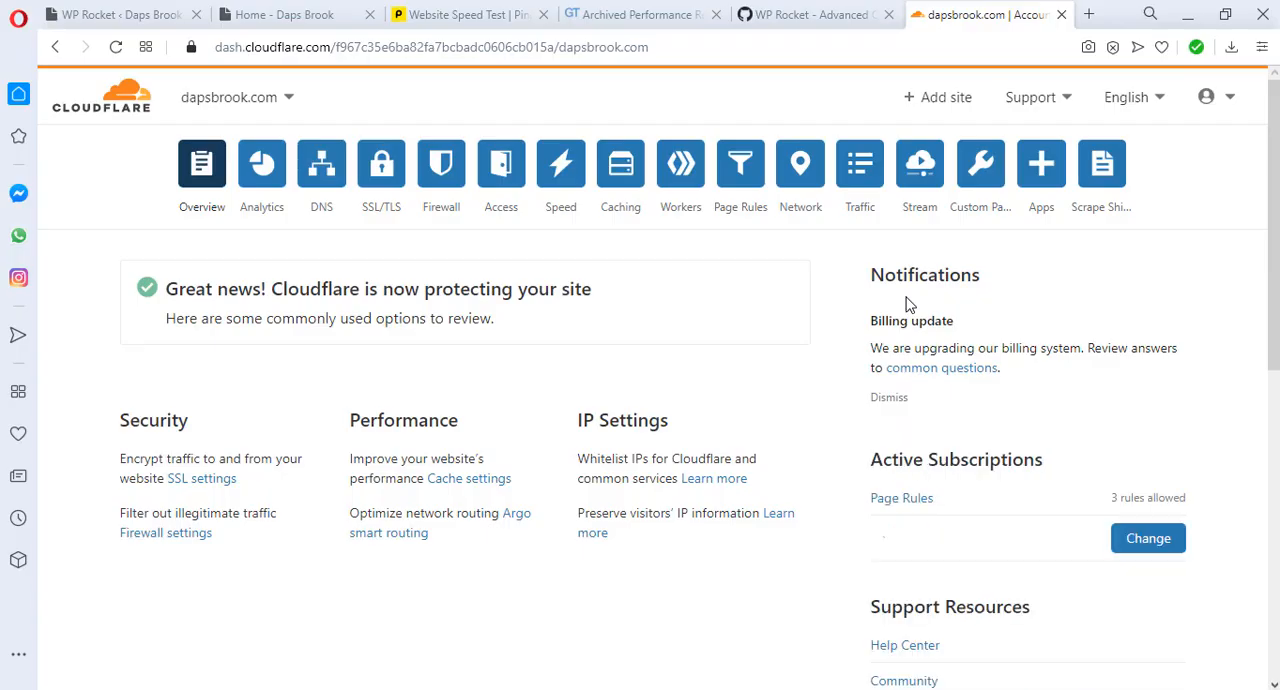
scroll(890, 303, "down", 6)
scroll(890, 311, "down", 3)
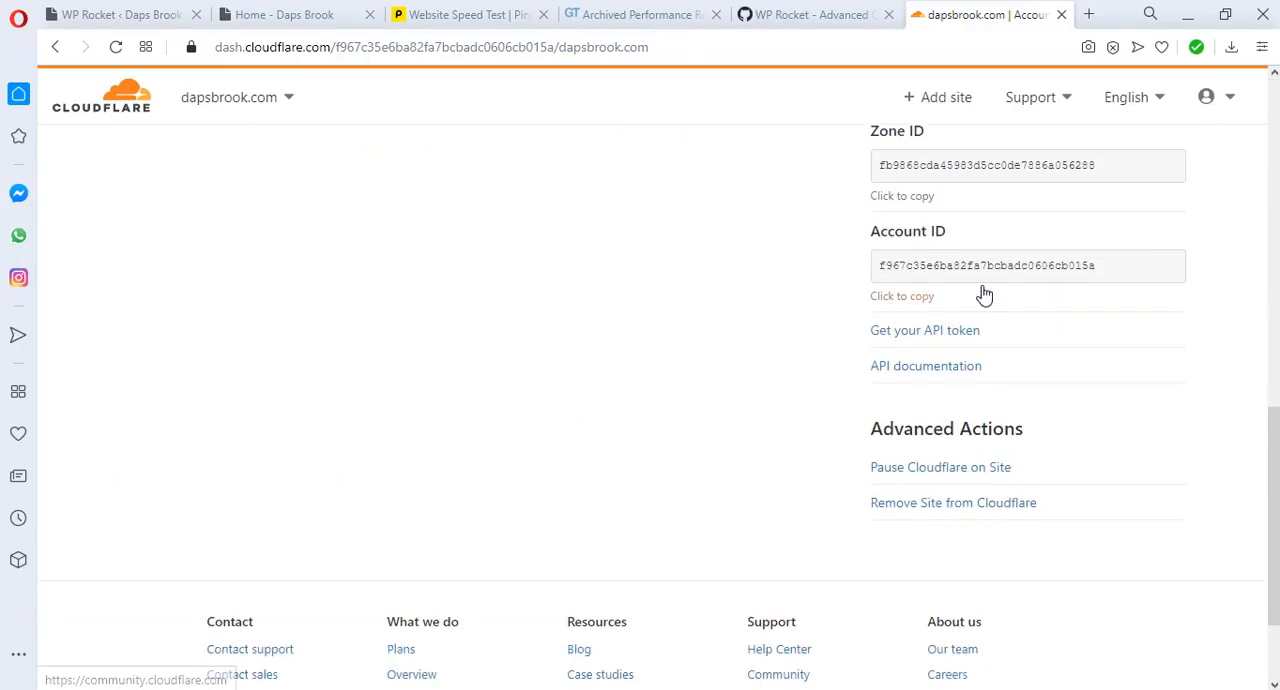
scroll(1135, 159, "up", 2)
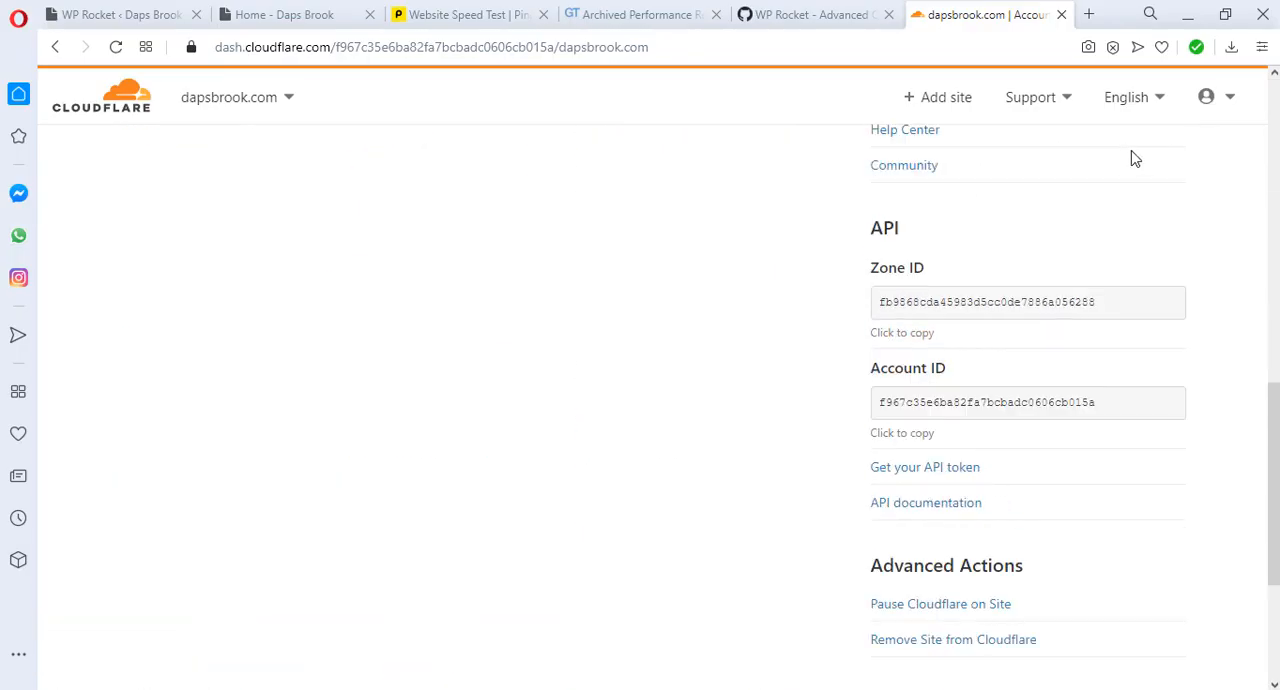
left_click(1128, 310)
key("ctrl+c")
left_click(966, 283)
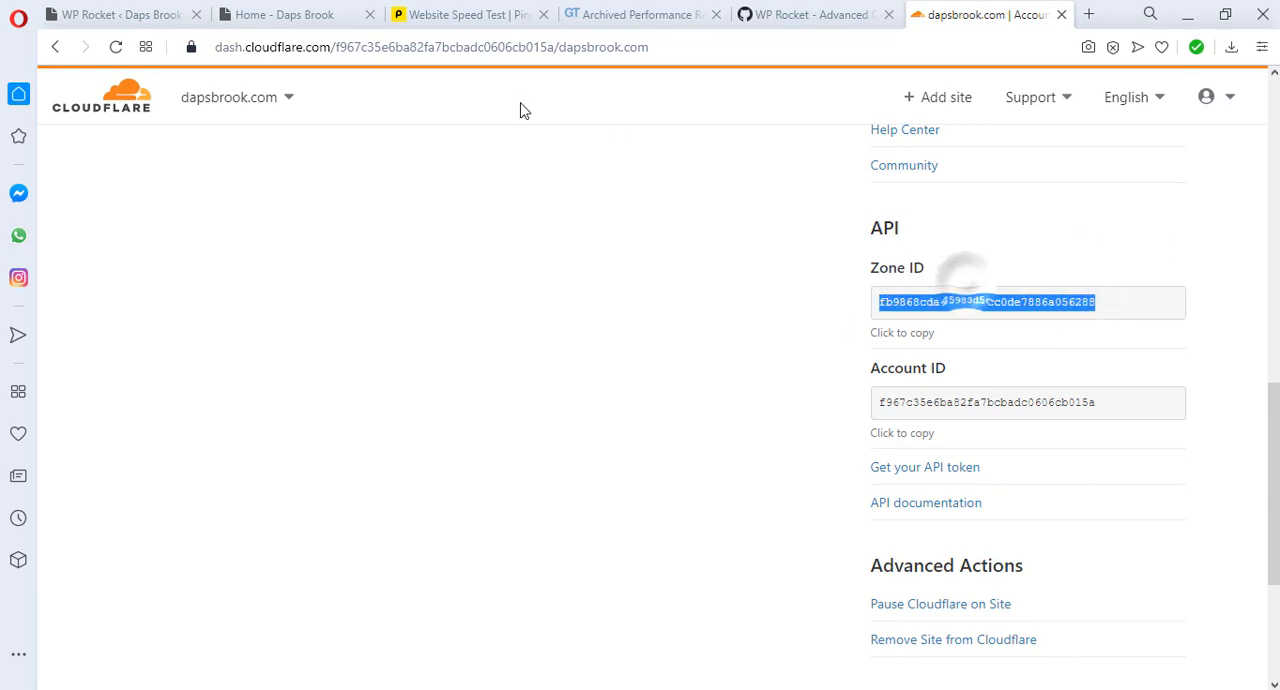
Step: Paste the Zone ID into WP Rocket's Cloudflare credentials and enter the Cloudflare account's e-mail address
left_click(120, 14)
right_click(772, 450)
left_click(817, 283)
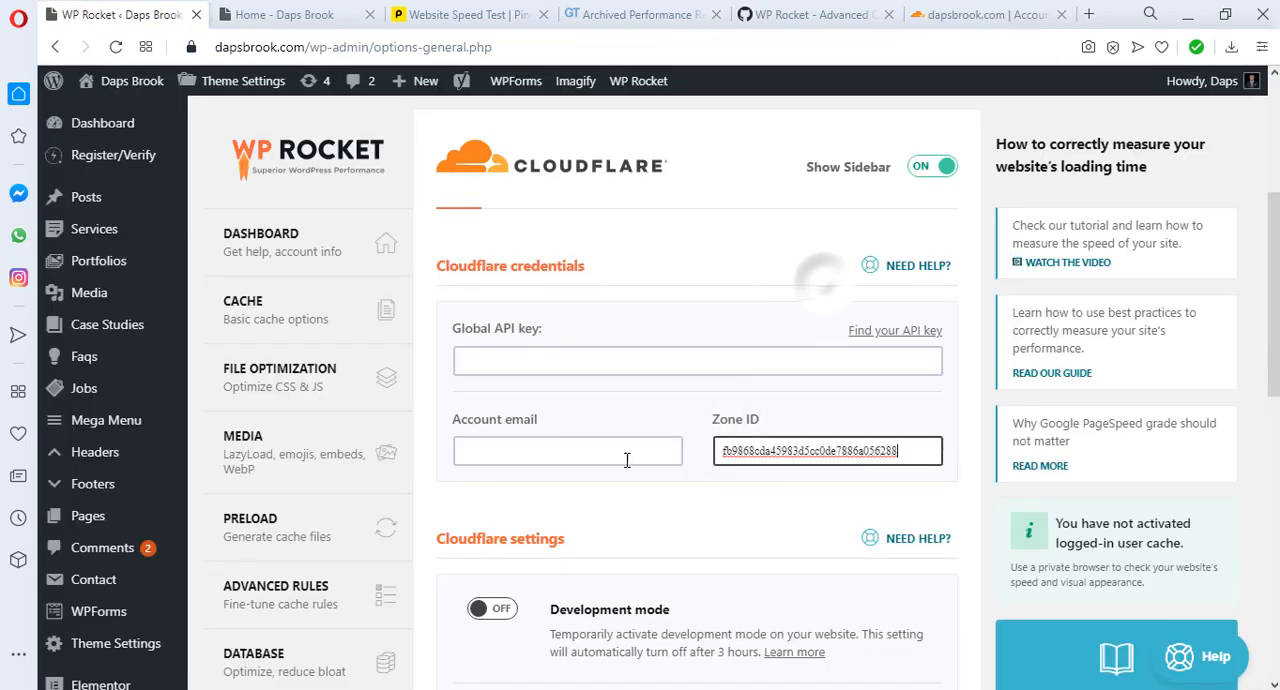
left_click(552, 451)
type("d")
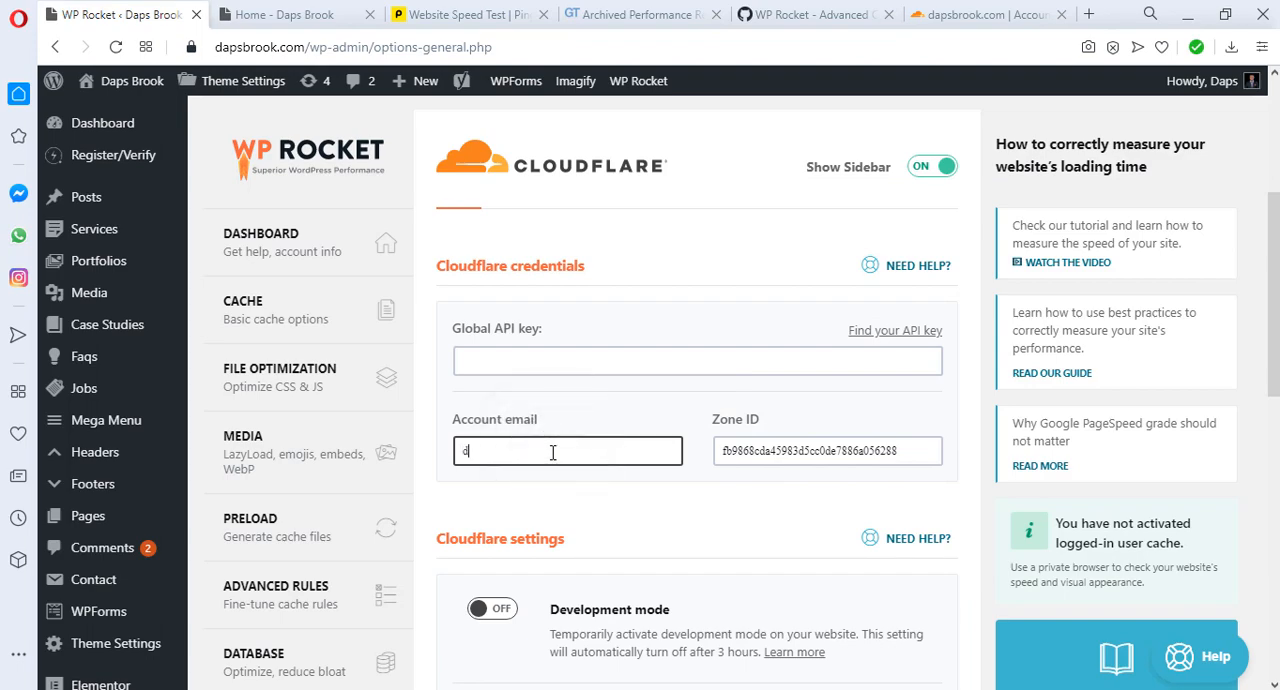
type("a")
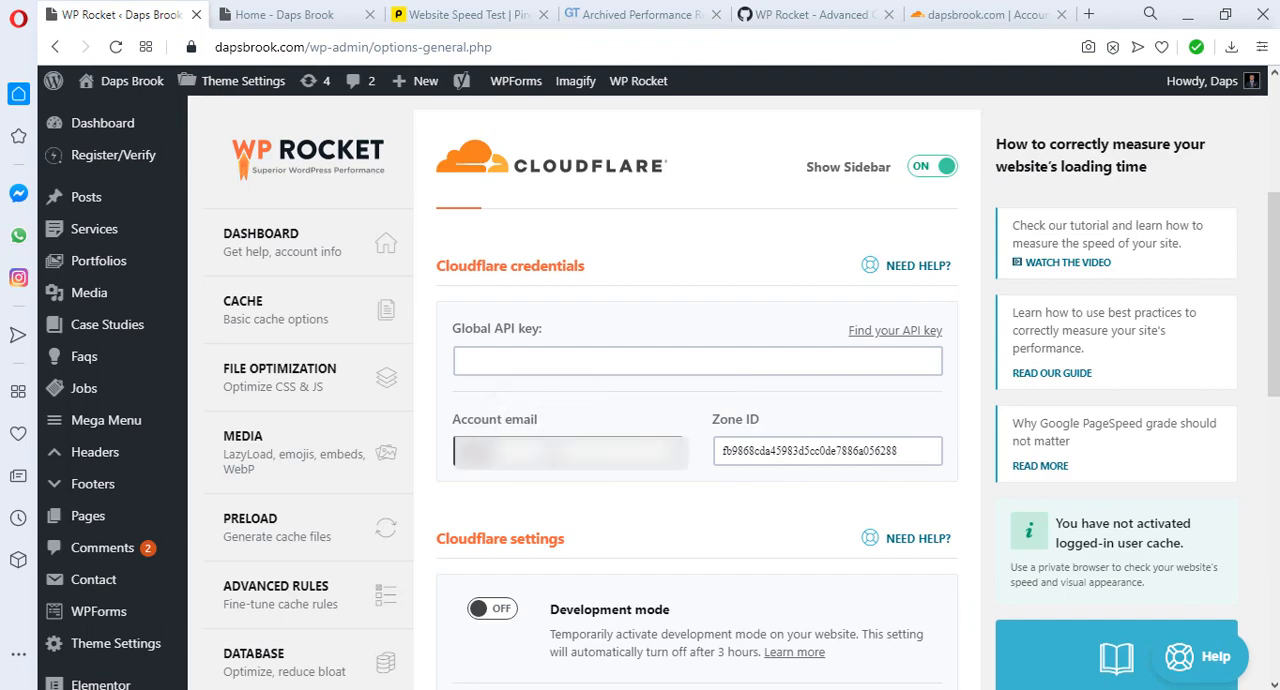
Step: Return to Cloudflare, open the API tokens of the account profile and request to view the Global API Key
left_click(985, 14)
left_click(1222, 97)
left_click(1157, 189)
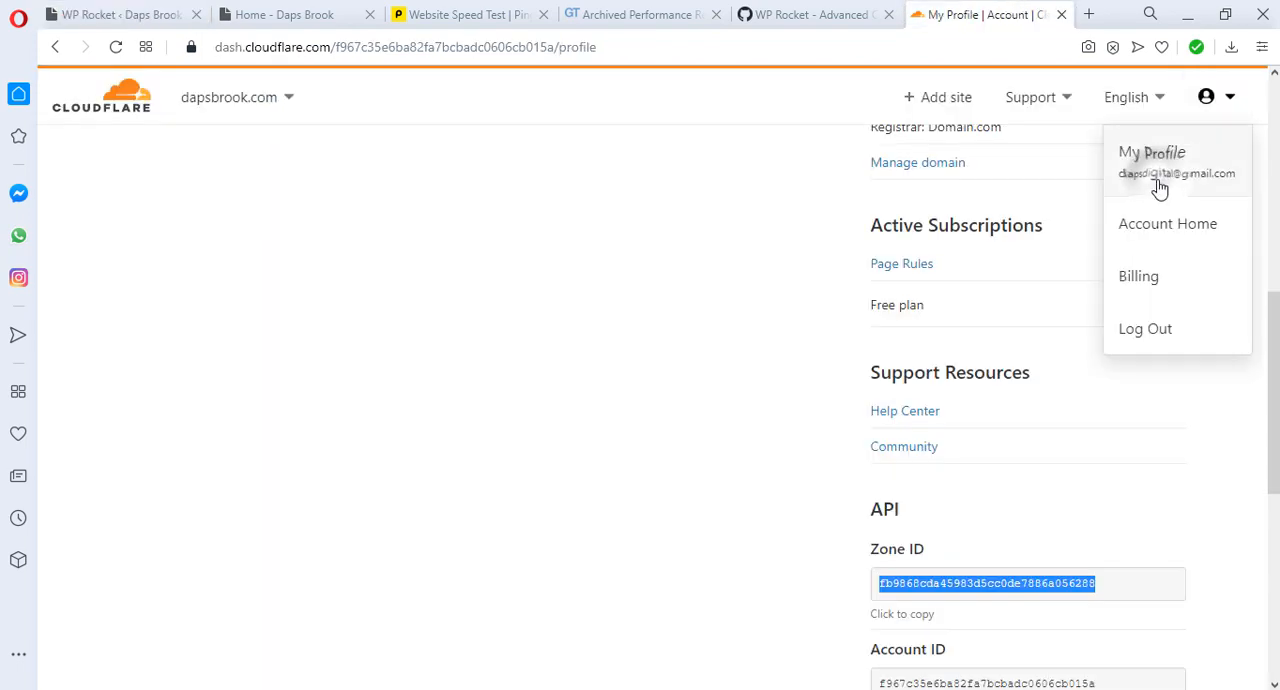
left_click(445, 158)
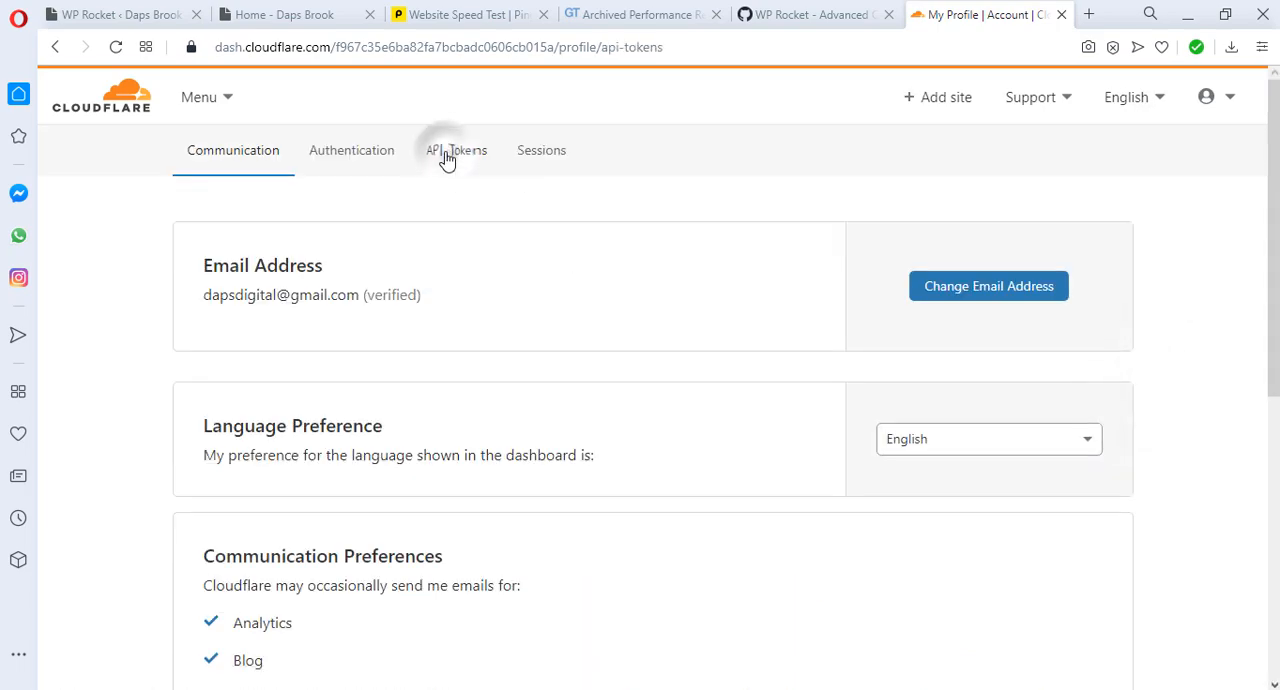
scroll(1088, 424, "down", 2)
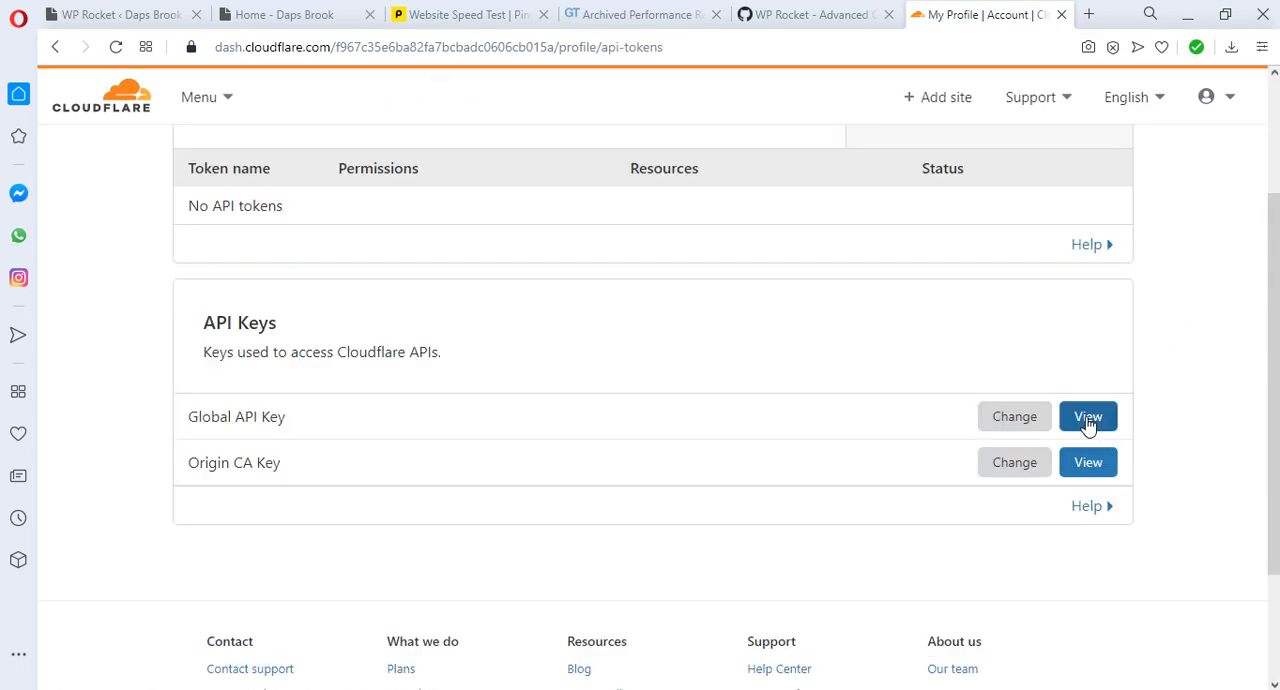
left_click(1088, 420)
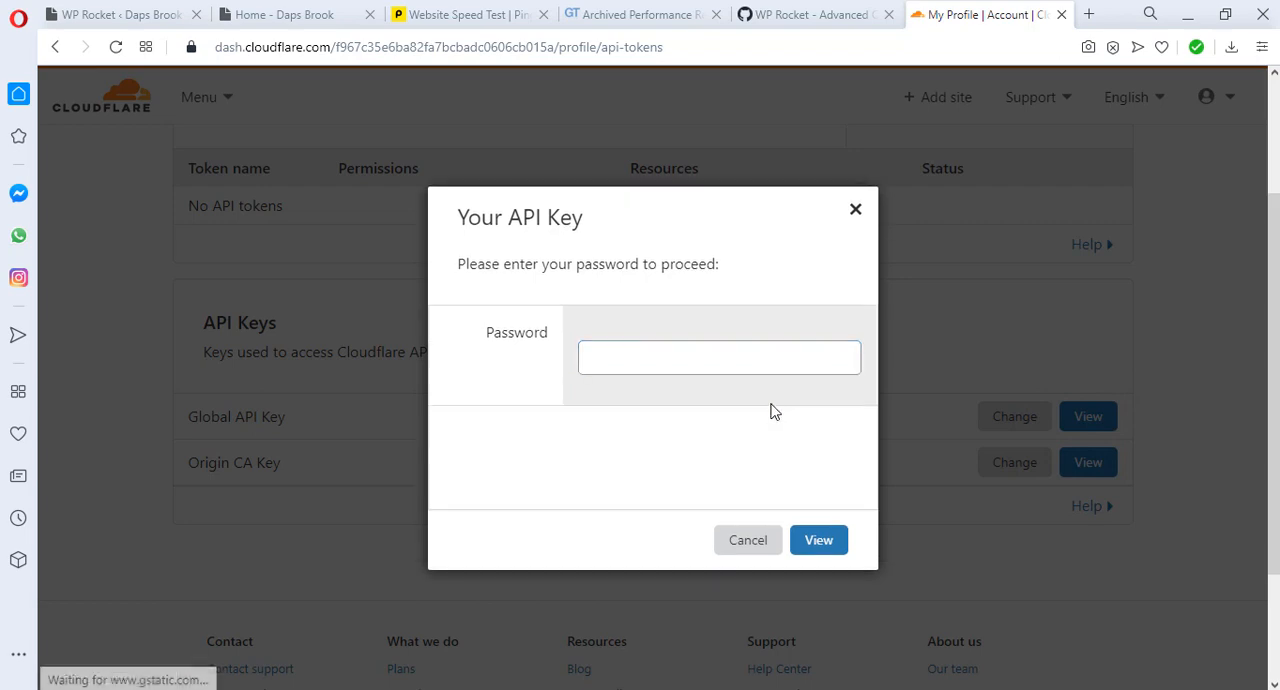
Step: Enter the Cloudflare account password and complete the reCAPTCHA stairs challenge to reveal the Global API Key
left_click(604, 354)
key("ctrl+v")
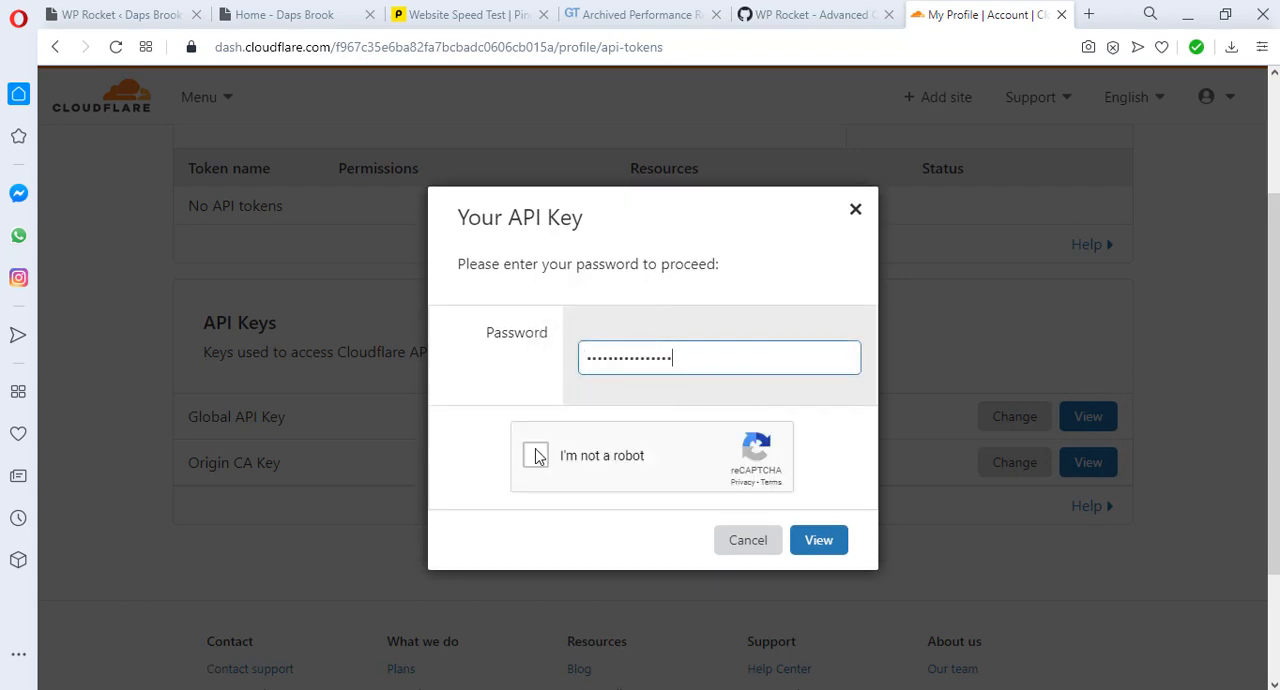
left_click(536, 457)
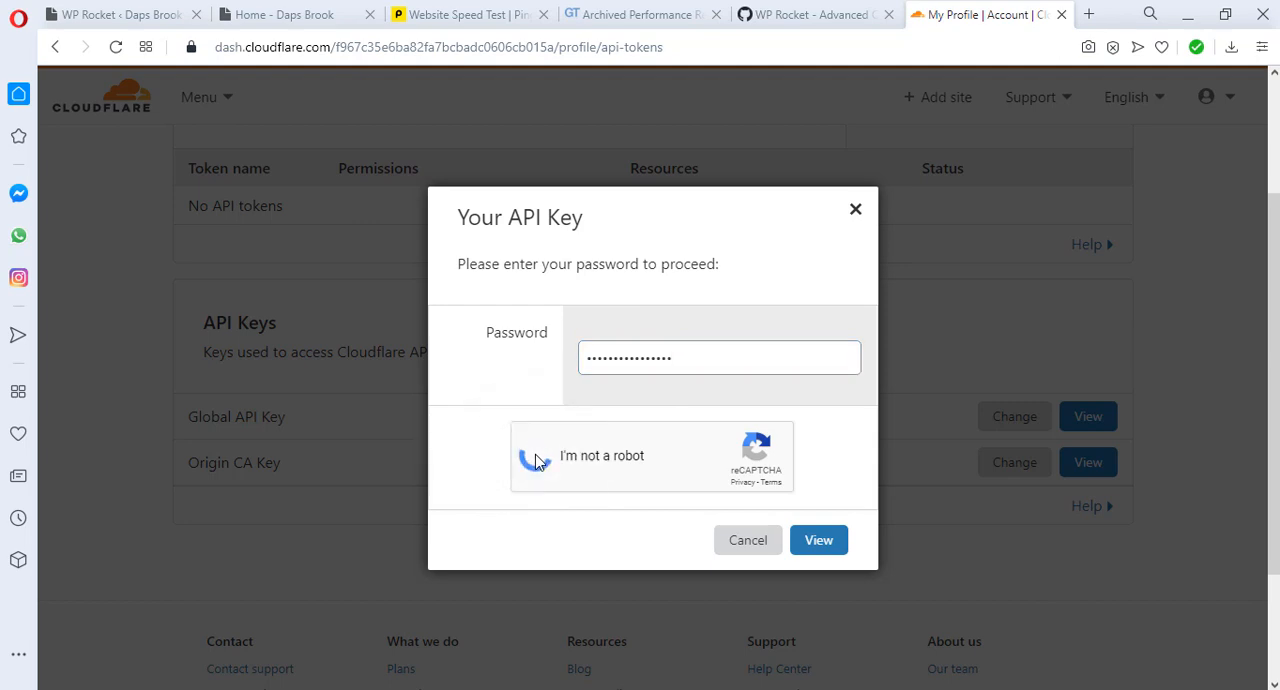
left_click(536, 460)
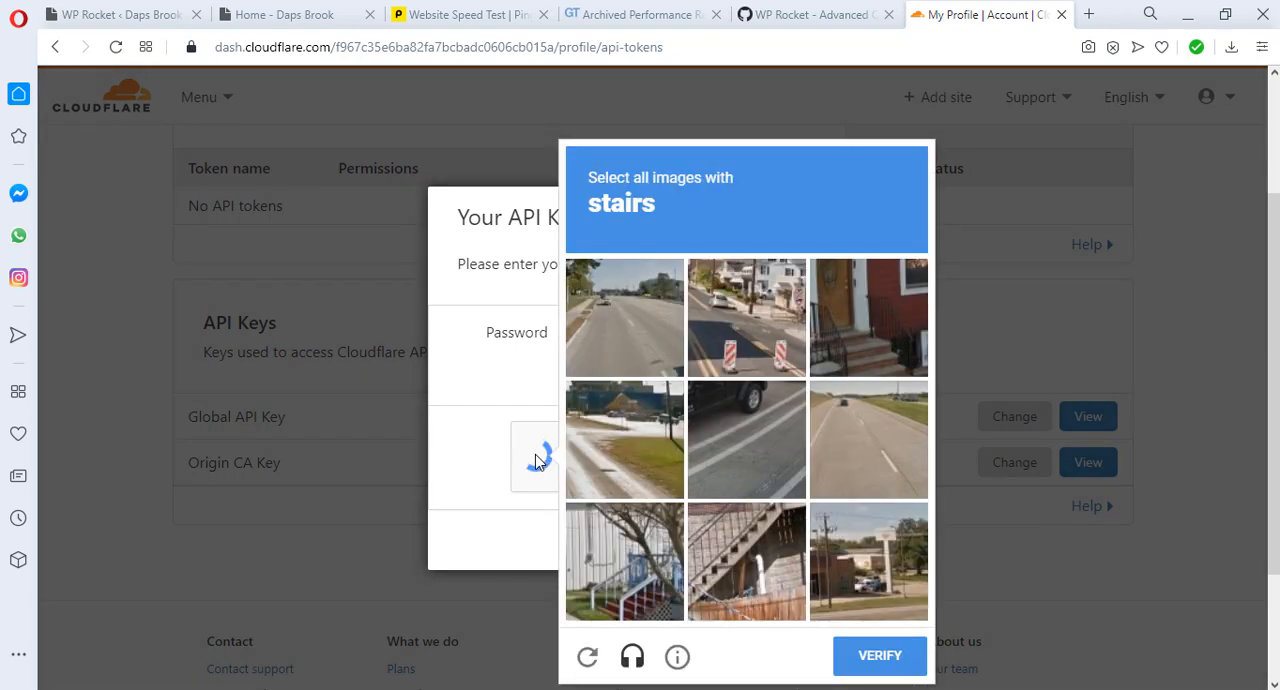
left_click(612, 562)
left_click(746, 562)
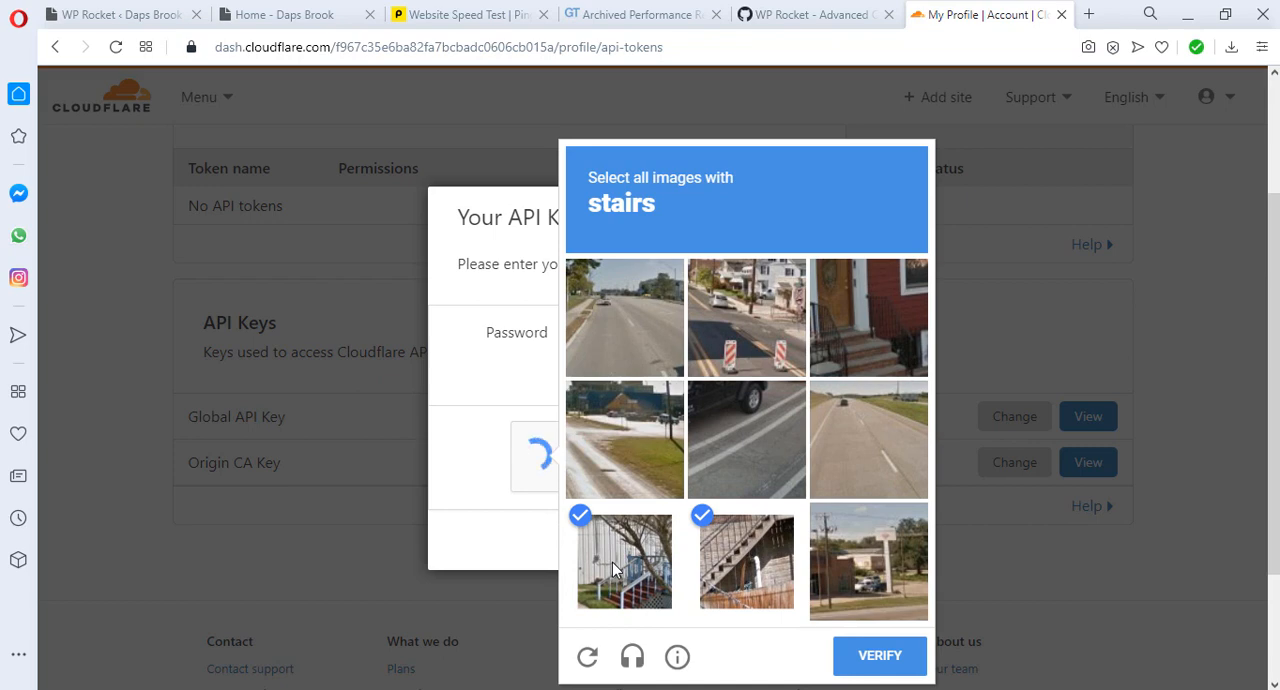
left_click(891, 331)
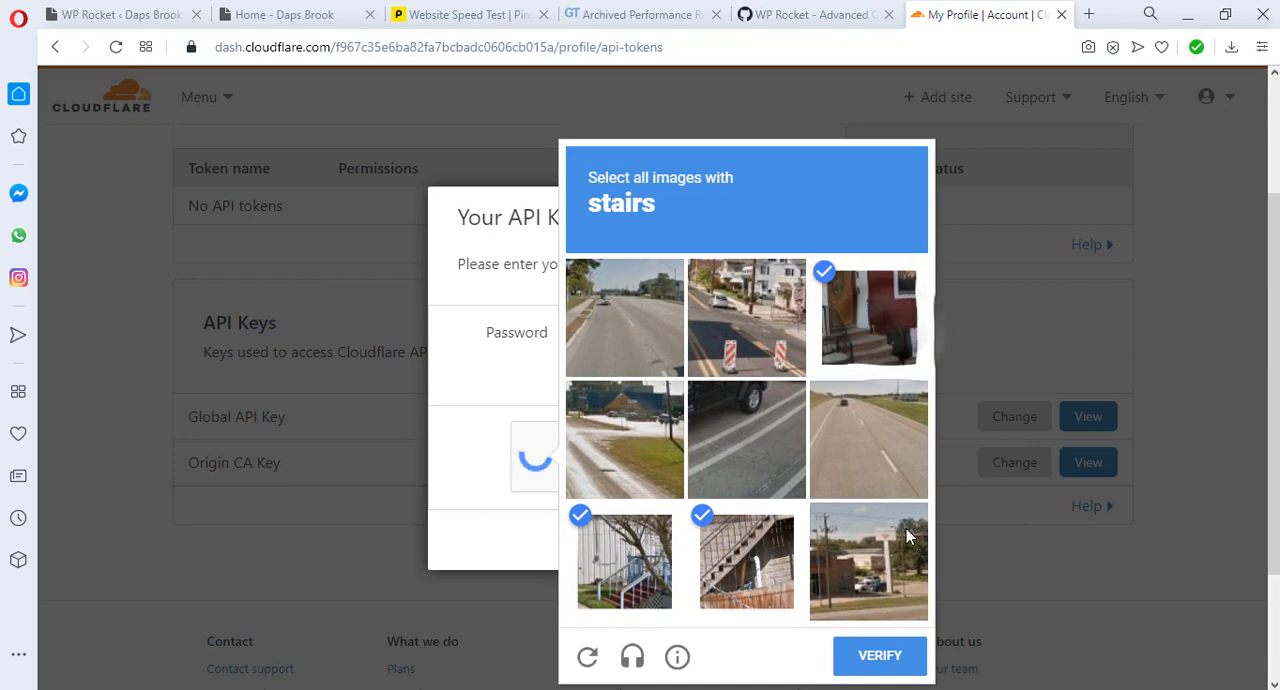
left_click(894, 656)
left_click(822, 545)
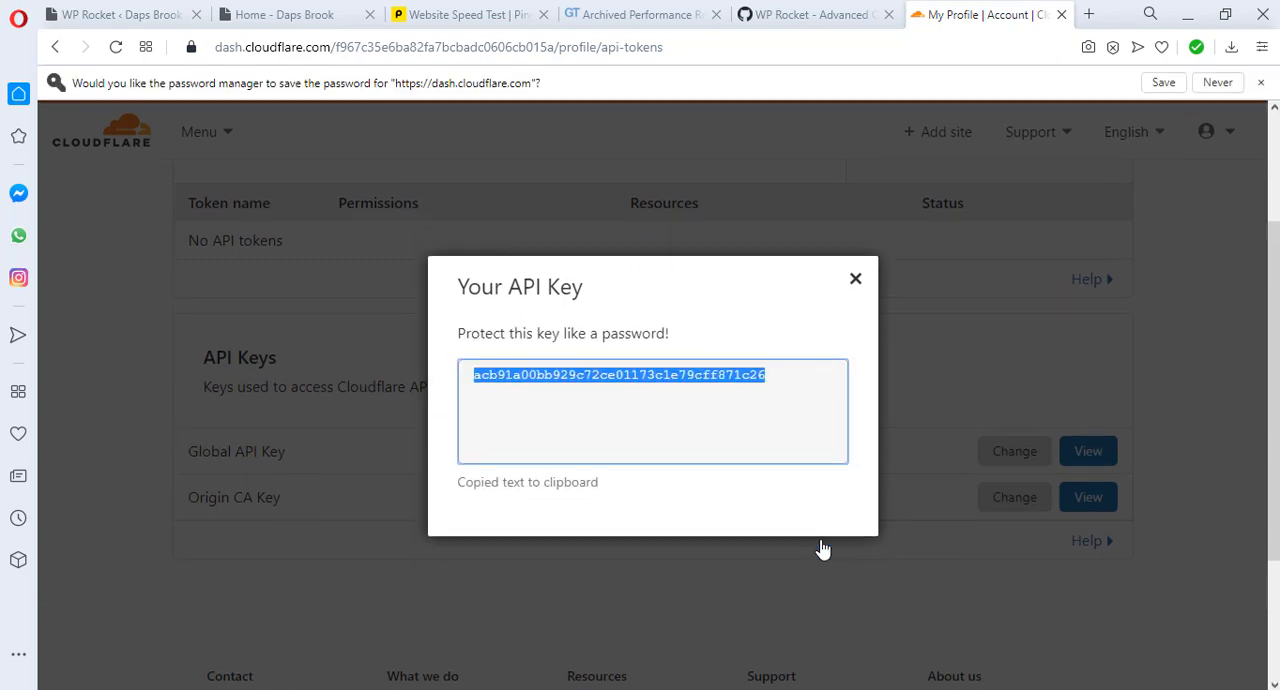
Step: Copy the Global API Key from Cloudflare, paste it into WP Rocket's Cloudflare credentials and save the changes
right_click(660, 376)
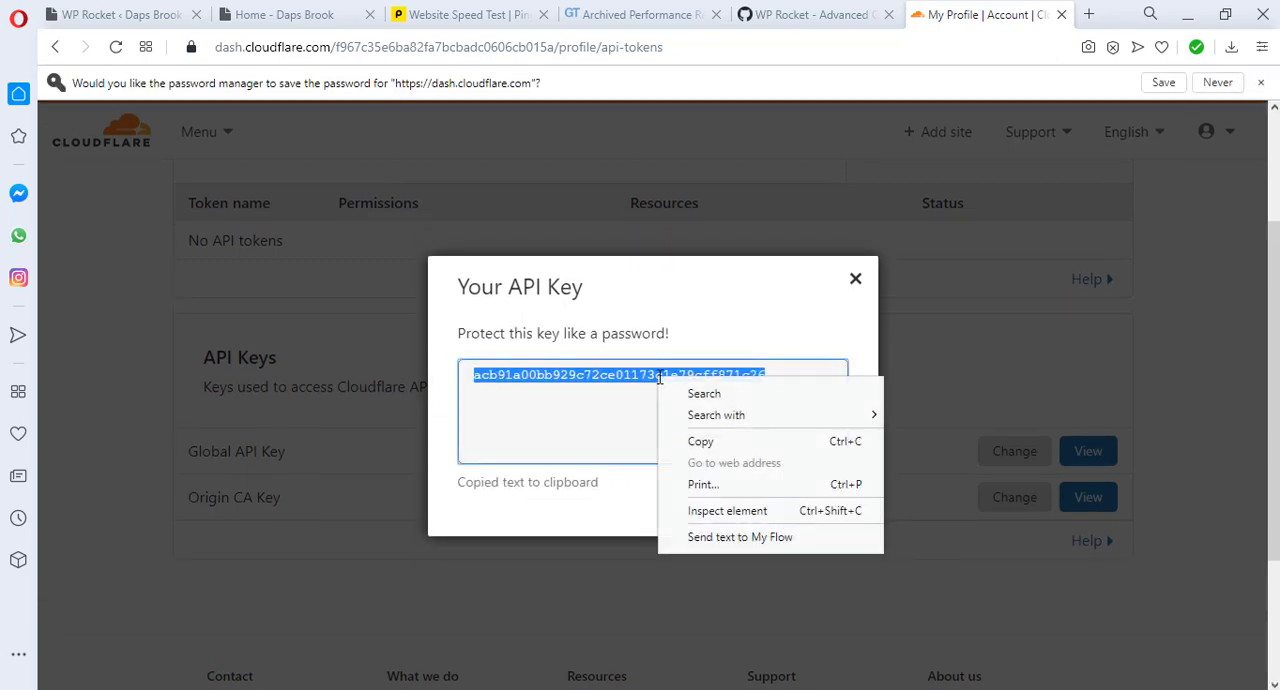
left_click(707, 447)
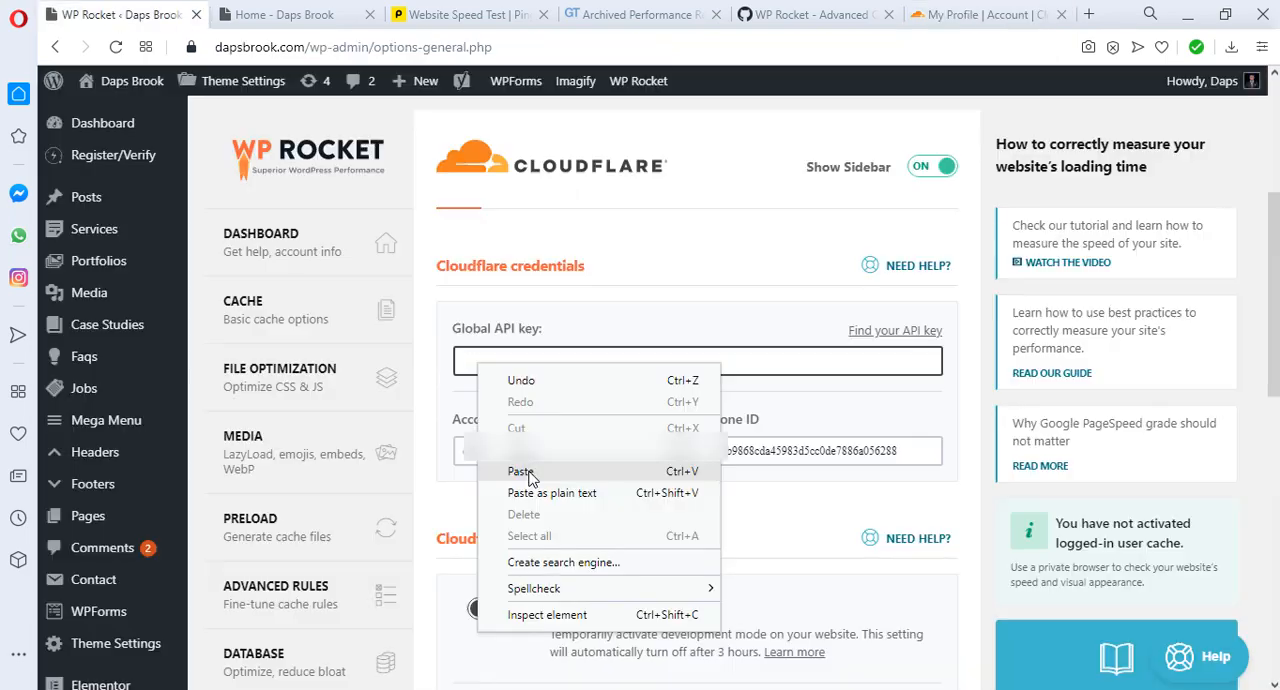
left_click(523, 475)
scroll(980, 418, "down", 2)
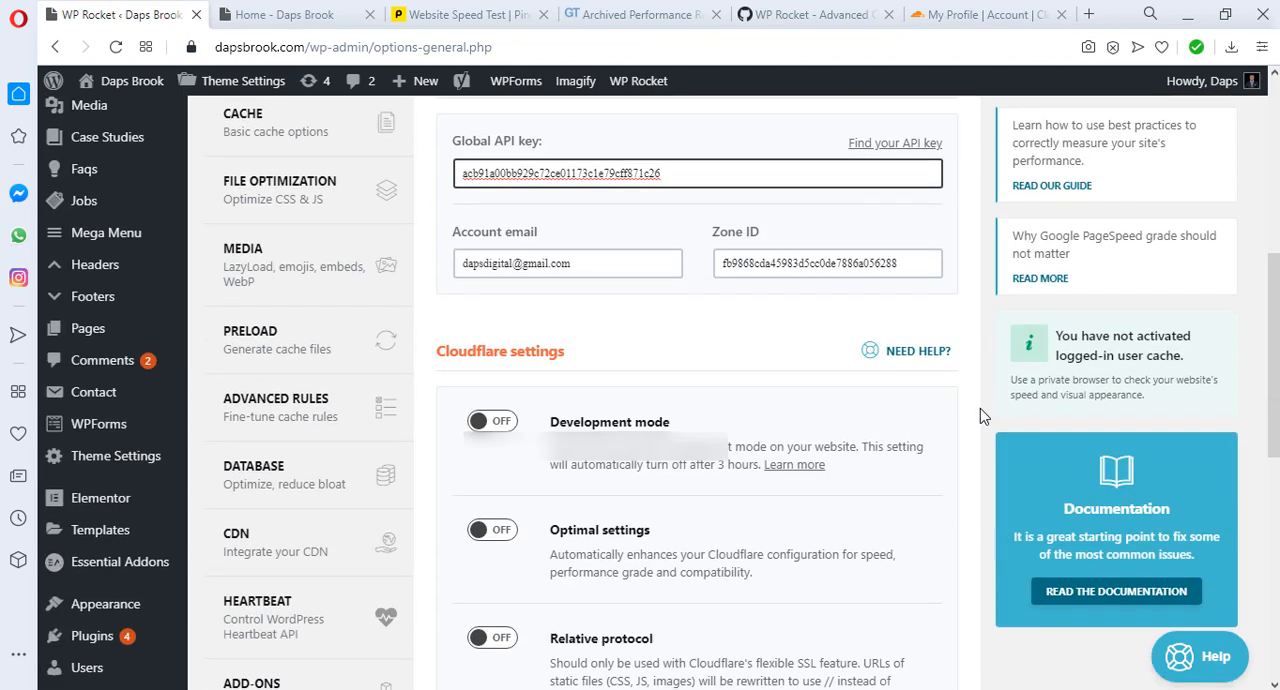
scroll(950, 420, "up", 3)
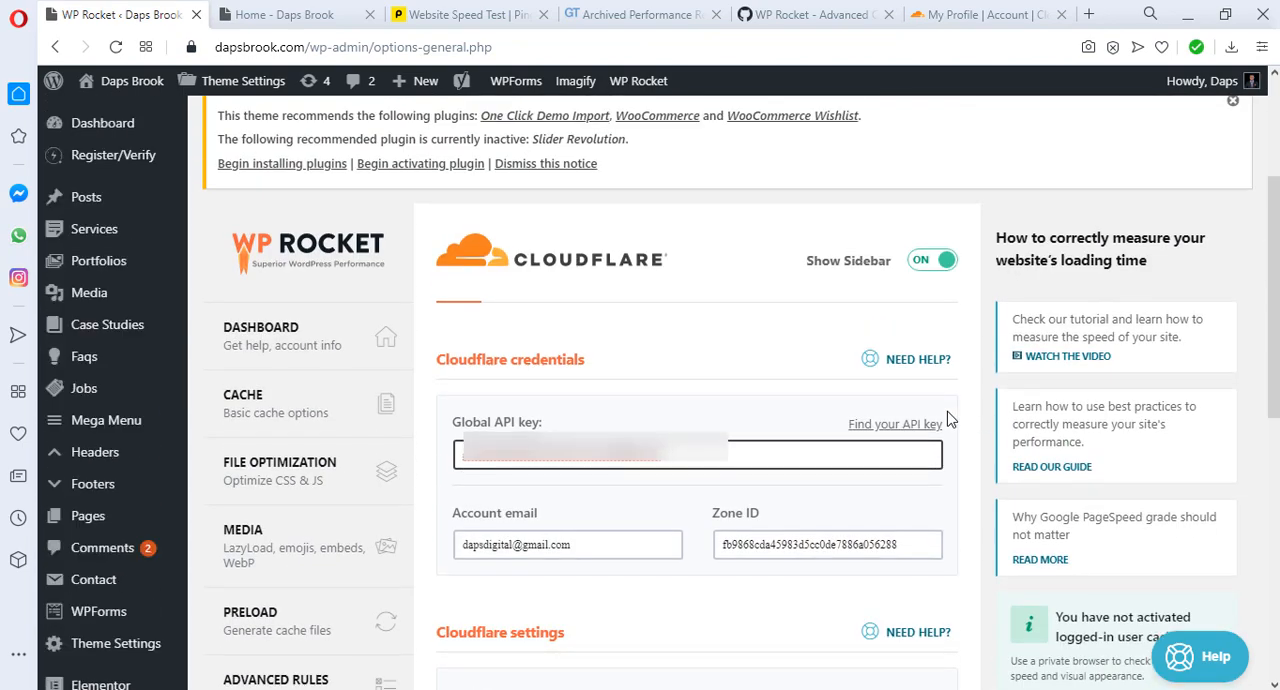
scroll(950, 420, "down", 8)
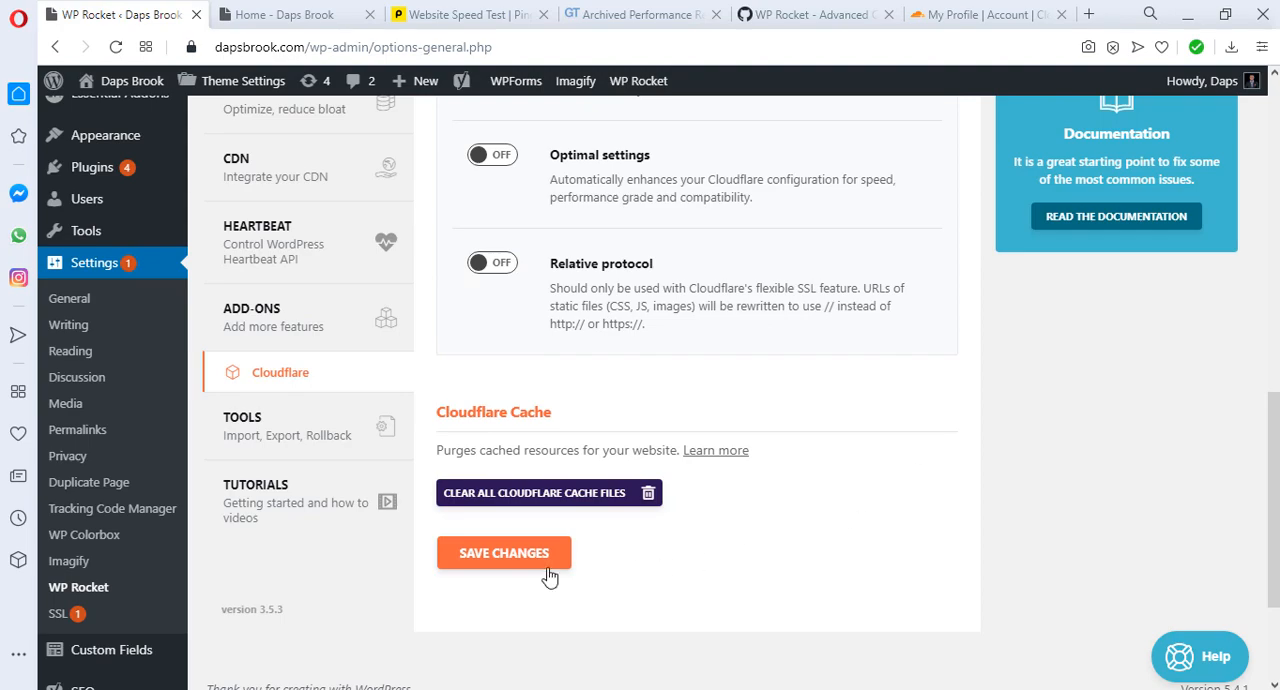
left_click(487, 561)
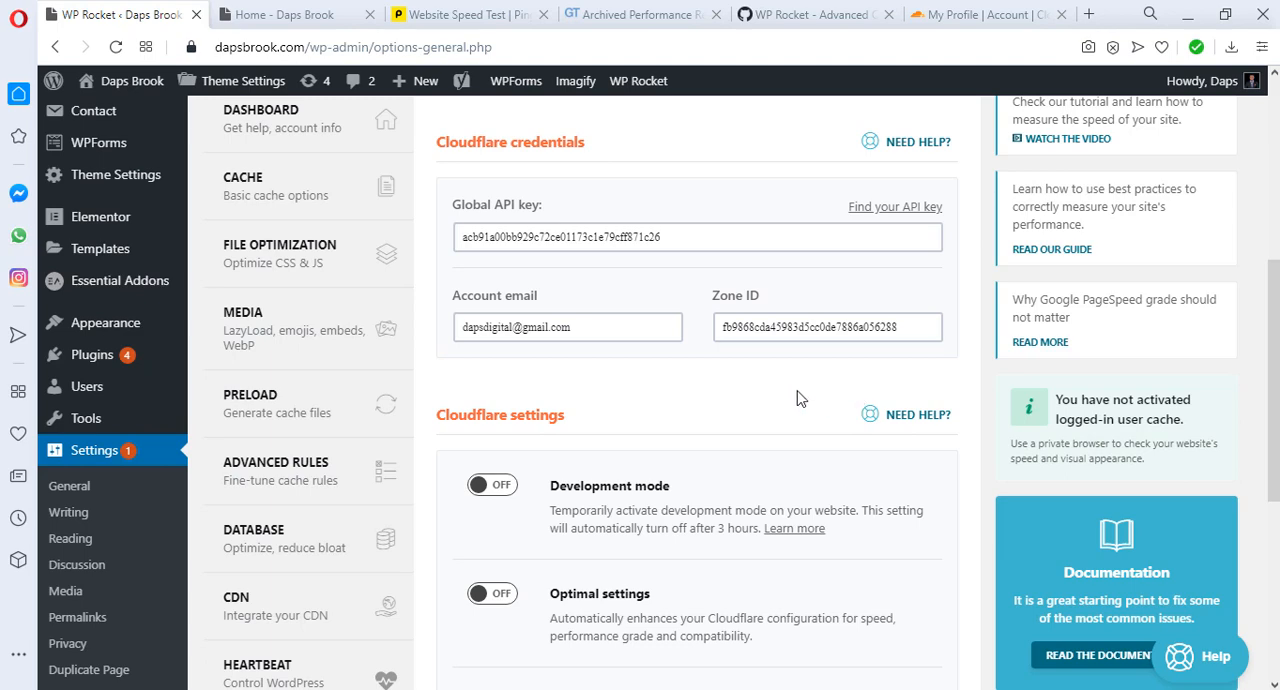
scroll(604, 416, "down", 5)
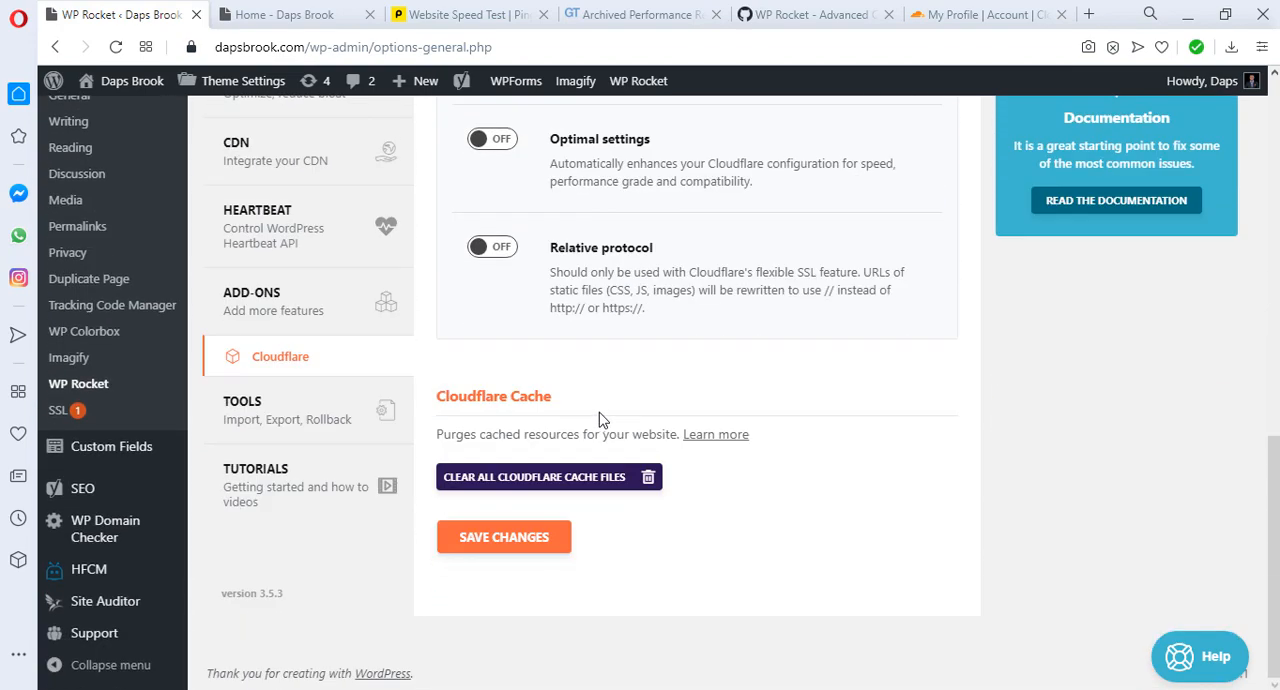
scroll(612, 414, "up", 4)
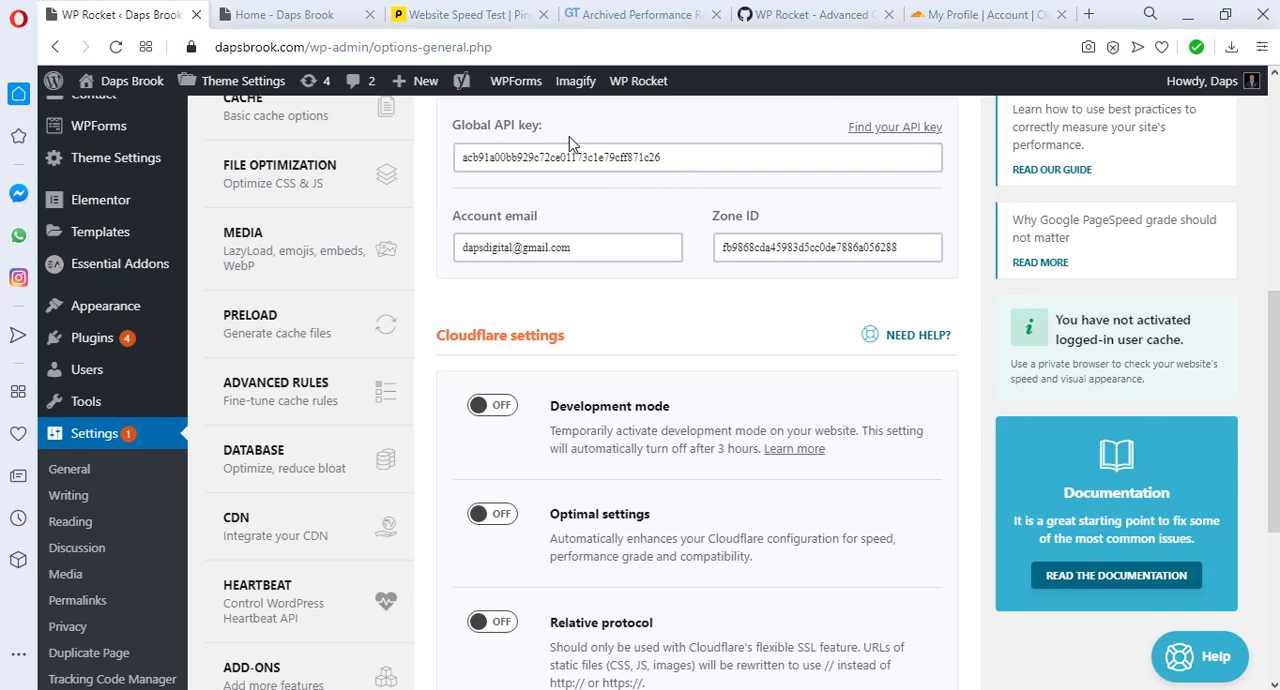
left_click(449, 16)
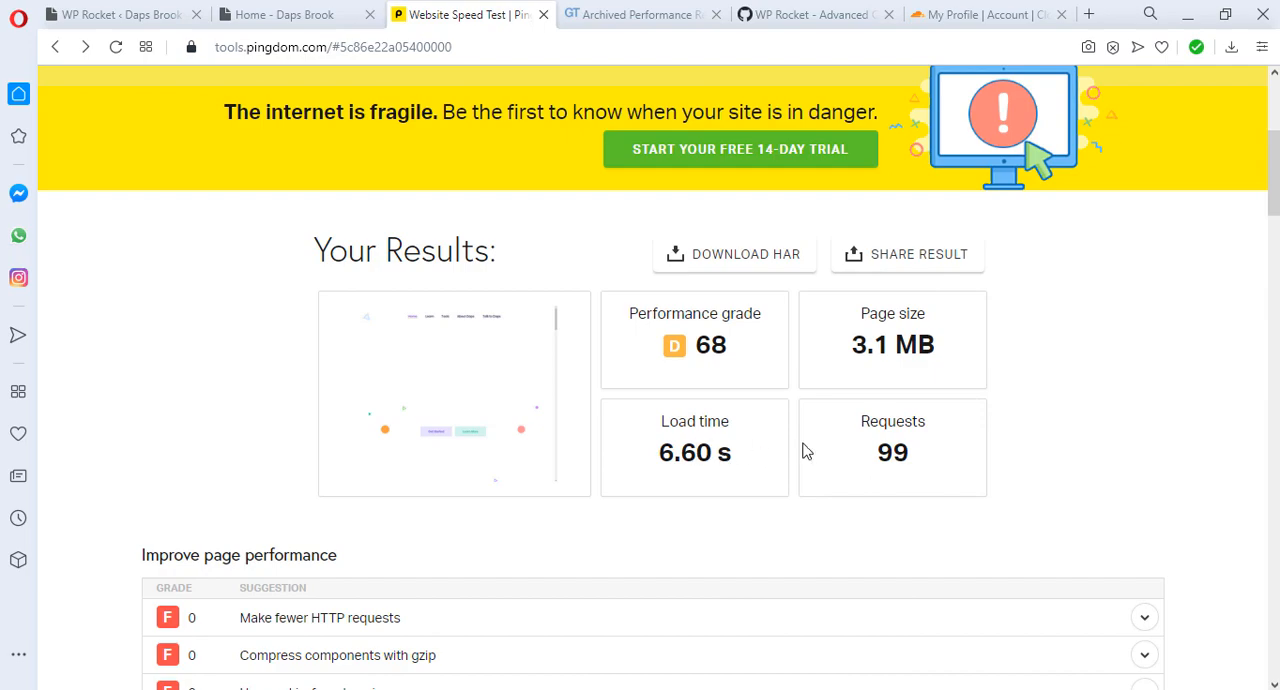
scroll(1070, 440, "down", 1)
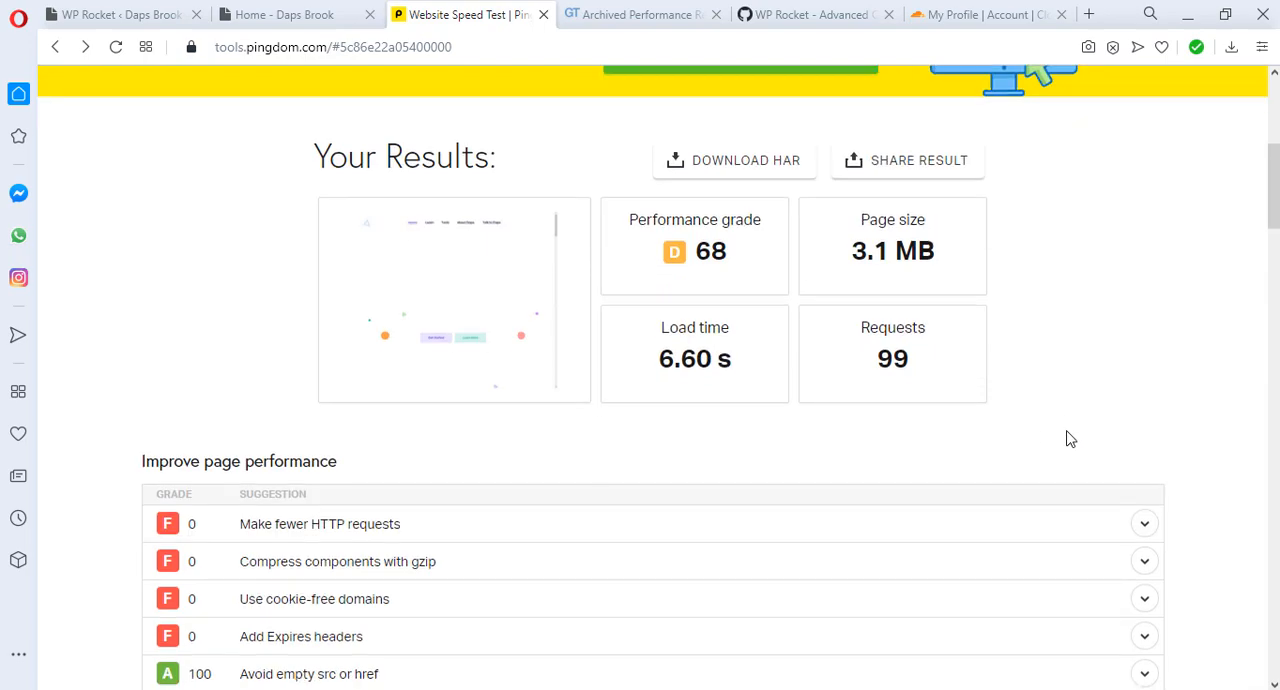
scroll(1070, 438, "up", 1)
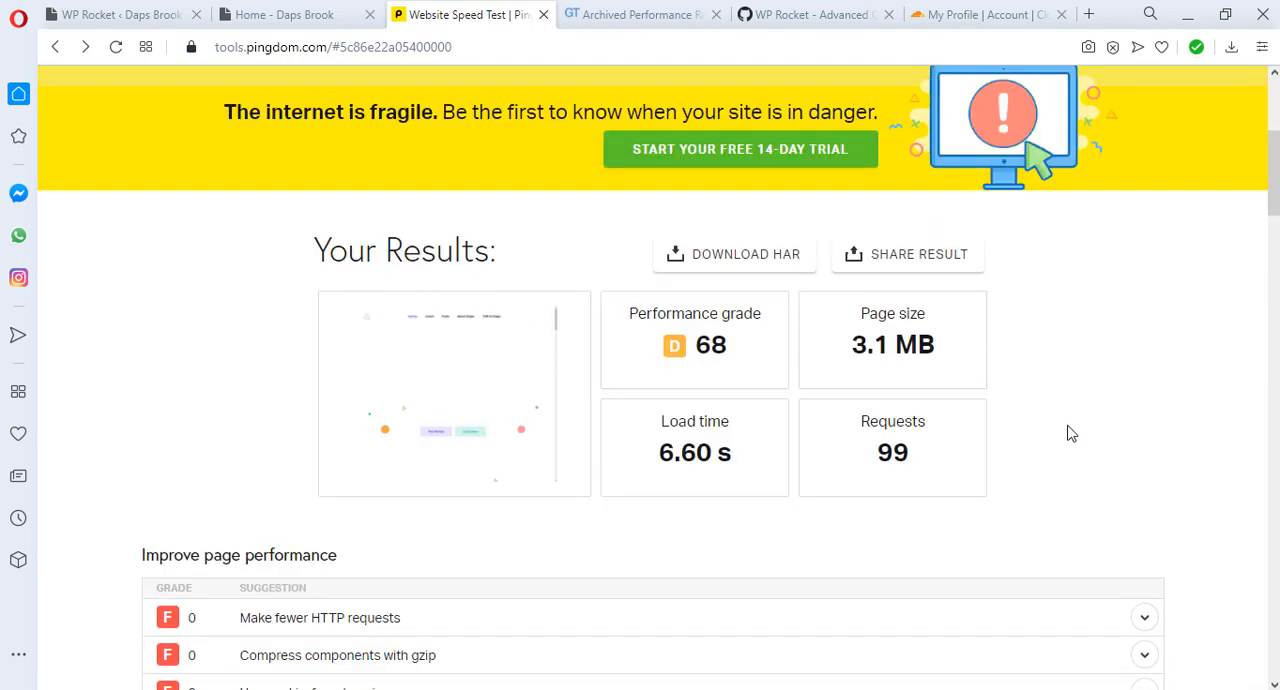
scroll(1070, 432, "up", 3)
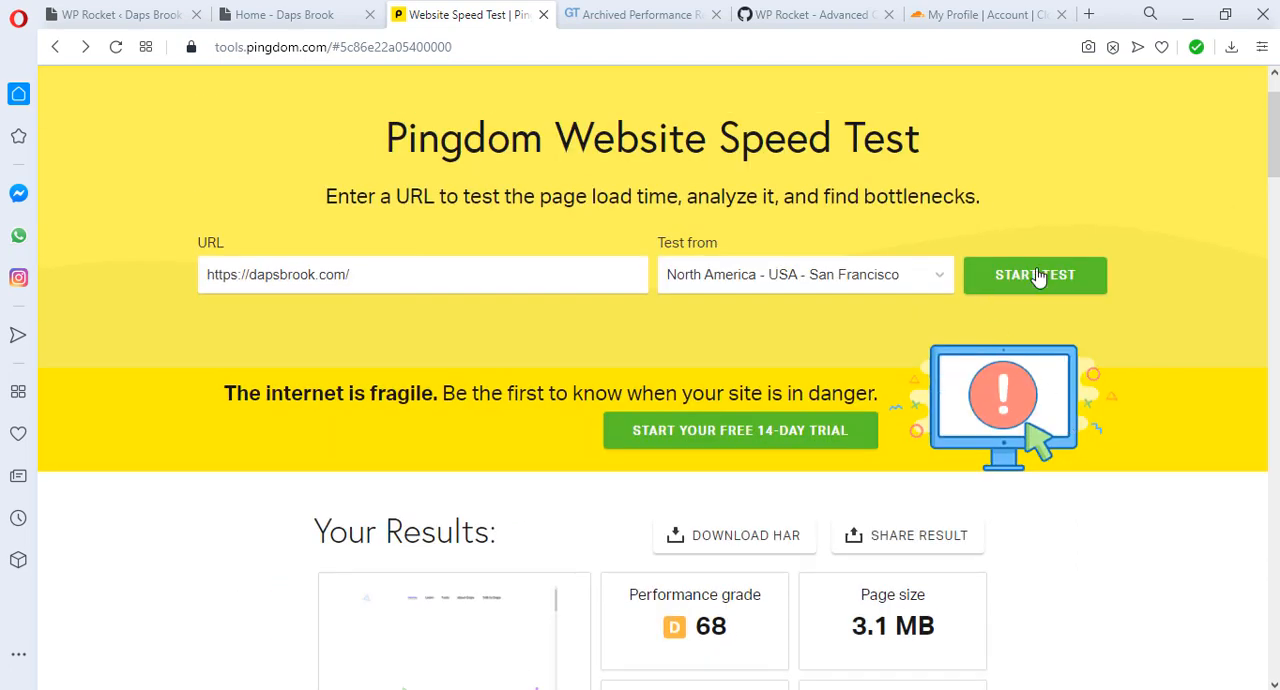
left_click(1038, 277)
left_click(605, 16)
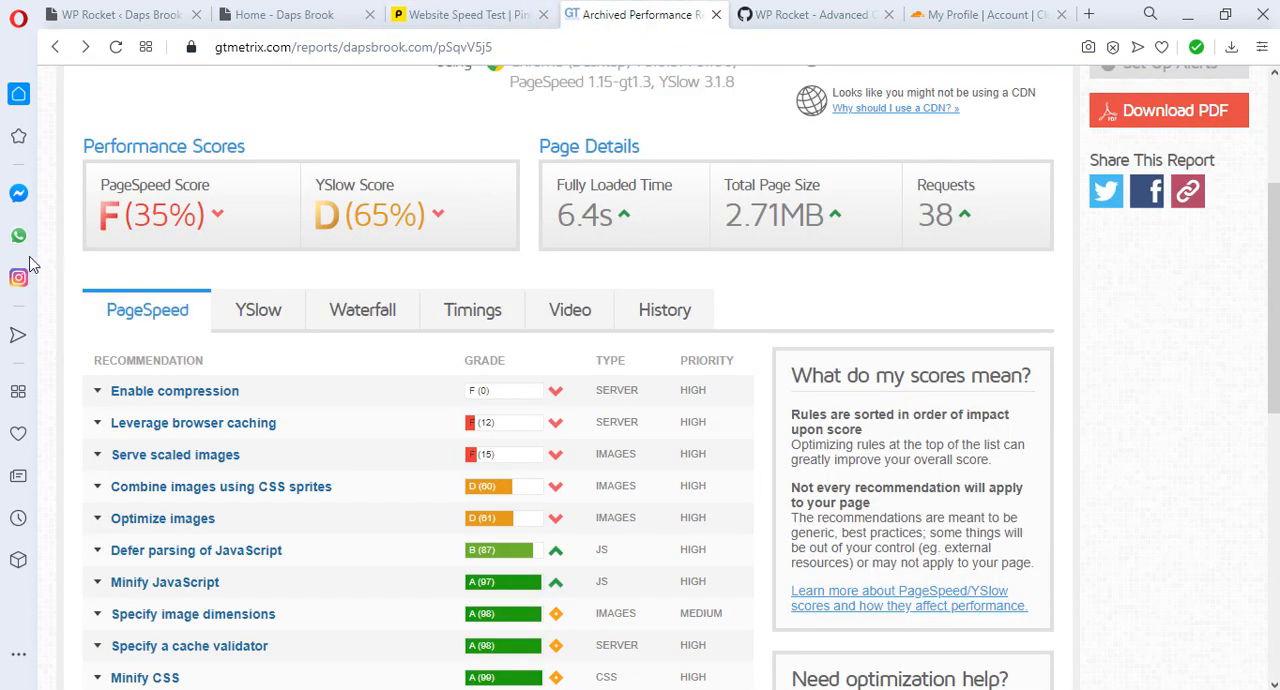
scroll(452, 236, "up", 3)
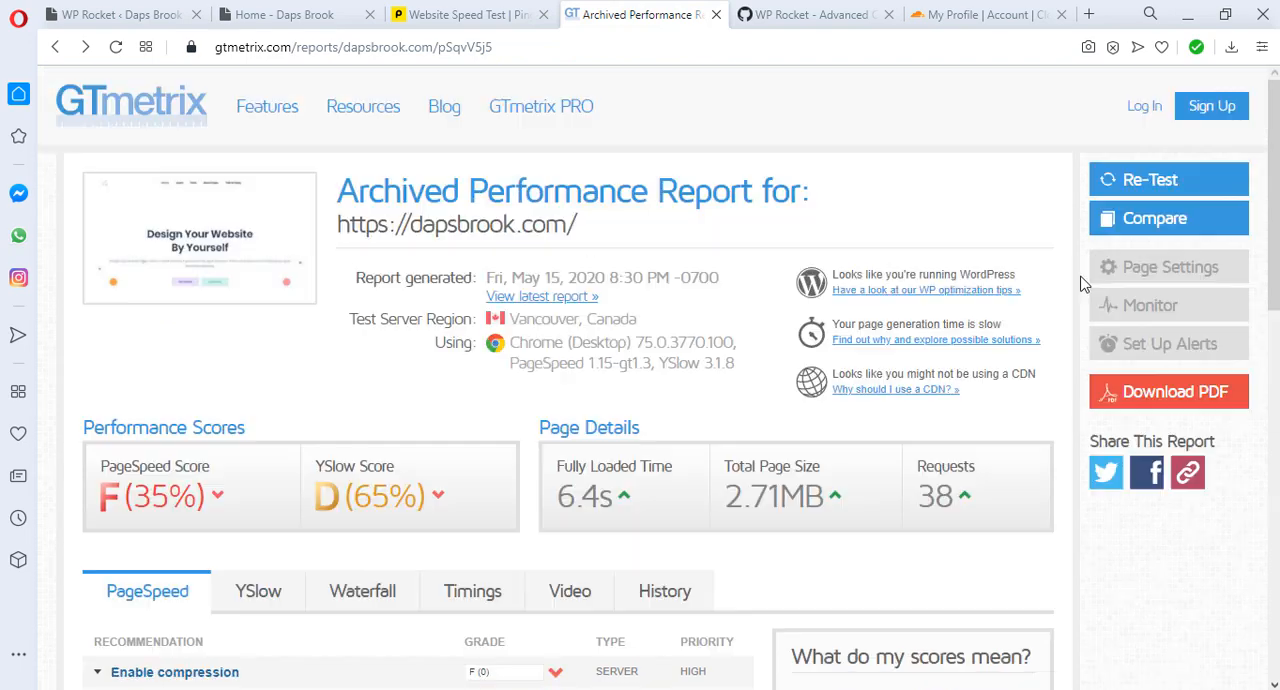
left_click(1188, 177)
key("ctrl+Tab")
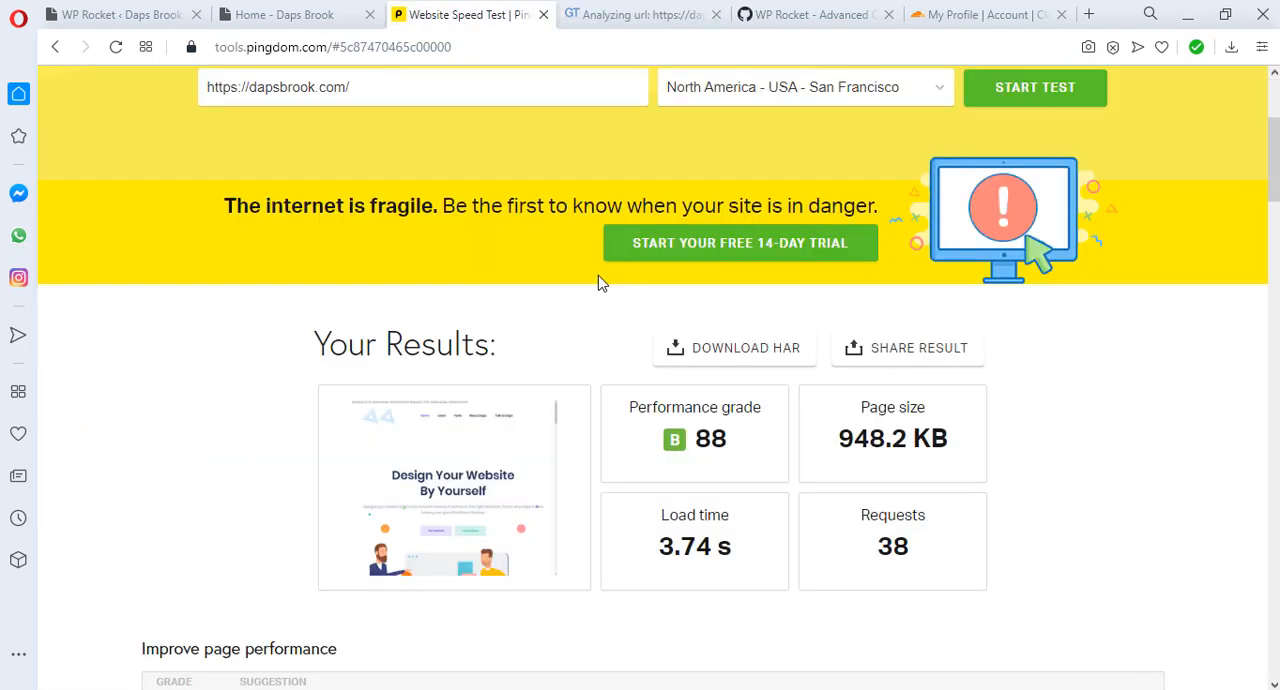
Step: Review the new Pingdom results, including the Add Expires headers explanation, response codes, content and requests by domain, and file requests
scroll(600, 284, "down", 1)
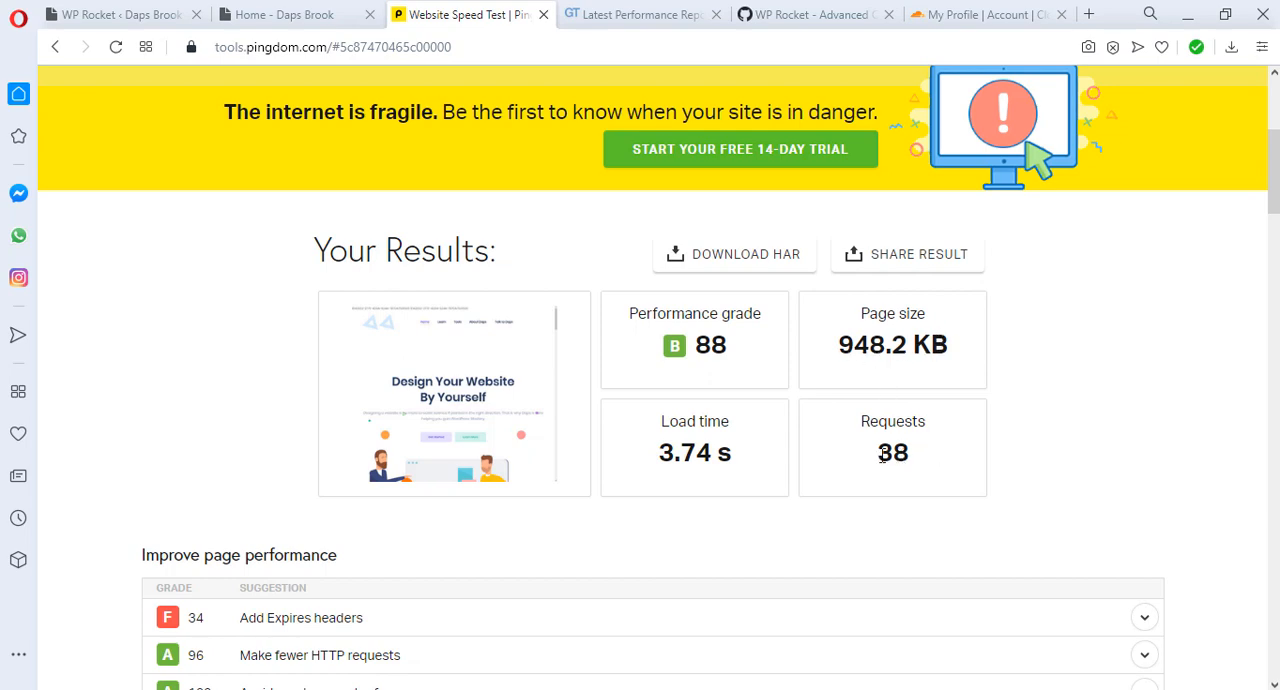
scroll(840, 460, "down", 2)
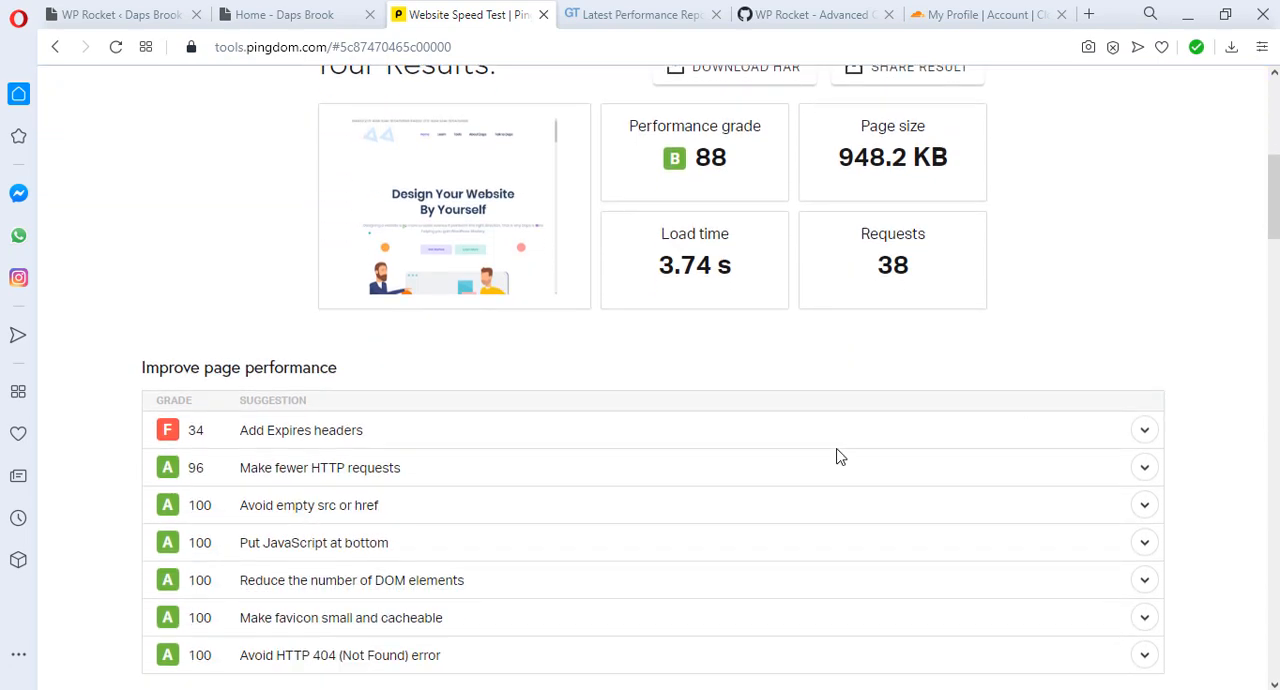
left_click(1143, 431)
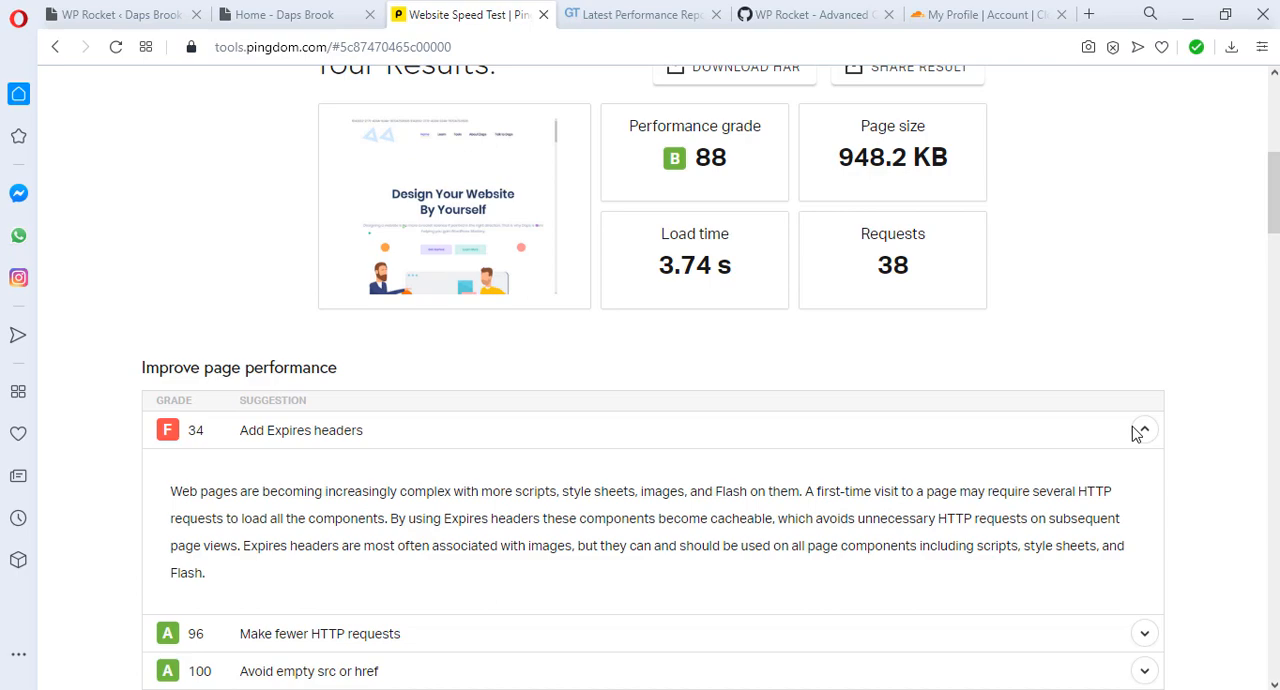
left_click(1140, 430)
scroll(1137, 433, "down", 4)
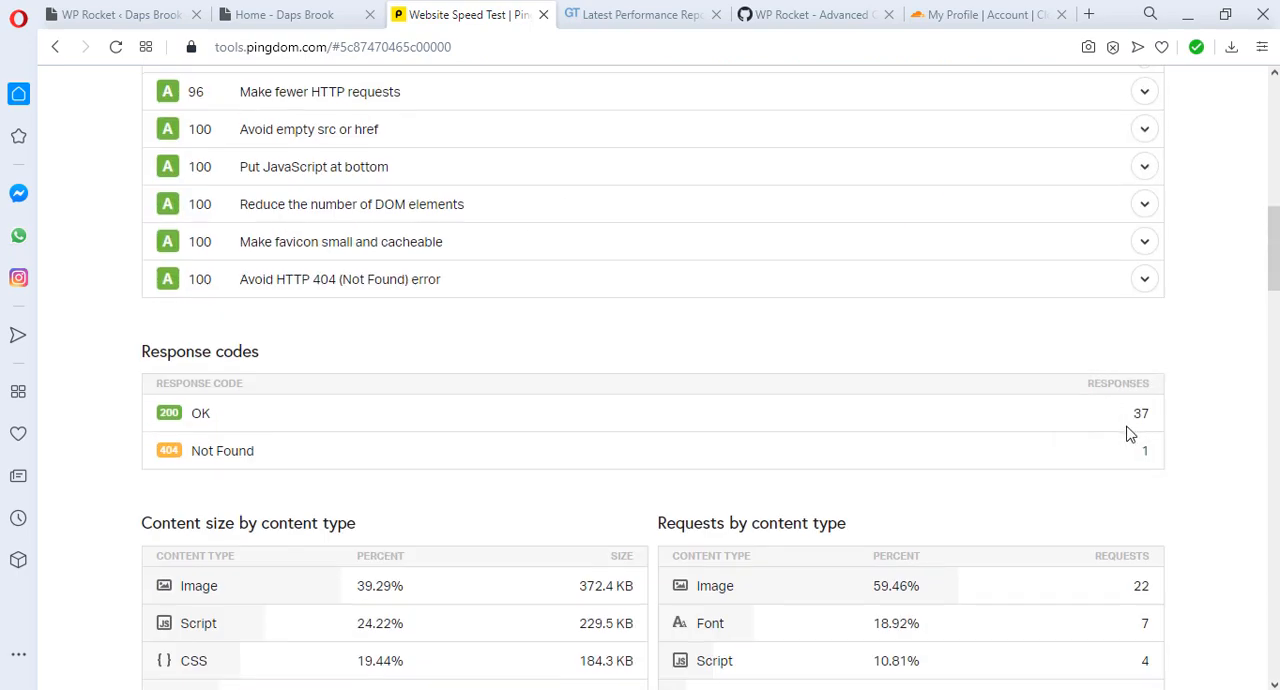
scroll(1130, 433, "down", 3)
scroll(1130, 433, "down", 3)
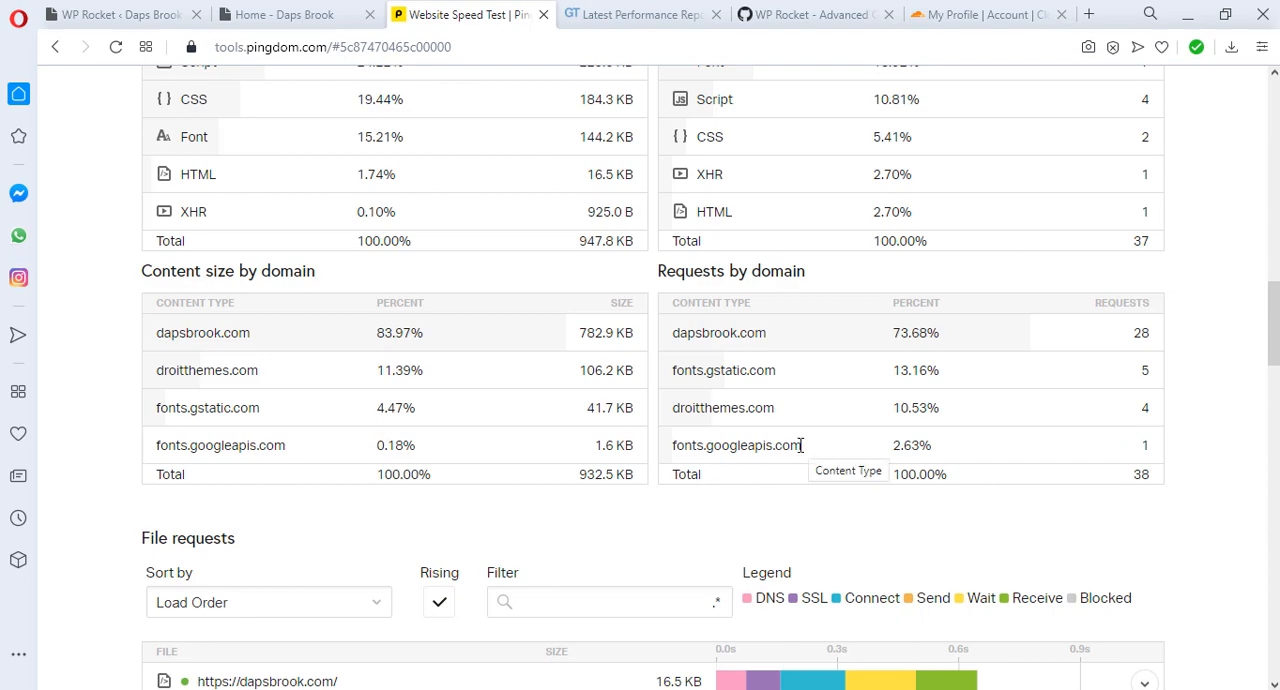
scroll(686, 467, "down", 2)
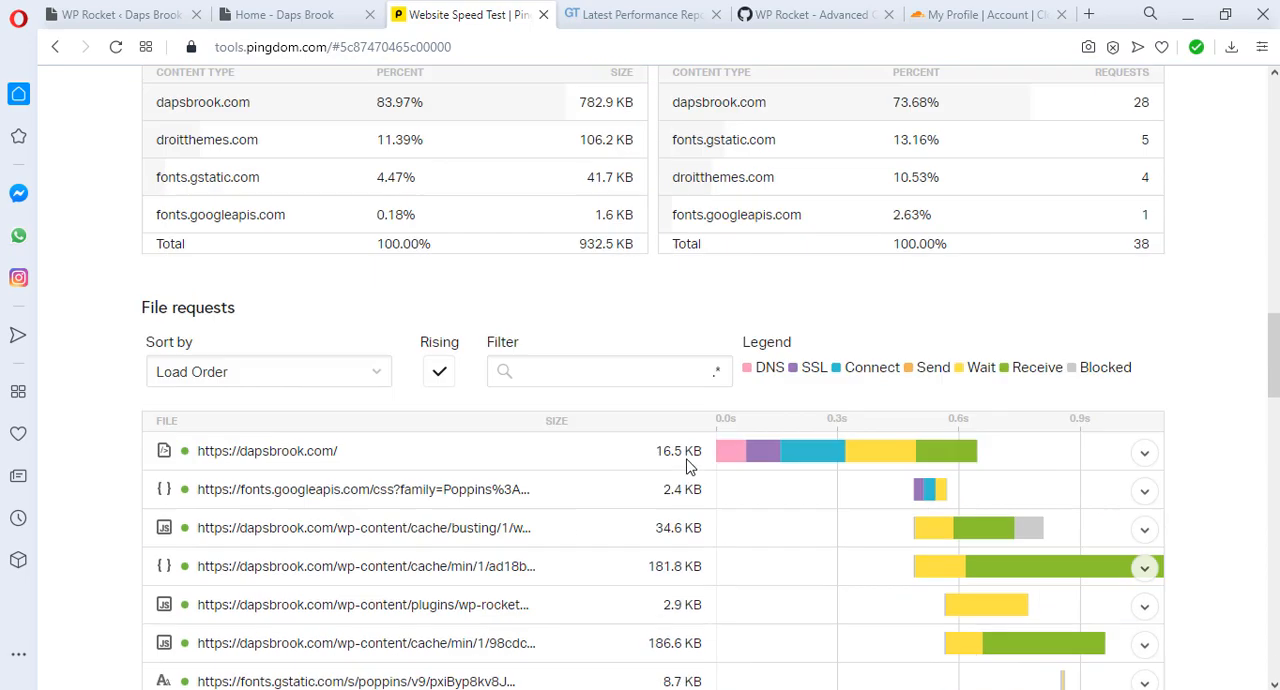
scroll(686, 451, "up", 15)
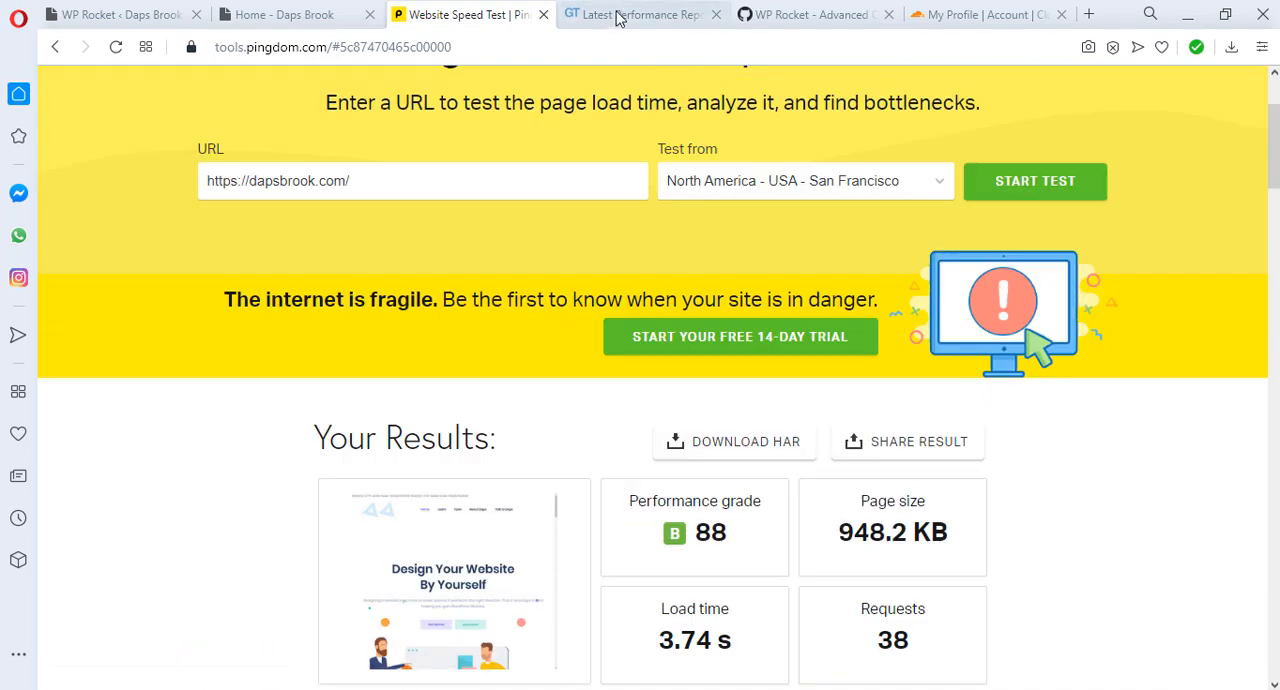
left_click(619, 17)
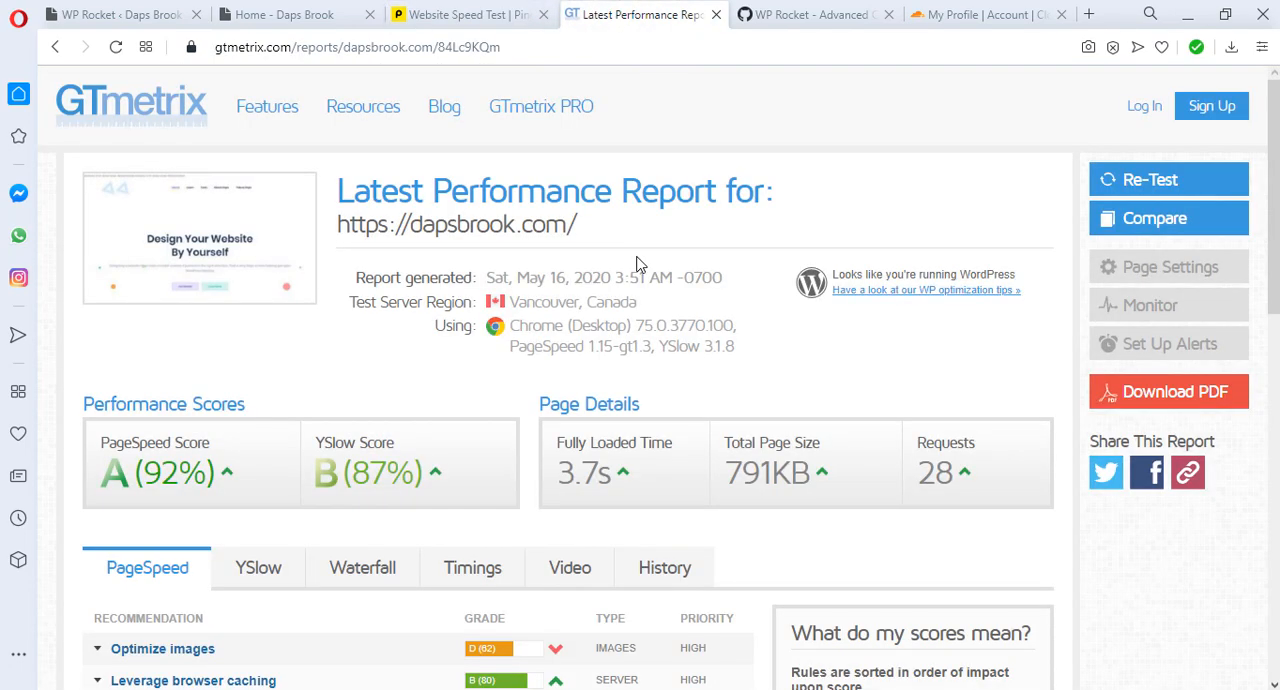
scroll(640, 264, "down", 2)
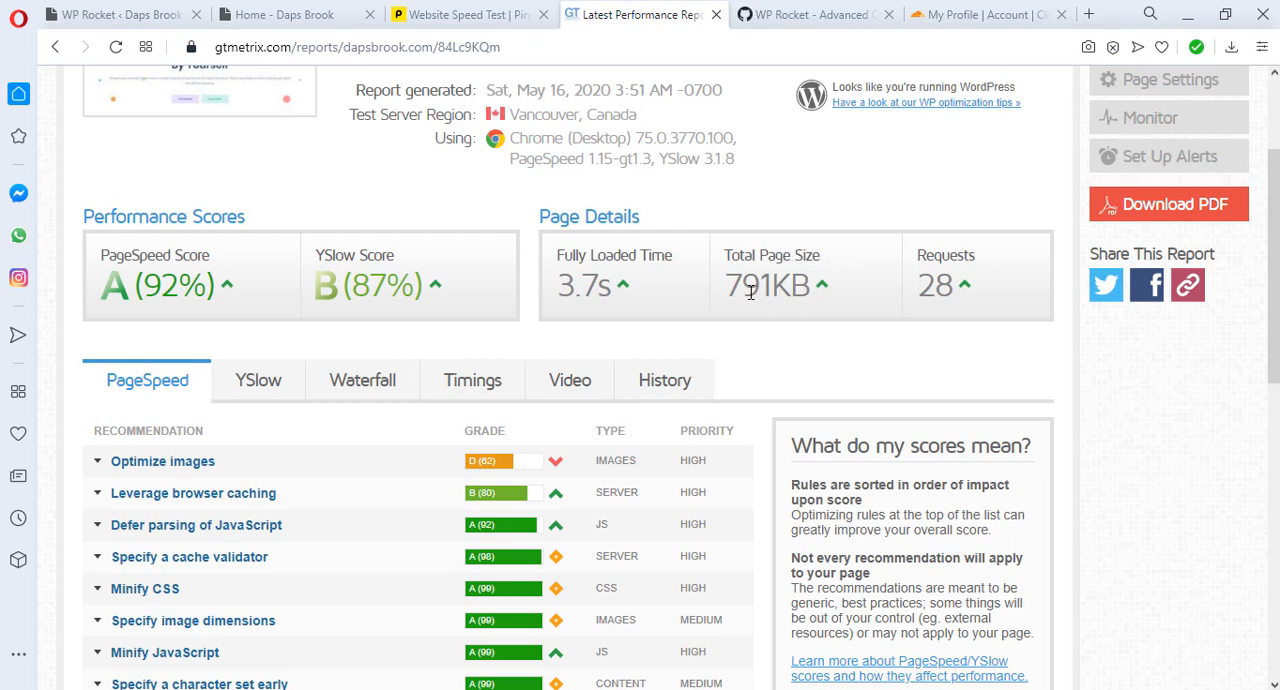
left_click(226, 465)
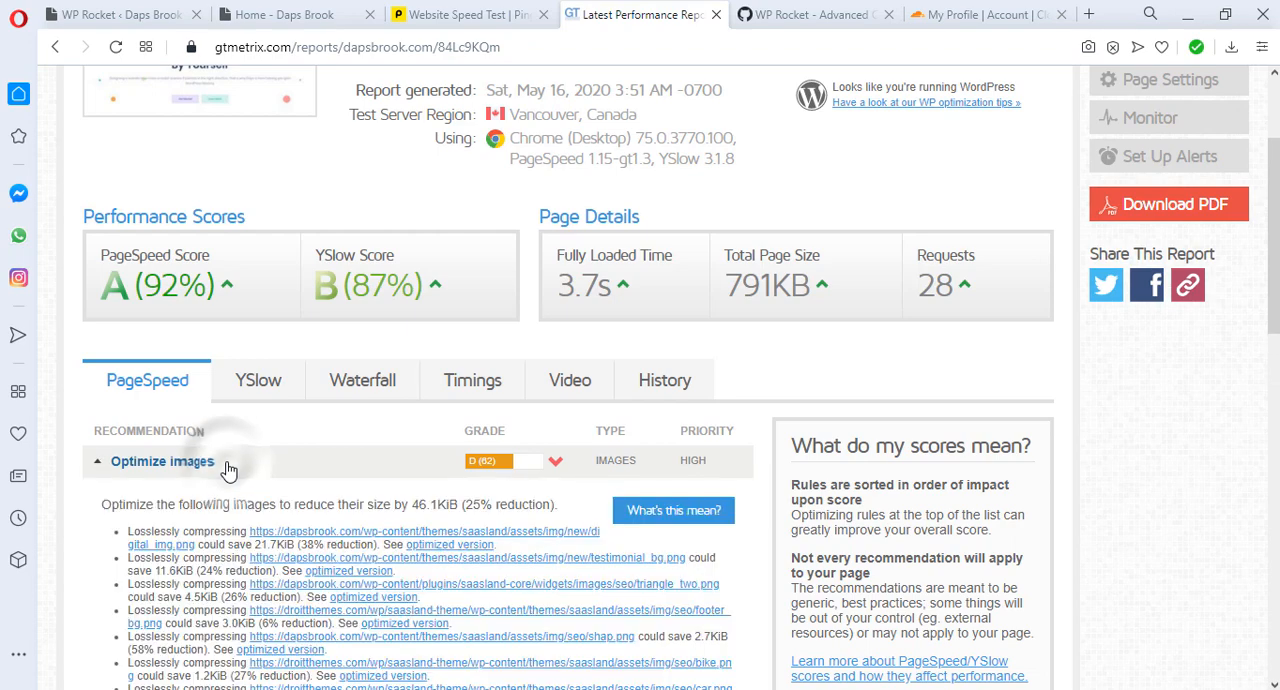
scroll(423, 452, "down", 2)
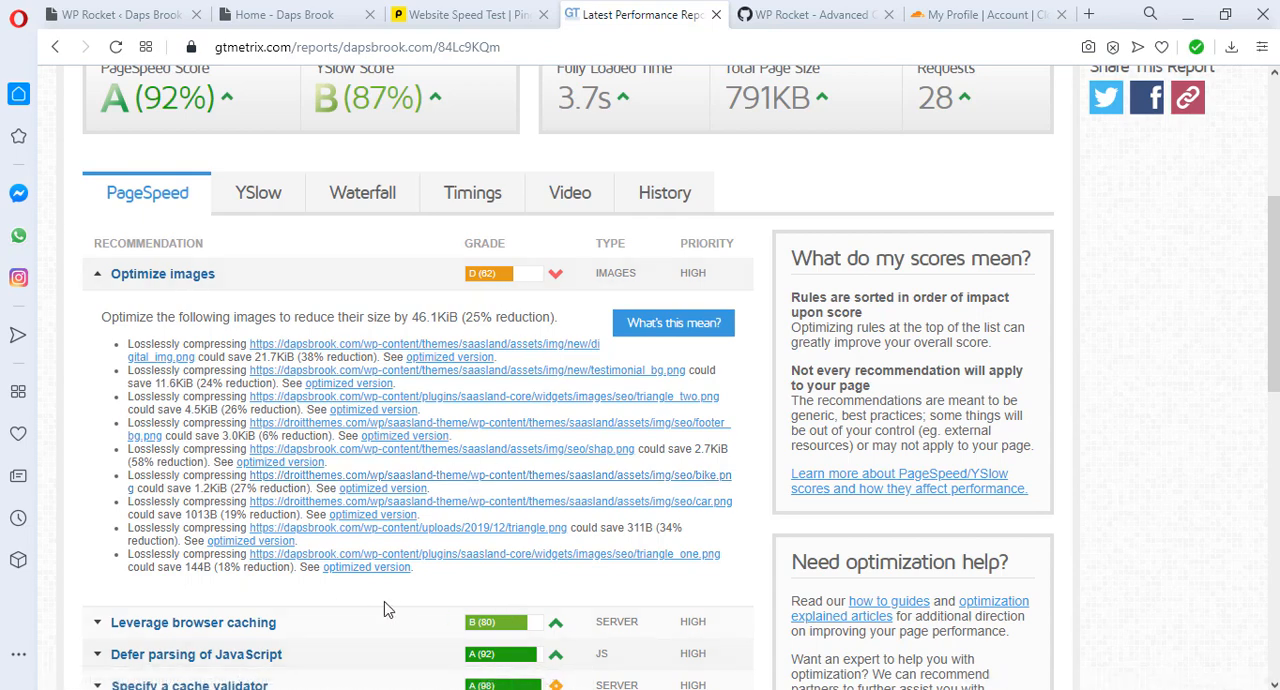
scroll(357, 597, "up", 2)
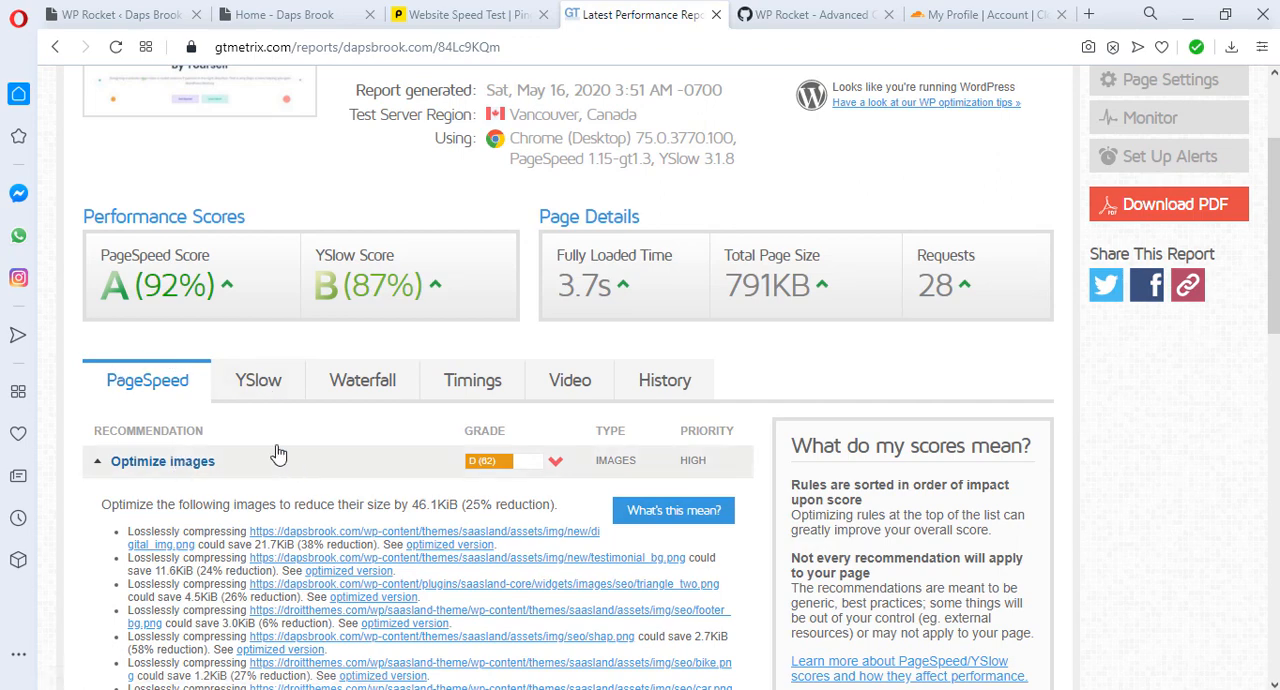
Step: Examine the Add Expires headers recommendation in the YSlow results and open GTmetrix's full guide on it
left_click(280, 393)
scroll(654, 414, "down", 2)
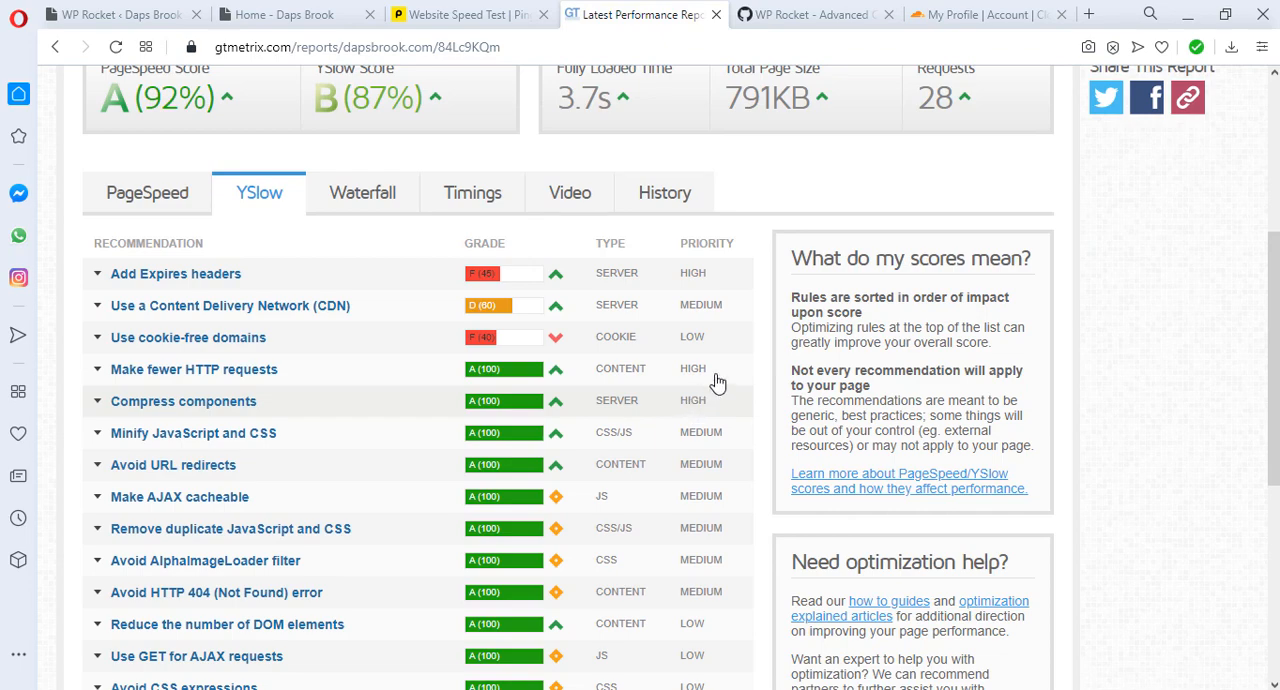
left_click(361, 312)
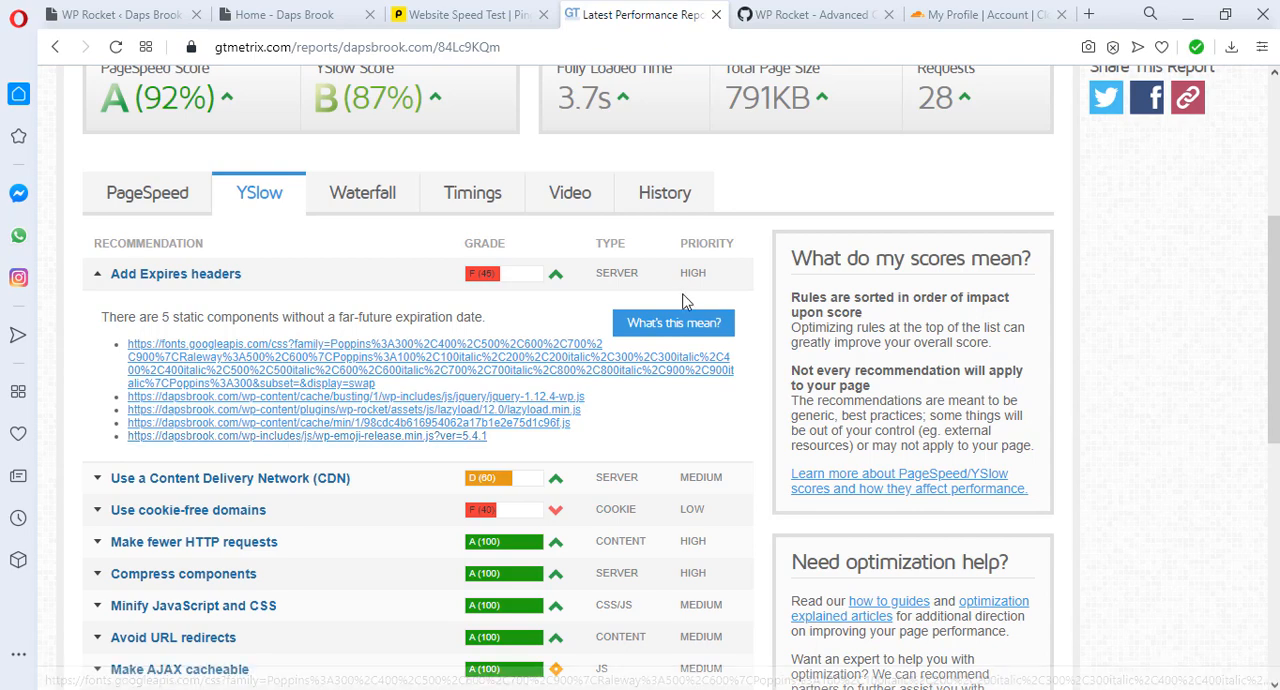
mouse_move(668, 330)
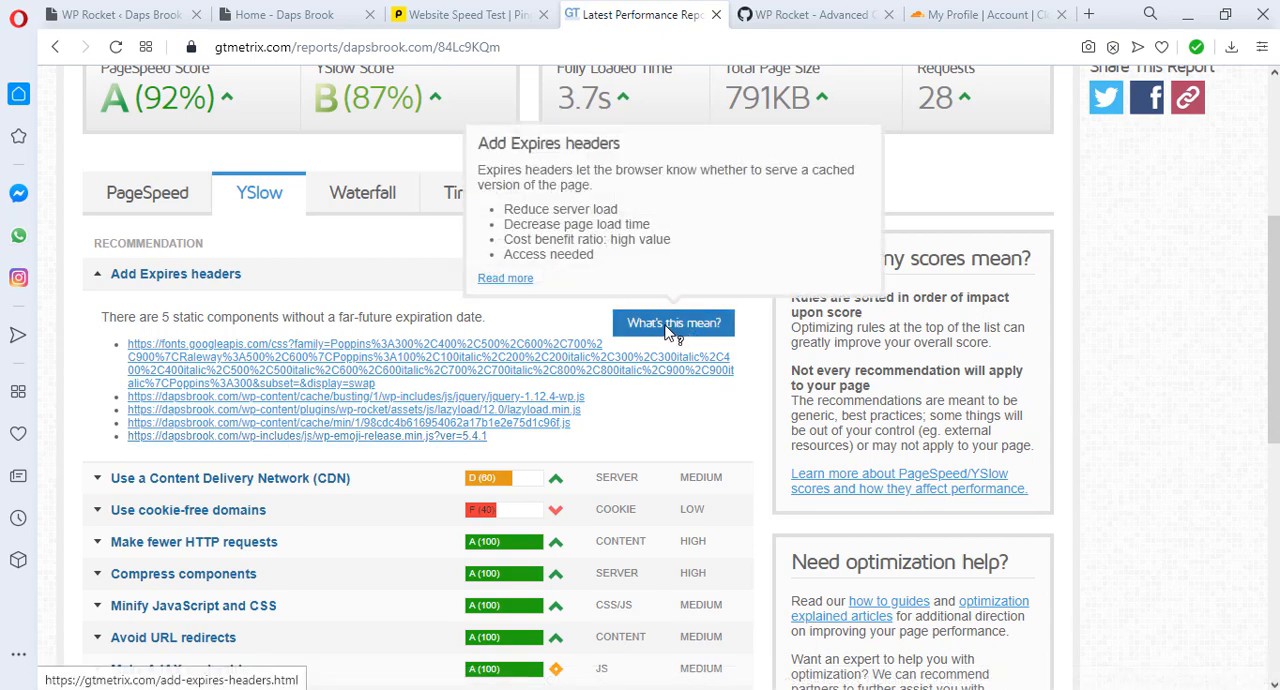
left_click(510, 282)
left_click(587, 319)
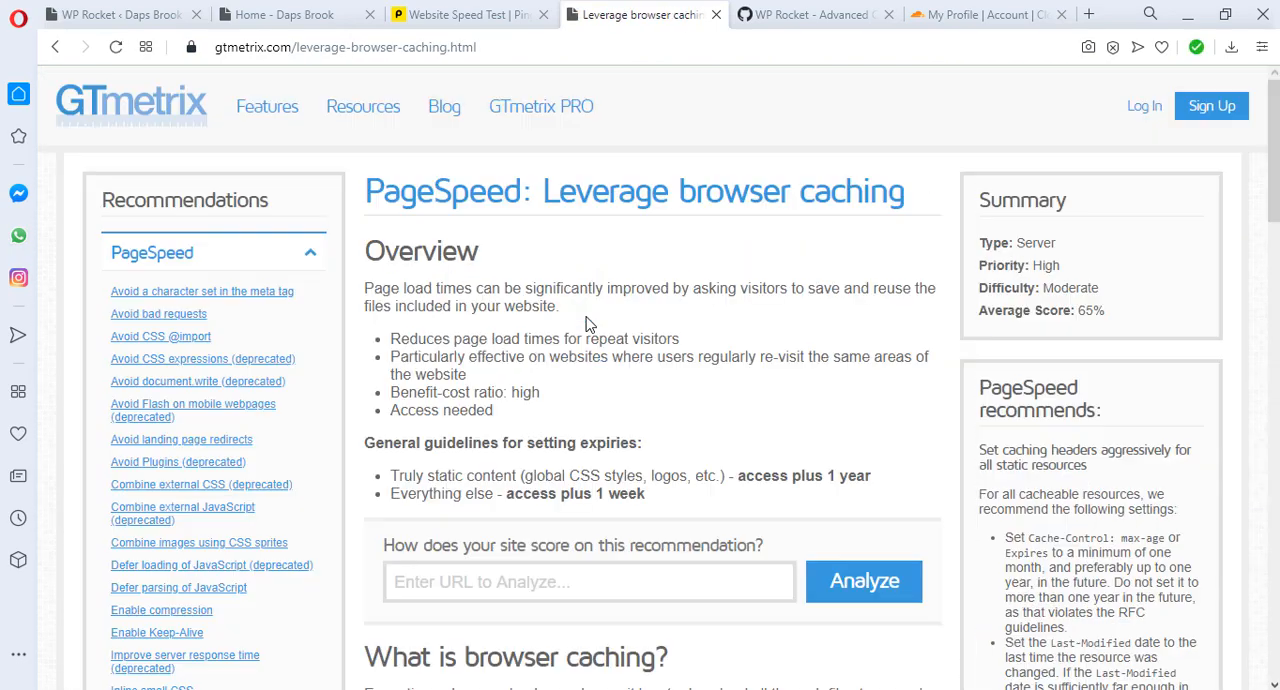
Step: Find the Apache .htaccess example in the browser caching guide and select the whole mod_expires code block
scroll(587, 322, "down", 15)
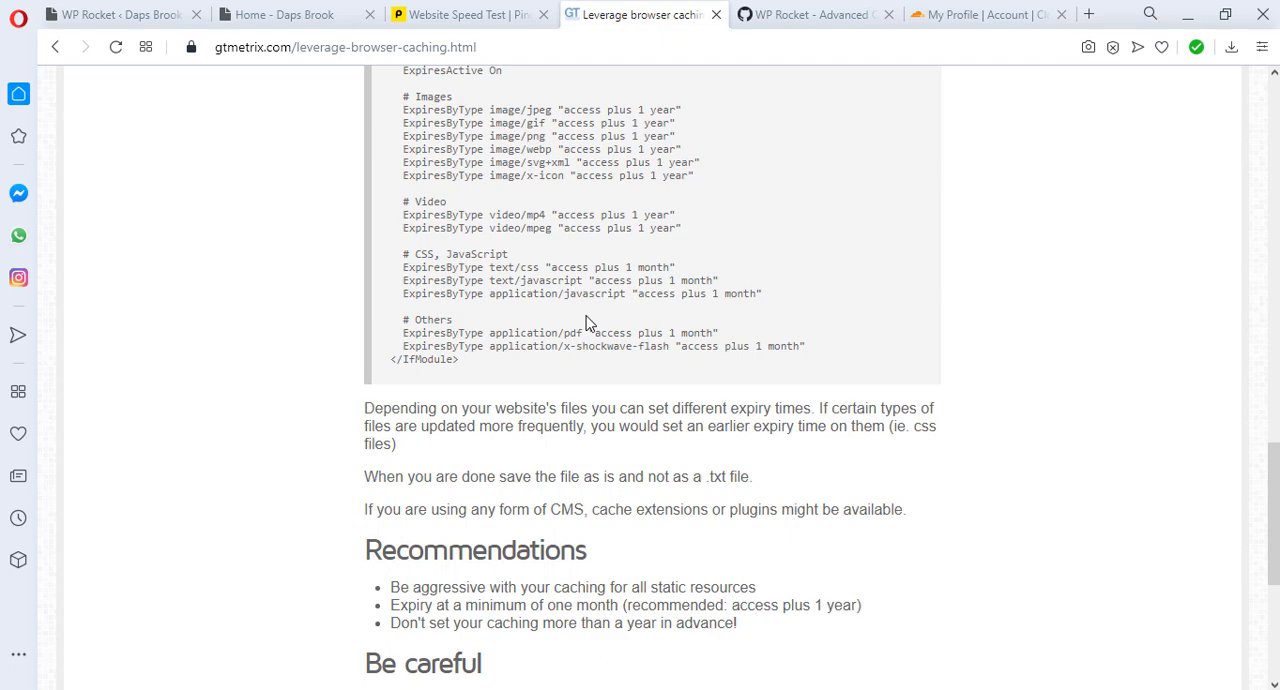
scroll(588, 323, "up", 2)
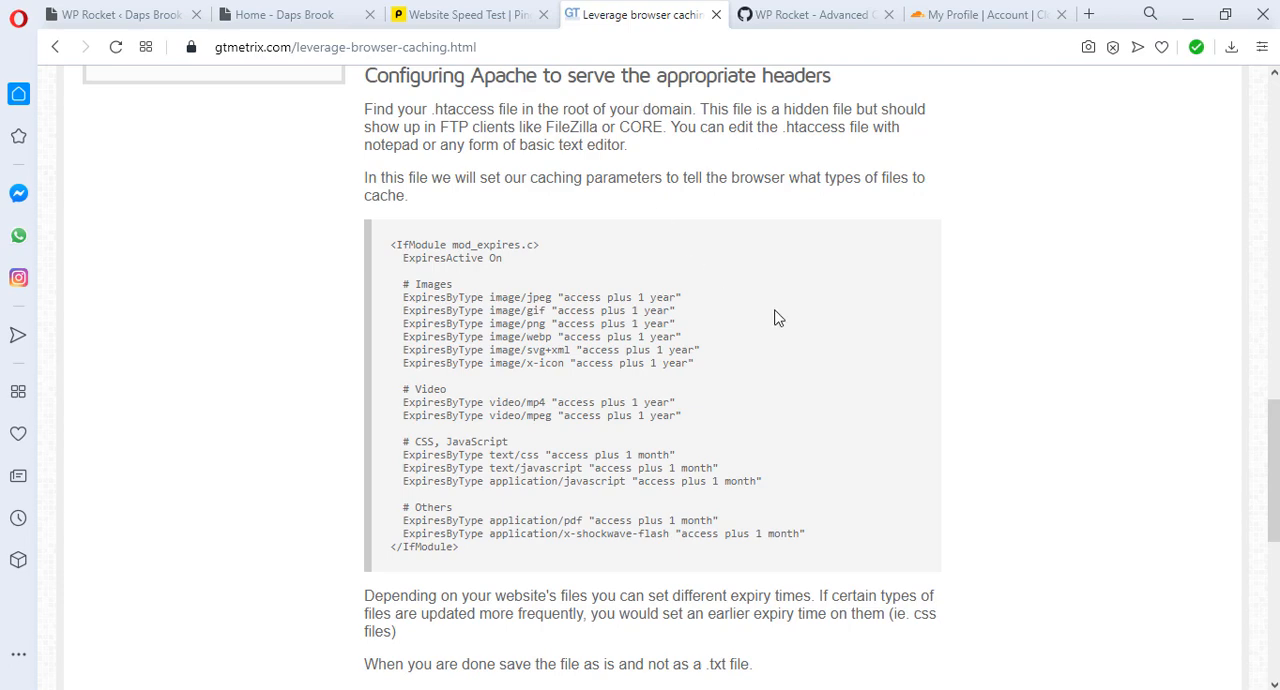
scroll(778, 318, "down", 1)
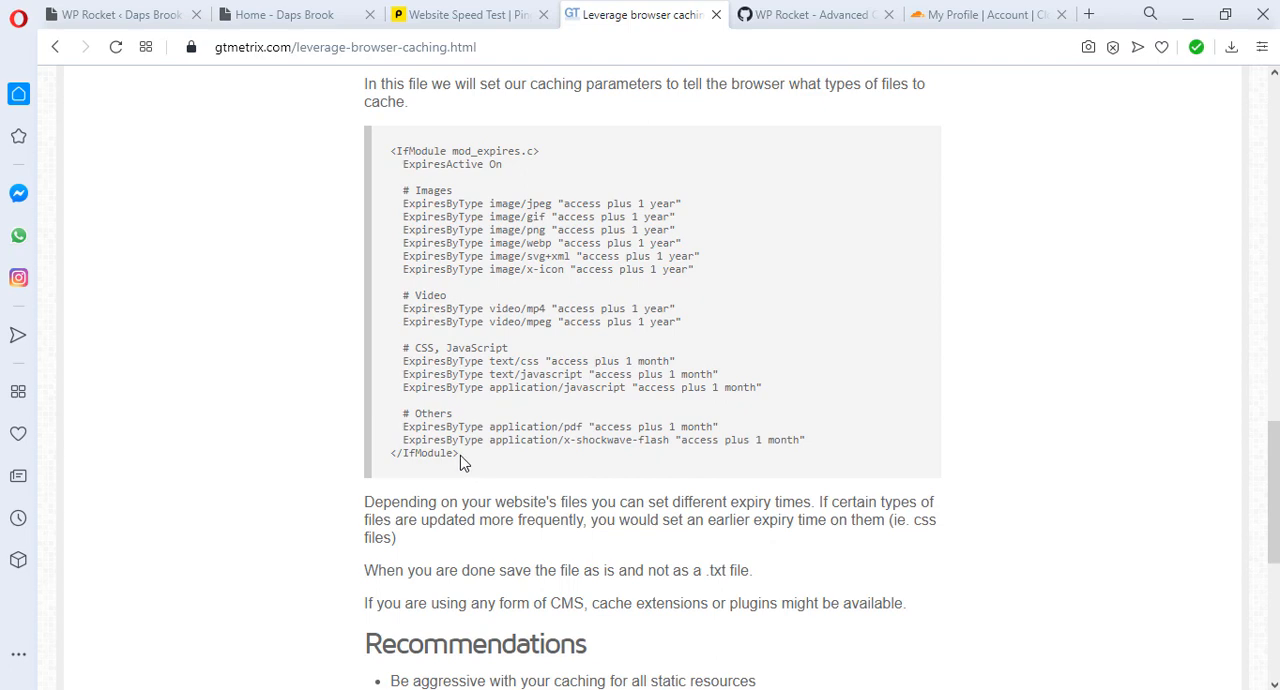
left_click_drag(465, 462, 400, 345)
left_click_drag(685, 243, 397, 190)
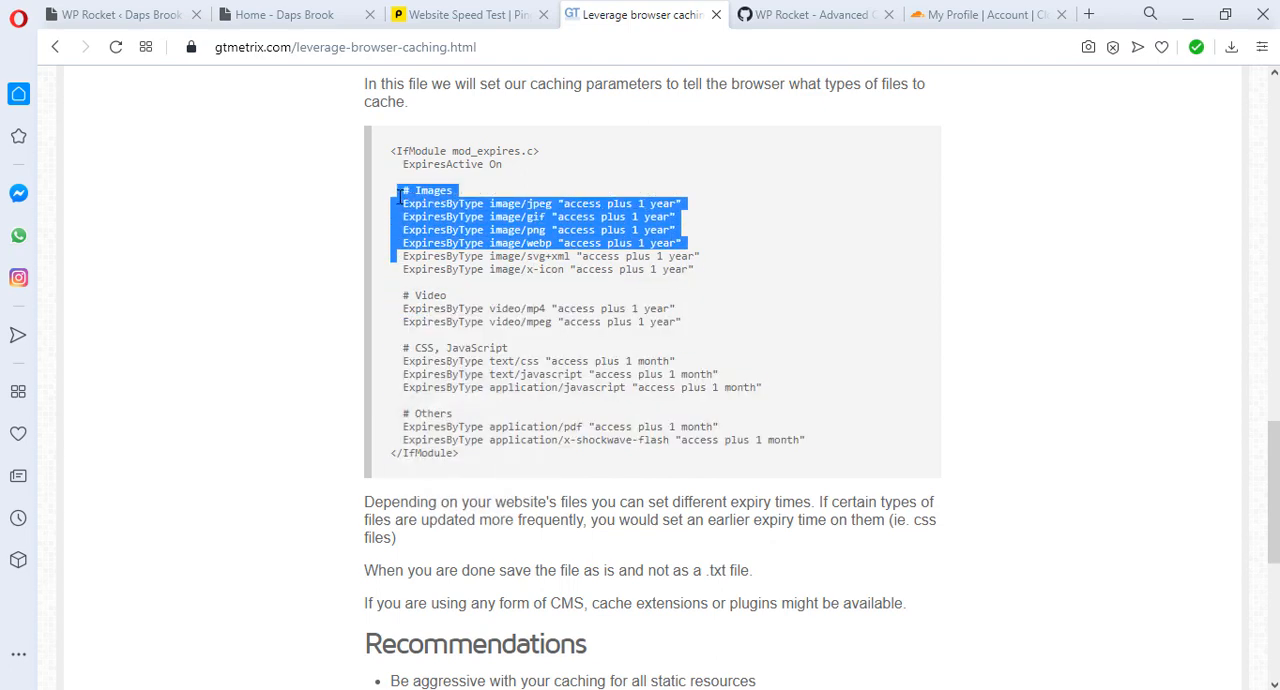
left_click(590, 137)
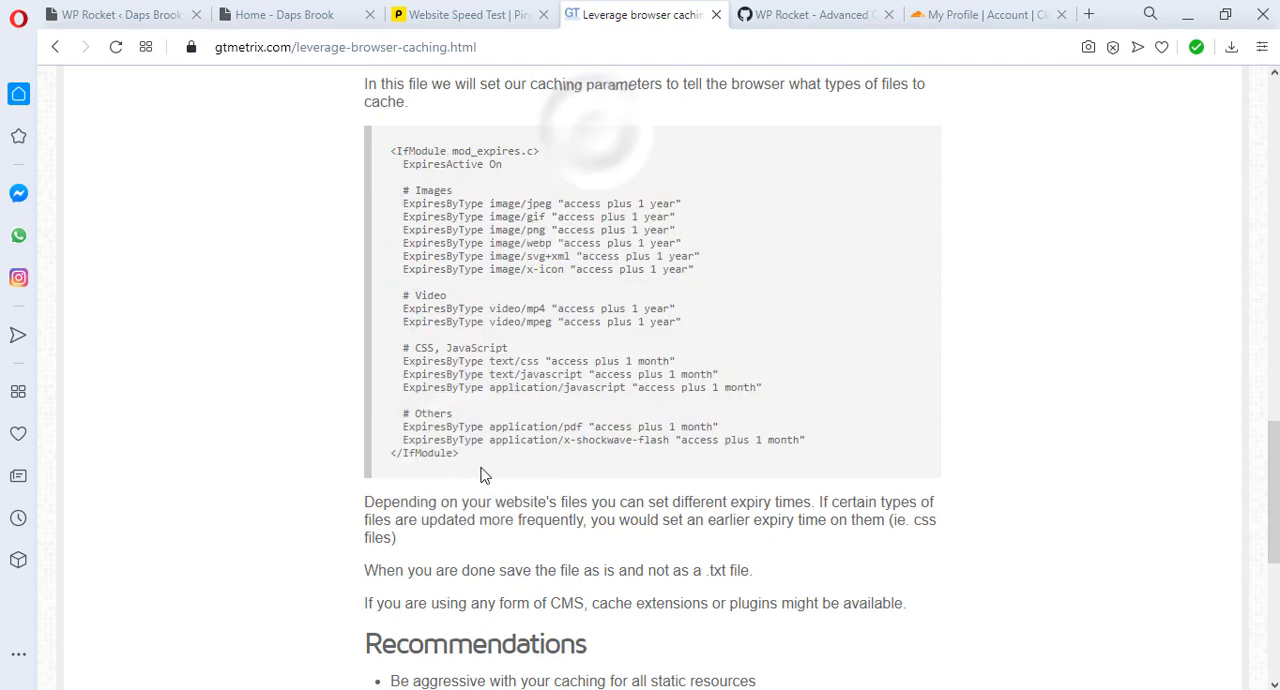
left_click_drag(460, 455, 395, 148)
left_click(400, 130)
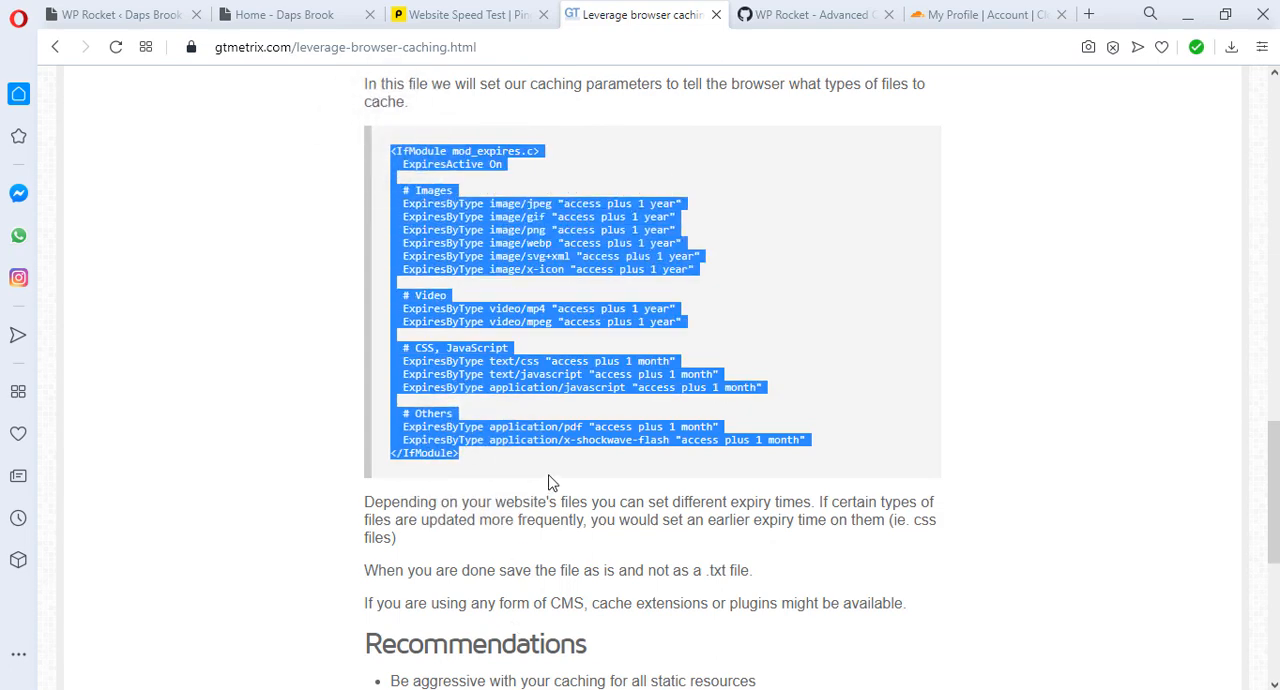
Step: Switch to the iPage hosting control panel and open the .htaccess file in the dapsbrook folder for editing
key("alt+Tab")
left_click(537, 226)
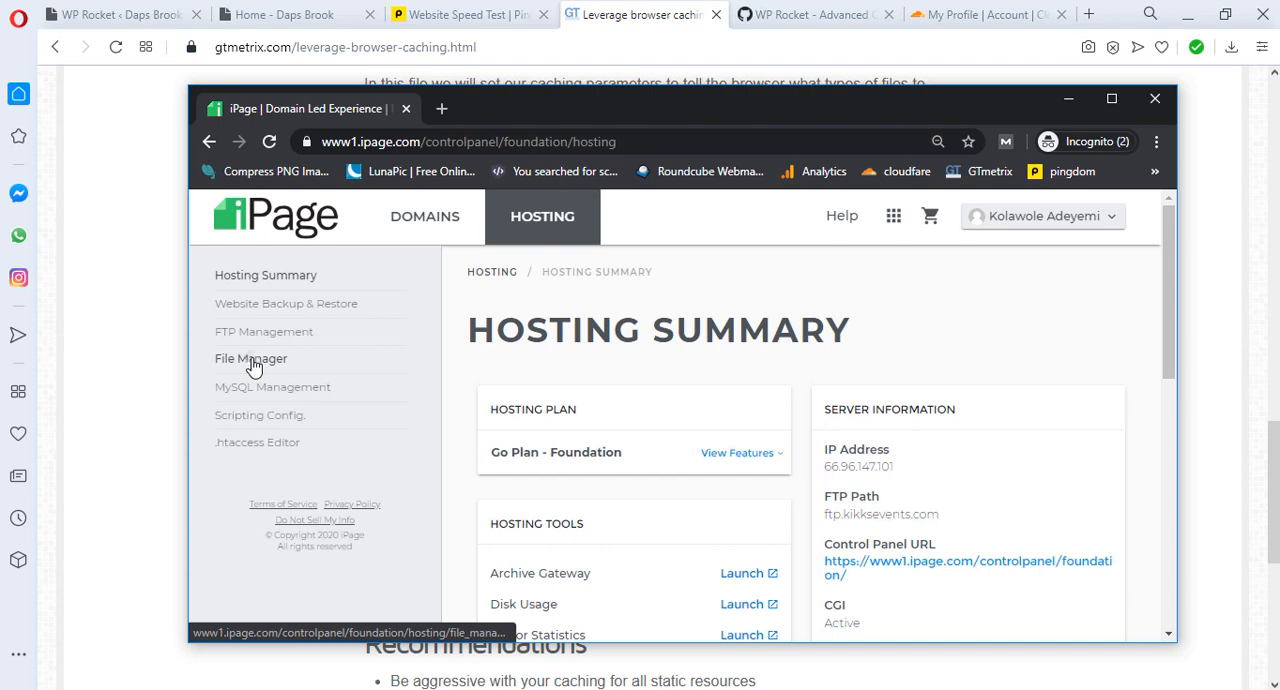
left_click(252, 362)
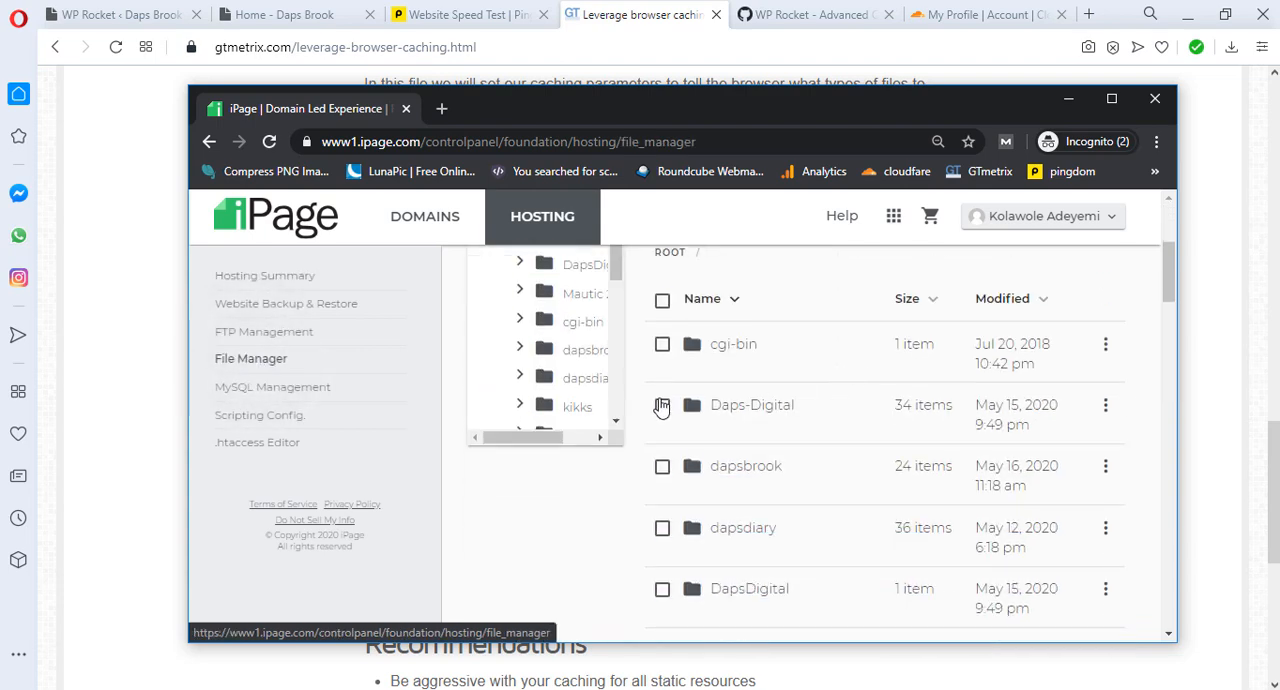
left_click(545, 352)
scroll(965, 377, "down", 3)
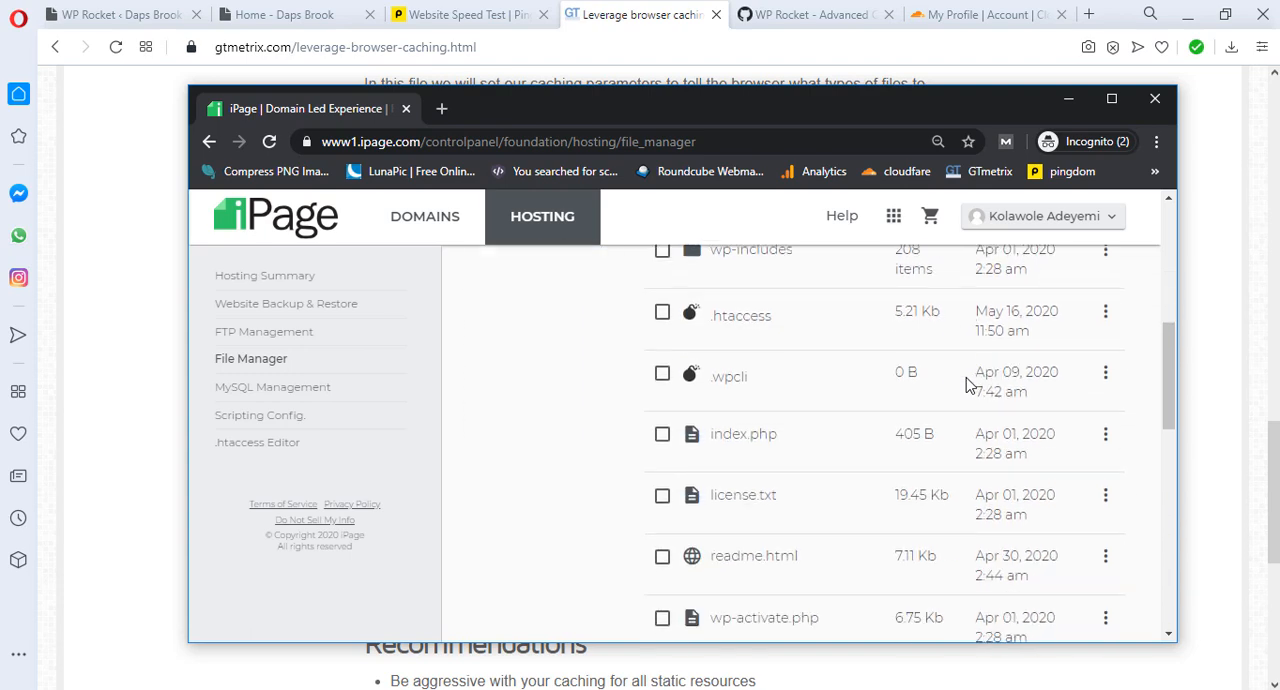
scroll(1049, 381, "up", 1)
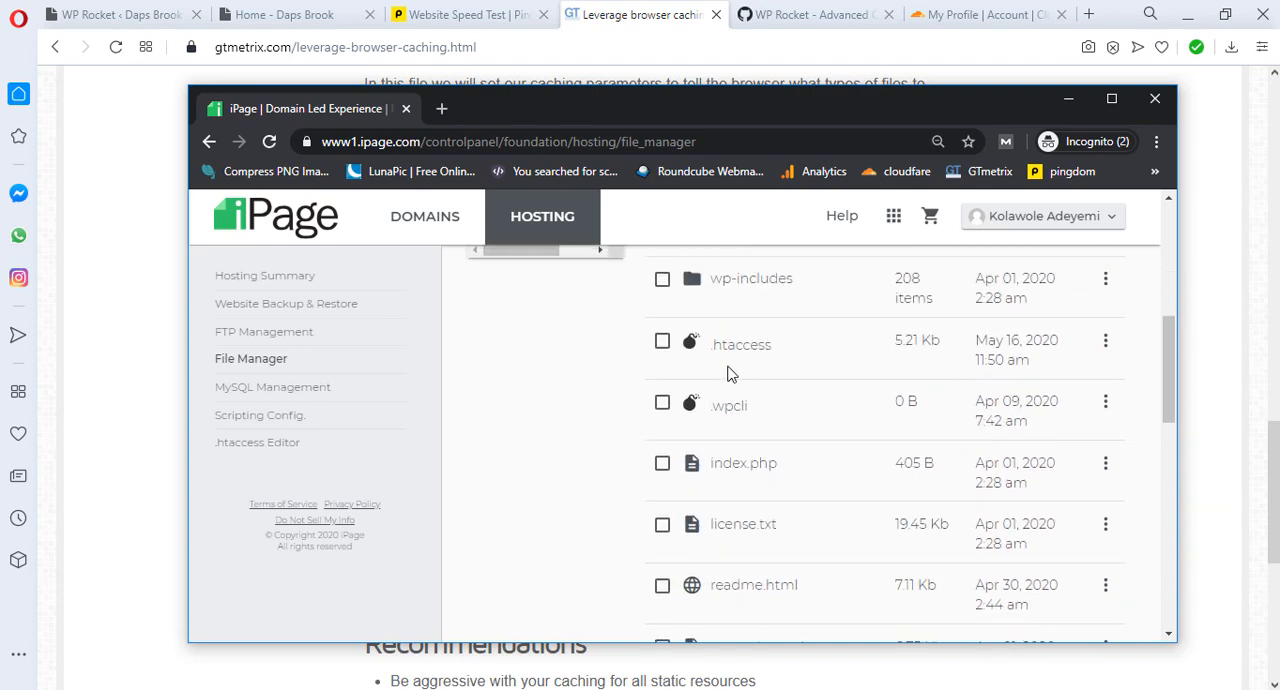
left_click(1105, 348)
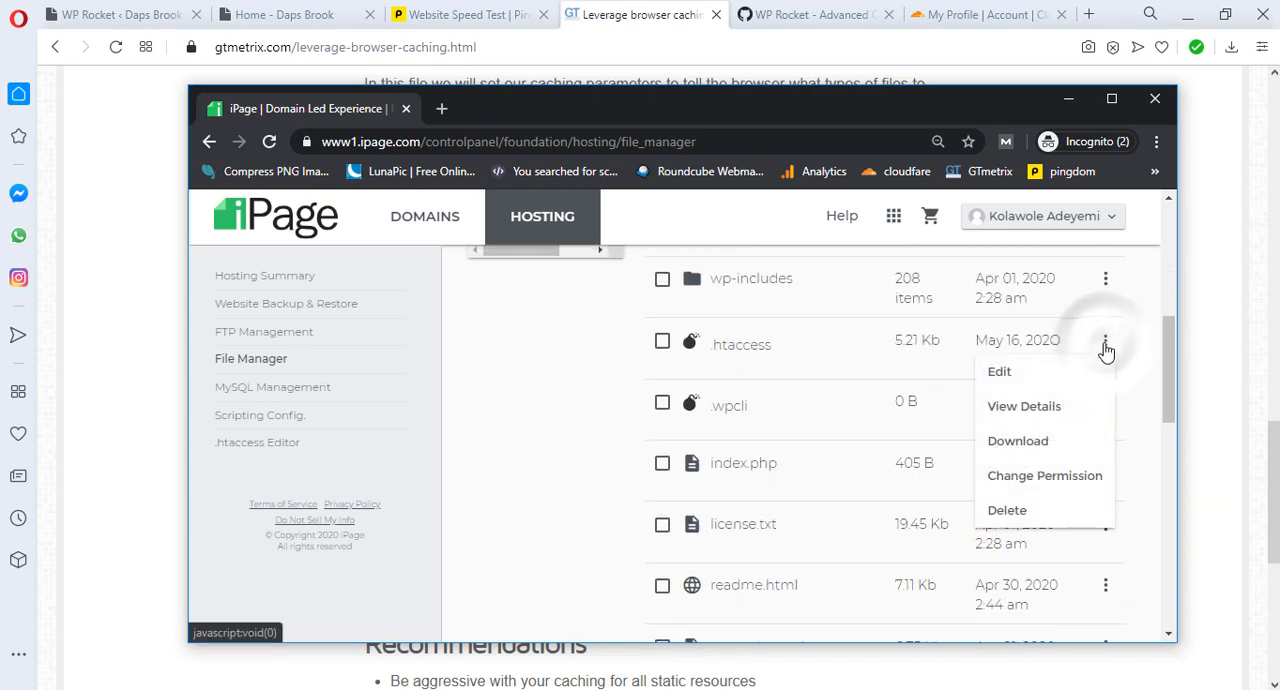
left_click(1001, 373)
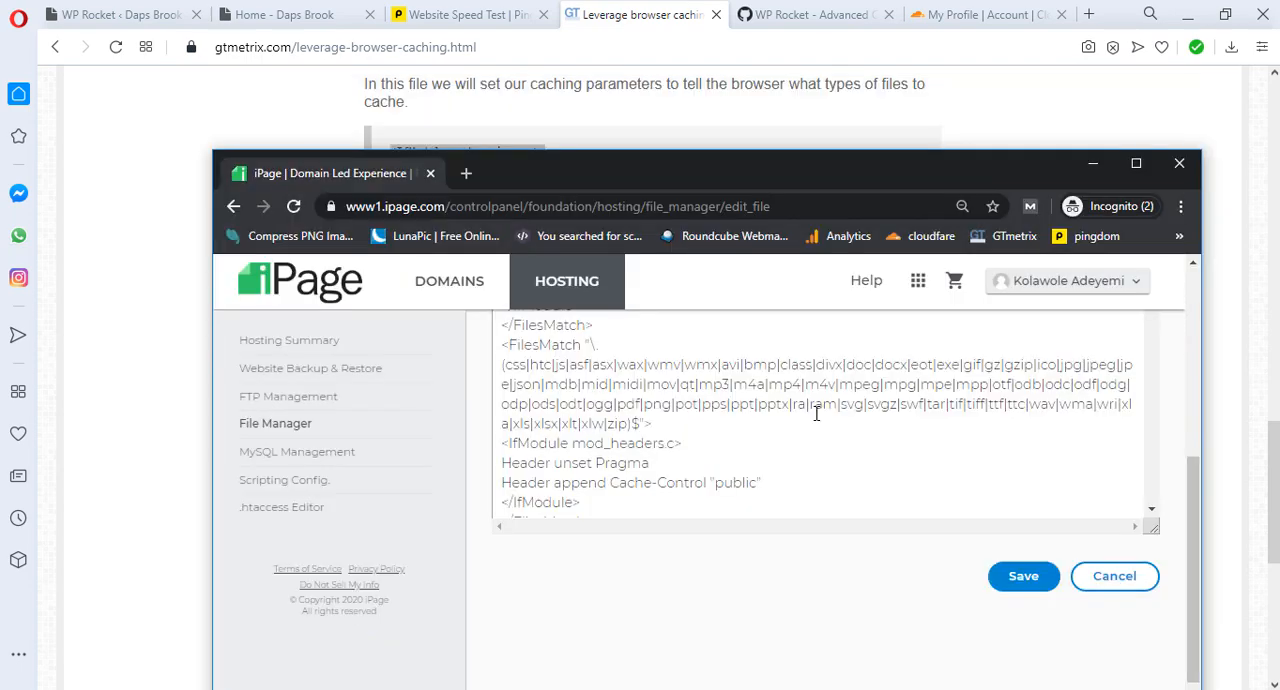
Step: Examine the existing ExpiresByType rules for data, feeds, favicon, media and web fonts in the .htaccess file
scroll(816, 413, "down", 5)
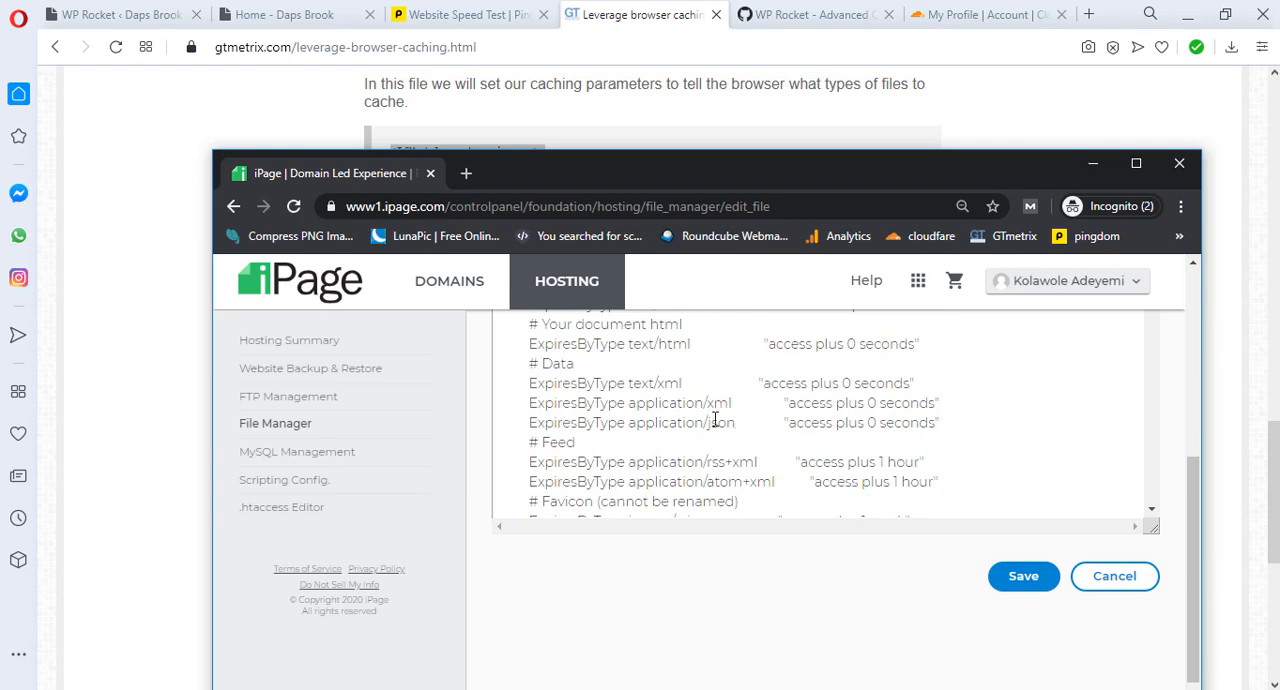
scroll(715, 420, "up", 2)
scroll(717, 423, "down", 4)
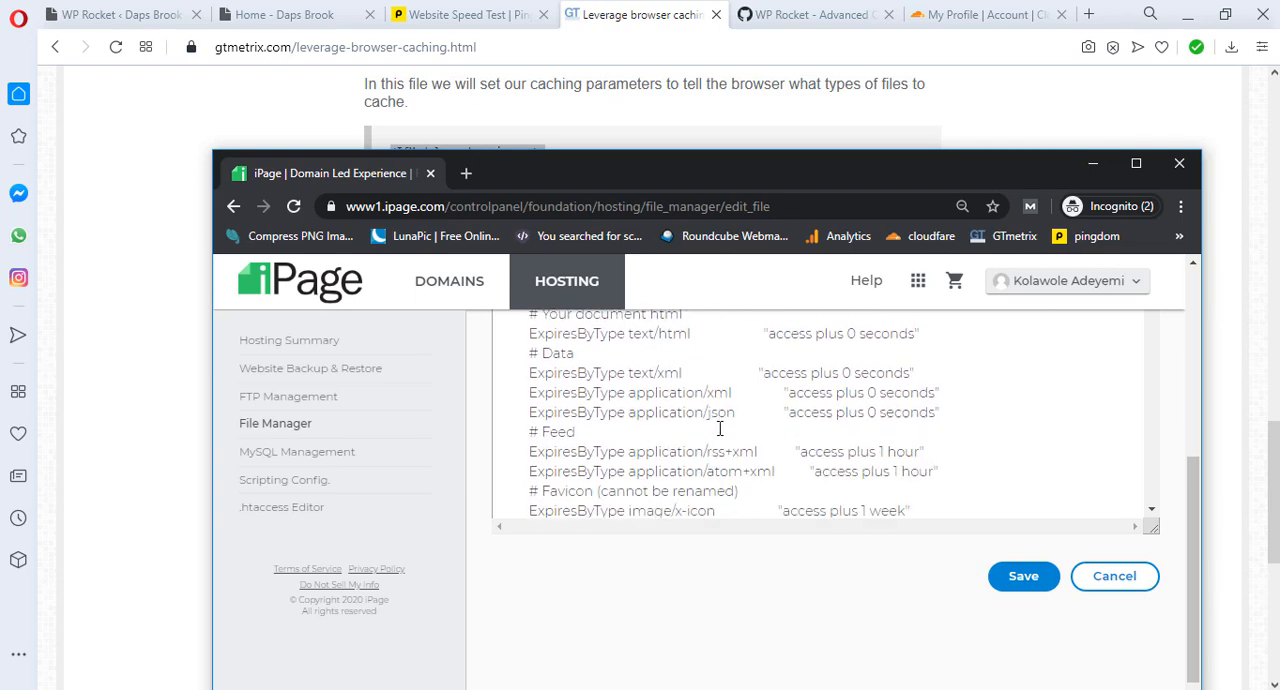
scroll(790, 420, "down", 2)
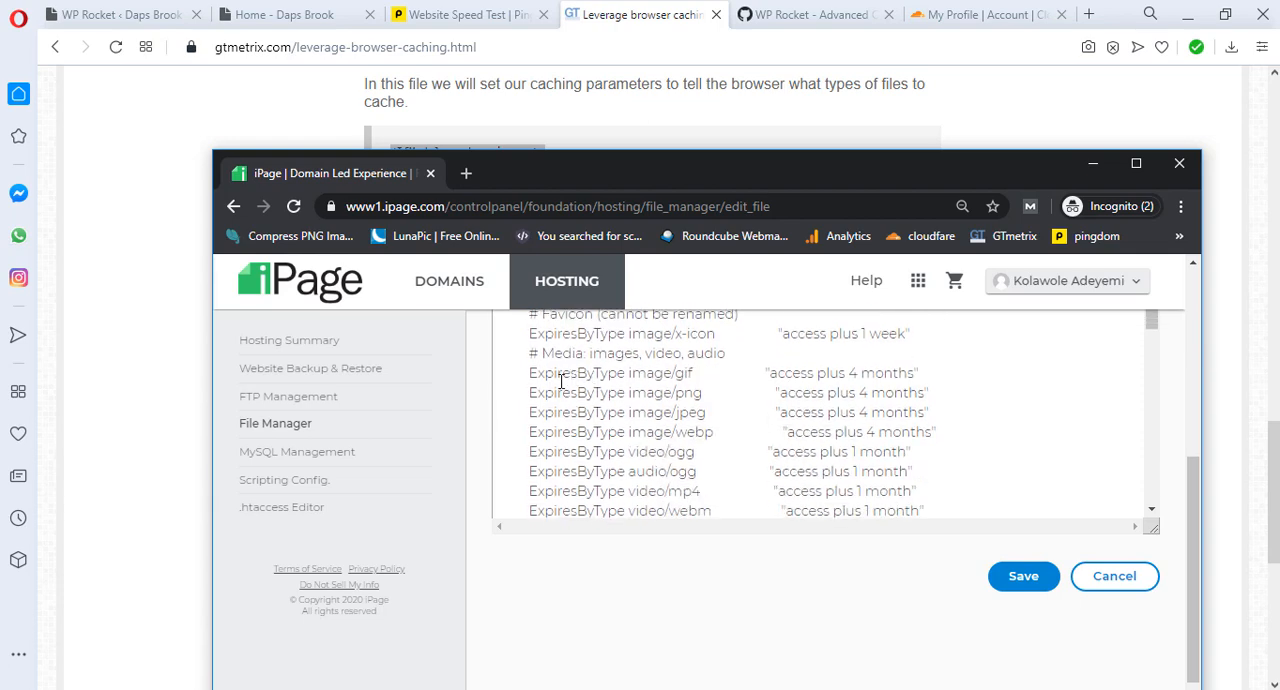
scroll(658, 381, "down", 2)
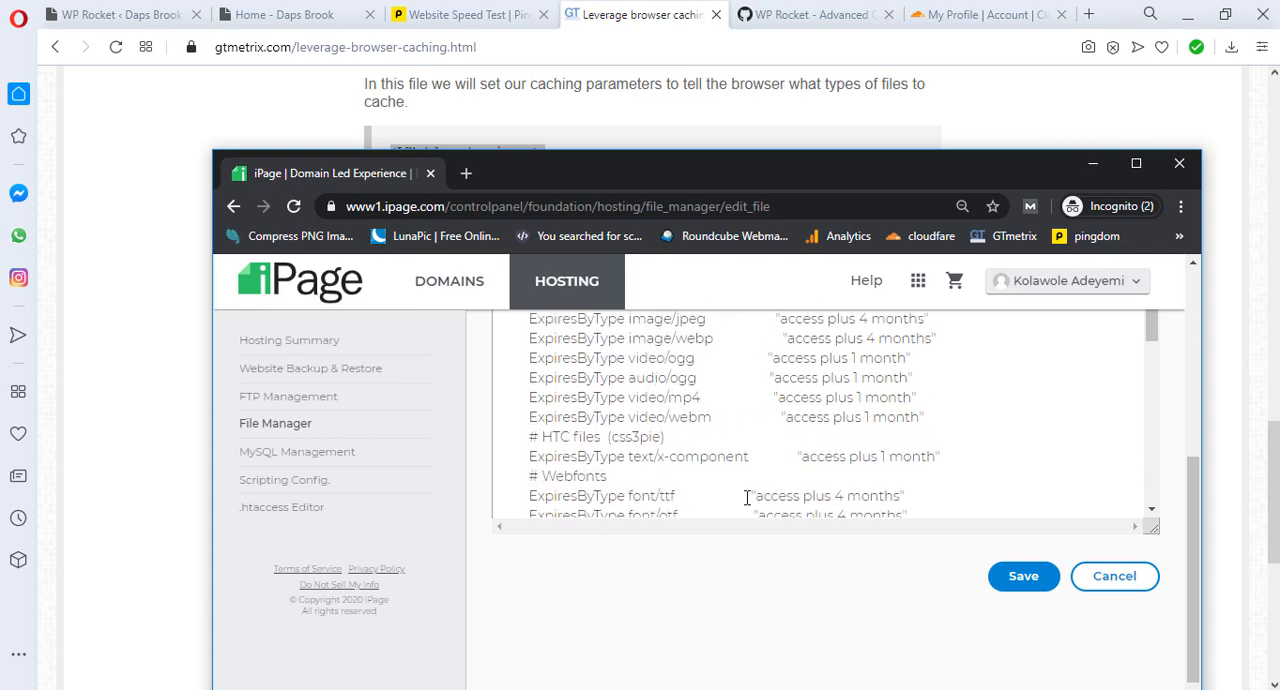
Step: Minimize the hosting window, clear the code selection in the caching guide and return to the GTmetrix performance report
left_click(1092, 163)
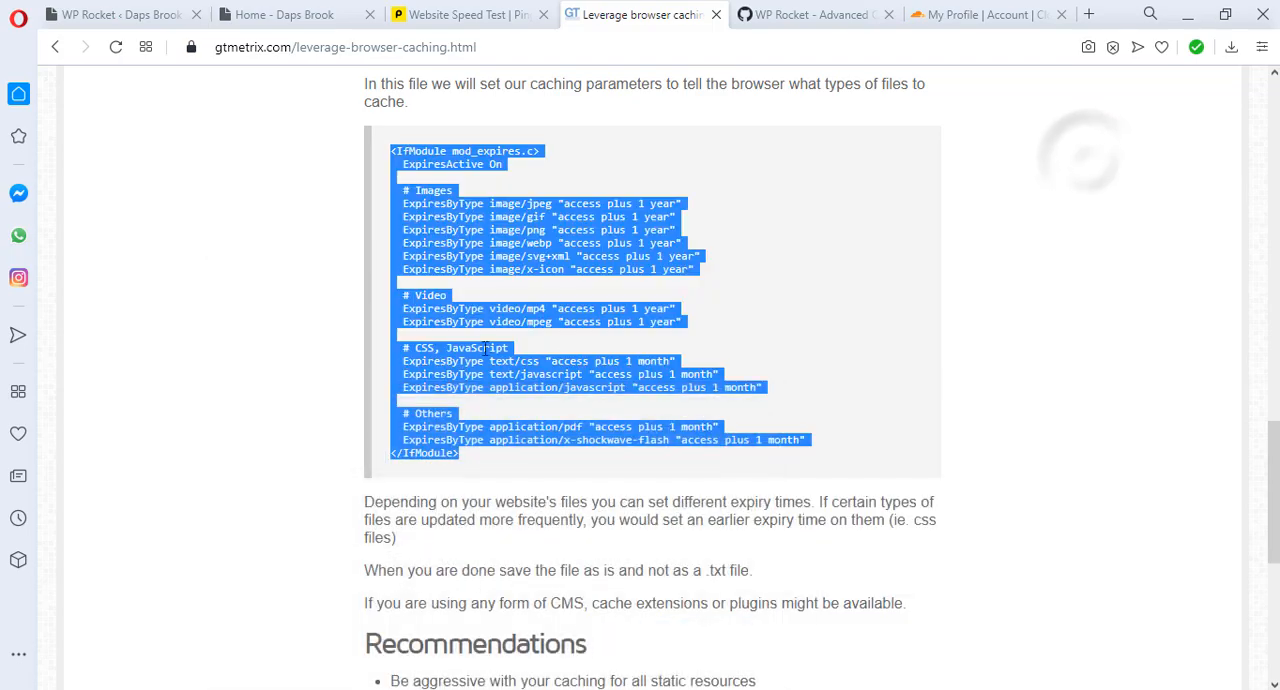
left_click(277, 342)
scroll(318, 381, "up", 15)
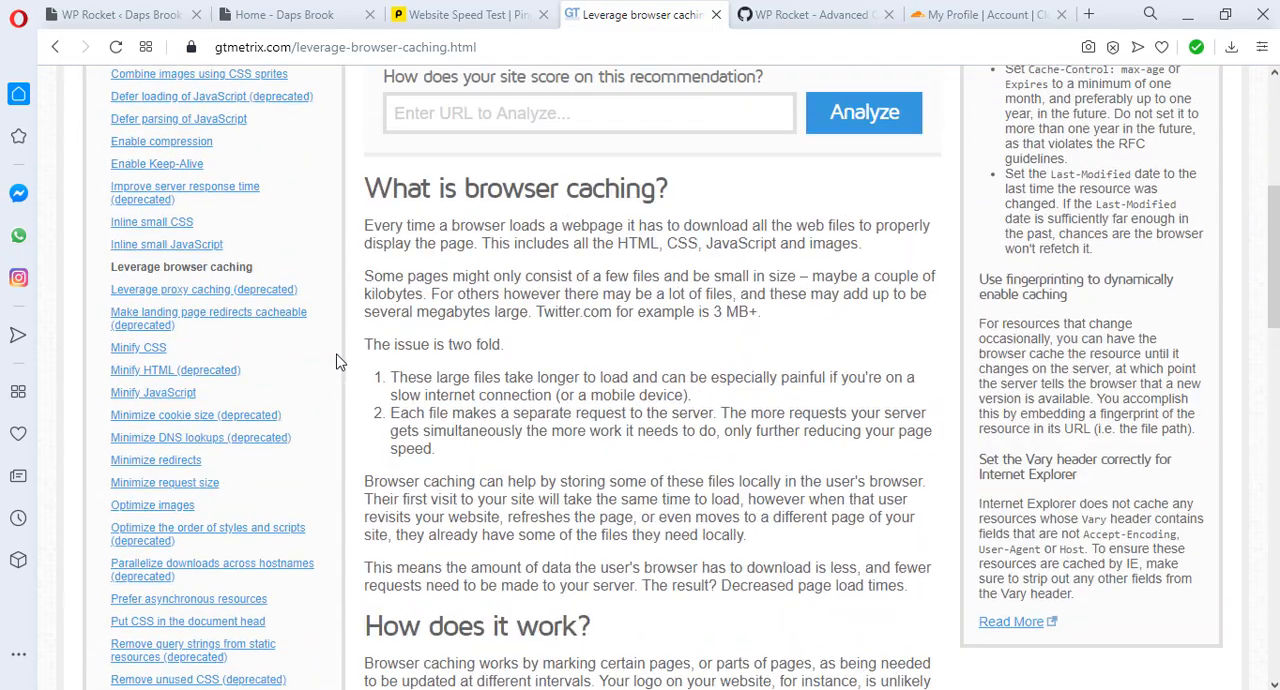
key("alt+Left")
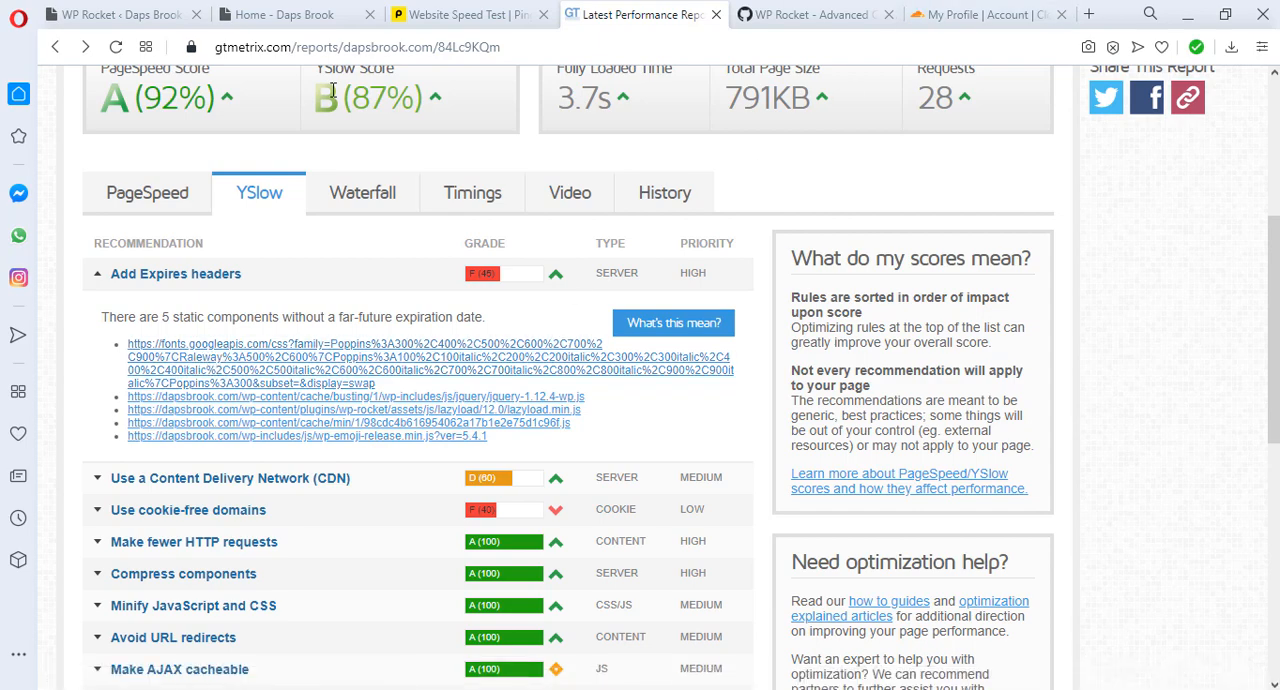
Step: Search for the Self-Hosted Google Fonts plugin in the WordPress admin, then install and activate it
left_click(130, 15)
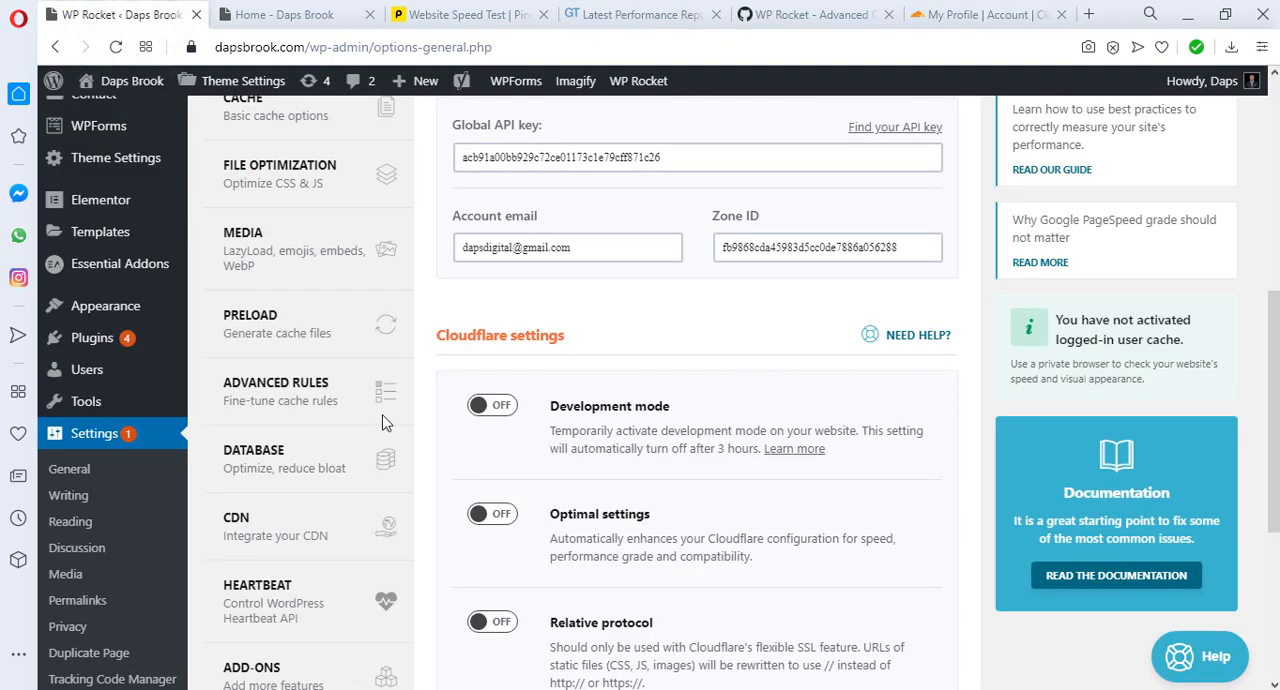
mouse_move(100, 340)
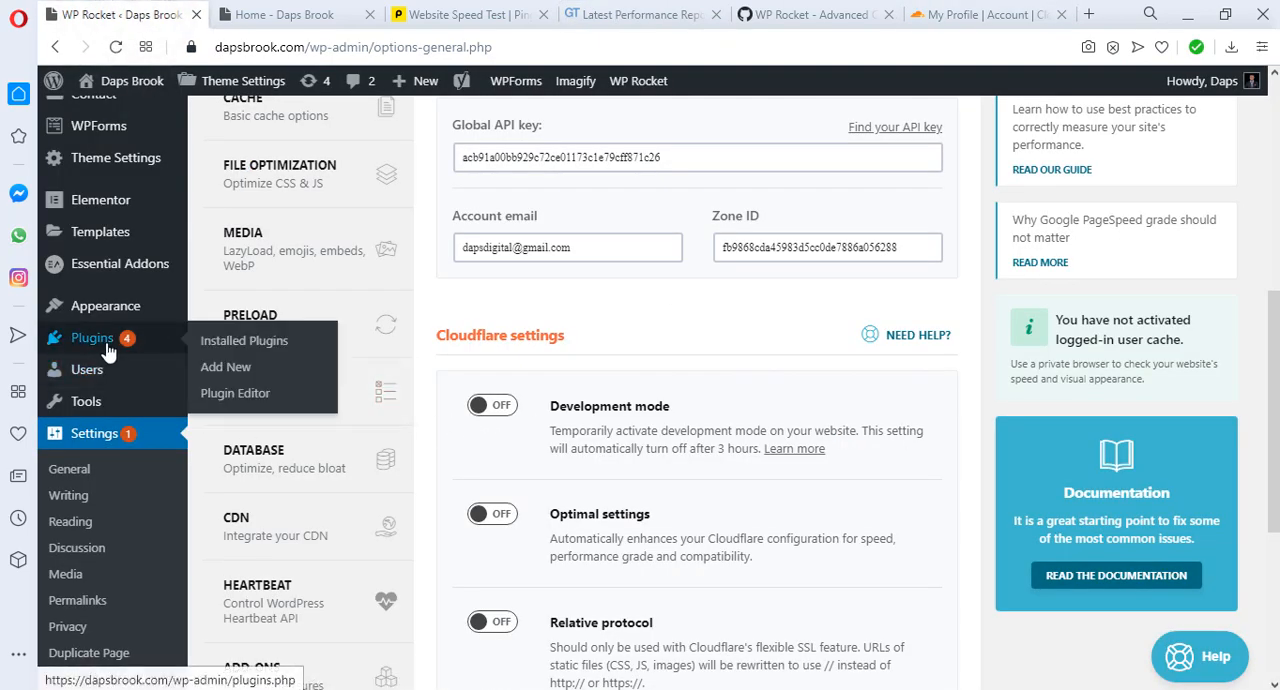
left_click(220, 372)
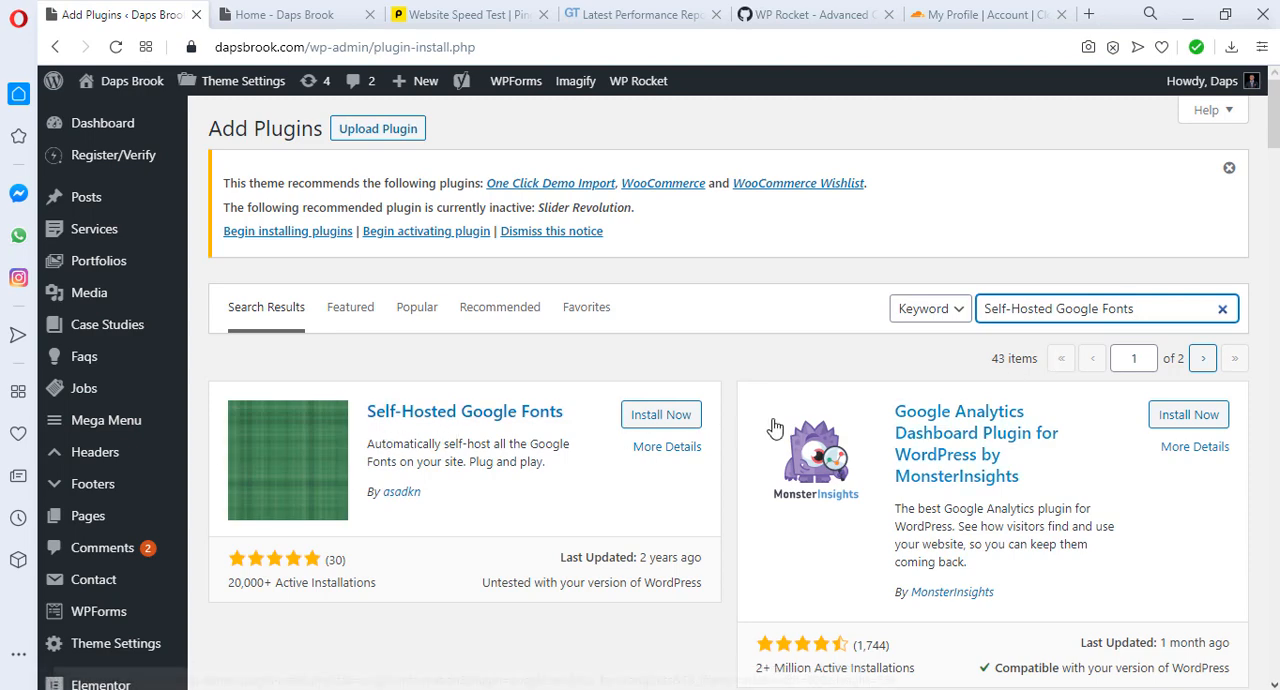
left_click(663, 418)
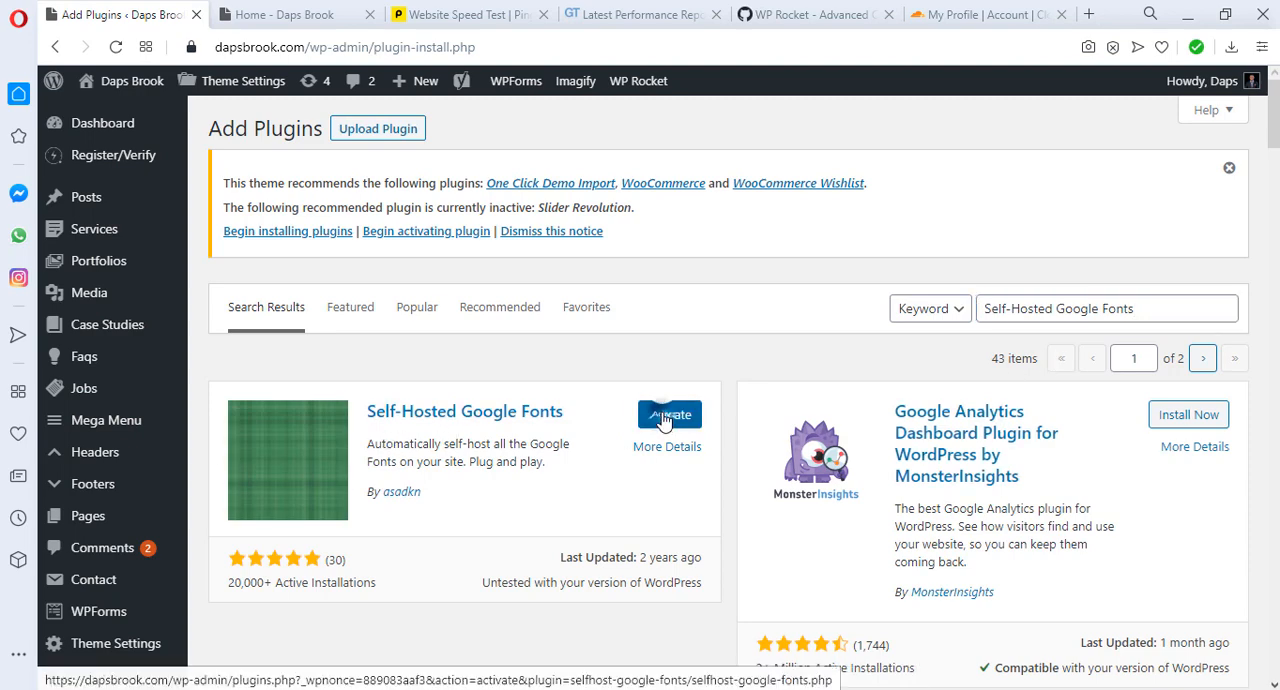
left_click(663, 420)
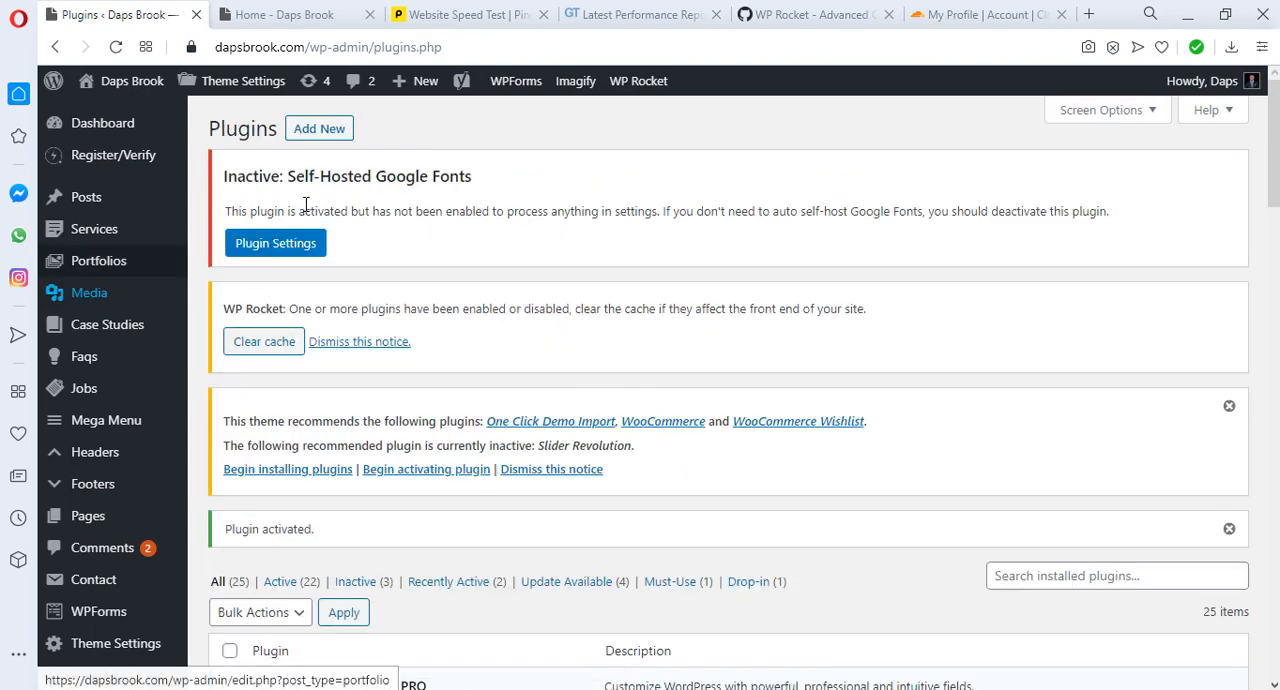
Step: Set Enable Processing to "Yes, Enable" in the Self-Hosted Google Fonts settings and save the changes
left_click(268, 252)
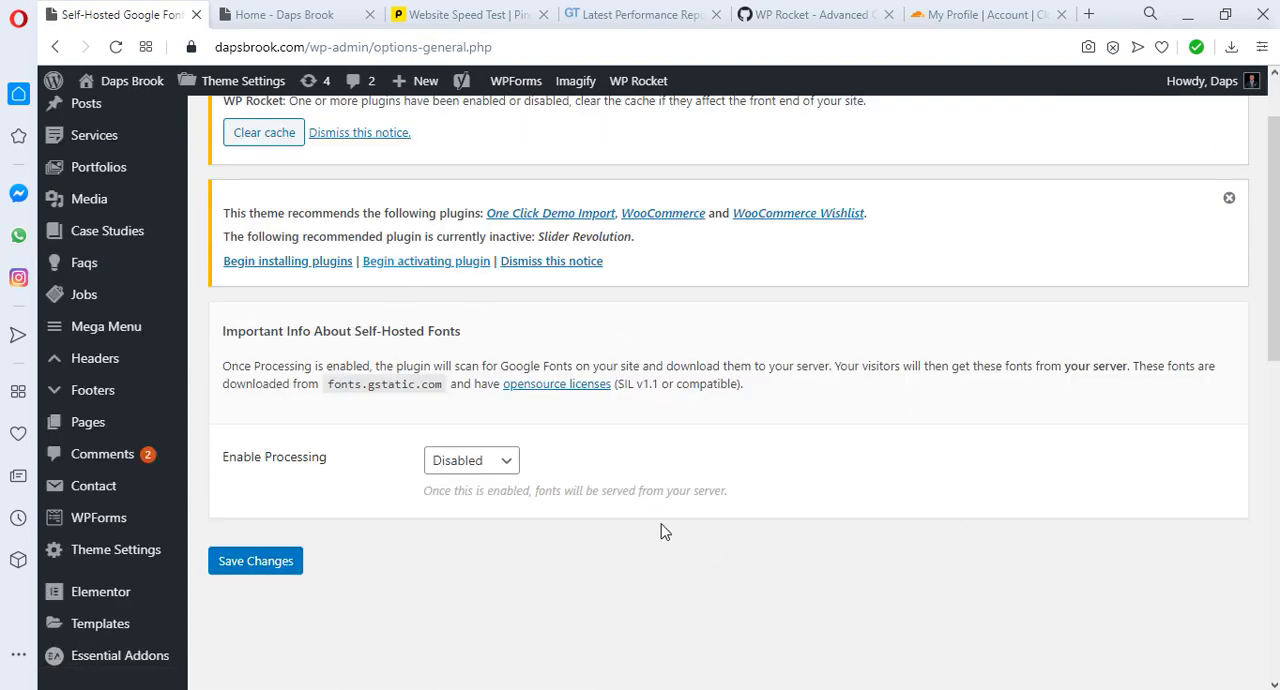
left_click(500, 463)
left_click(489, 504)
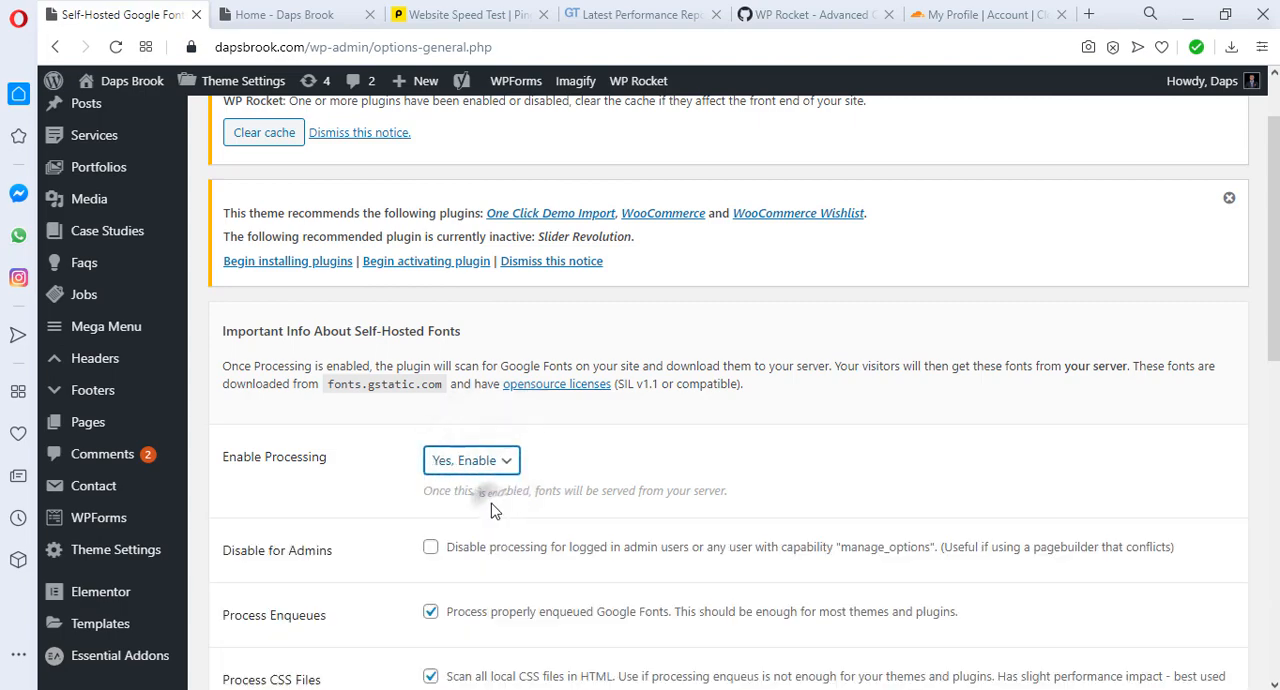
scroll(623, 495, "down", 4)
left_click(258, 447)
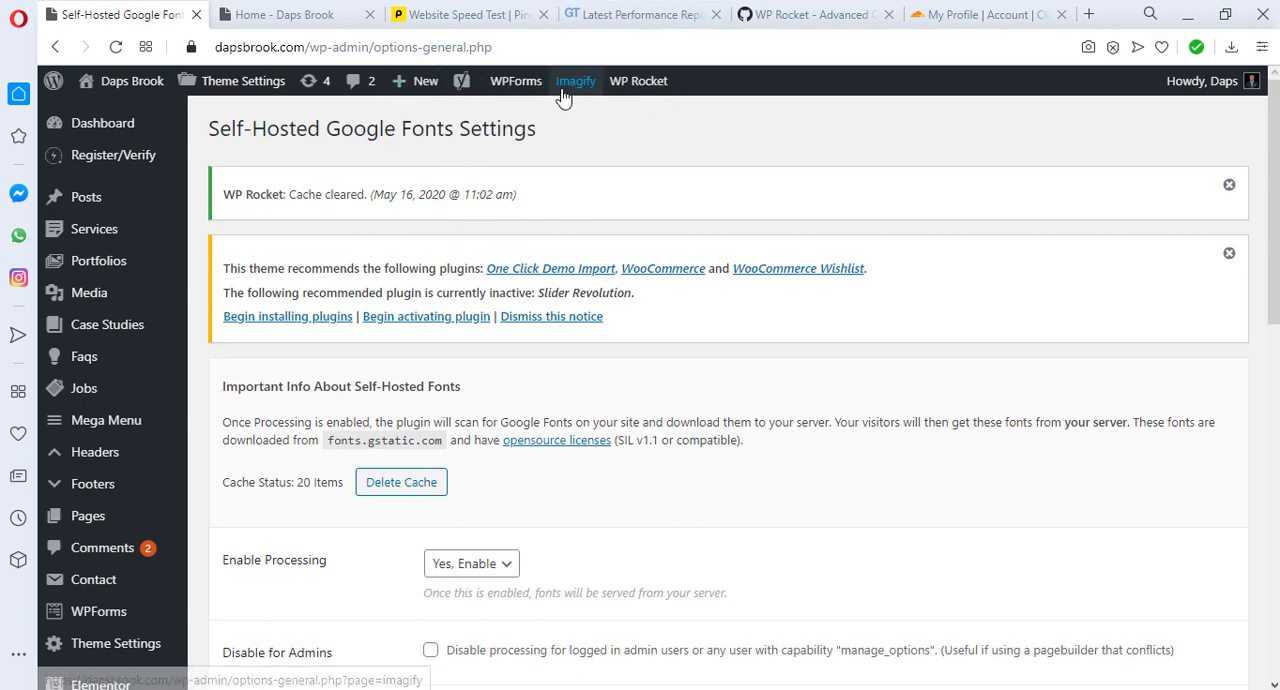
Step: Clear the Cloudflare cache through WP Rocket and re-test dapsbrook.com in GTmetrix
mouse_move(564, 90)
mouse_move(640, 81)
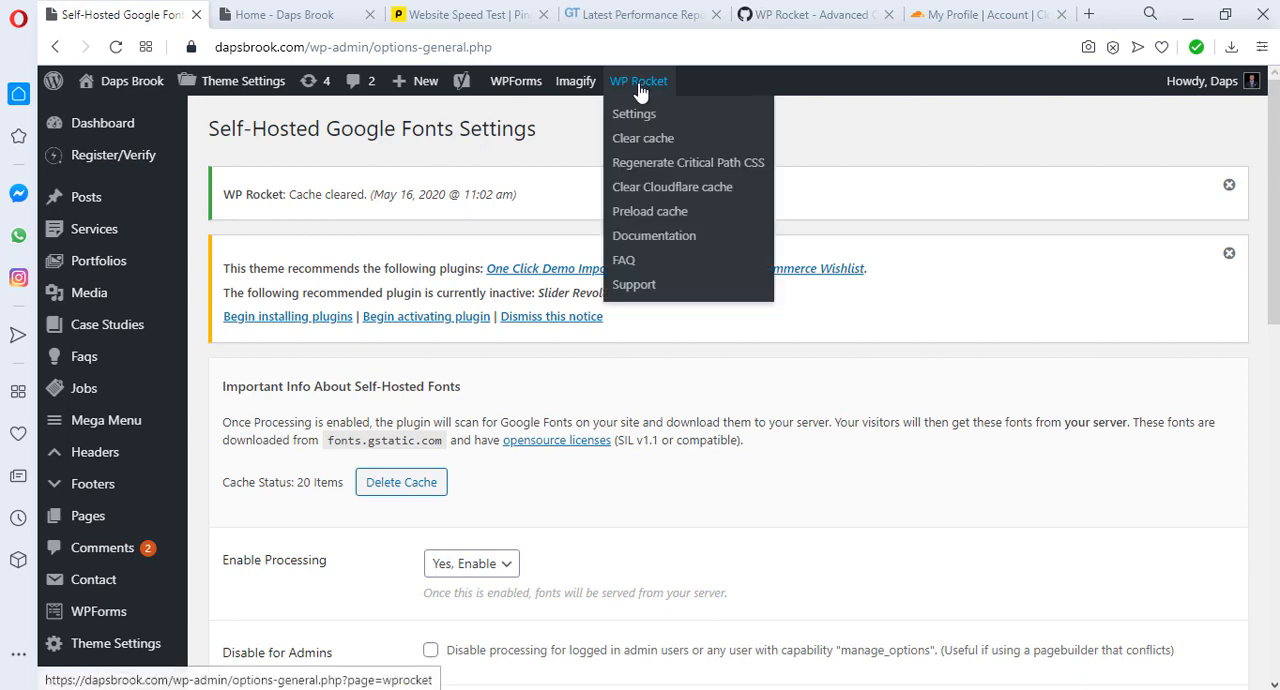
left_click(657, 193)
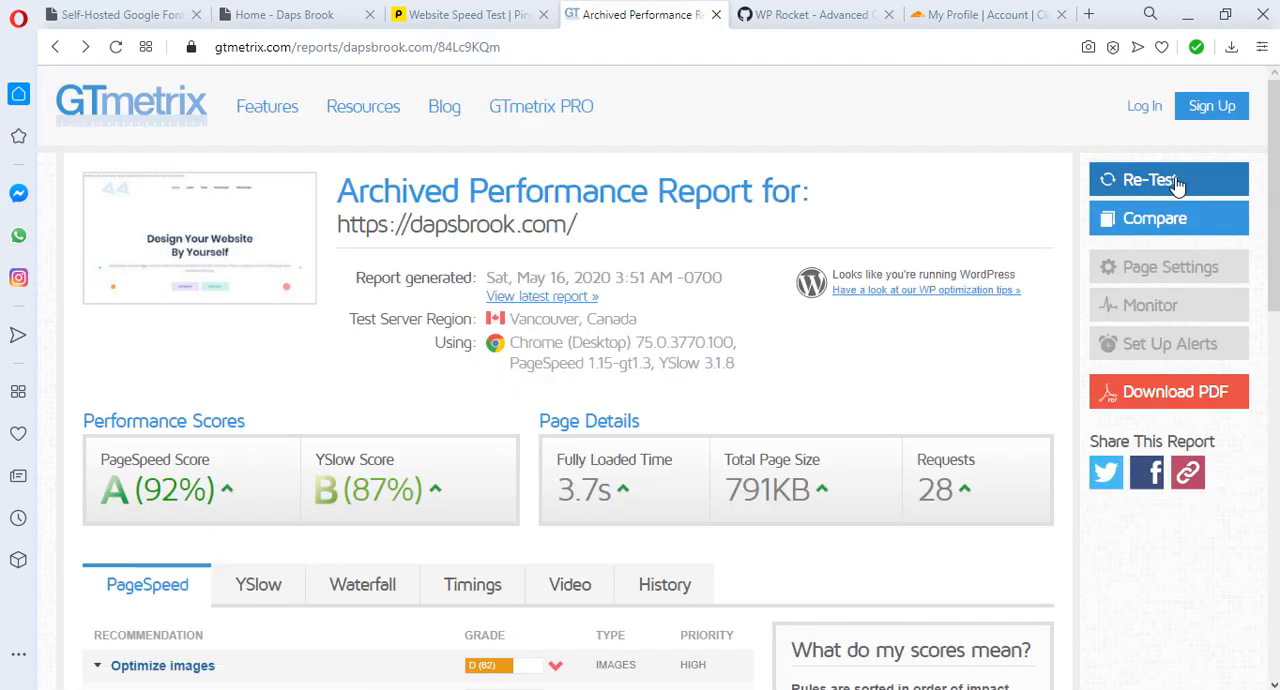
left_click(1176, 183)
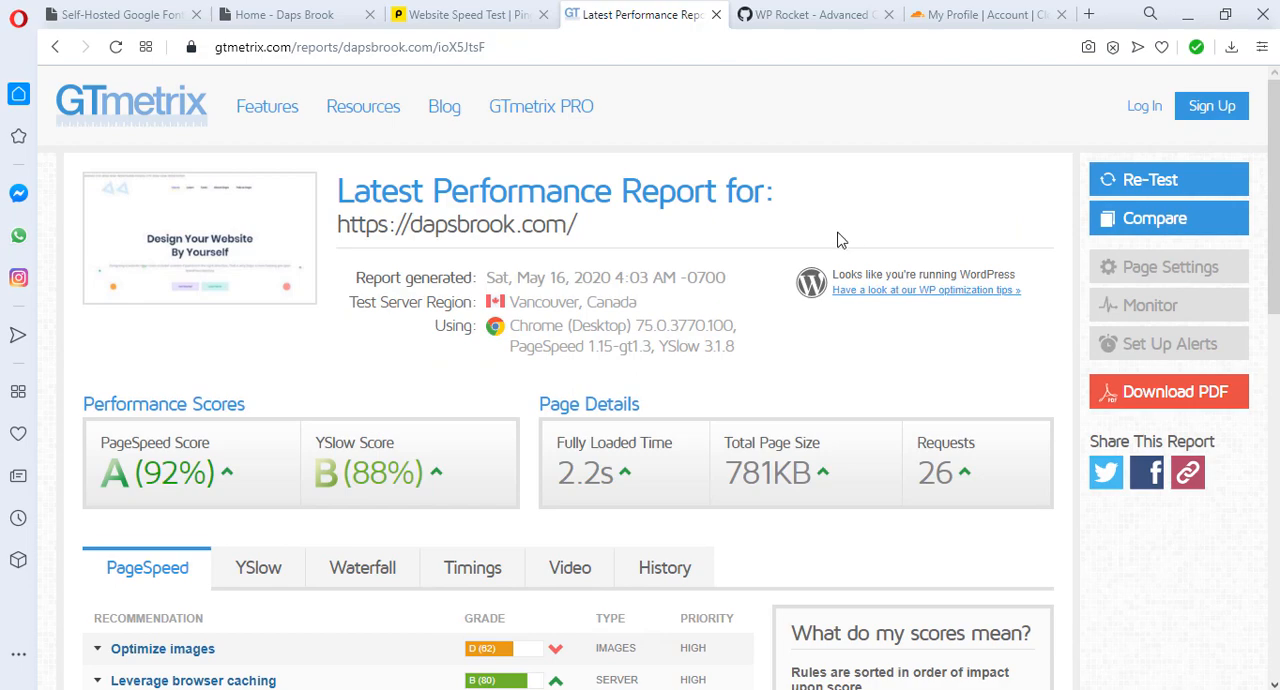
Step: Examine the YSlow details for Add Expires headers and Use a Content Delivery Network in the new GTmetrix report
scroll(840, 240, "down", 2)
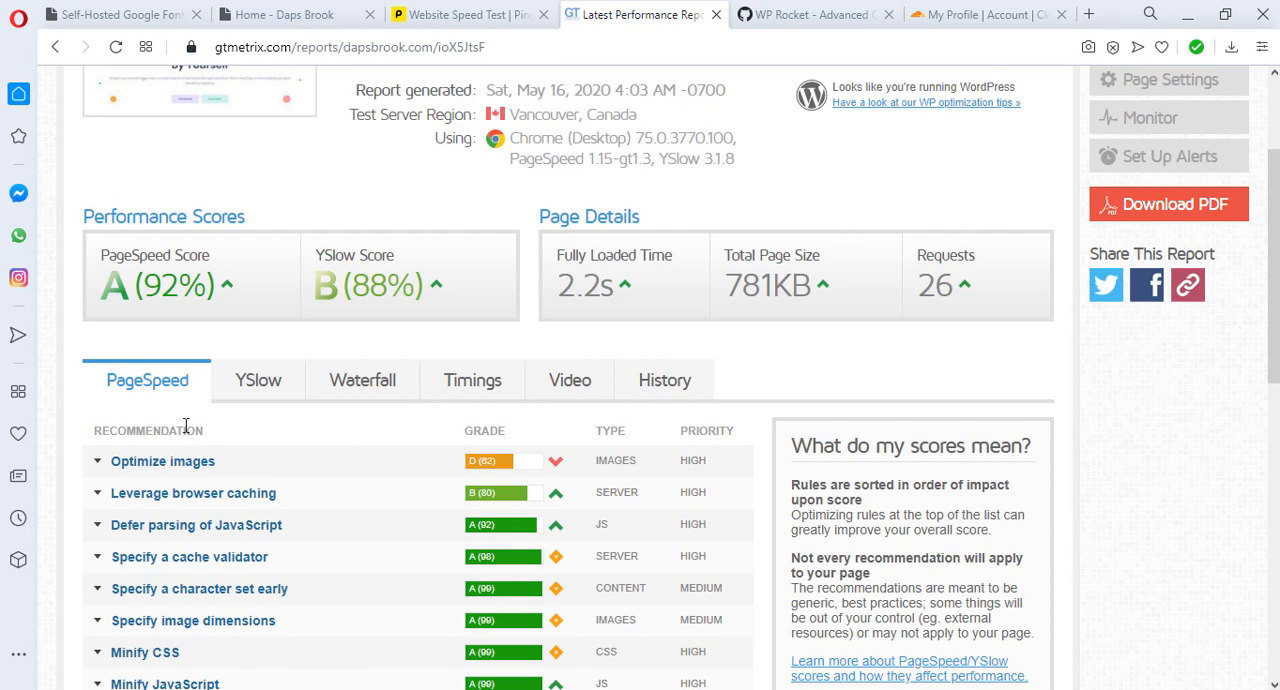
left_click(251, 393)
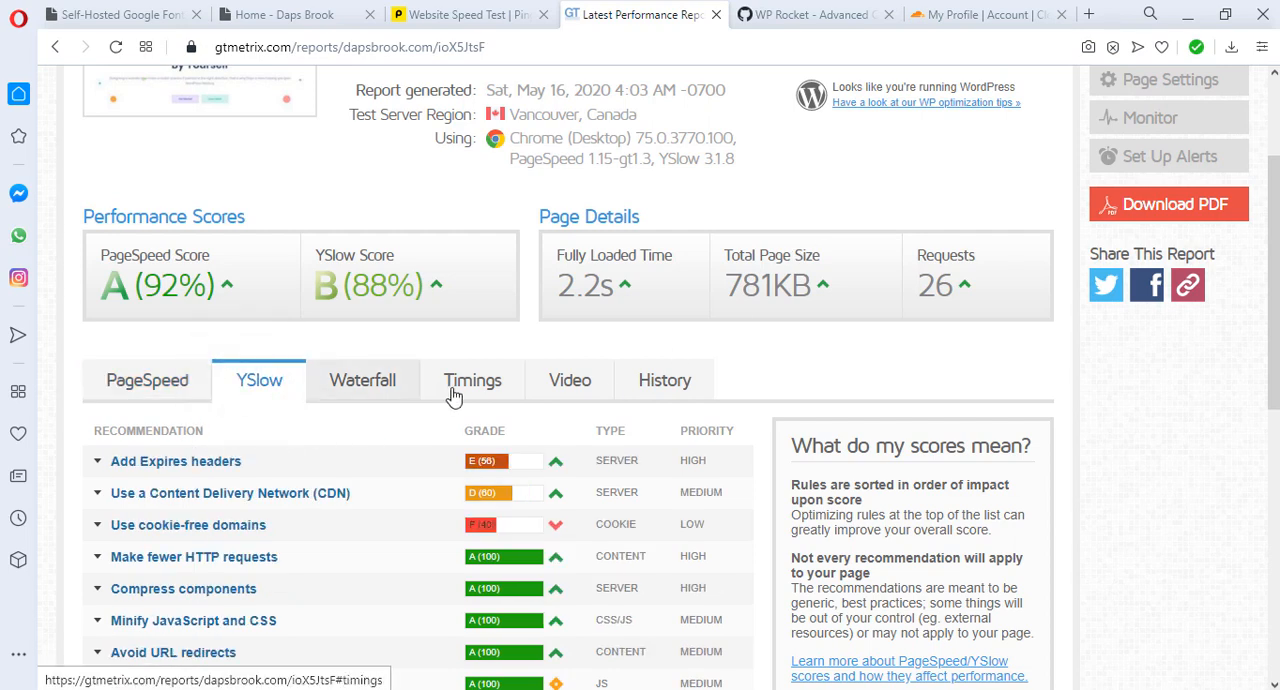
scroll(449, 394, "down", 1)
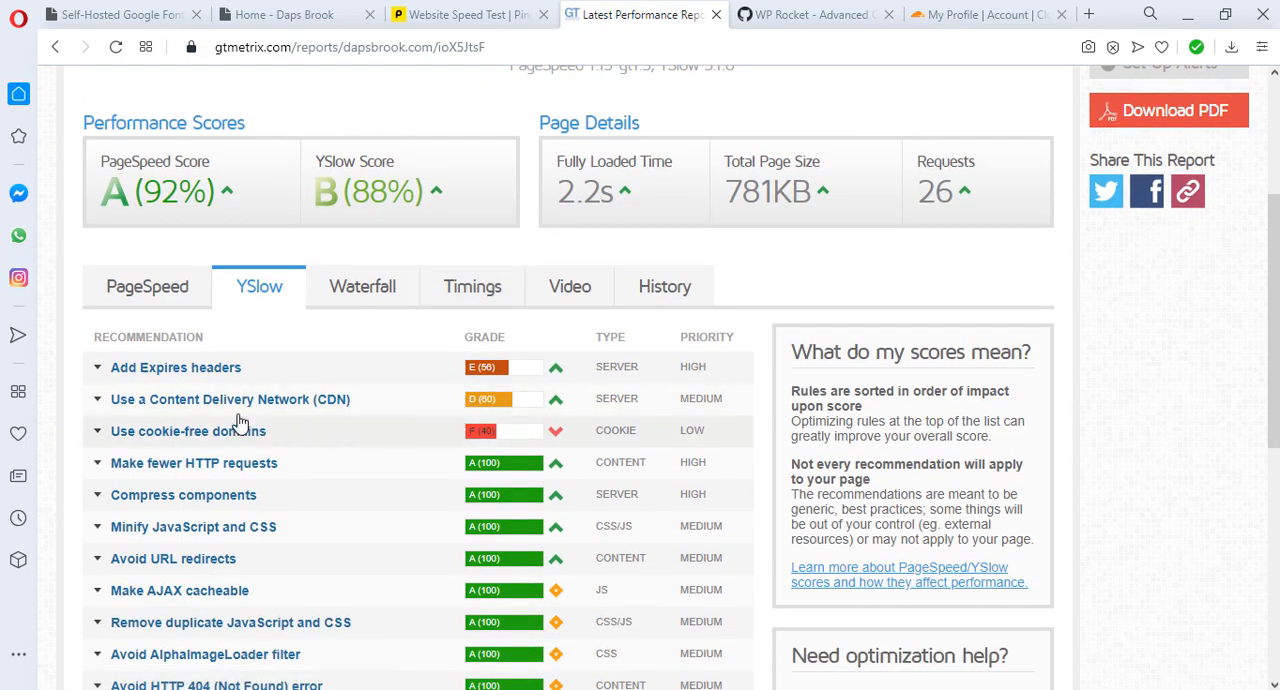
left_click(240, 372)
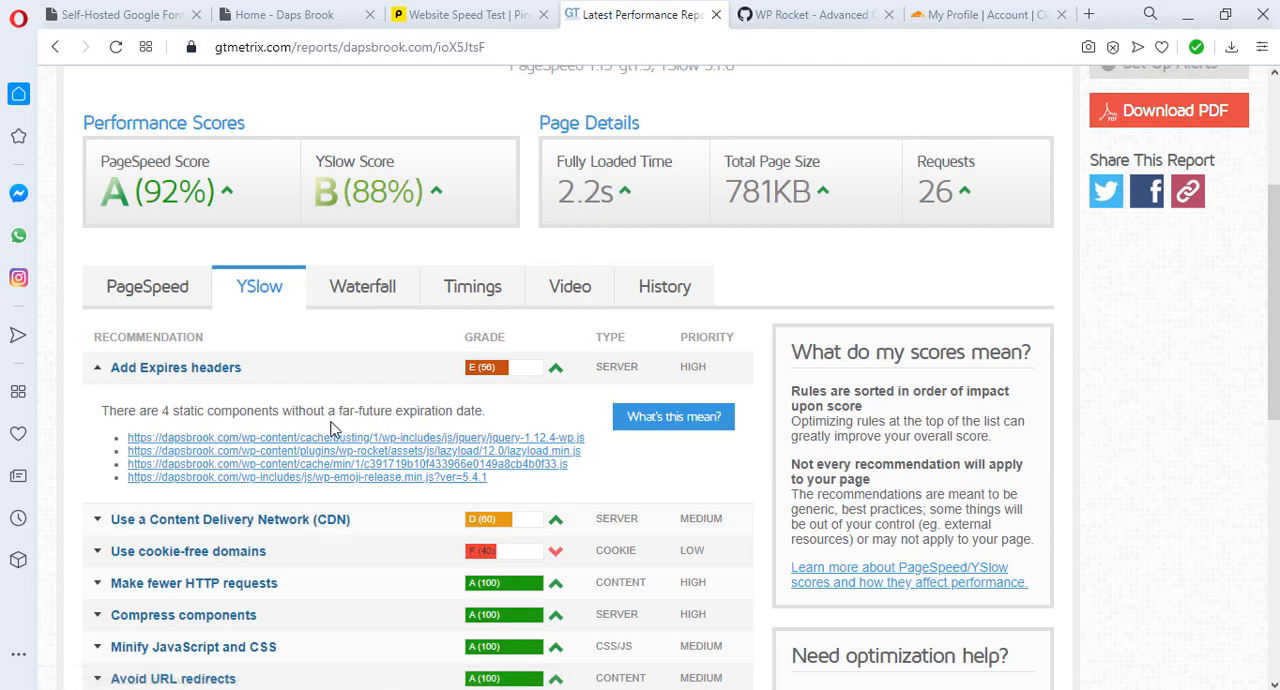
scroll(388, 432, "down", 1)
left_click(388, 428)
scroll(388, 430, "up", 1)
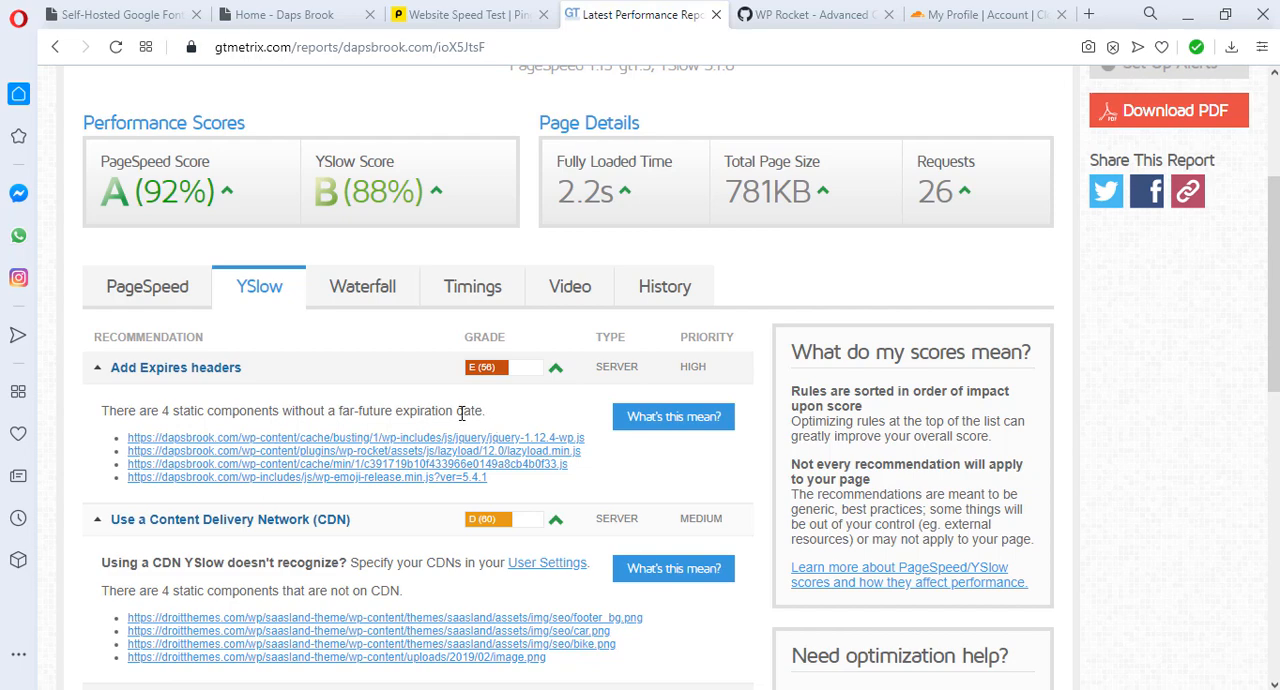
Step: Copy "far-future expiration" from the Add Expires headers details and search for new WordPress plugins with that phrase
left_click_drag(453, 412, 365, 410)
right_click(365, 410)
left_click(414, 477)
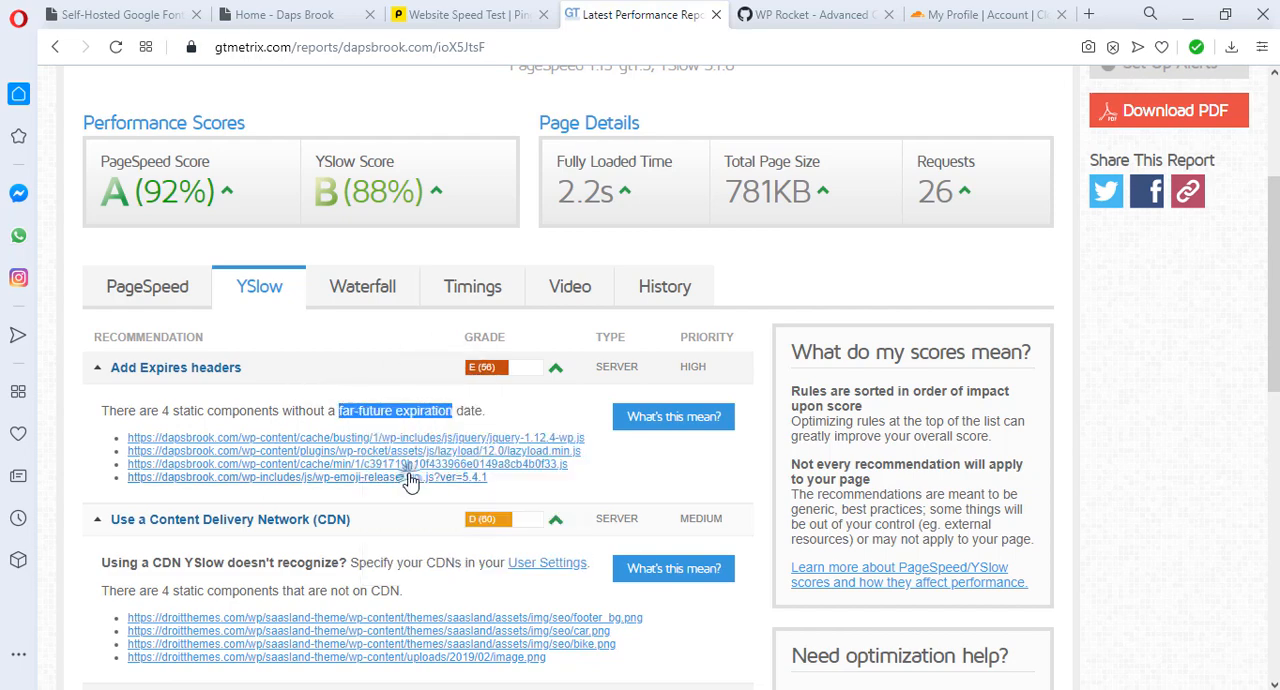
left_click(118, 14)
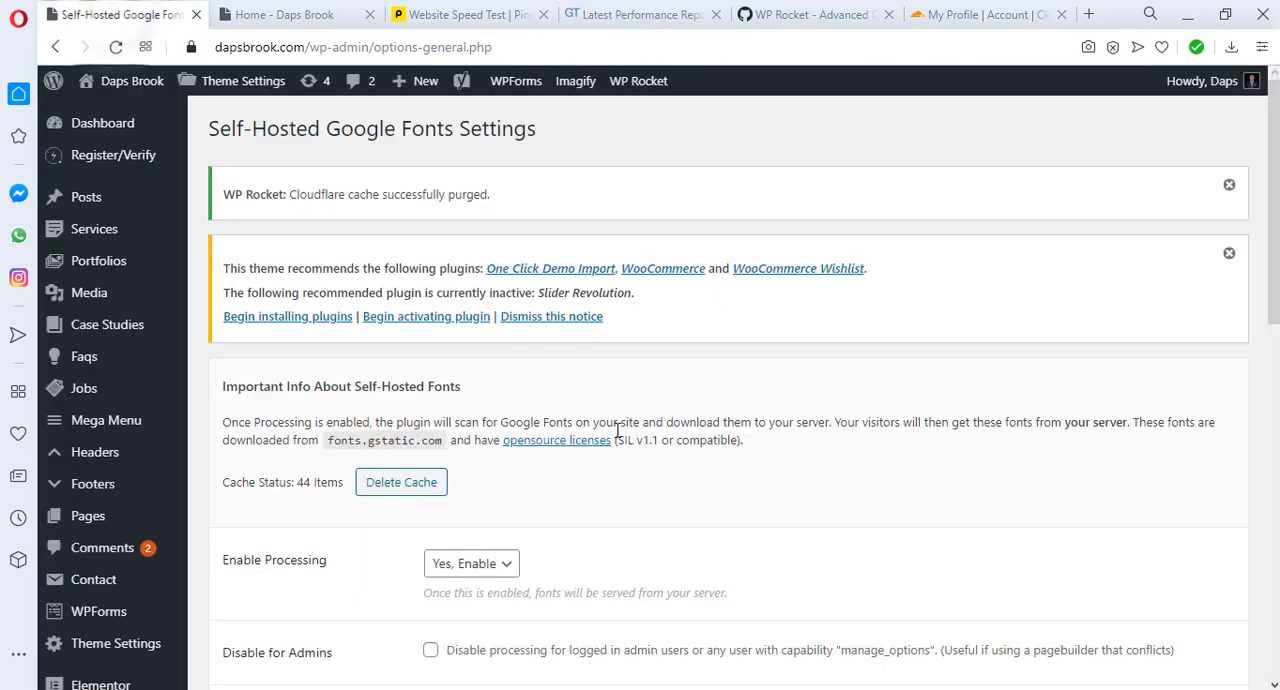
scroll(177, 472, "down", 4)
left_click(209, 487)
left_click(1055, 309)
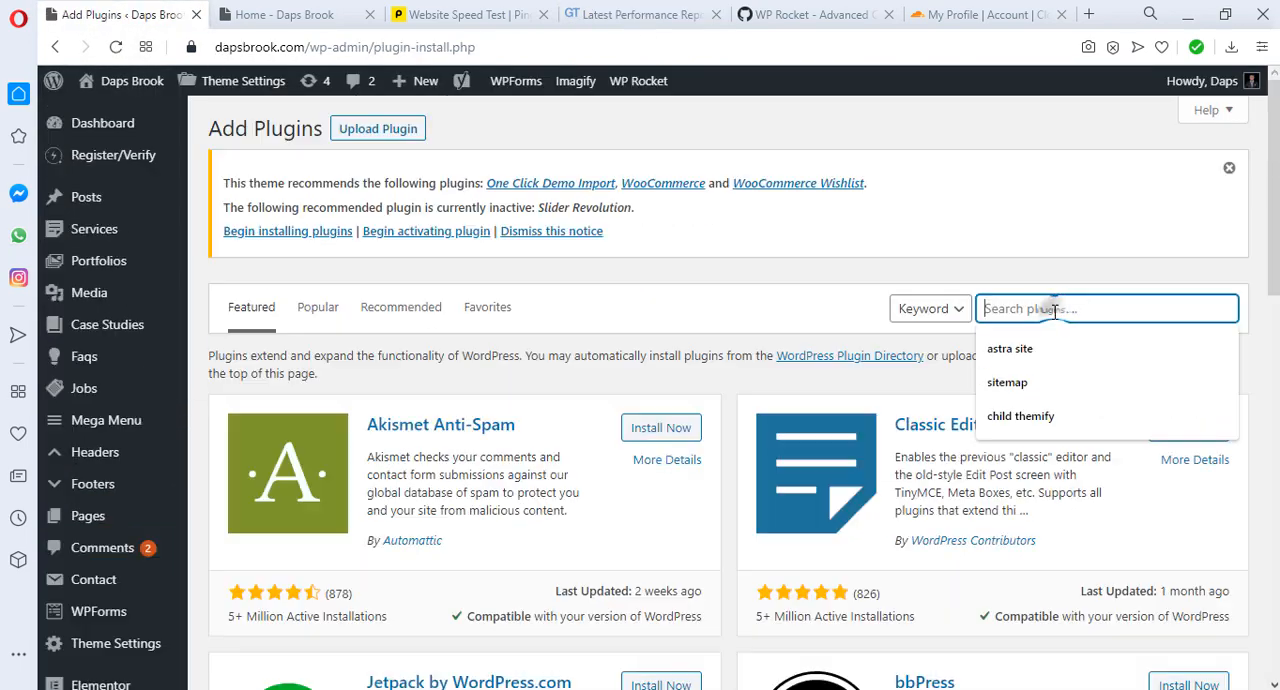
right_click(1052, 318)
left_click(868, 419)
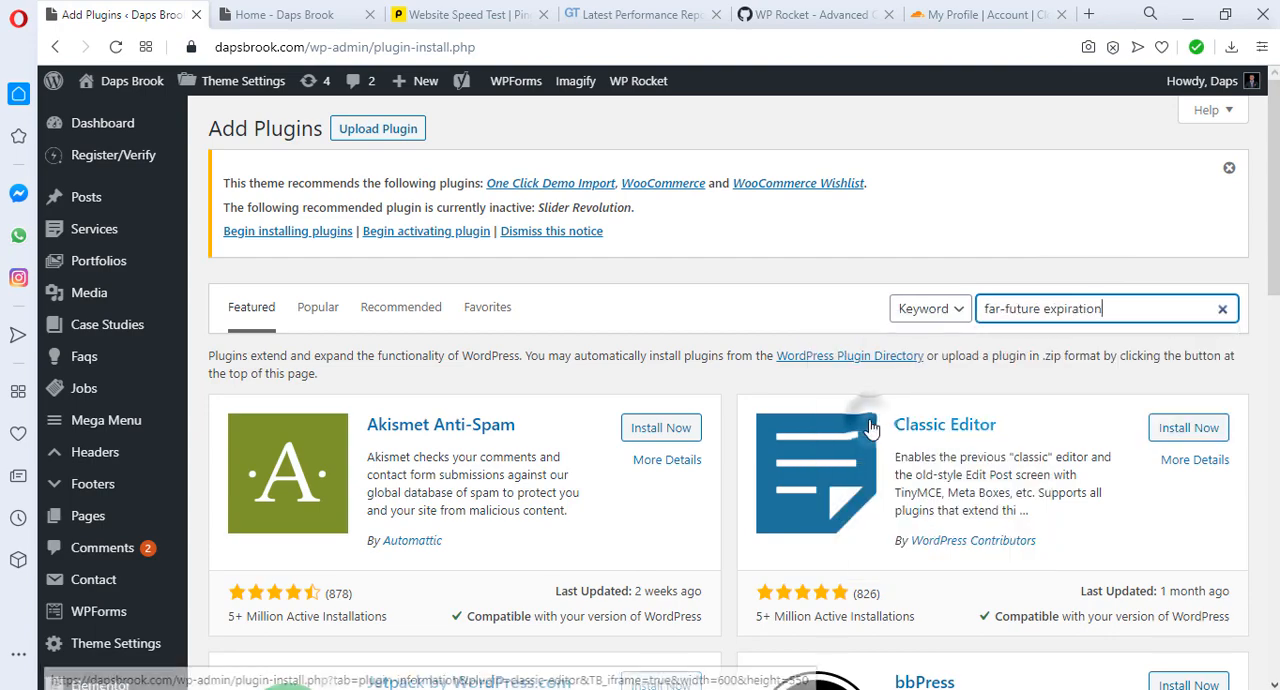
scroll(780, 380, "down", 1)
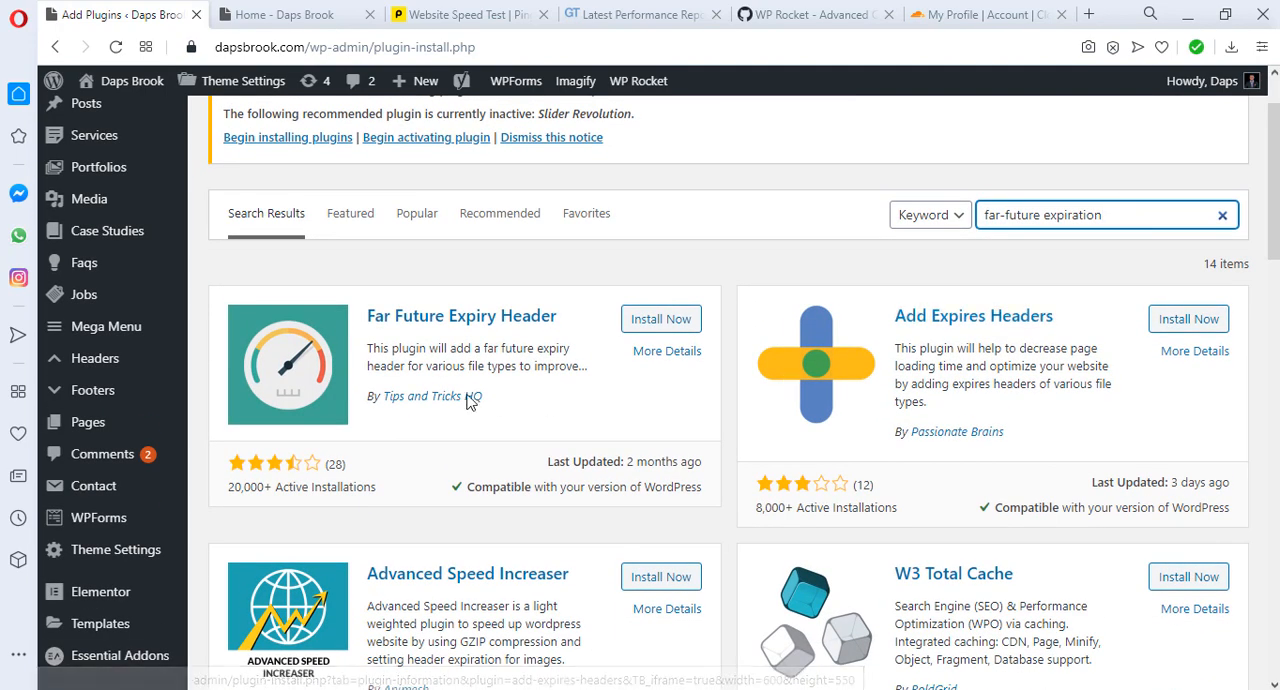
Step: Install and activate the Far Future Expiry Header plugin and open its FarFutureExpiry settings
left_click(643, 320)
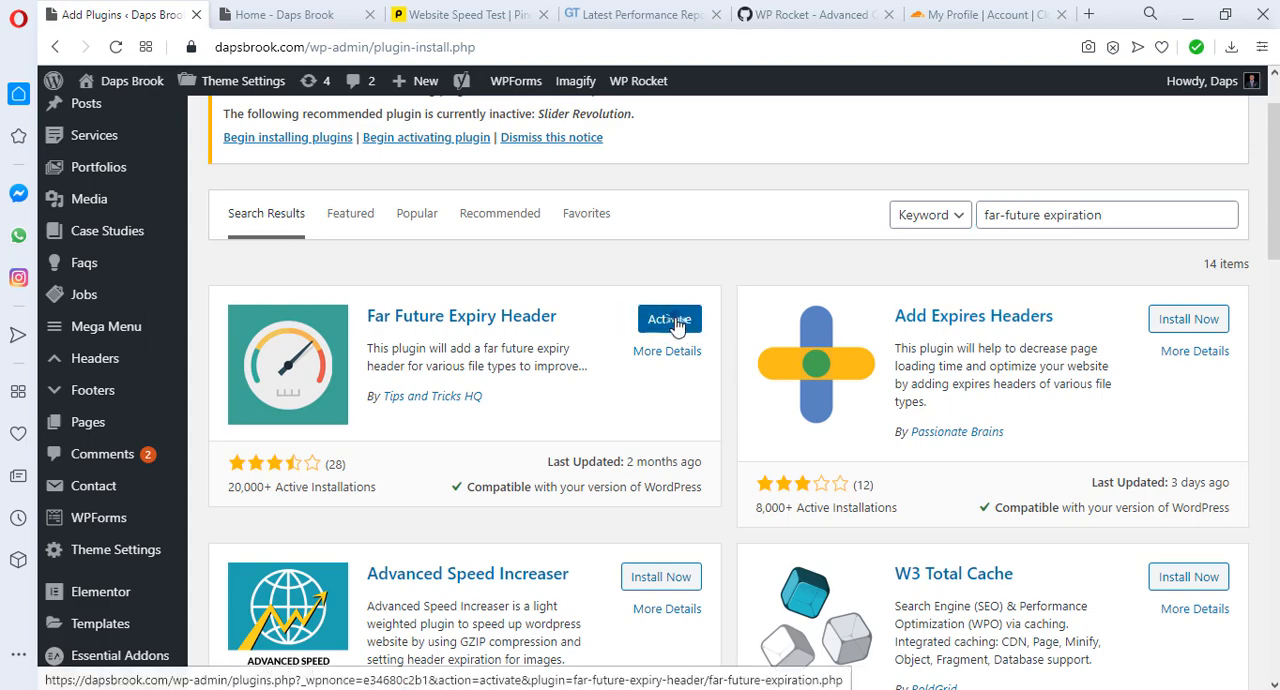
left_click(672, 321)
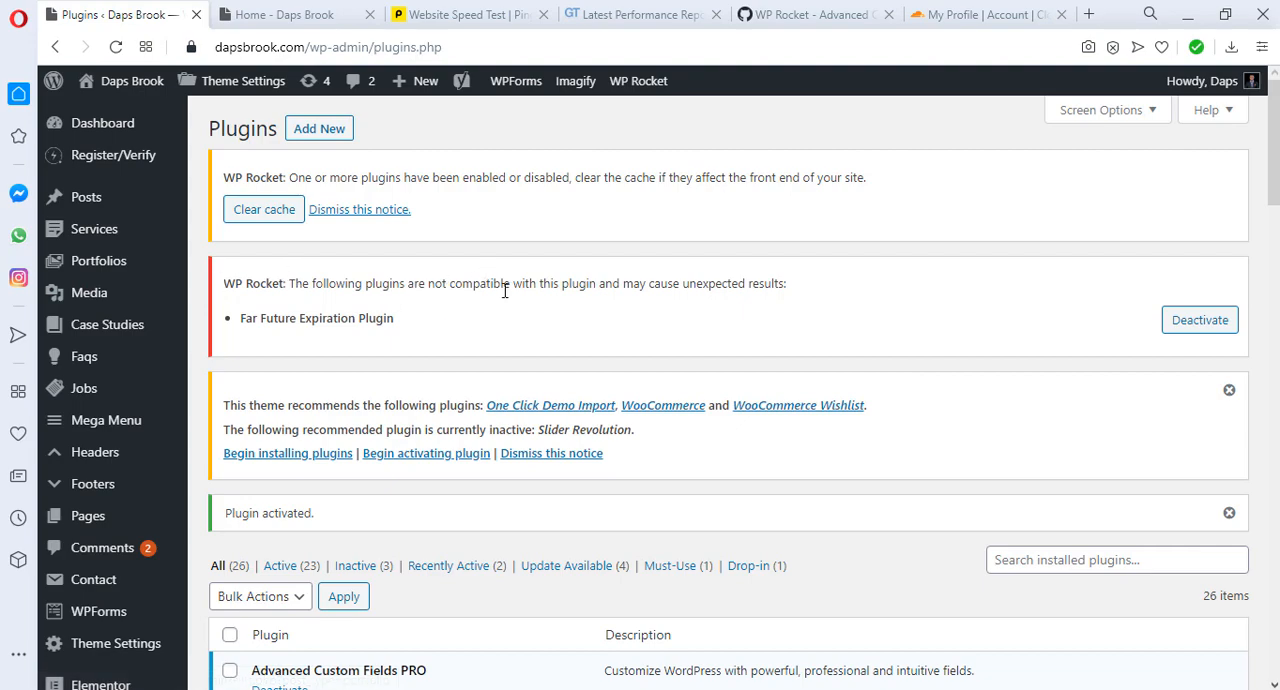
scroll(643, 300, "down", 2)
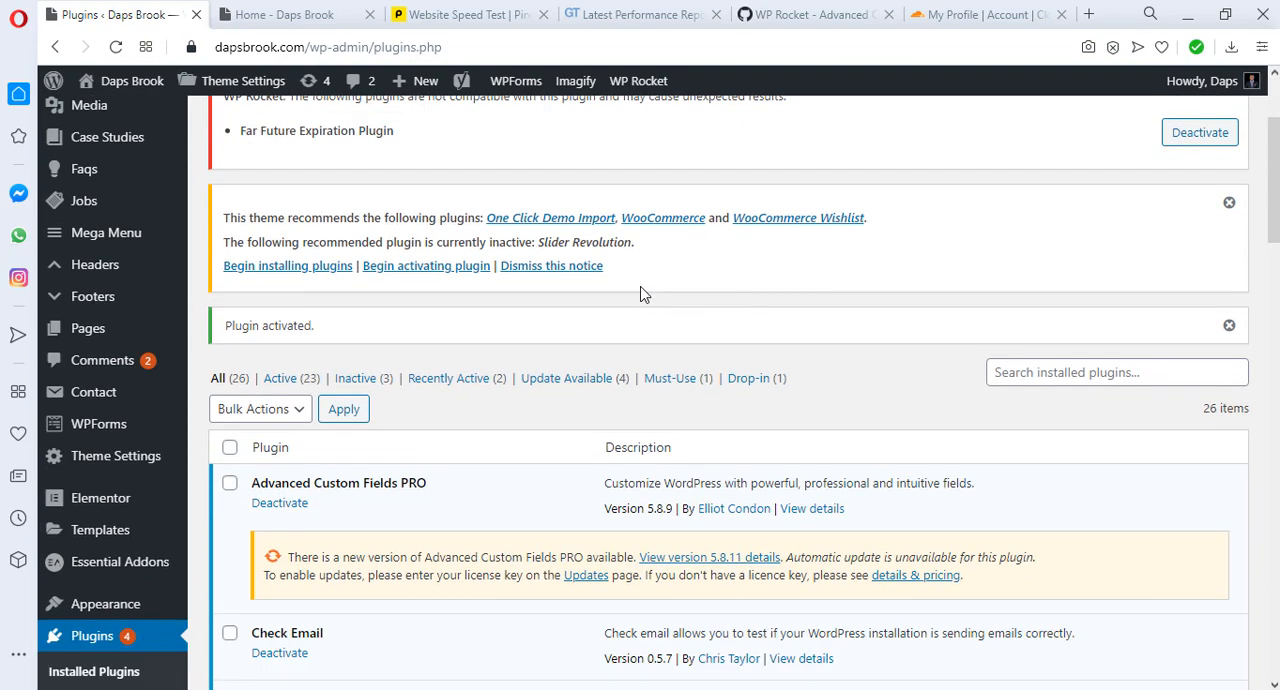
scroll(643, 294, "down", 10)
mouse_move(105, 610)
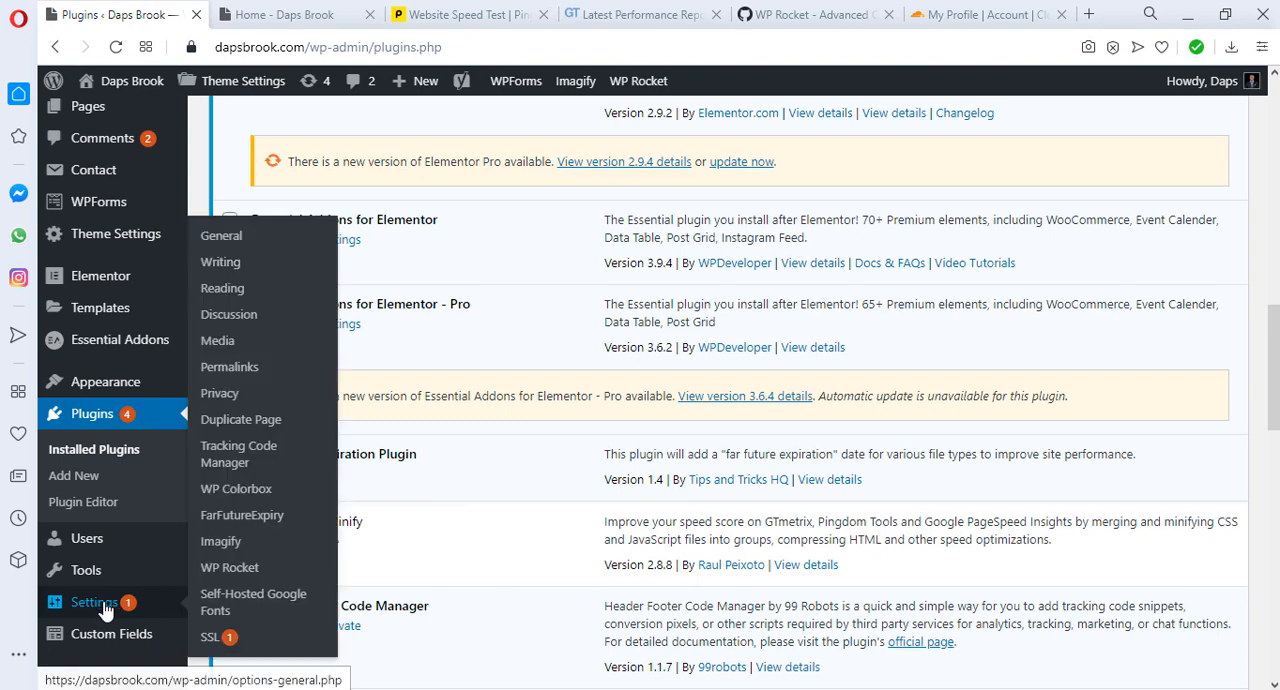
left_click(246, 524)
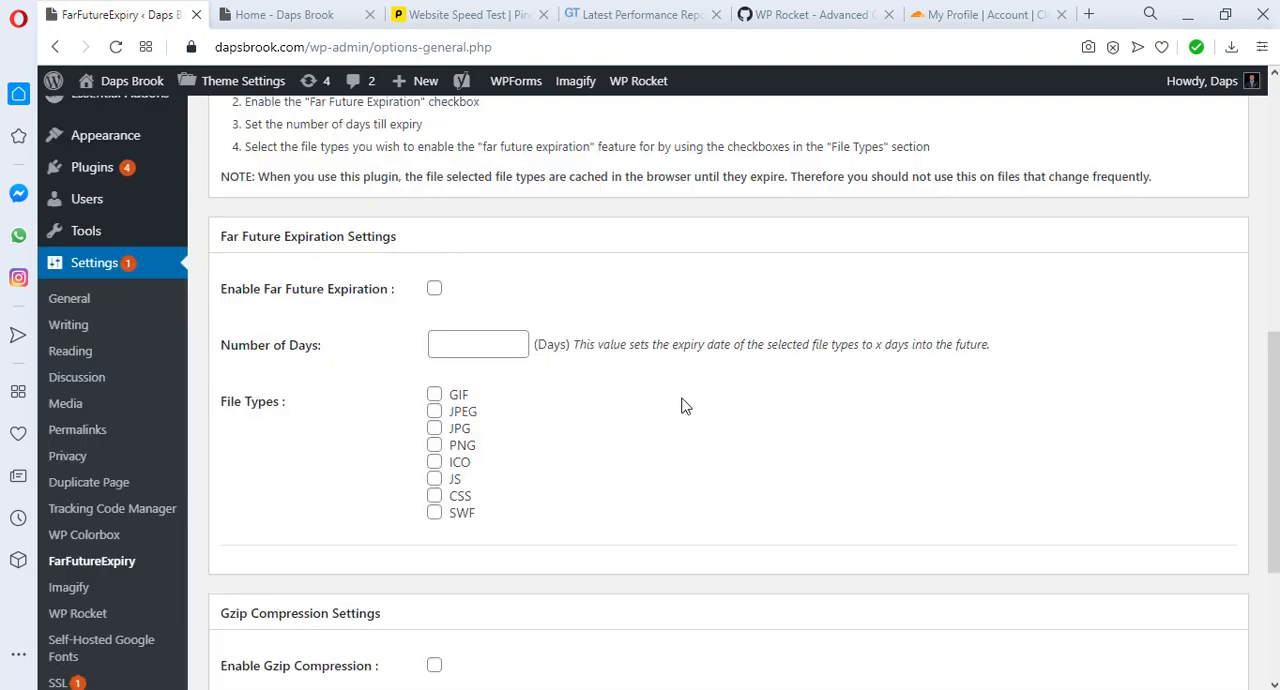
Step: Enable Far Future Expiration with 10 days for the JPEG, JPG, PNG, ICO, JS, CSS and SWF file types
left_click(434, 292)
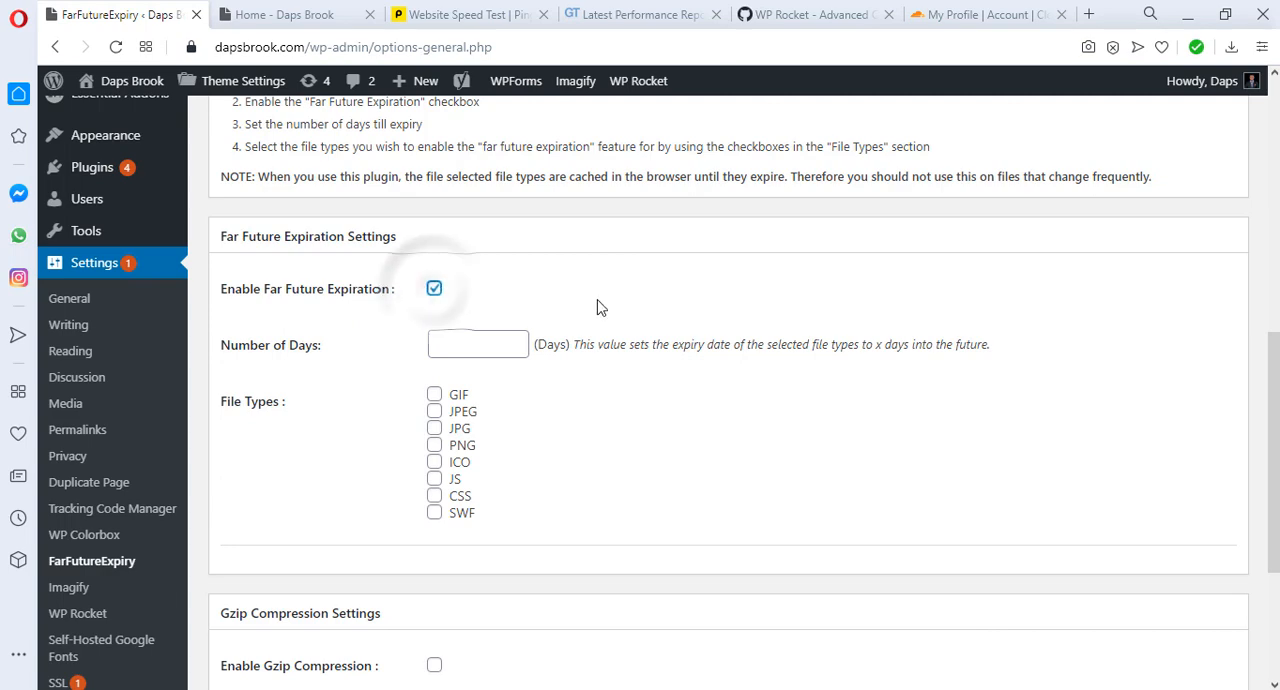
left_click(466, 338)
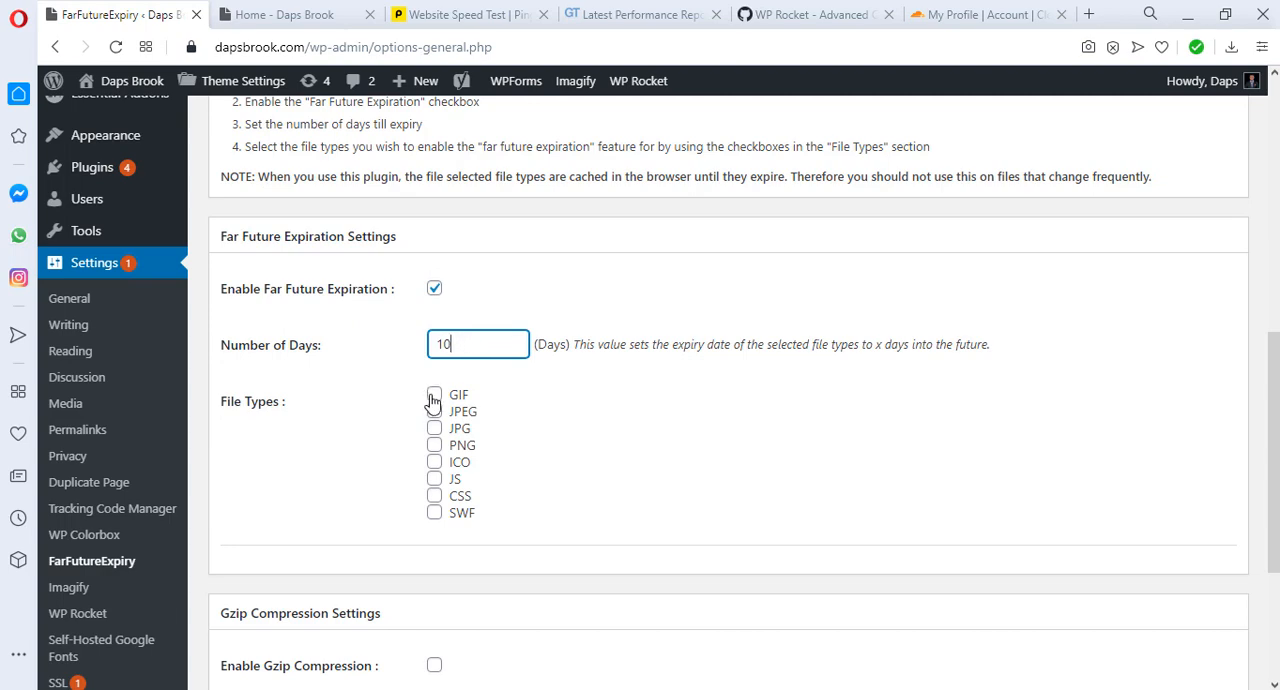
type("10")
left_click(434, 412)
left_click(434, 428)
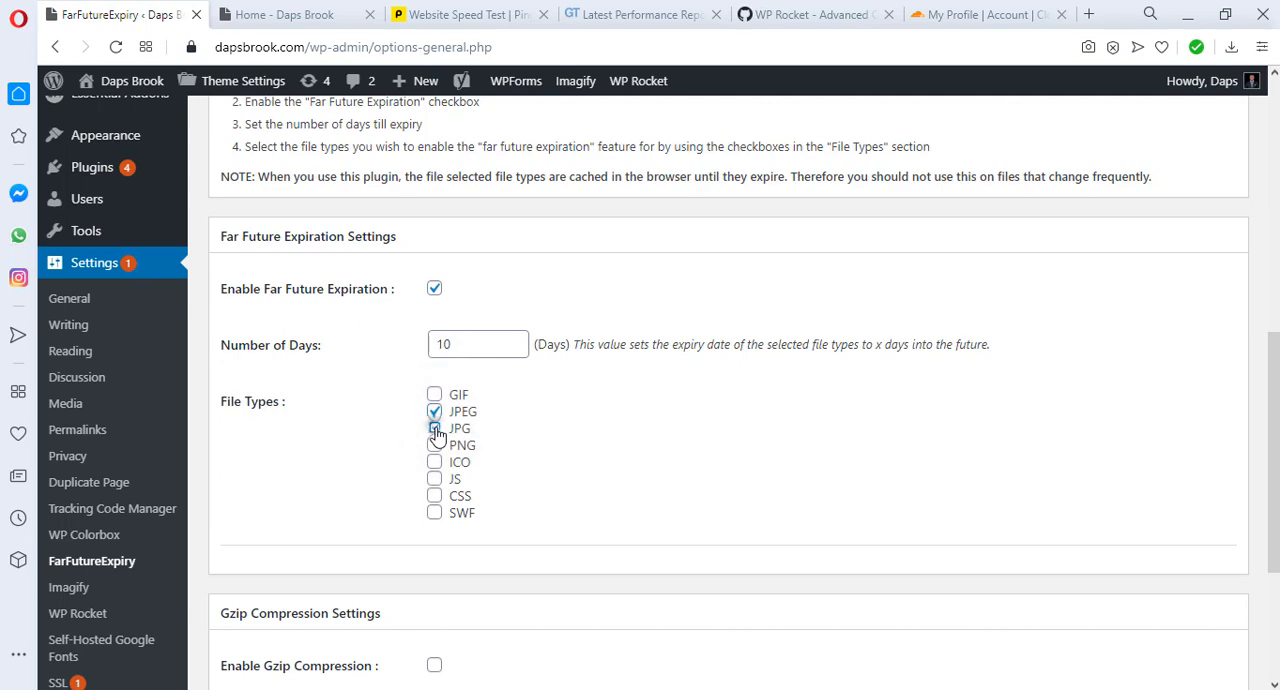
left_click(434, 445)
left_click(434, 462)
left_click(434, 479)
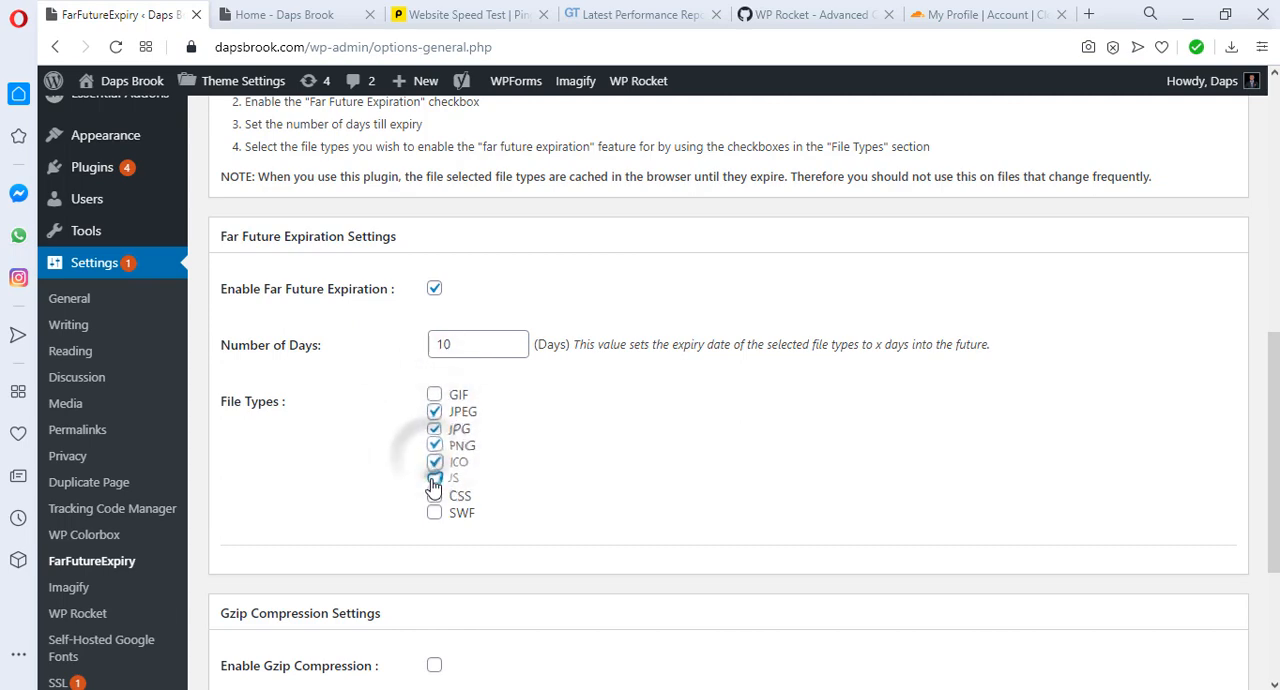
left_click(434, 495)
left_click(434, 512)
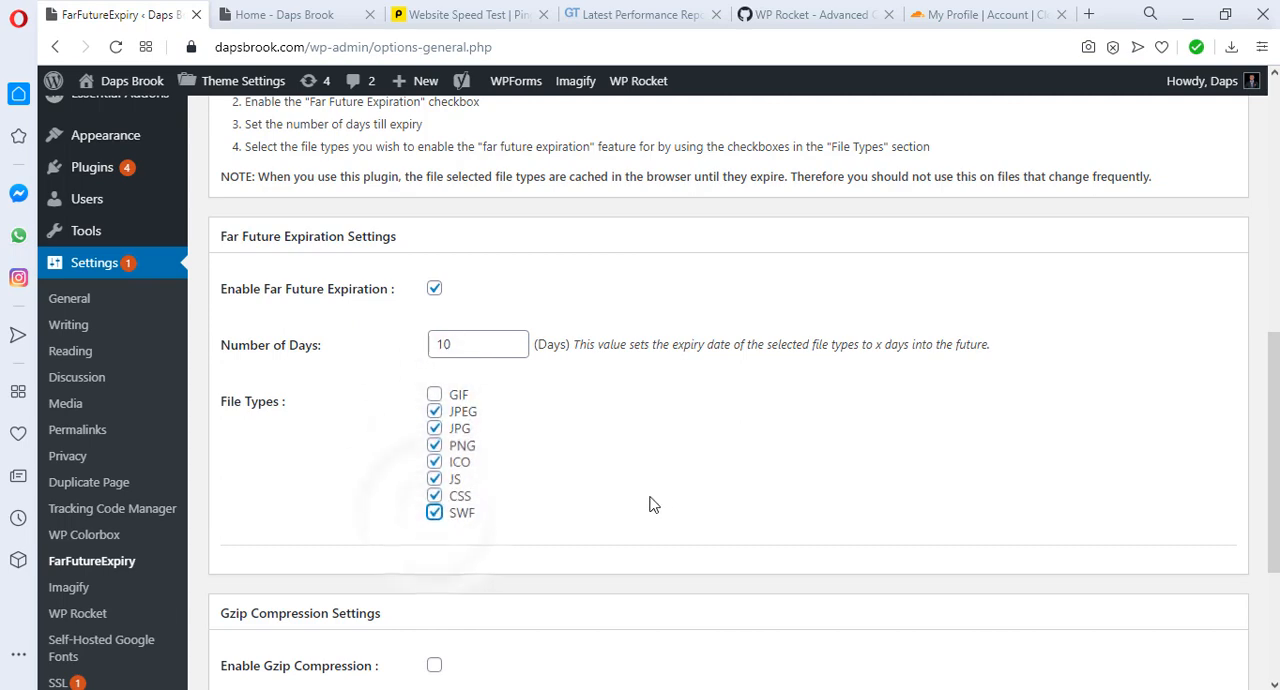
Step: Enable Gzip compression and save the Far Future Expiration settings
scroll(677, 493, "down", 1)
scroll(678, 493, "down", 3)
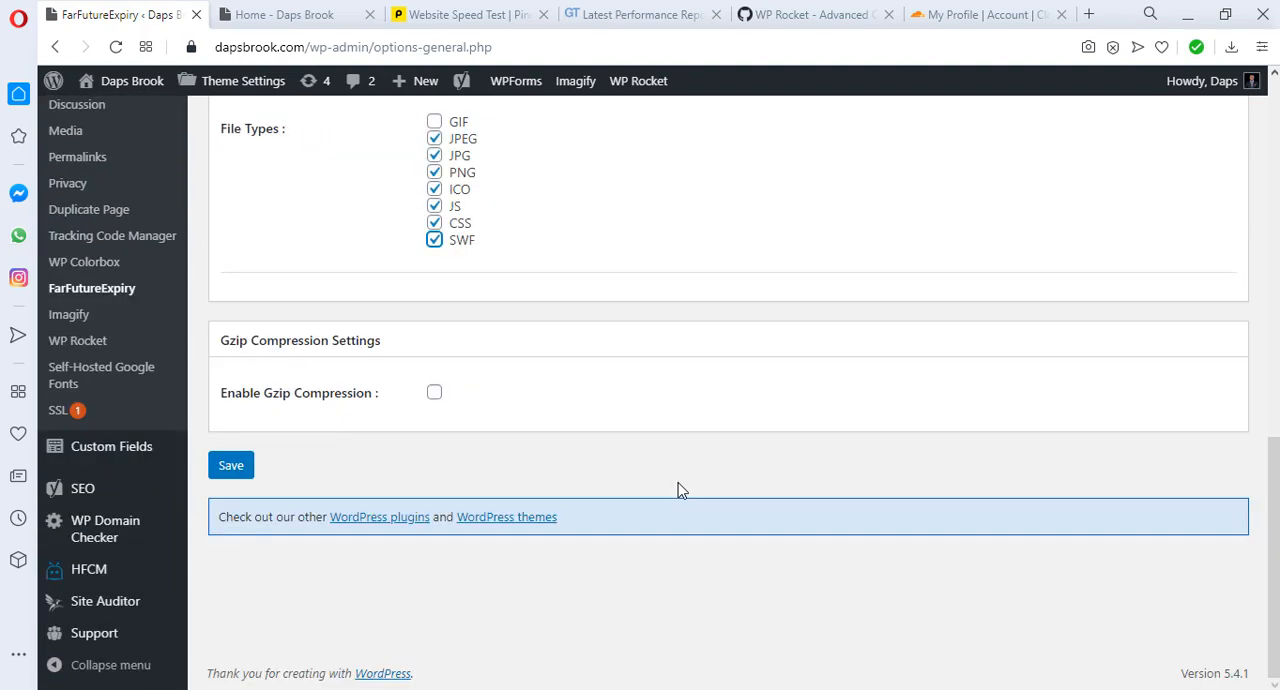
left_click(434, 394)
left_click(233, 469)
left_click(233, 469)
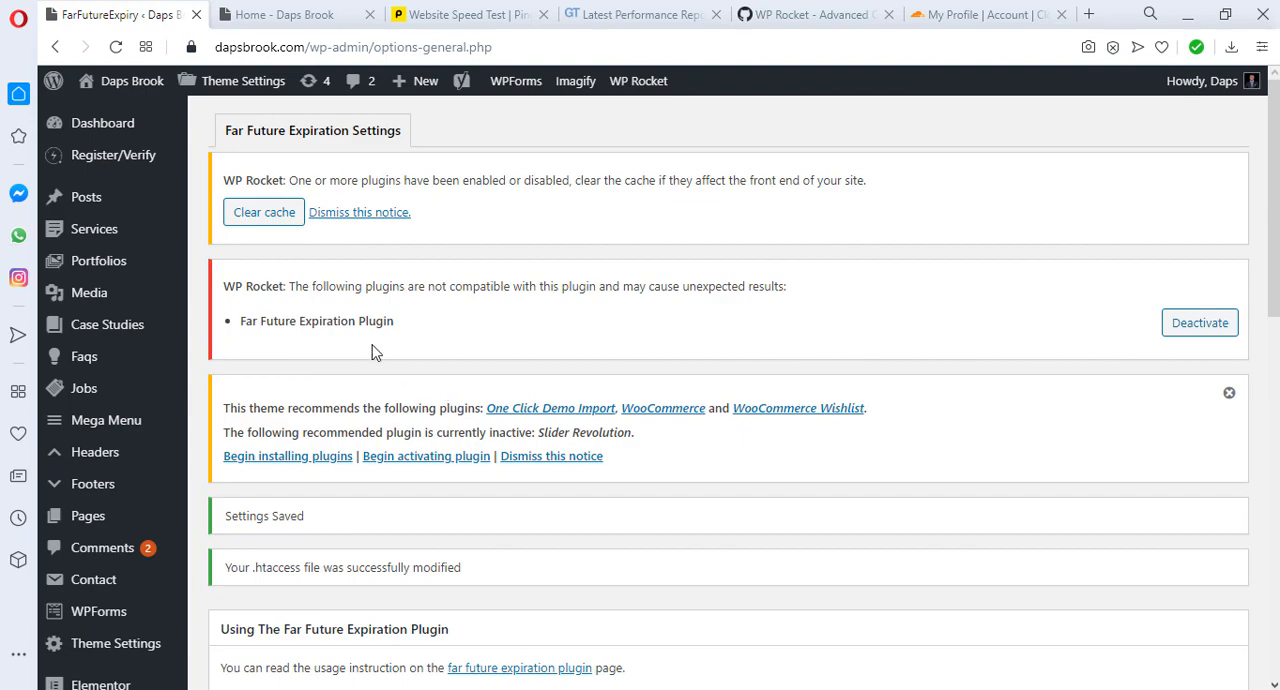
Step: Clear the WP Rocket cache and the Cloudflare cache of the site
left_click(262, 220)
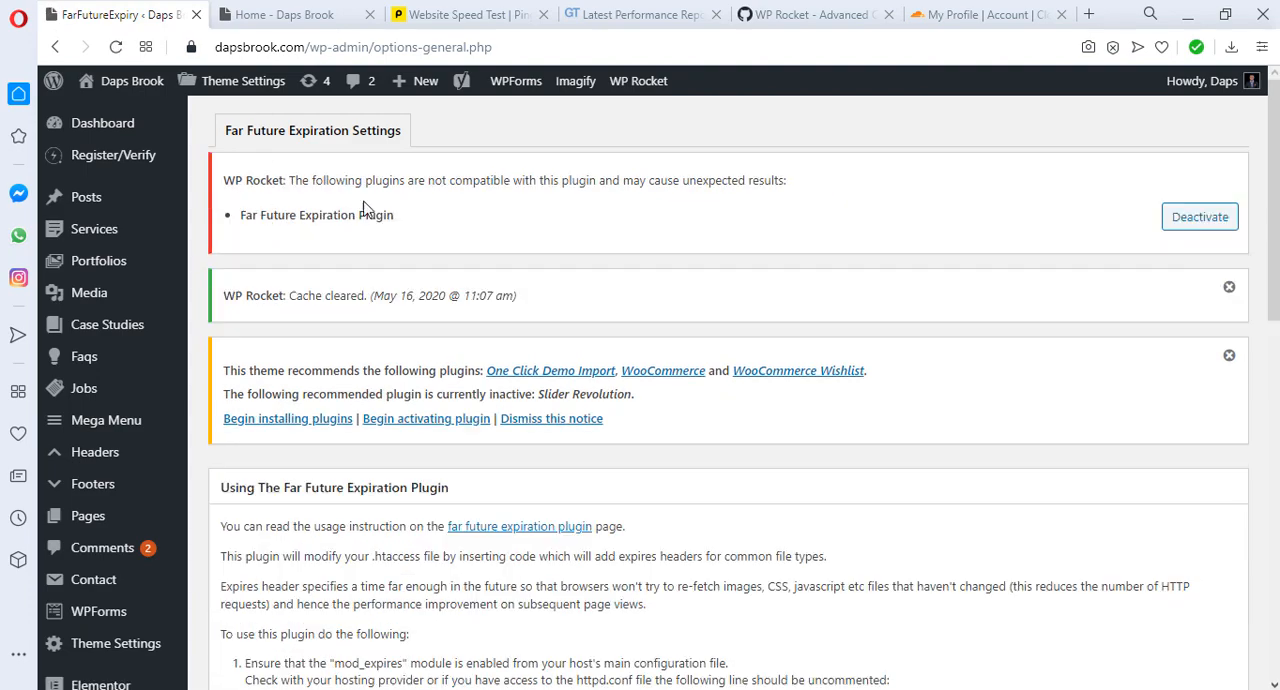
mouse_move(638, 88)
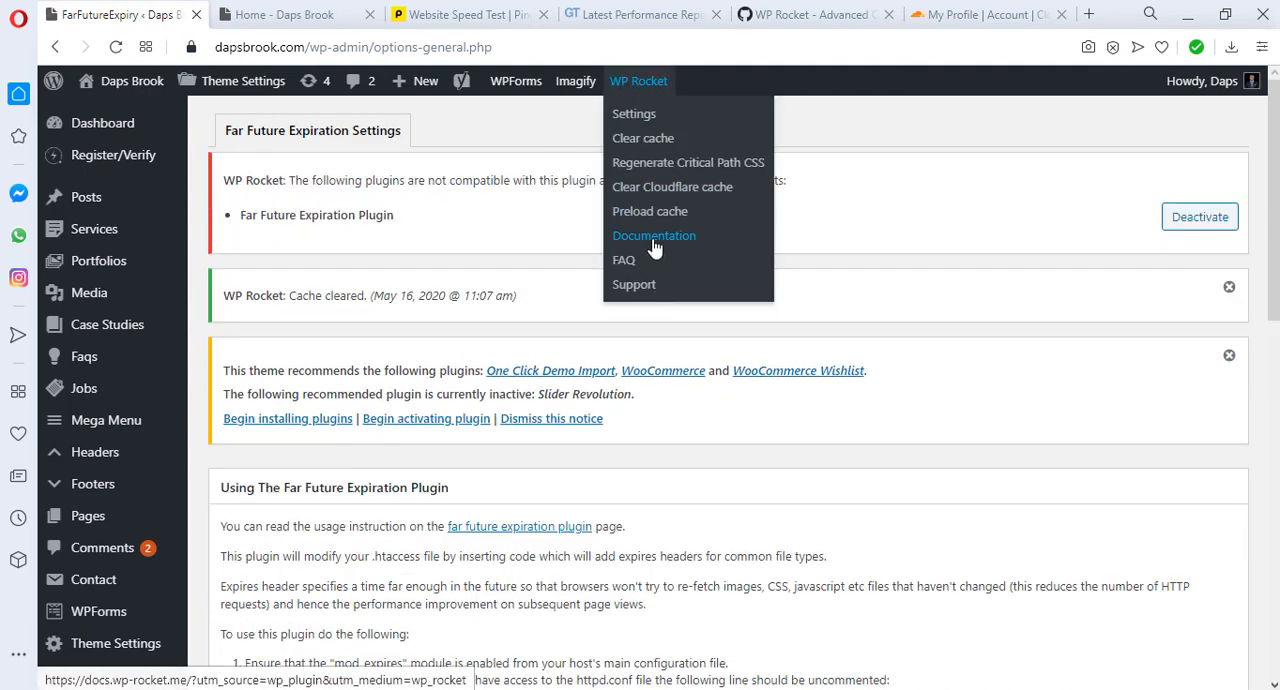
left_click(656, 192)
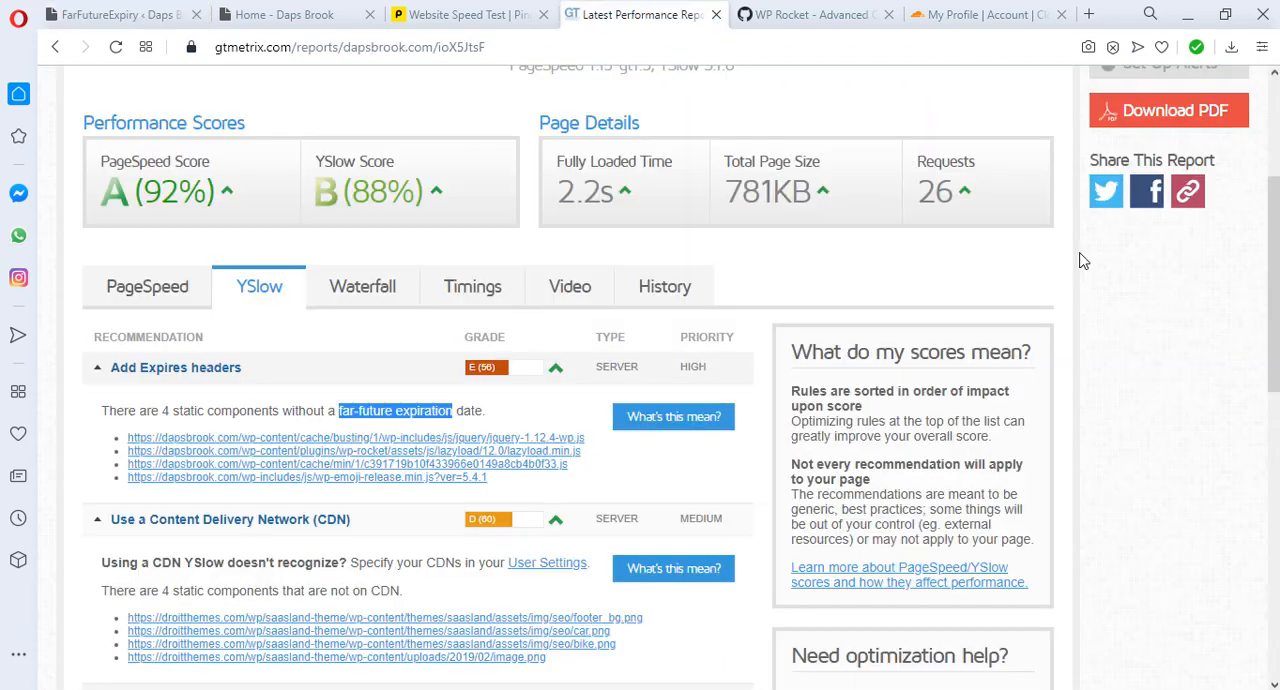
Step: Re-test dapsbrook.com in GTmetrix and open the YSlow recommendations of the new report
scroll(1080, 257, "up", 3)
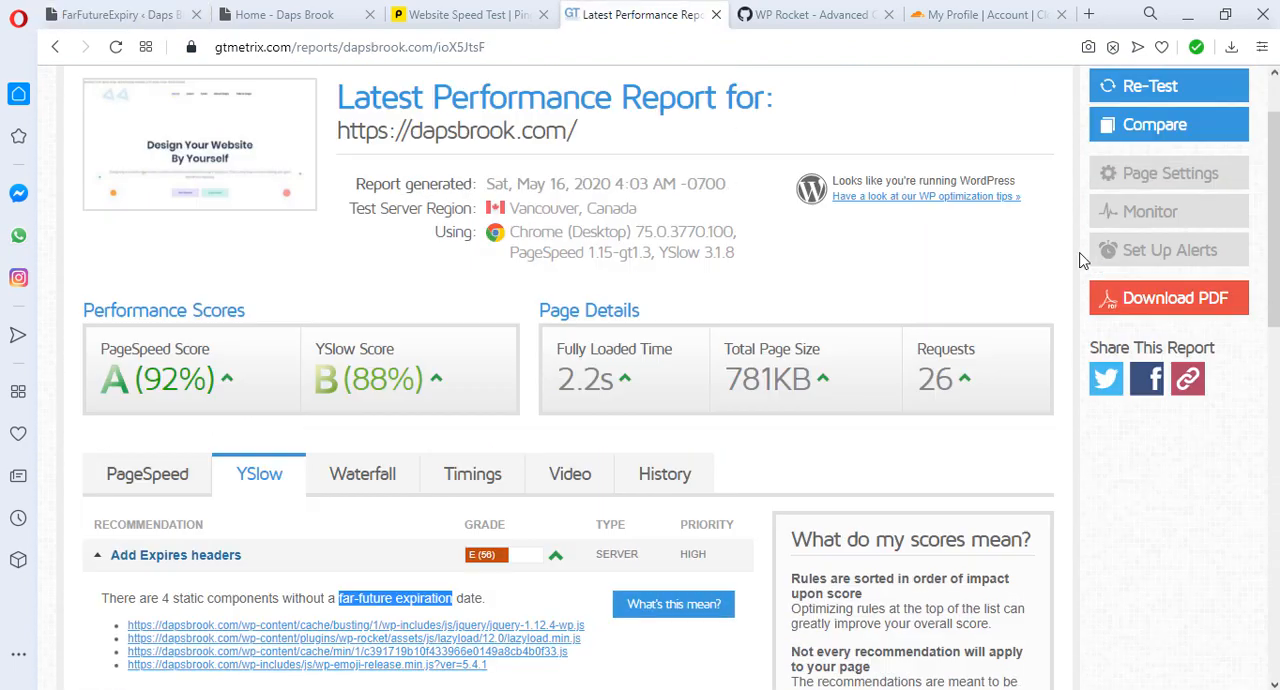
left_click(1155, 182)
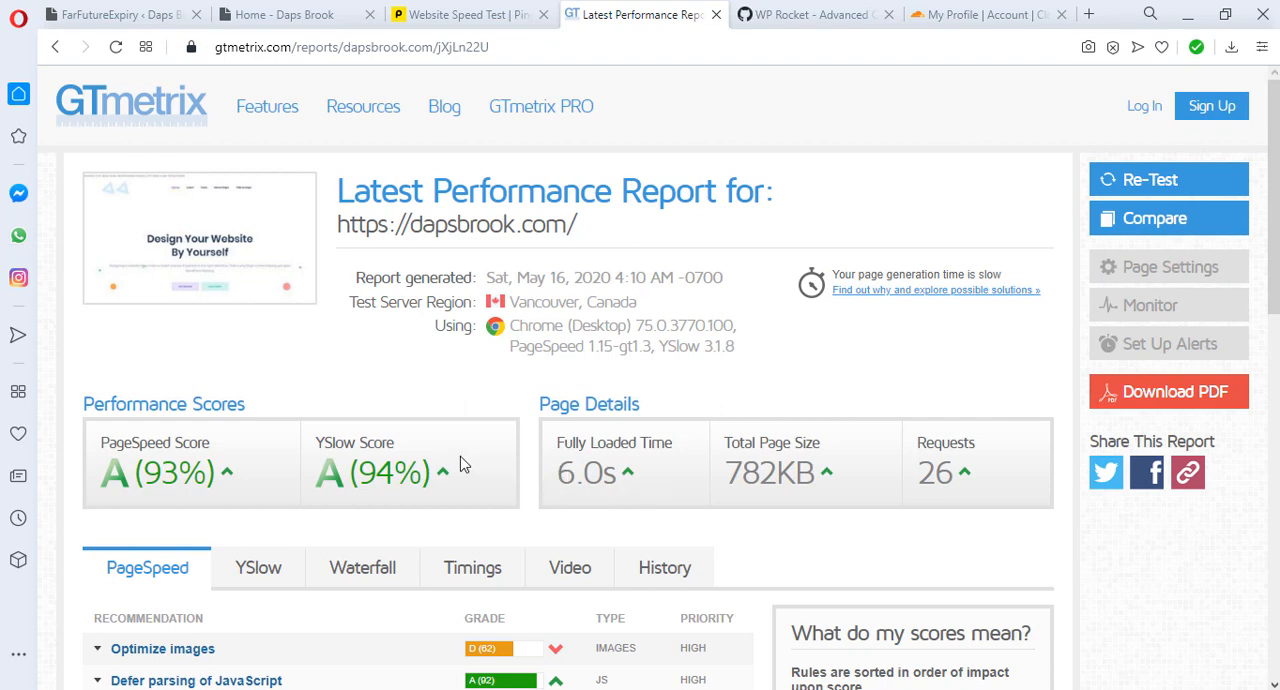
scroll(508, 450, "down", 1)
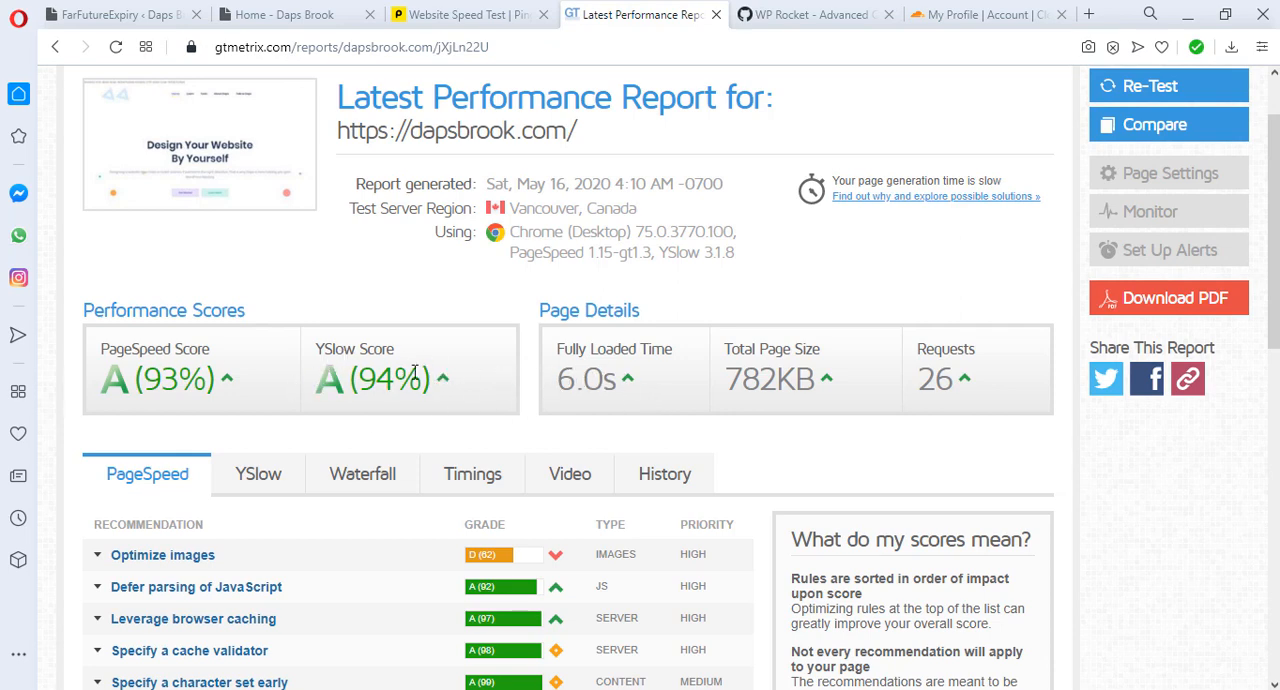
left_click(253, 480)
scroll(443, 571, "down", 1)
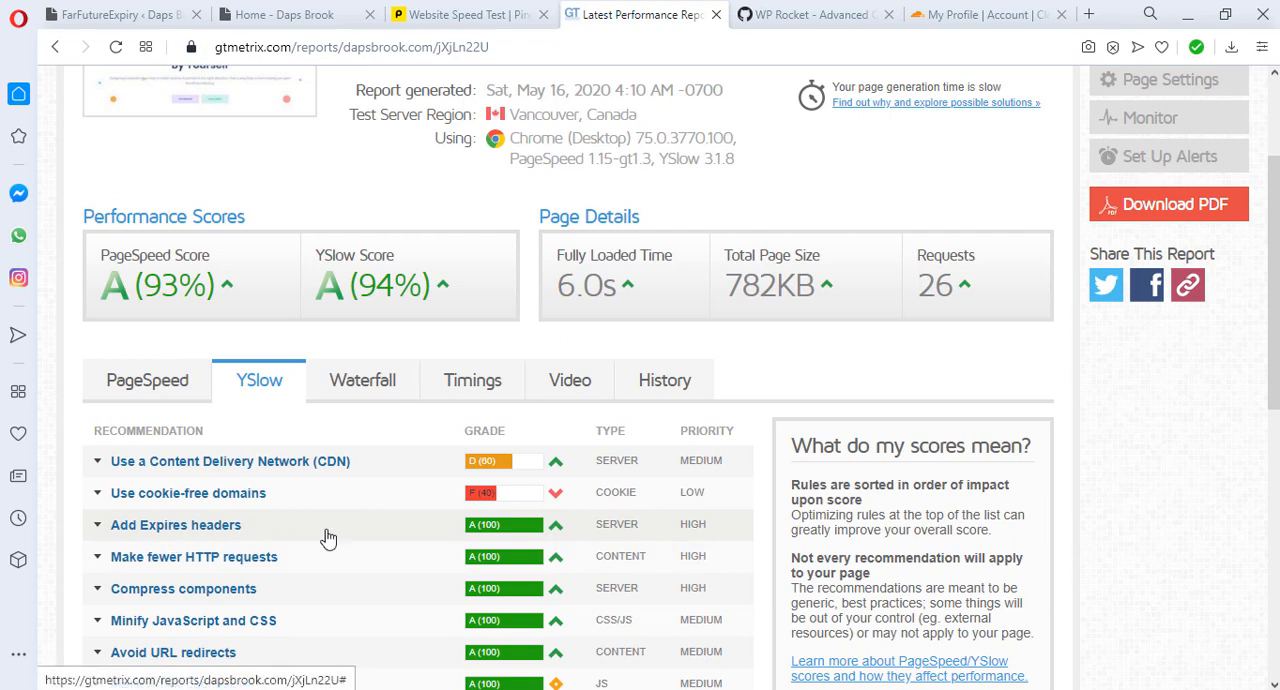
Step: Check the relative score and details of the Add Expires headers recommendation
mouse_move(558, 533)
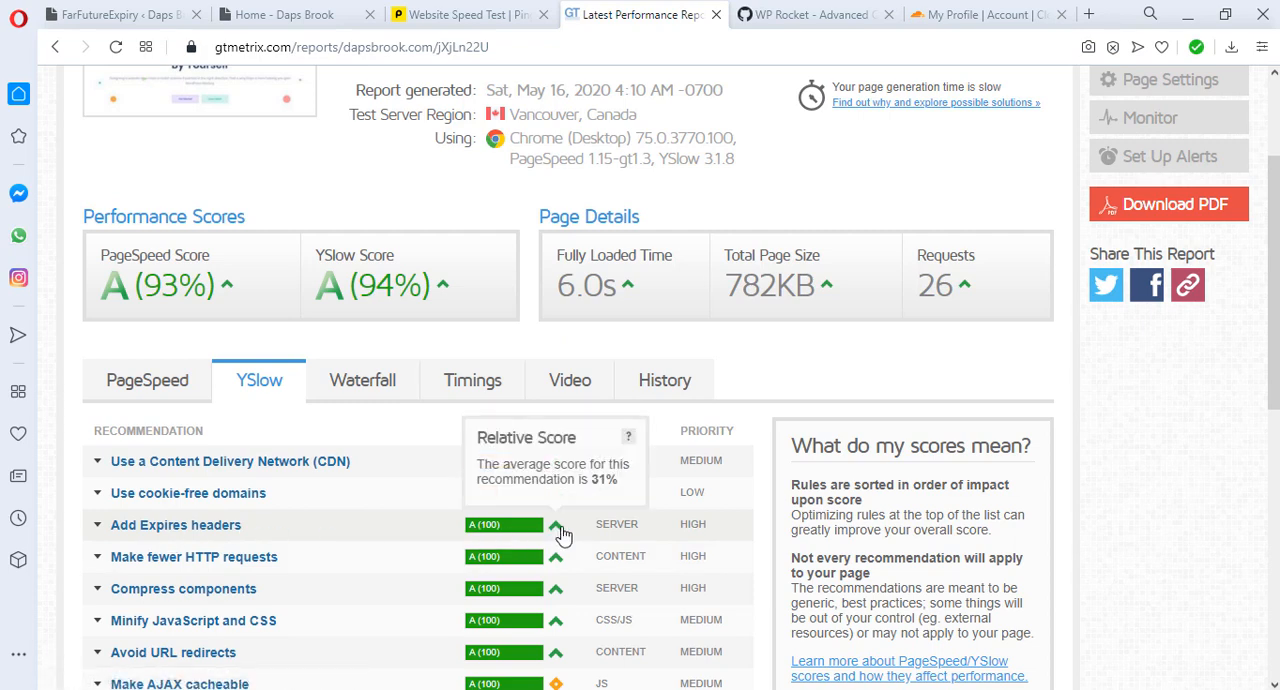
left_click(561, 535)
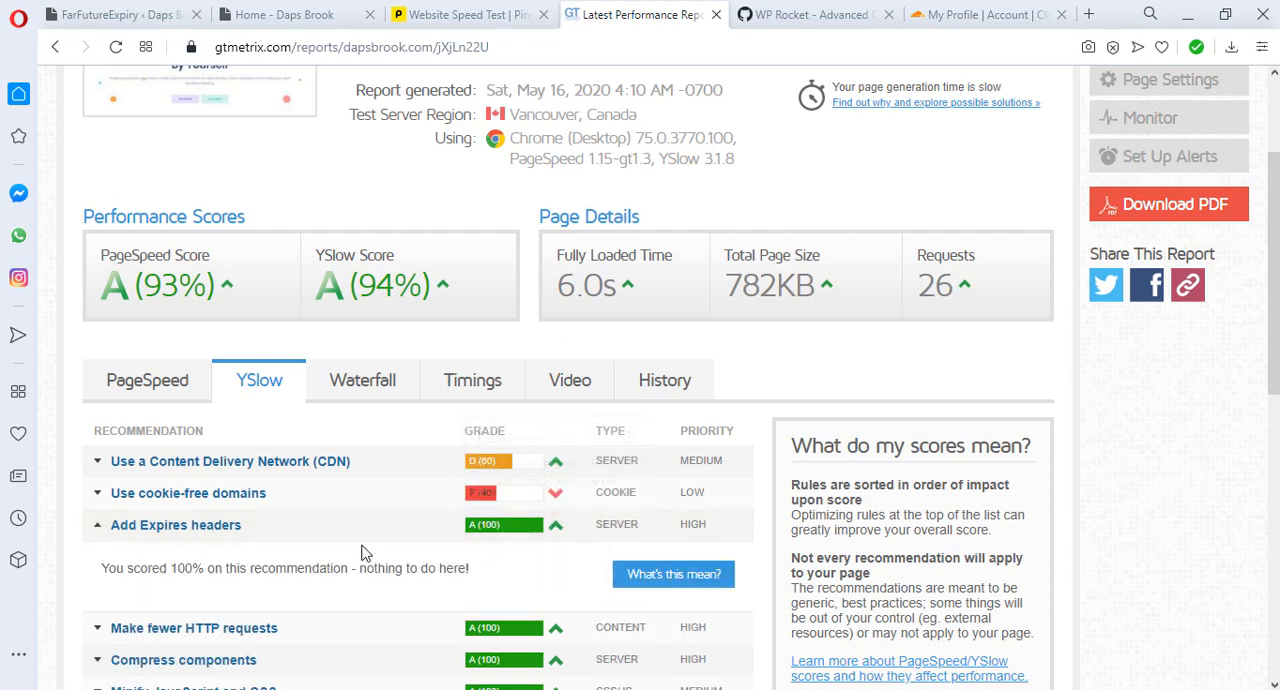
left_click(556, 532)
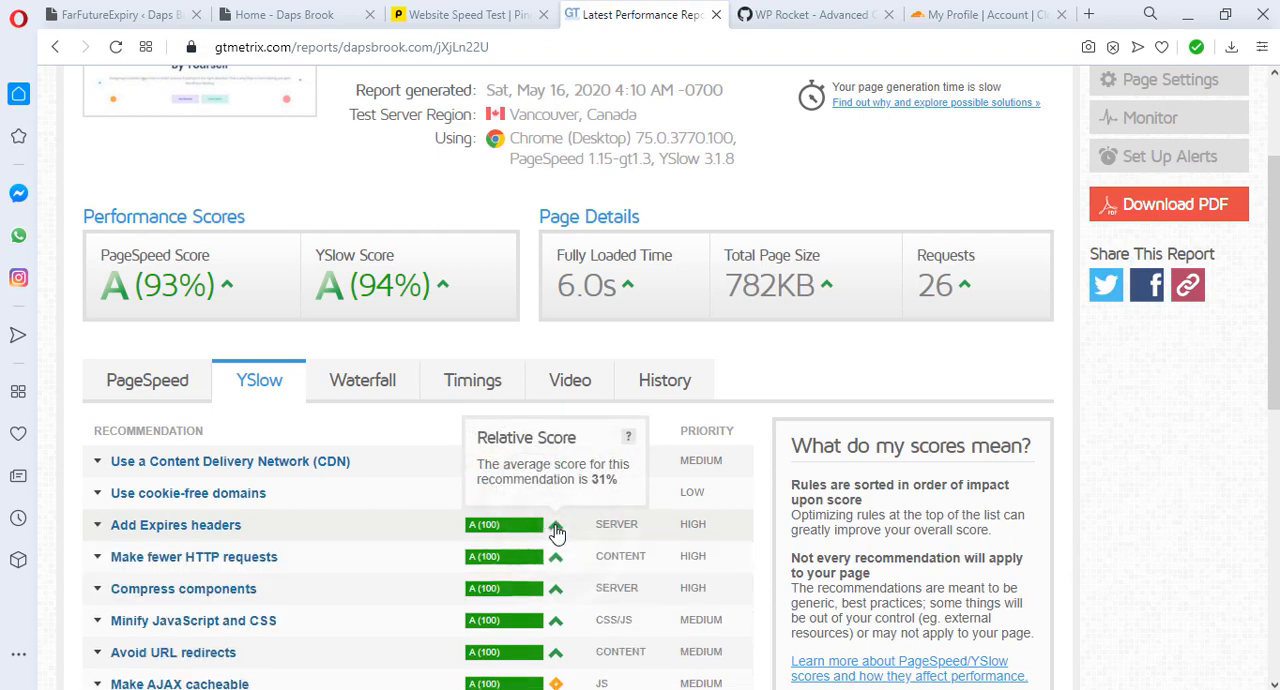
scroll(429, 571, "down", 2)
scroll(430, 574, "up", 3)
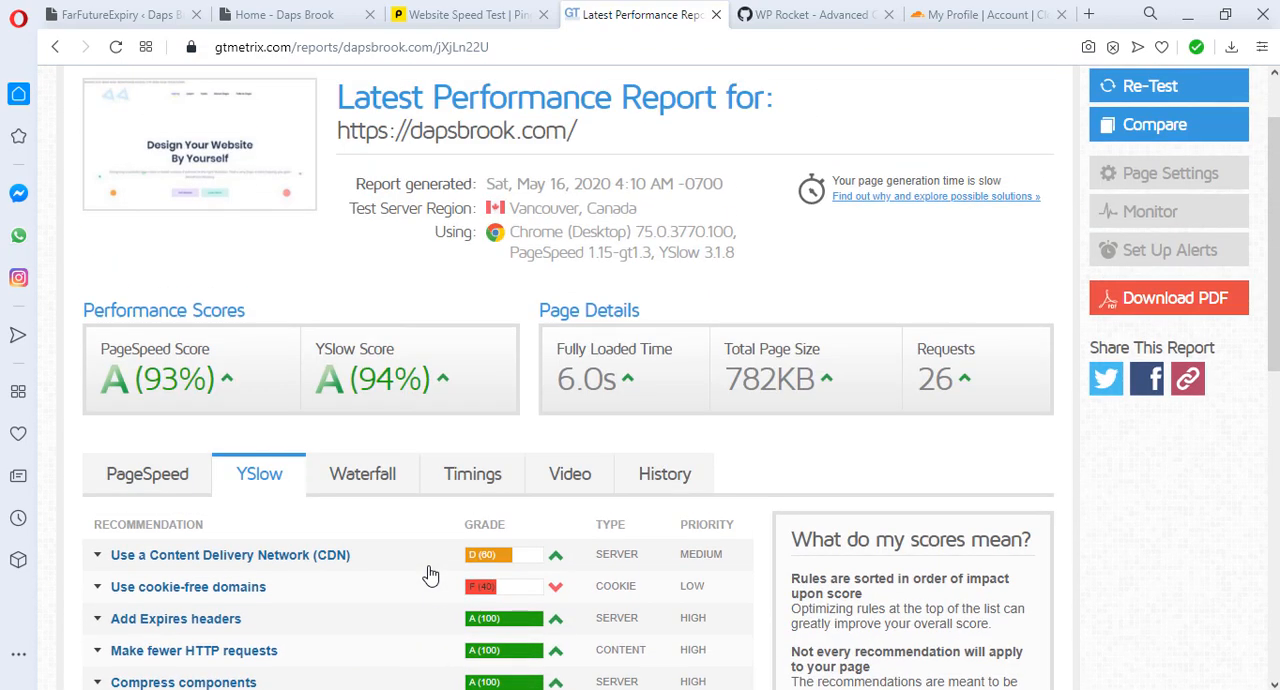
scroll(430, 574, "up", 1)
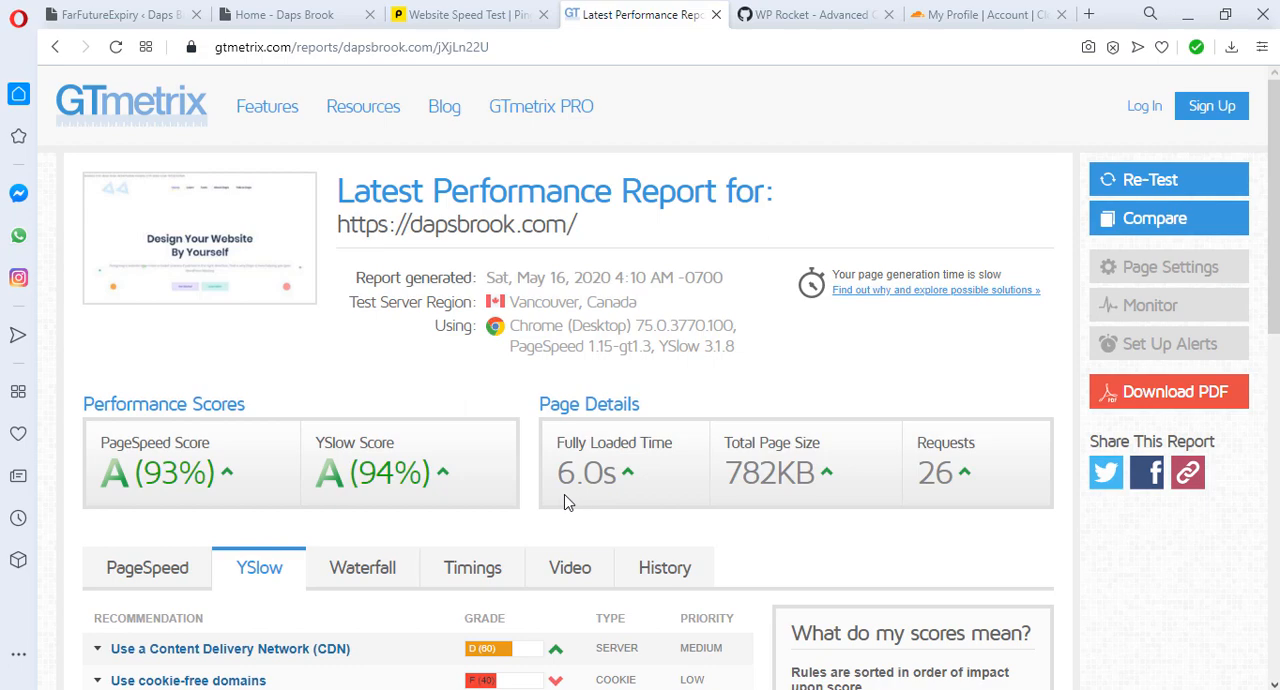
left_click(460, 14)
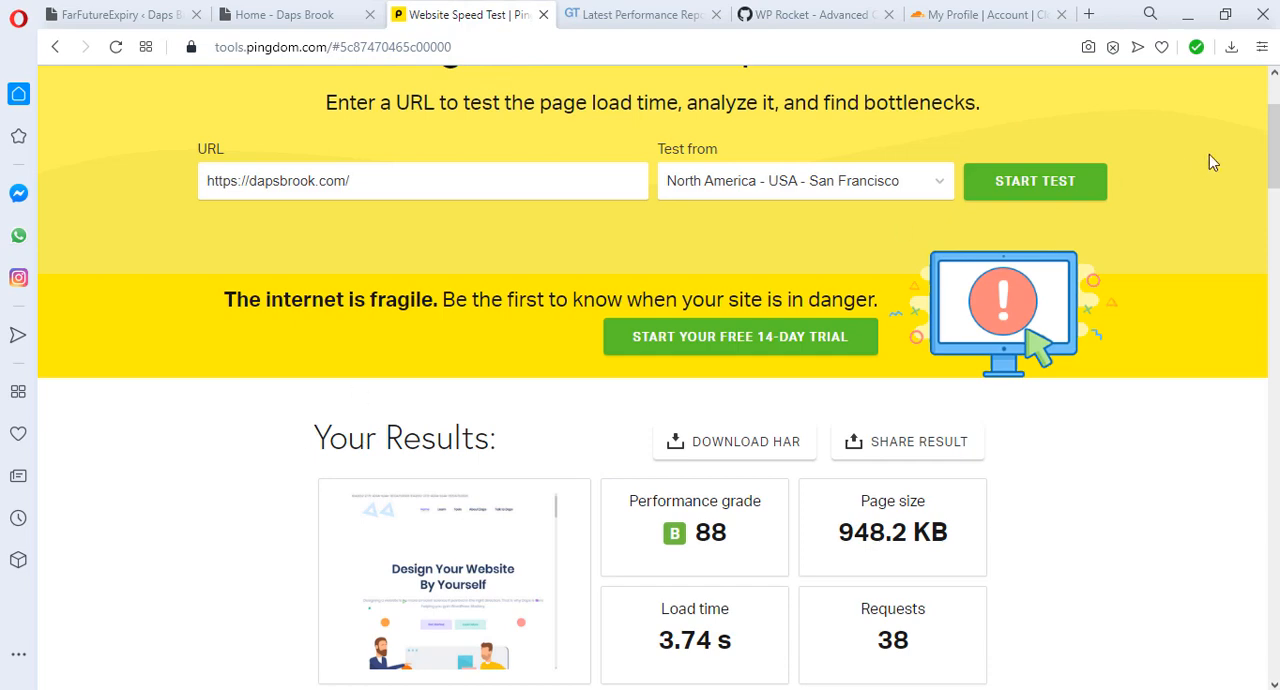
left_click(1020, 188)
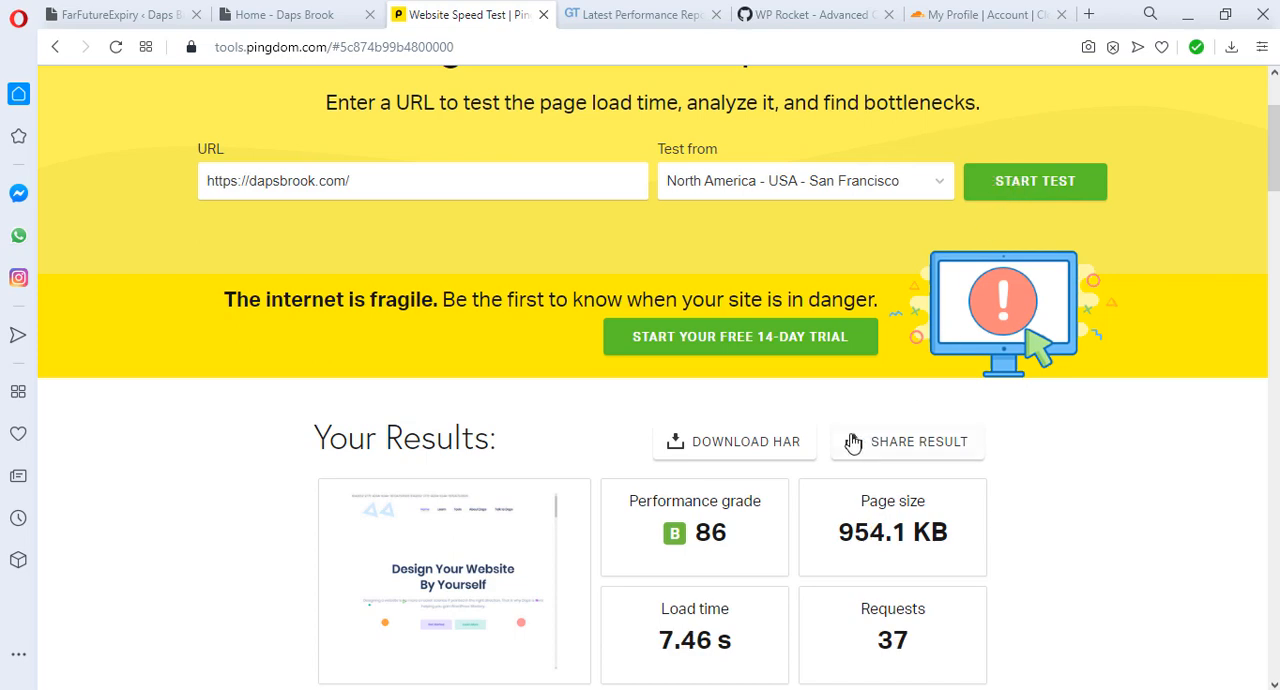
scroll(850, 445, "down", 1)
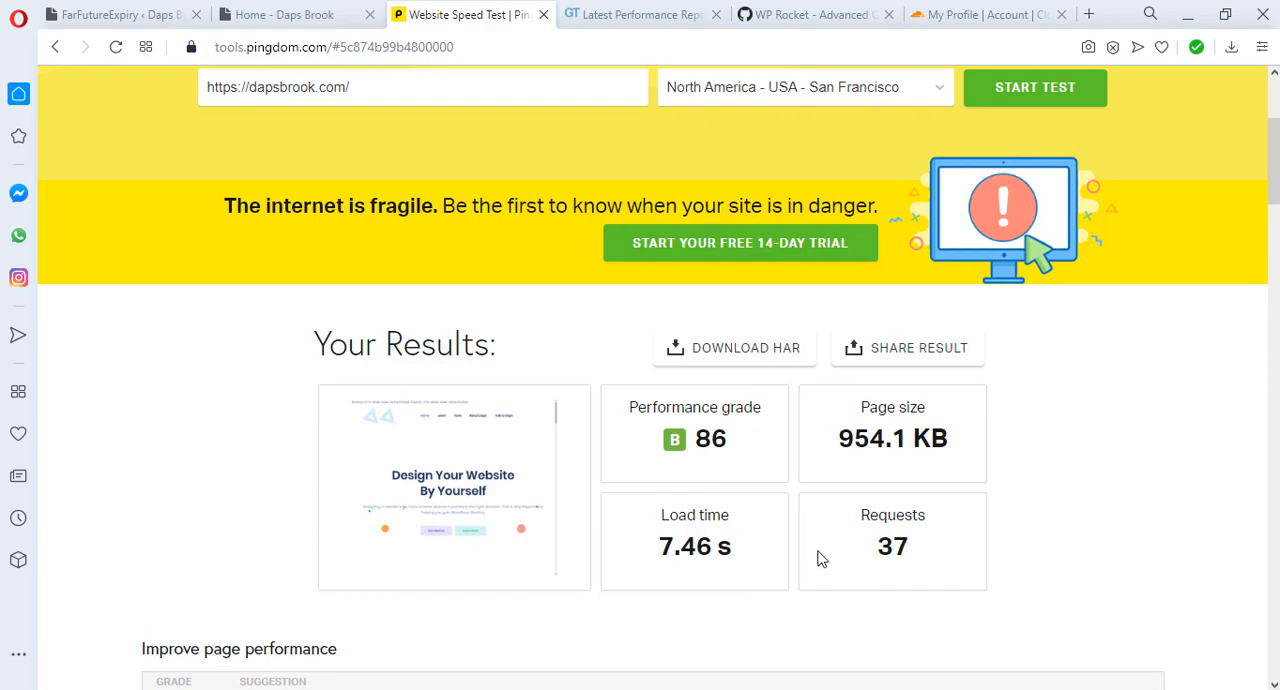
scroll(818, 558, "down", 3)
scroll(820, 557, "up", 3)
Step: Return to WordPress and deactivate the Far Future Expiration Plugin among the installed plugins
left_click(122, 16)
scroll(343, 306, "down", 6)
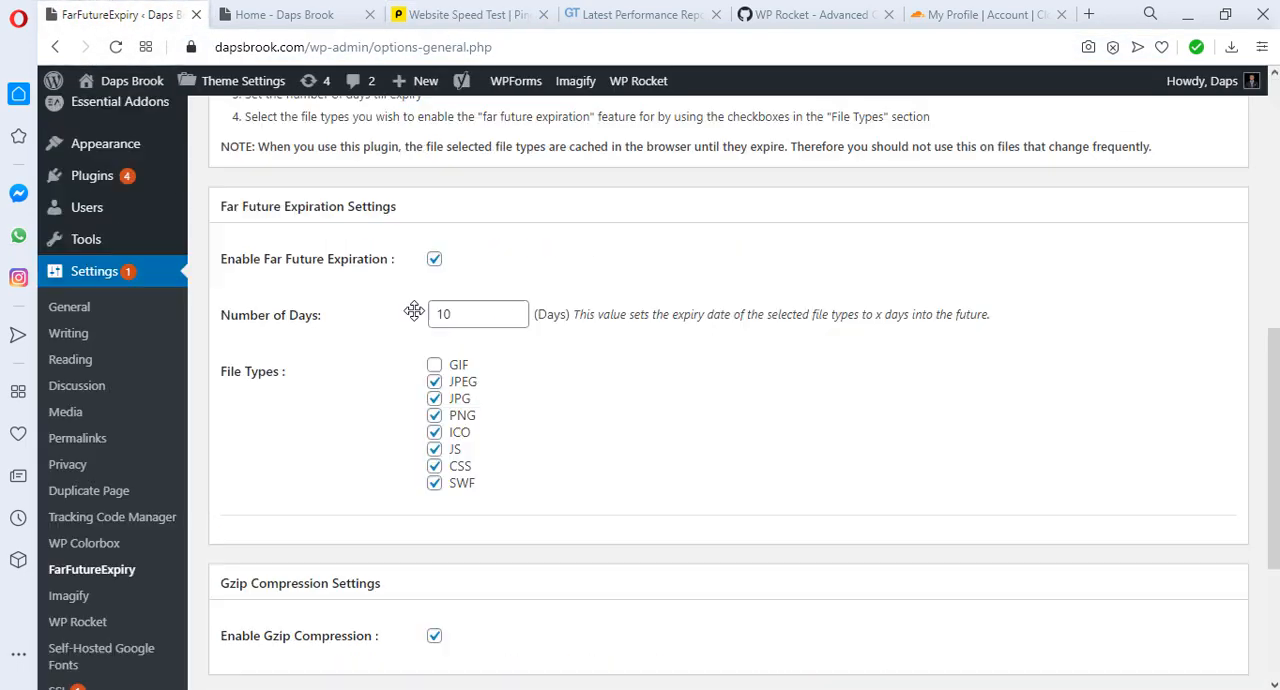
mouse_move(72, 175)
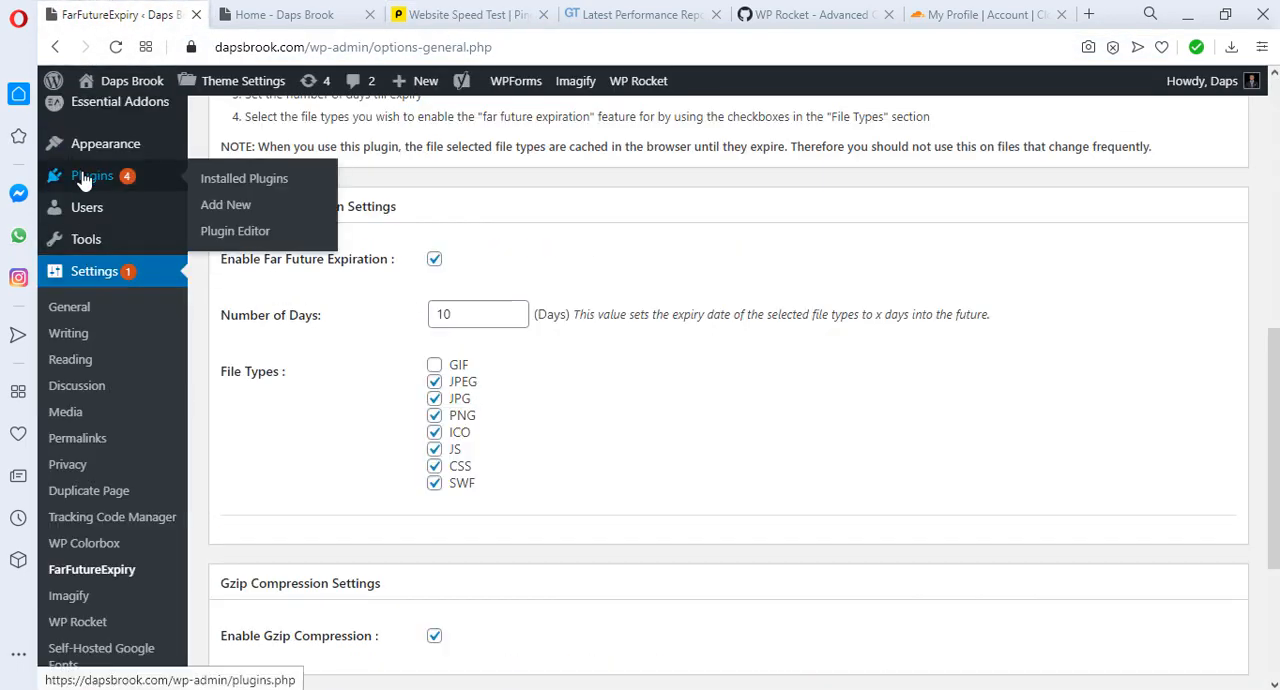
left_click(242, 179)
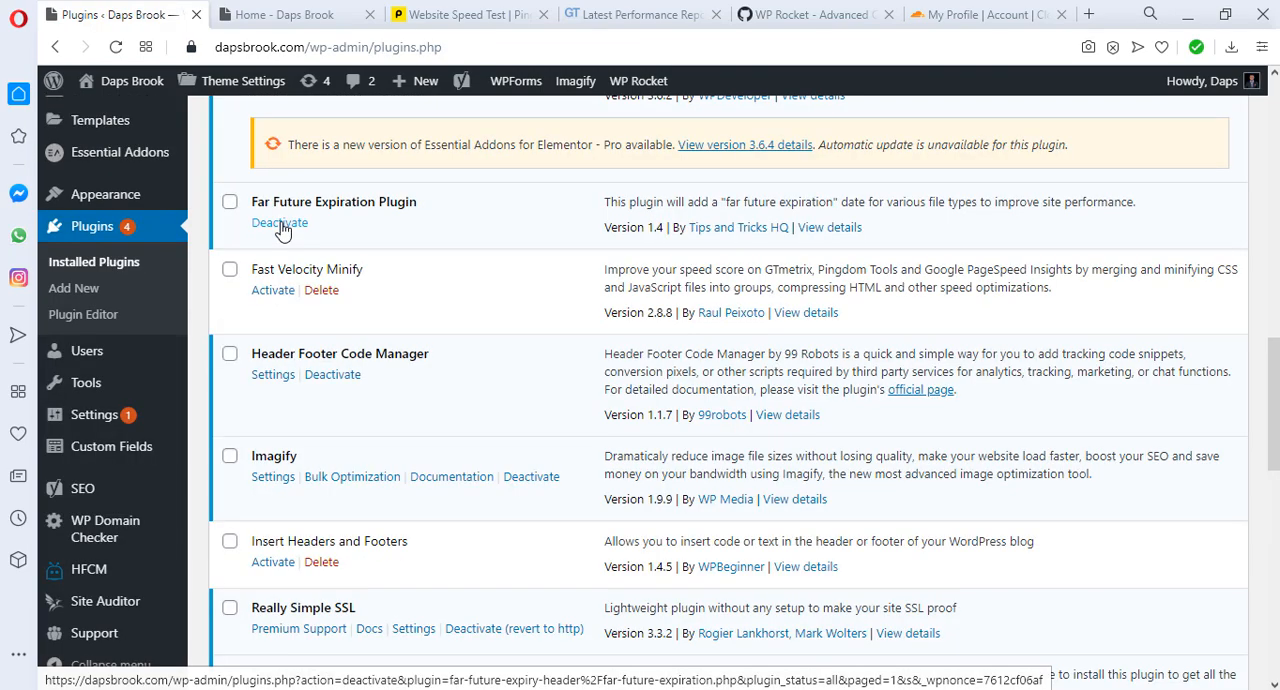
left_click(281, 224)
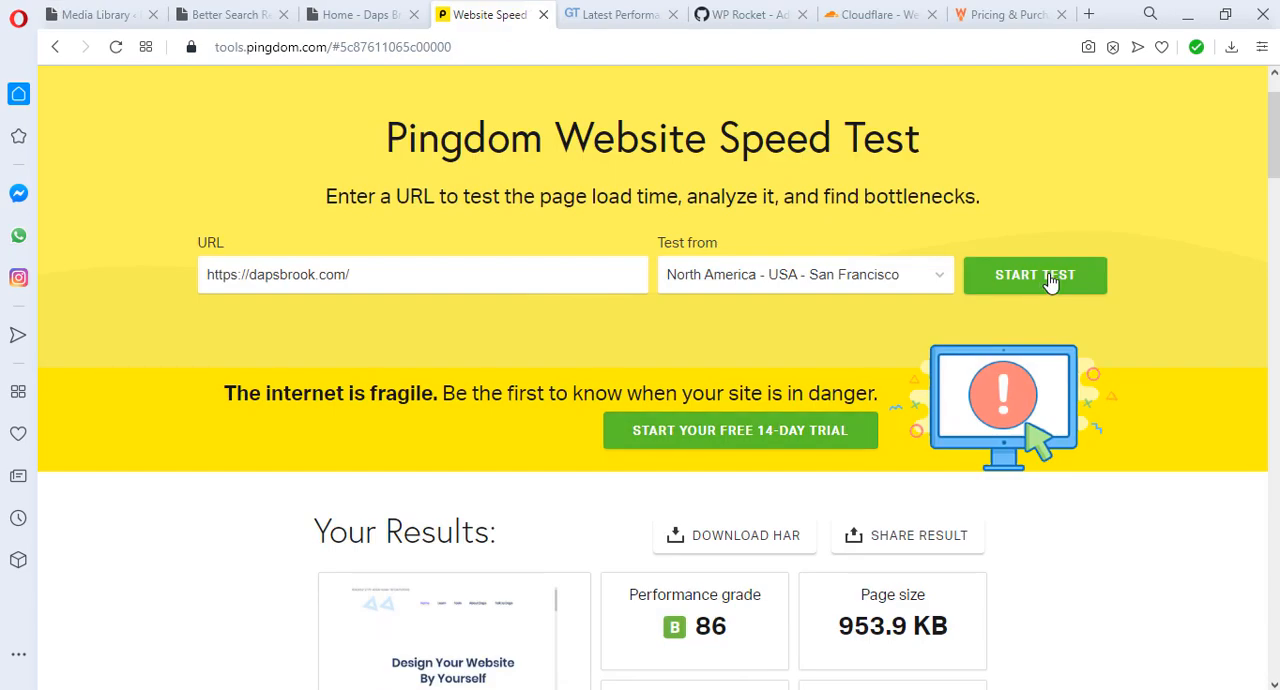
left_click(1037, 282)
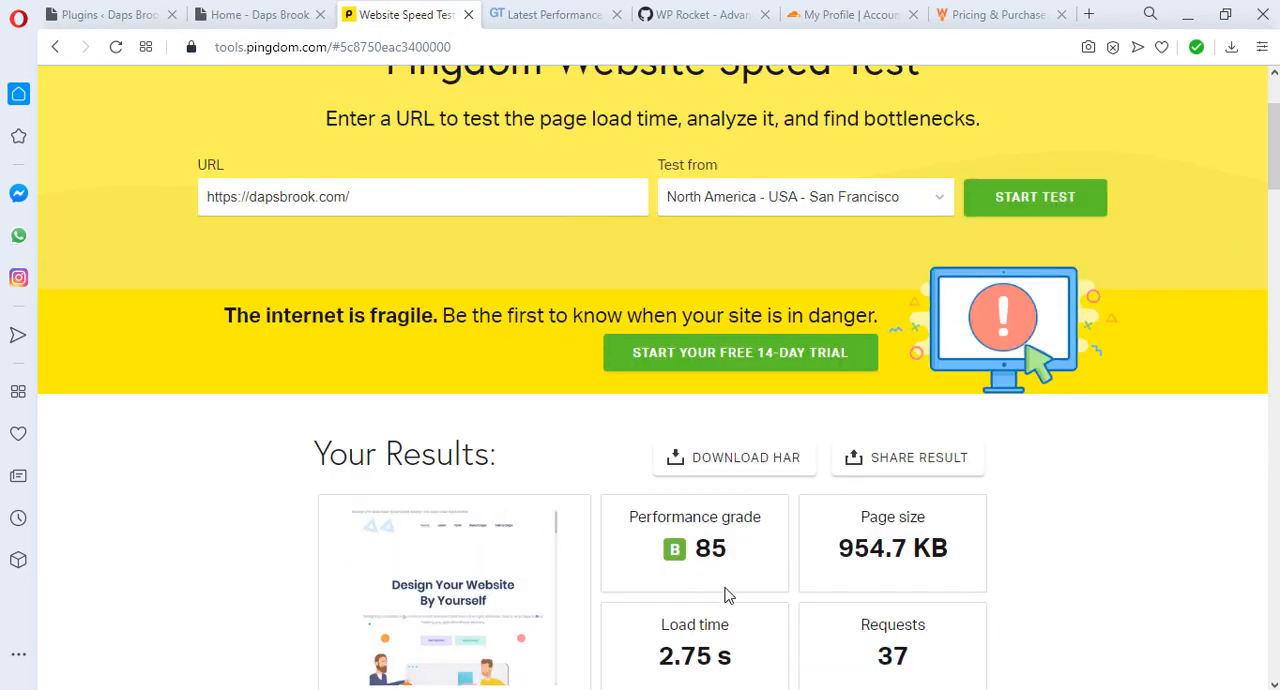
scroll(1092, 475, "down", 3)
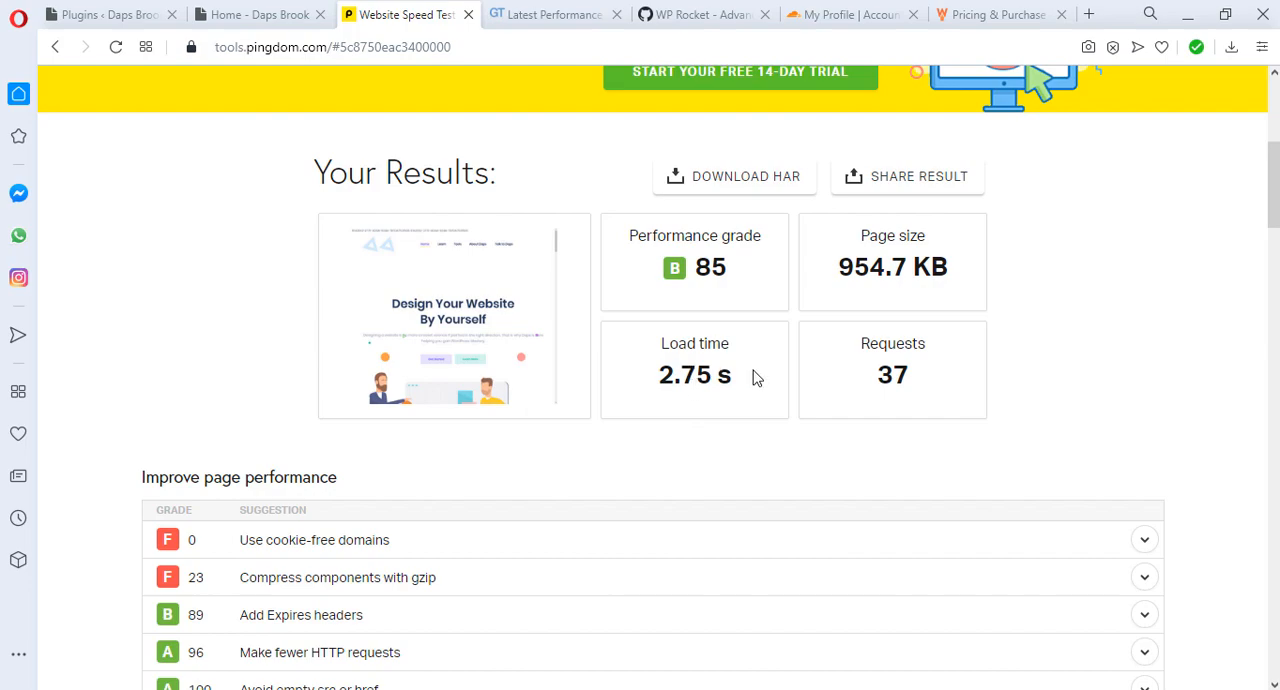
scroll(1117, 400, "up", 3)
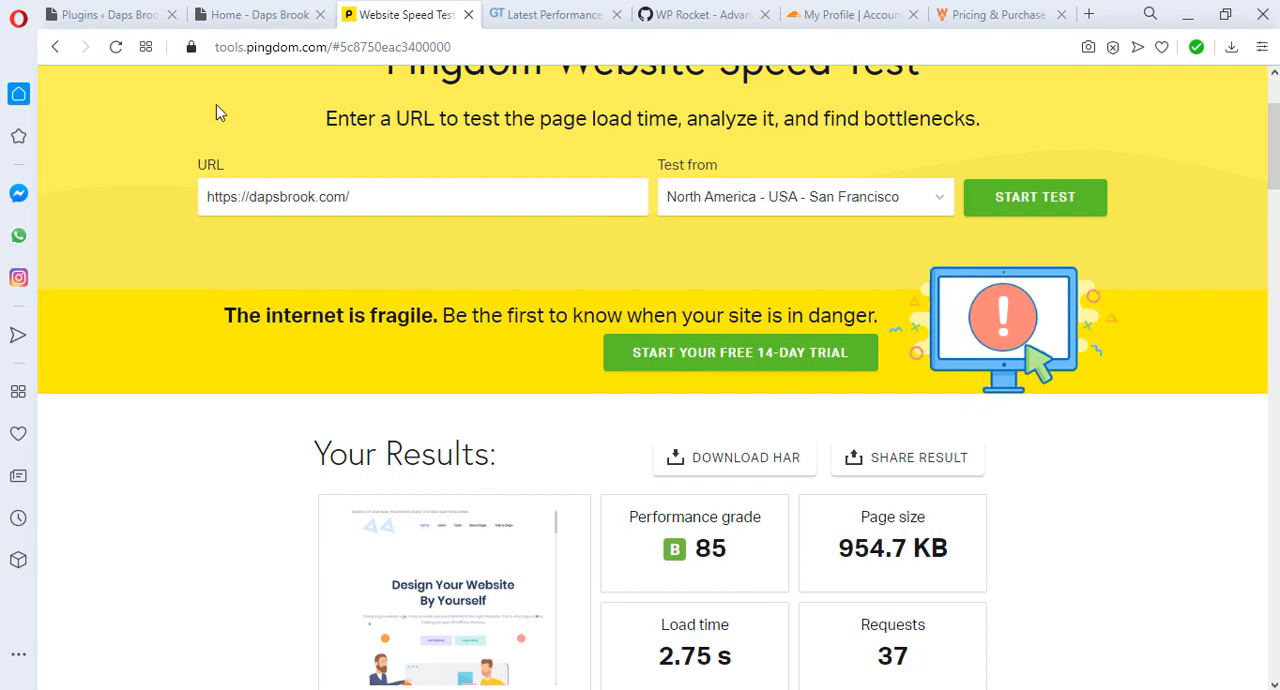
Step: Go back to the WordPress admin and search for new plugins with the keyword "optimize"
left_click(100, 14)
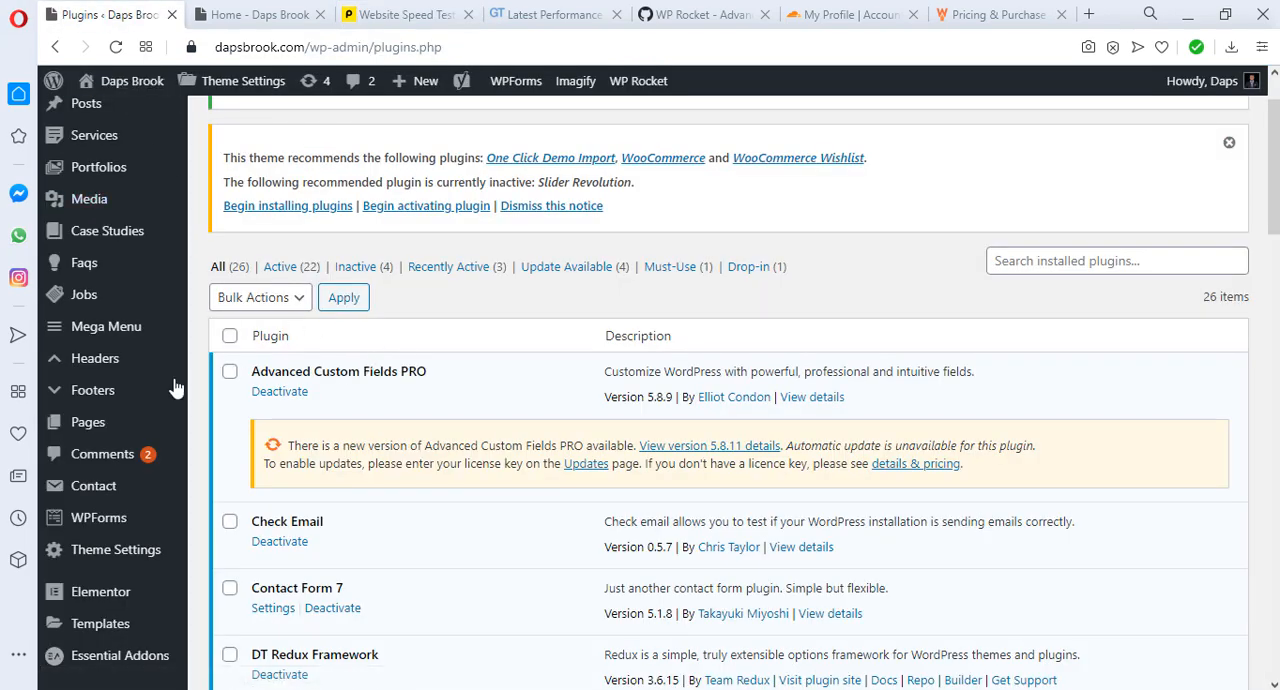
scroll(146, 385, "down", 2)
scroll(146, 380, "down", 2)
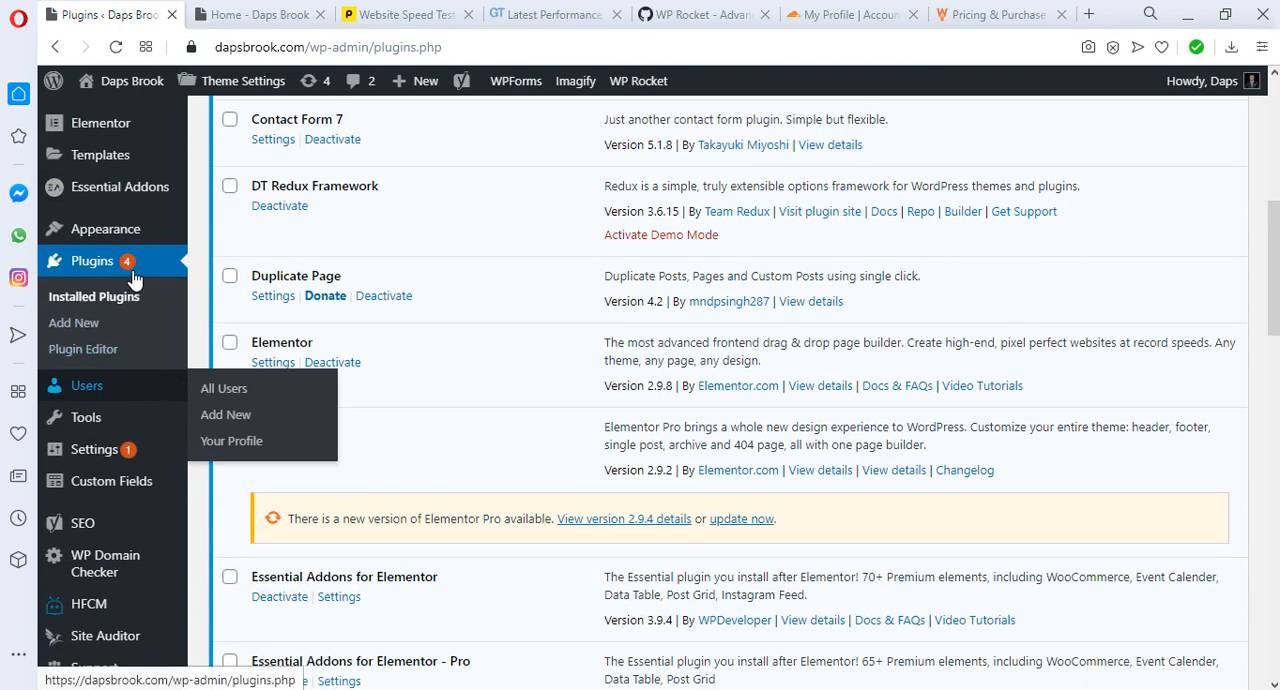
left_click(90, 325)
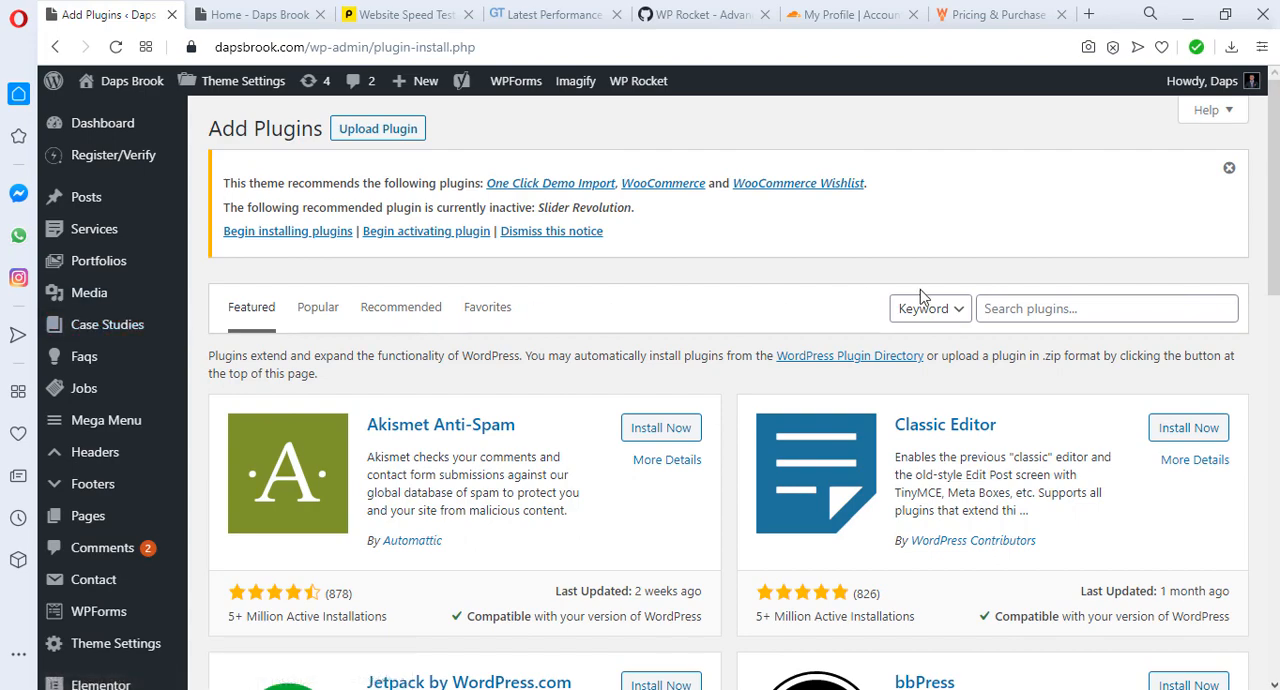
left_click(1002, 309)
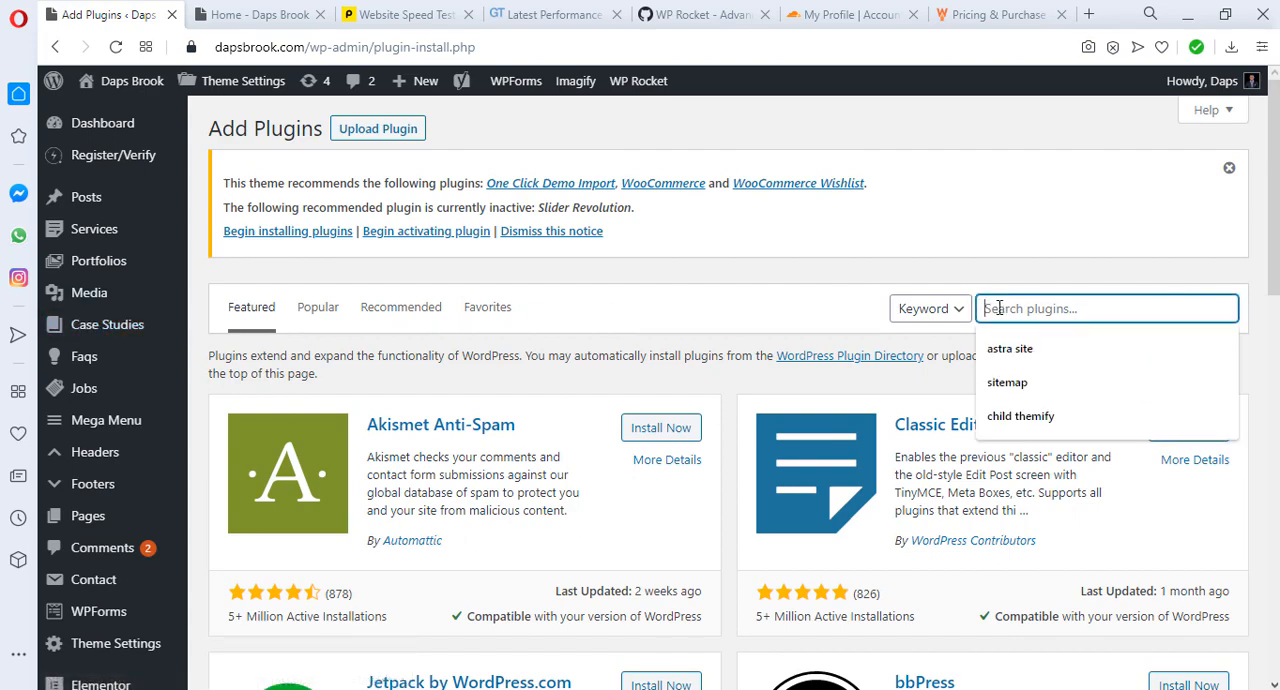
type("optimize")
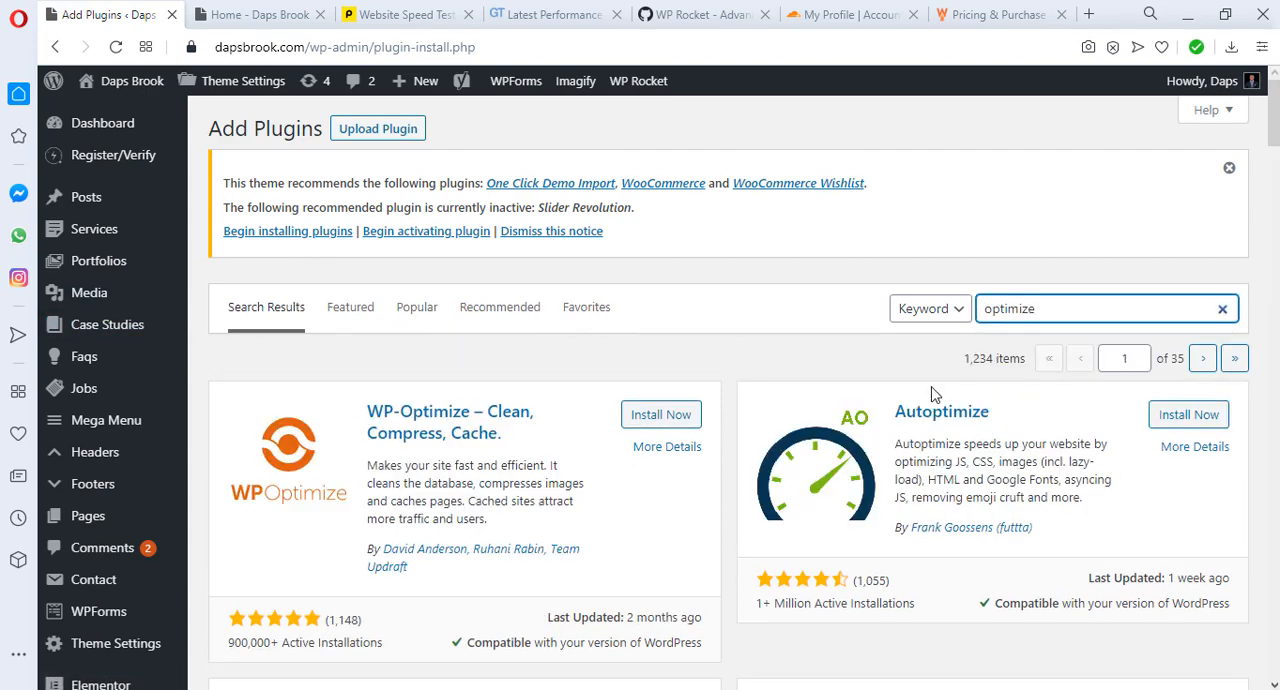
Step: Install and activate the WP-Optimize – Clean, Compress, Cache plugin and open its Database page
left_click(672, 418)
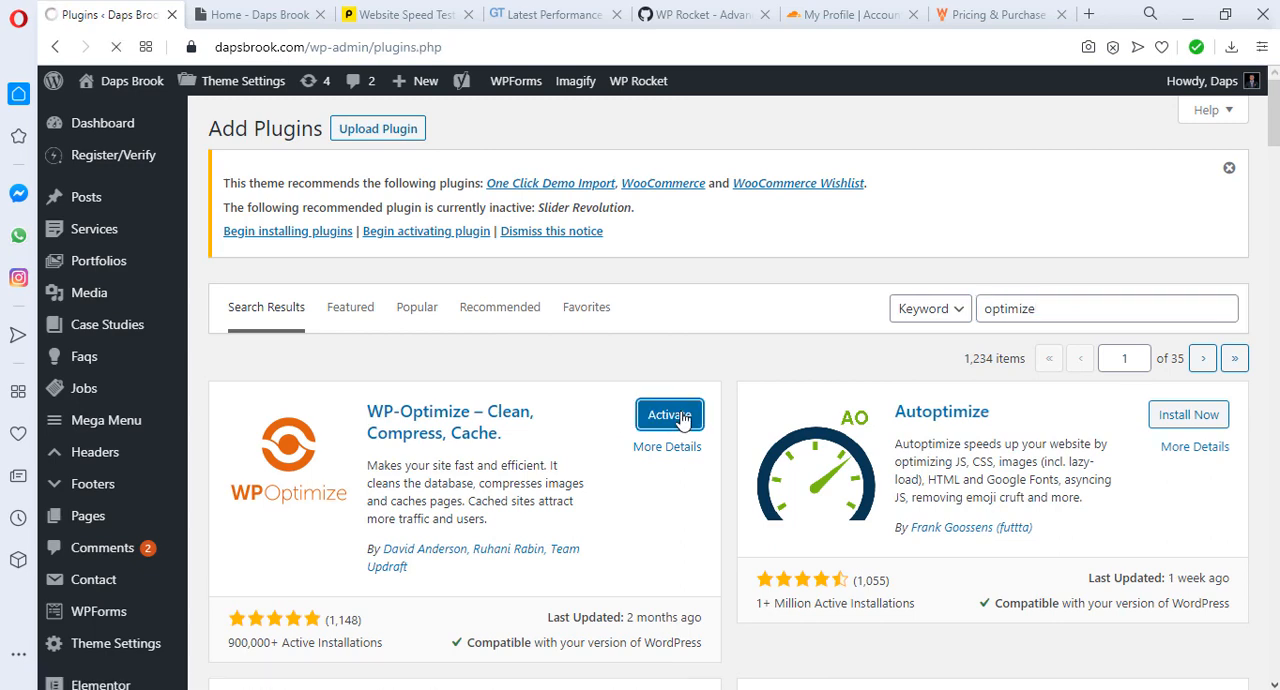
scroll(590, 357, "down", 10)
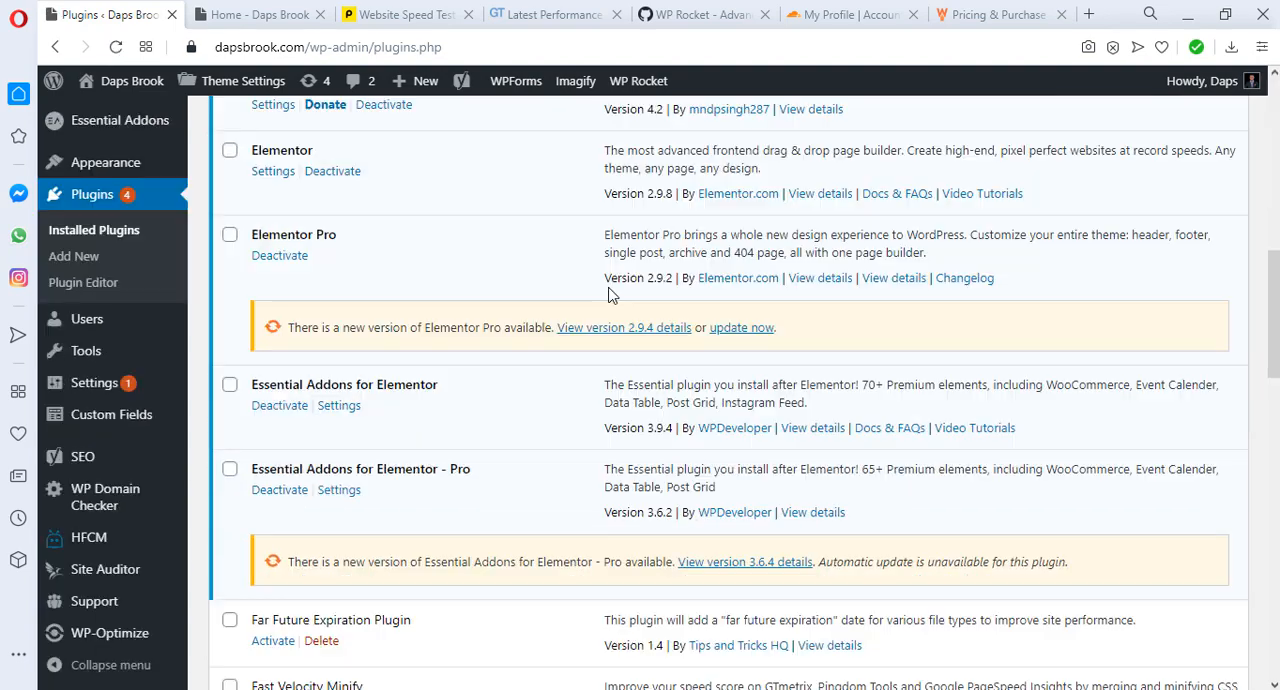
mouse_move(115, 636)
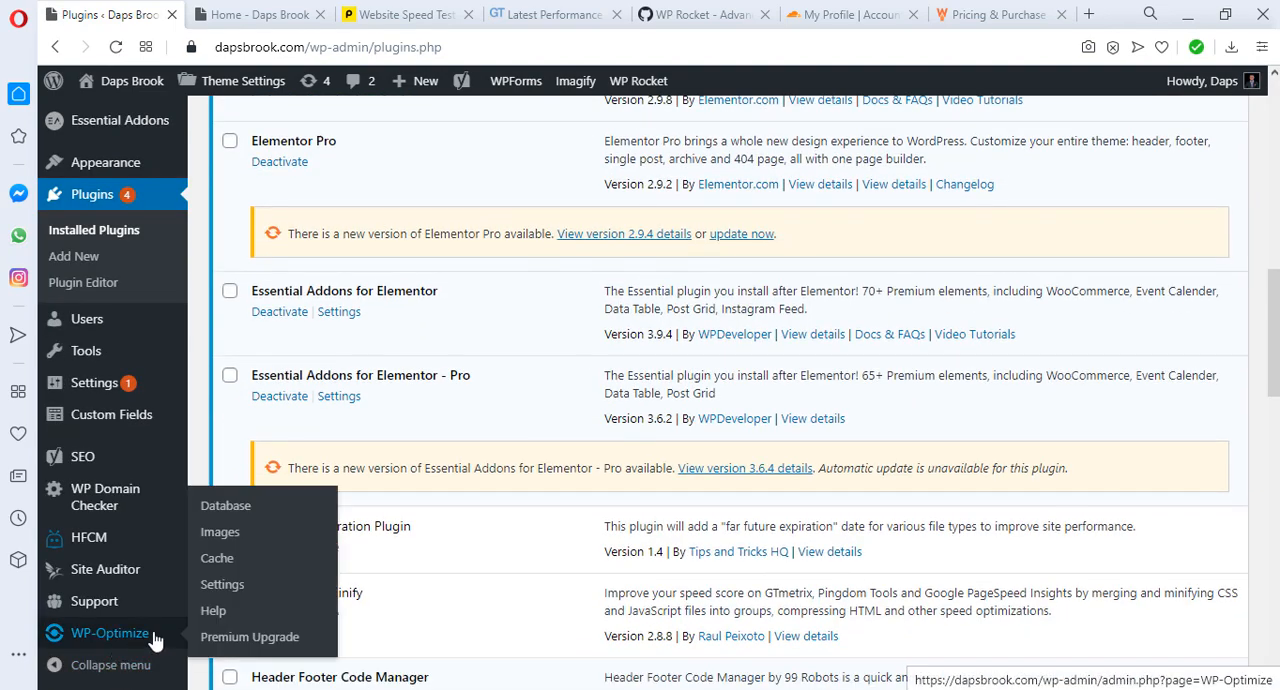
left_click(224, 507)
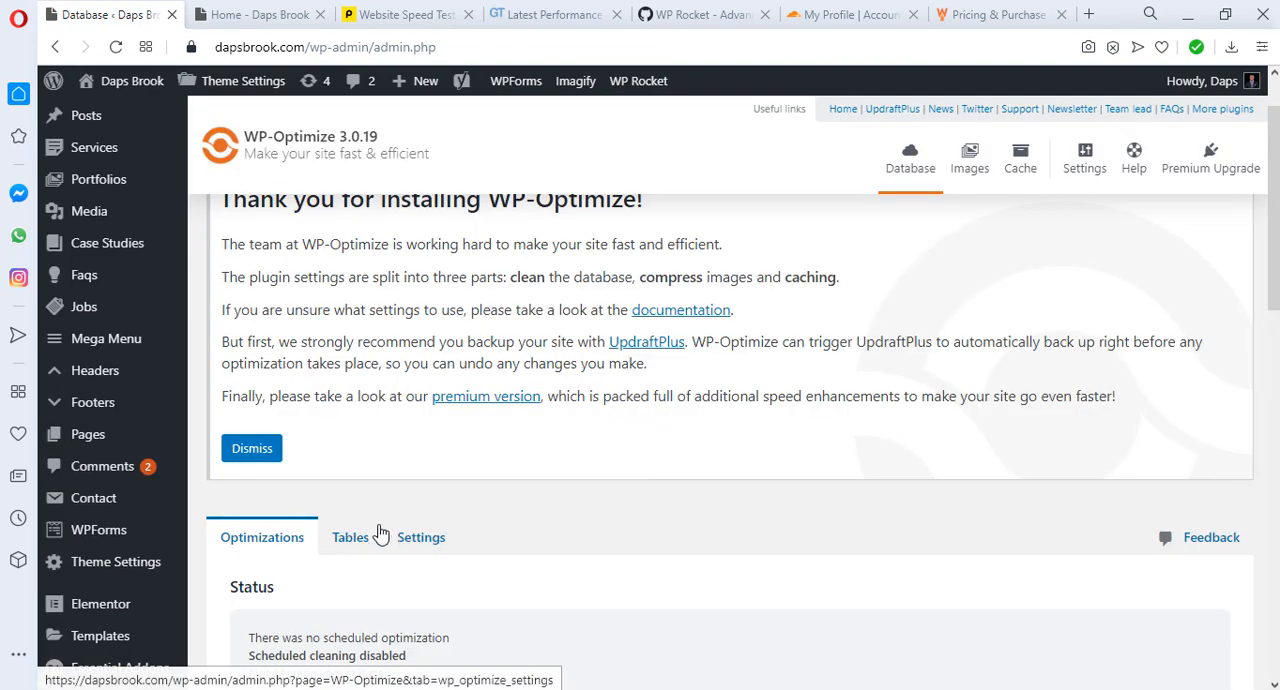
Step: Examine the full list of database tables in WP-Optimize, including their owning plugins and the total database size
left_click(352, 542)
scroll(641, 579, "down", 3)
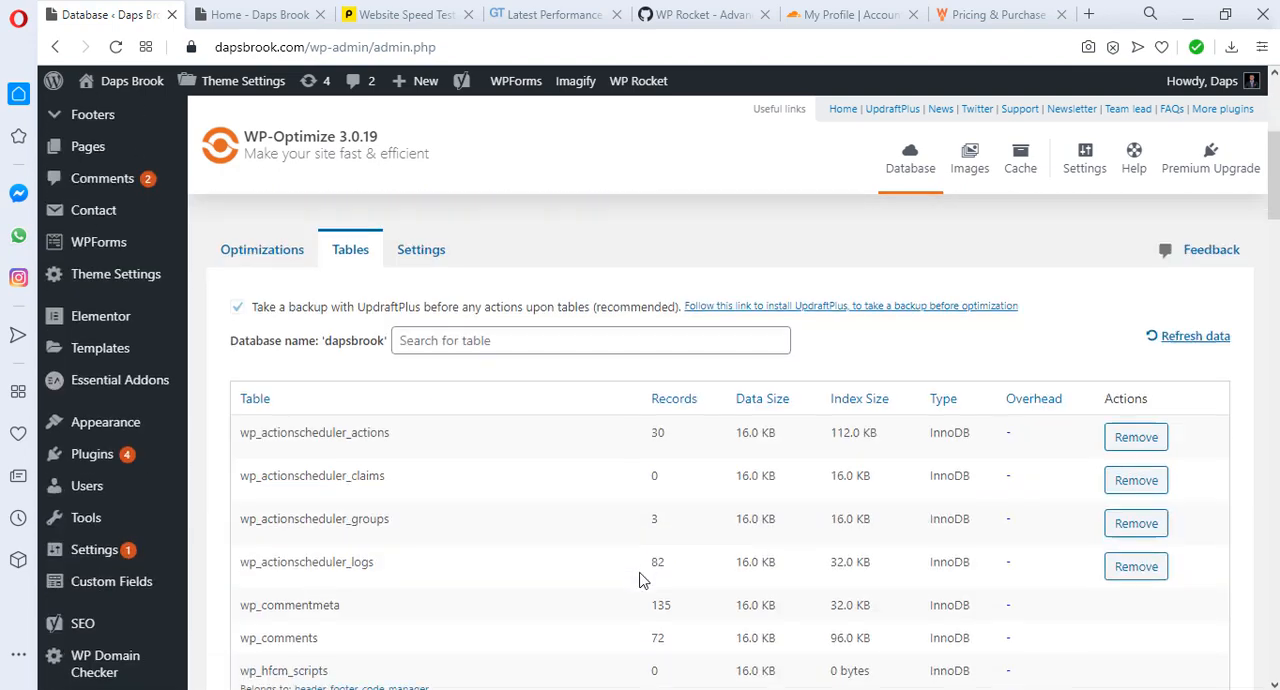
scroll(641, 579, "down", 3)
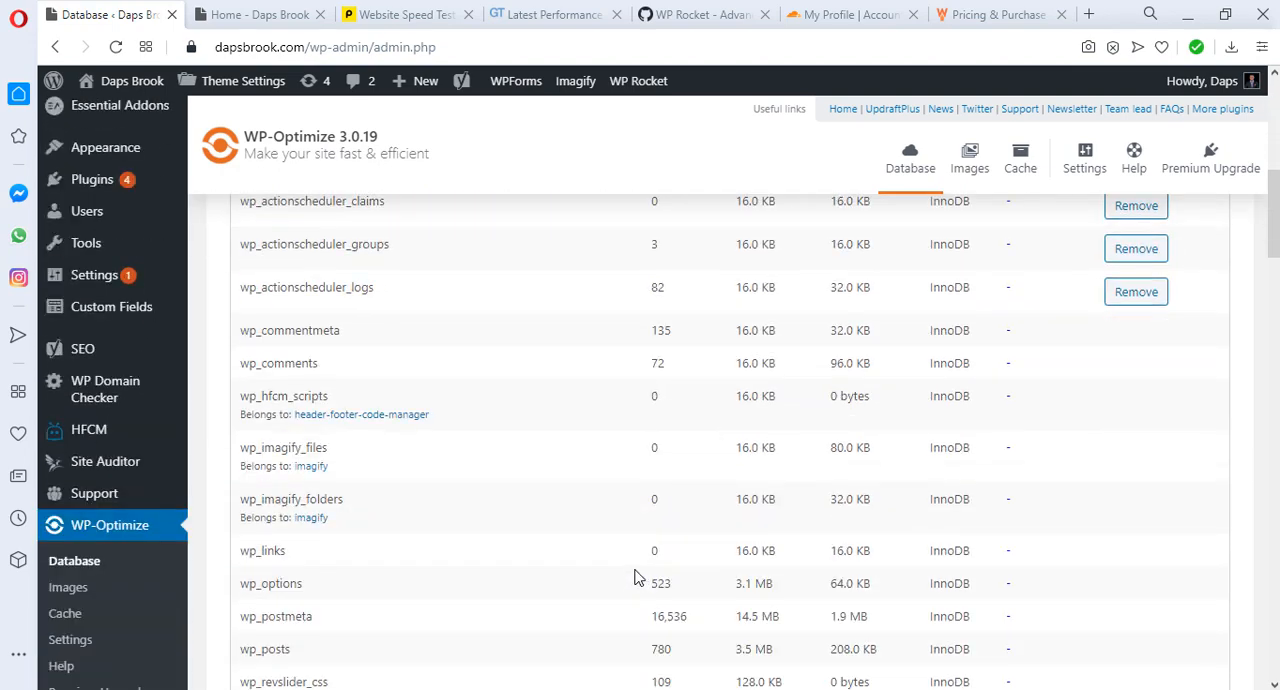
scroll(633, 577, "down", 15)
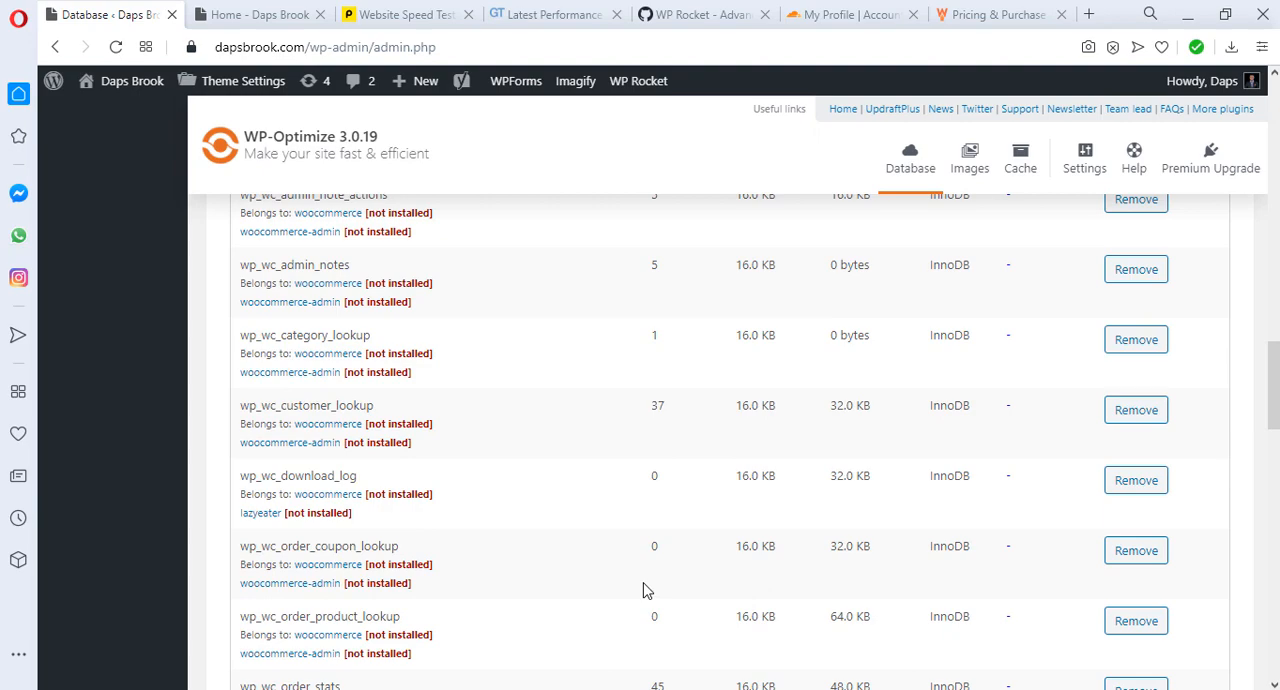
scroll(645, 590, "down", 10)
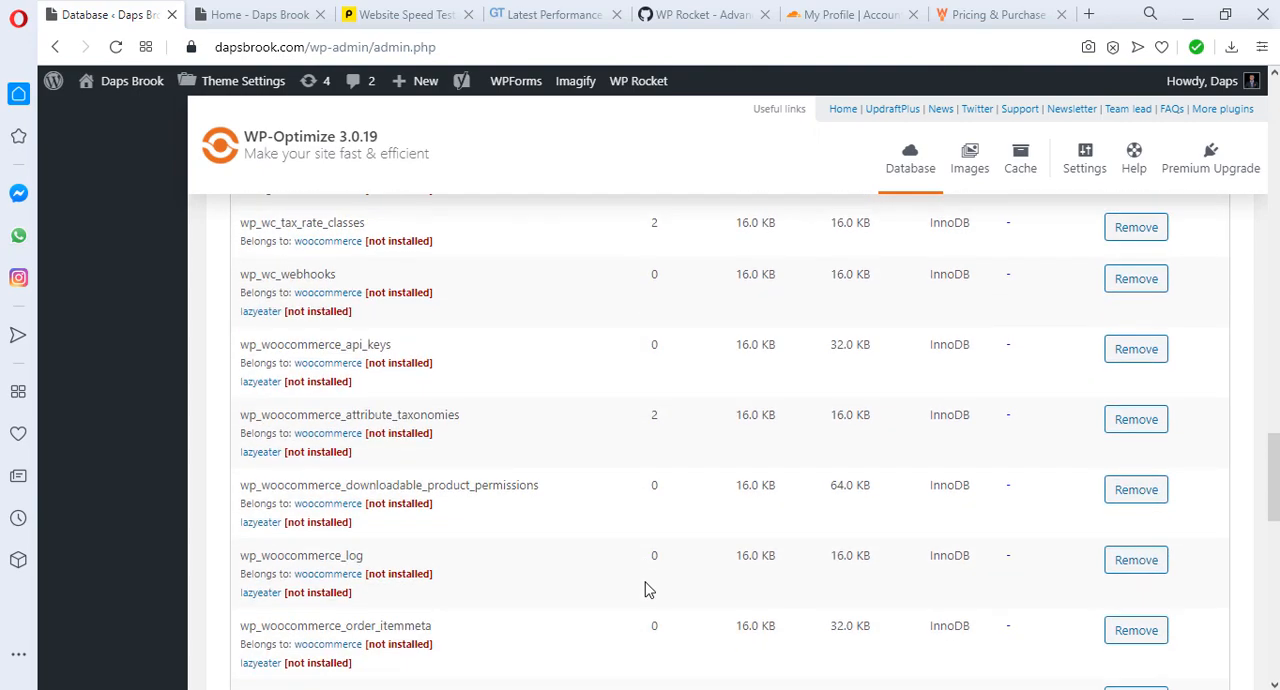
scroll(645, 593, "down", 10)
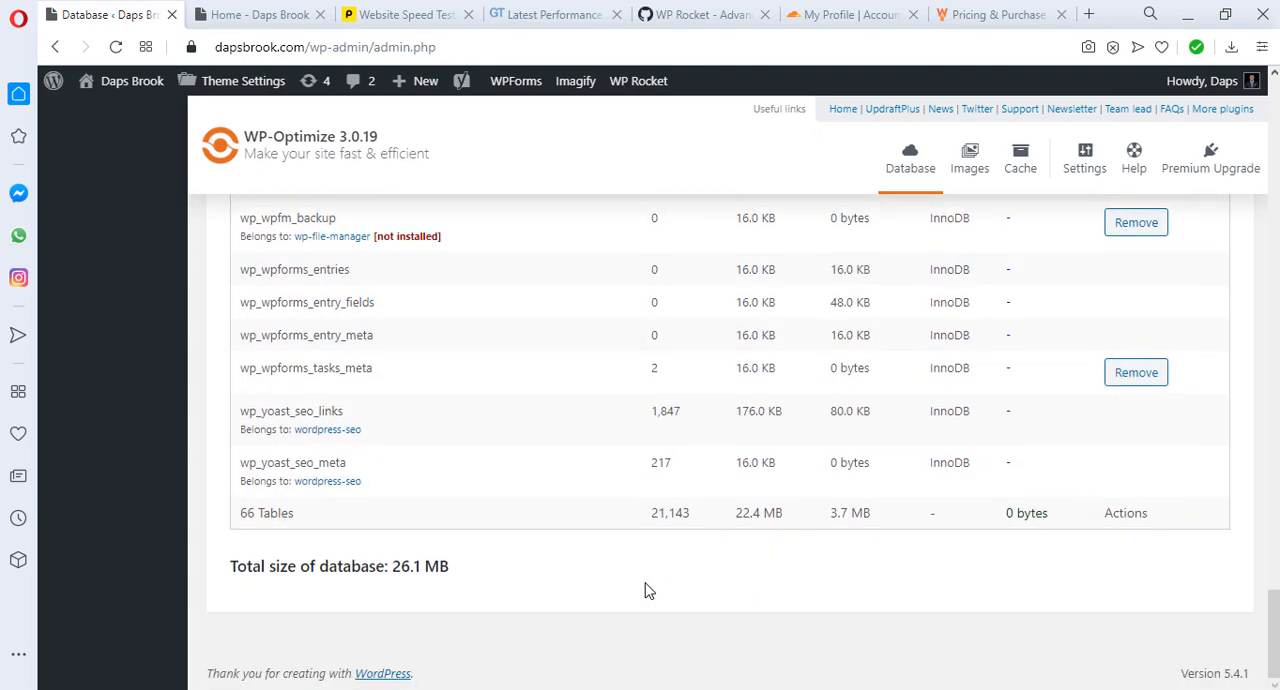
Step: Check the WP-Optimize table list for leftover tables that belong to plugins marked as not installed, such as WooCommerce
scroll(645, 590, "up", 15)
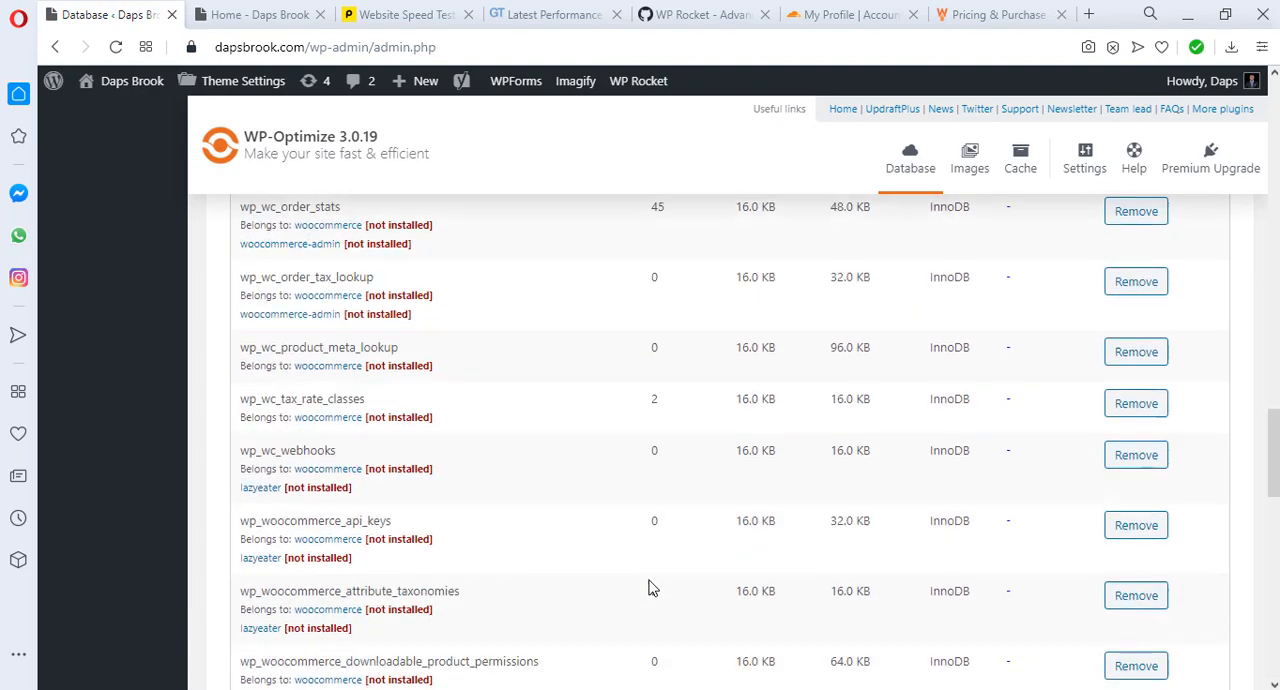
scroll(648, 586, "up", 6)
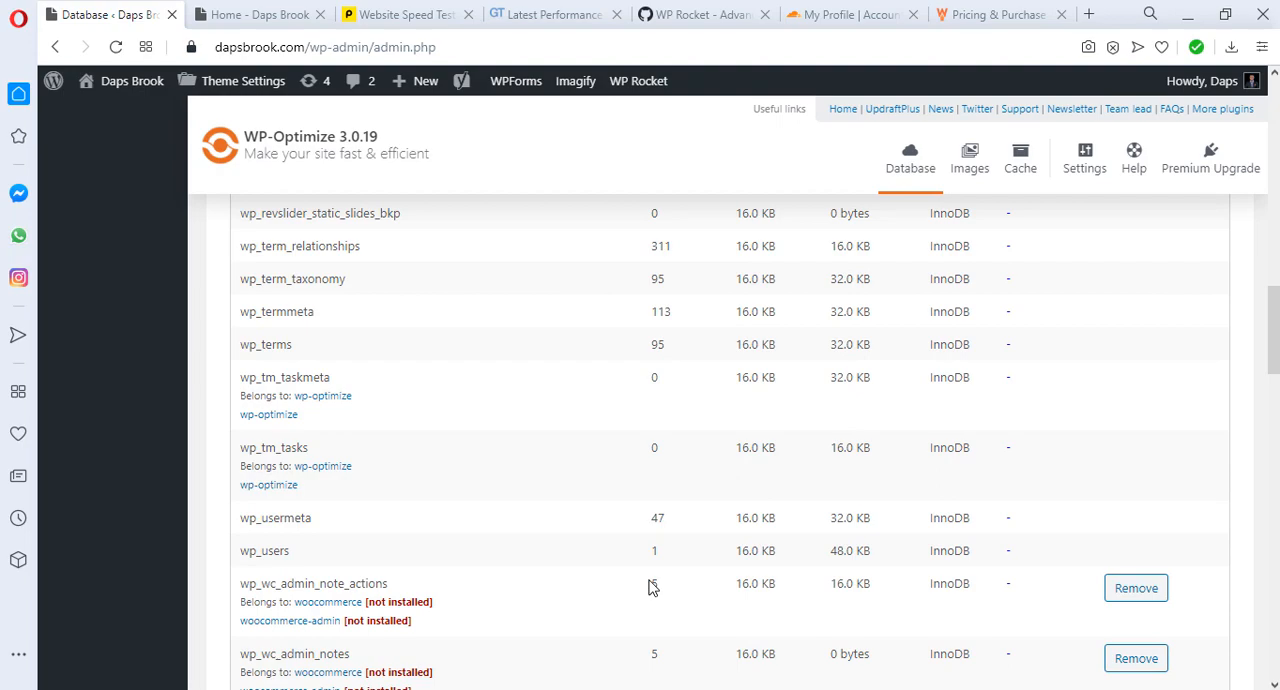
scroll(648, 586, "down", 3)
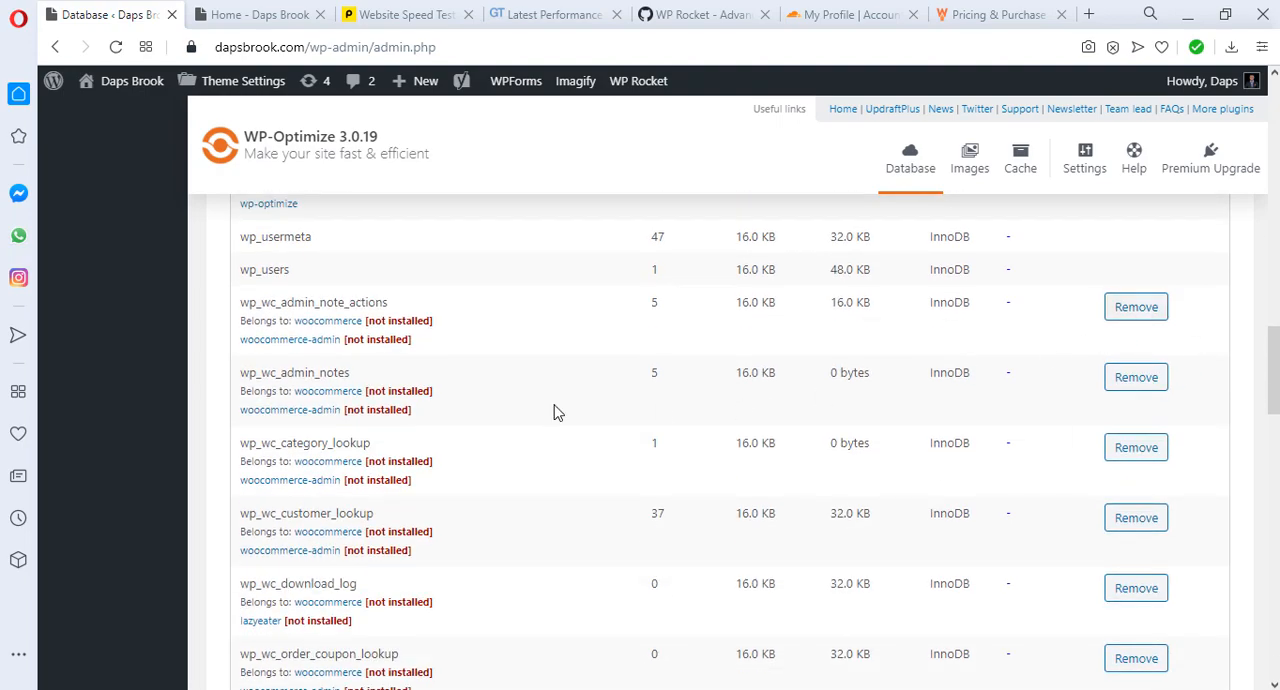
scroll(558, 407, "up", 3)
scroll(558, 407, "up", 15)
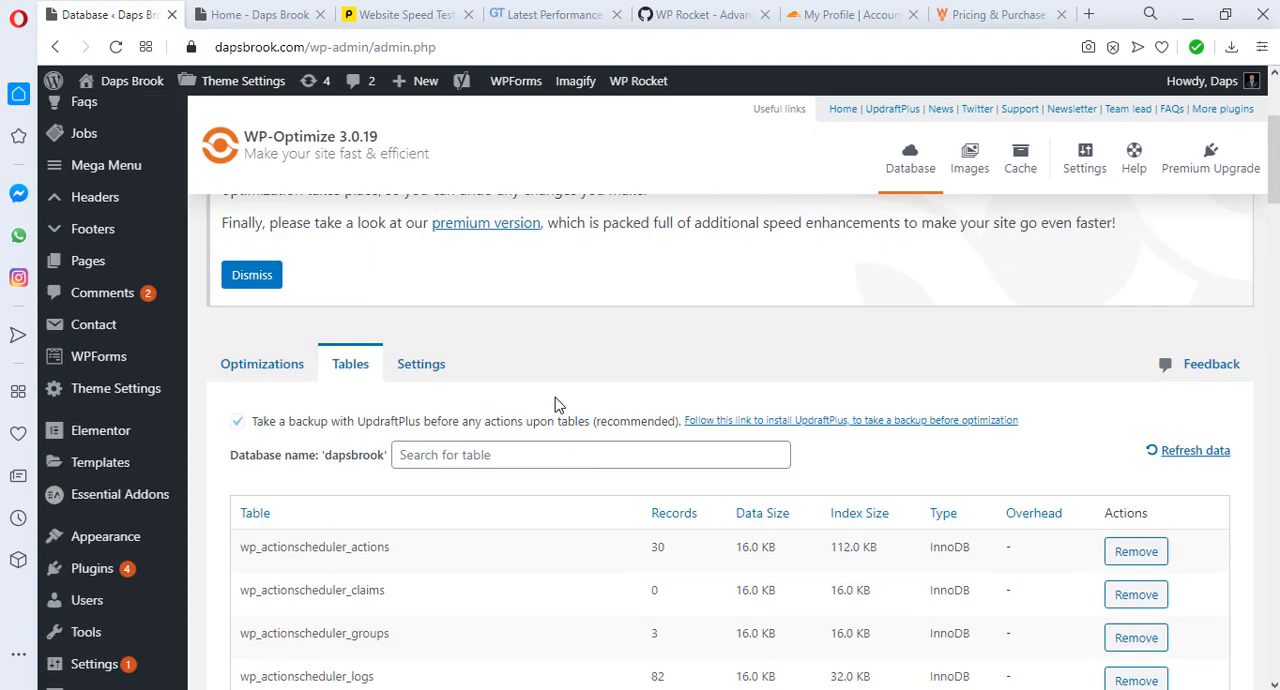
scroll(558, 405, "down", 2)
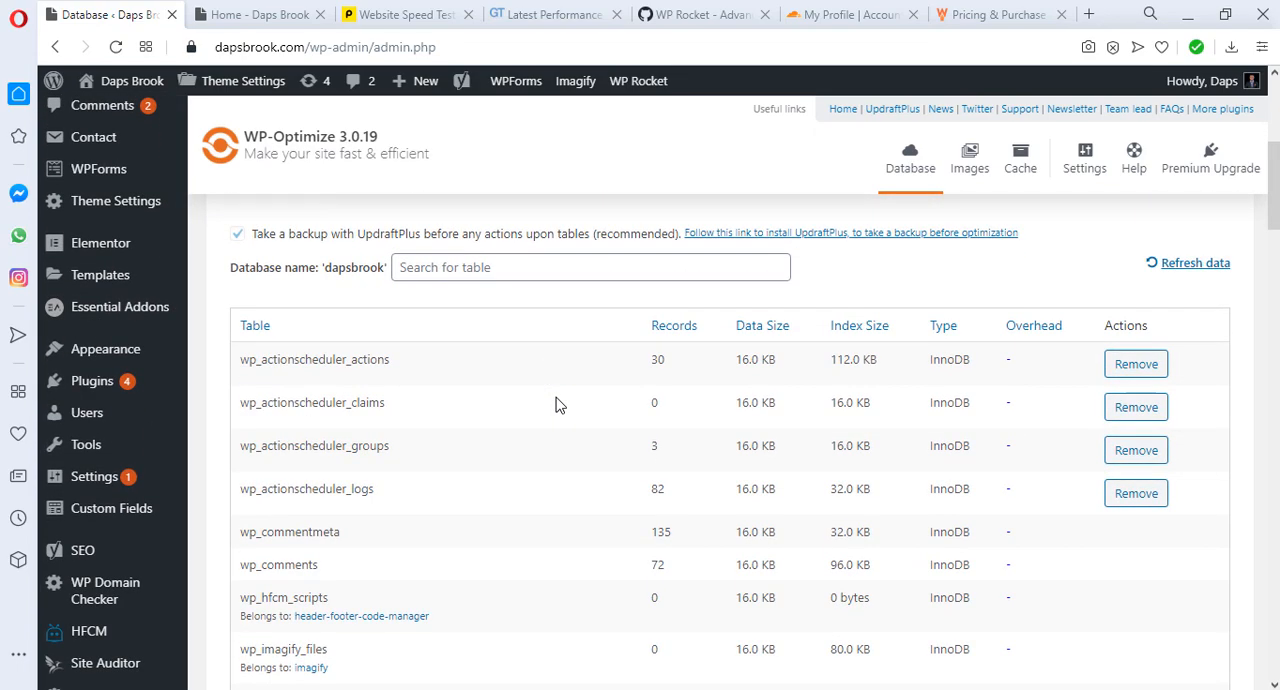
scroll(558, 405, "down", 15)
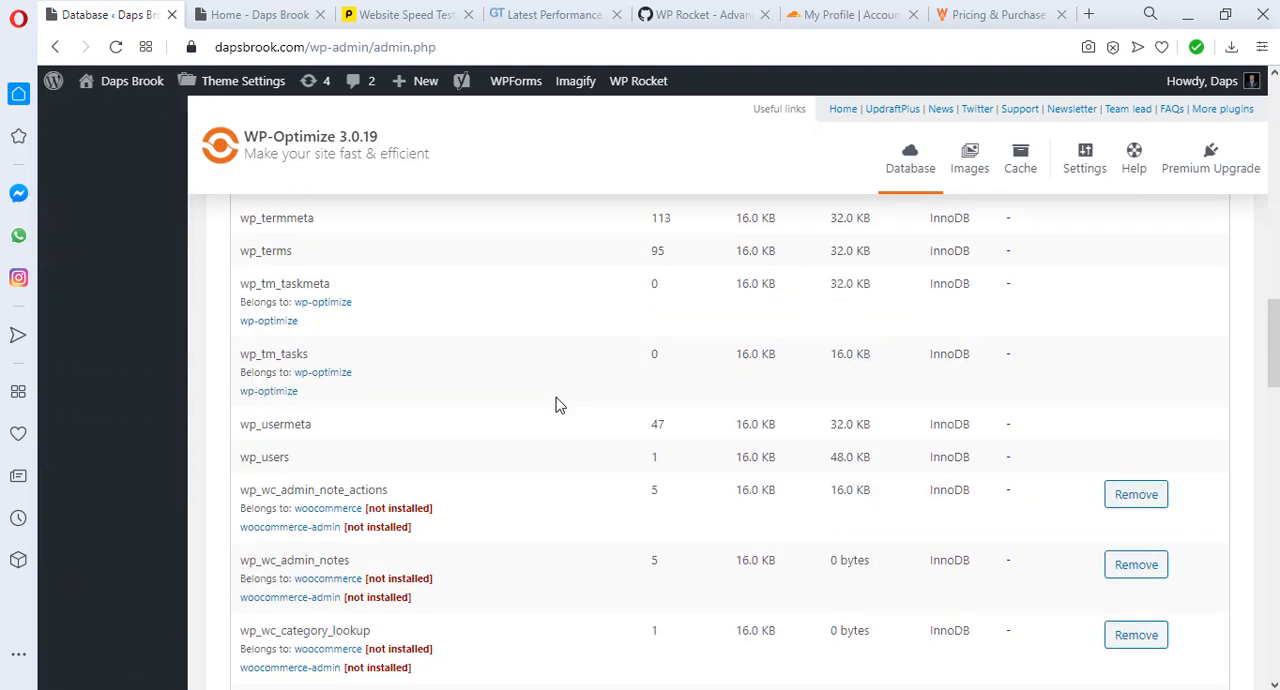
scroll(558, 405, "down", 1)
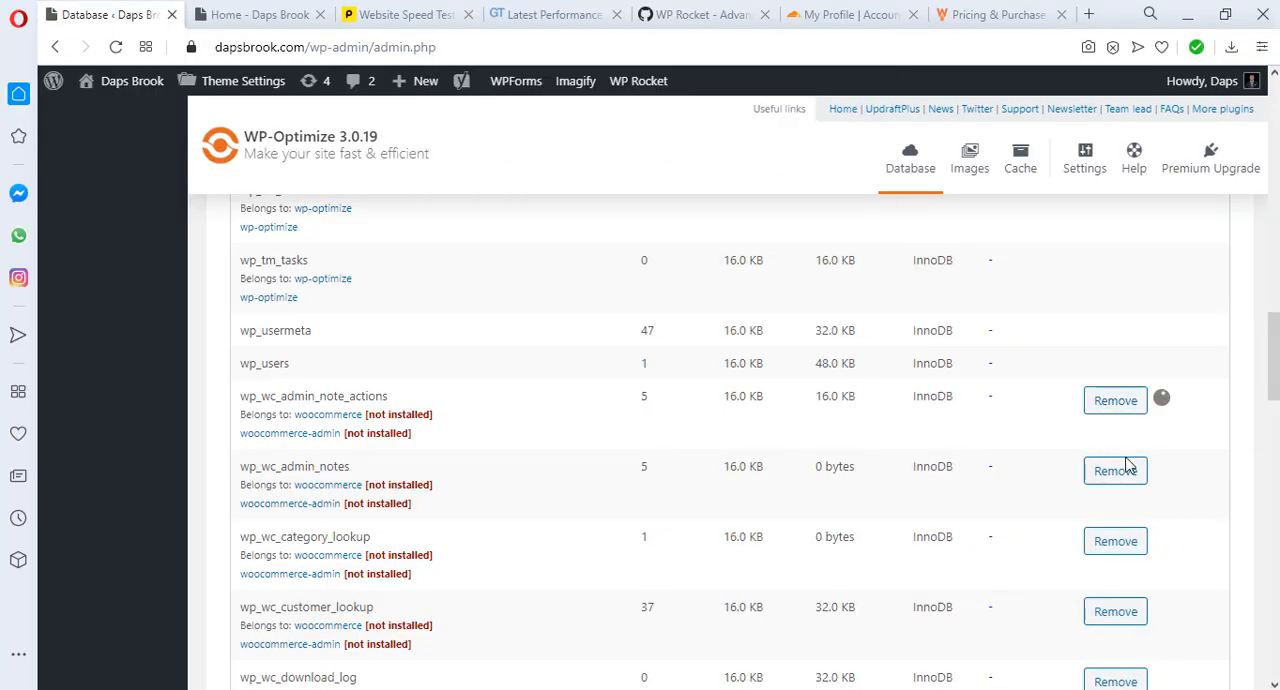
Step: Remove the leftover WooCommerce tables from wp_wc_admin_note_actions through wp_wc_order_coupon_lookup, confirming each deletion
left_click(1128, 466)
key("Return")
left_click(1114, 541)
key("Return")
left_click(1109, 405)
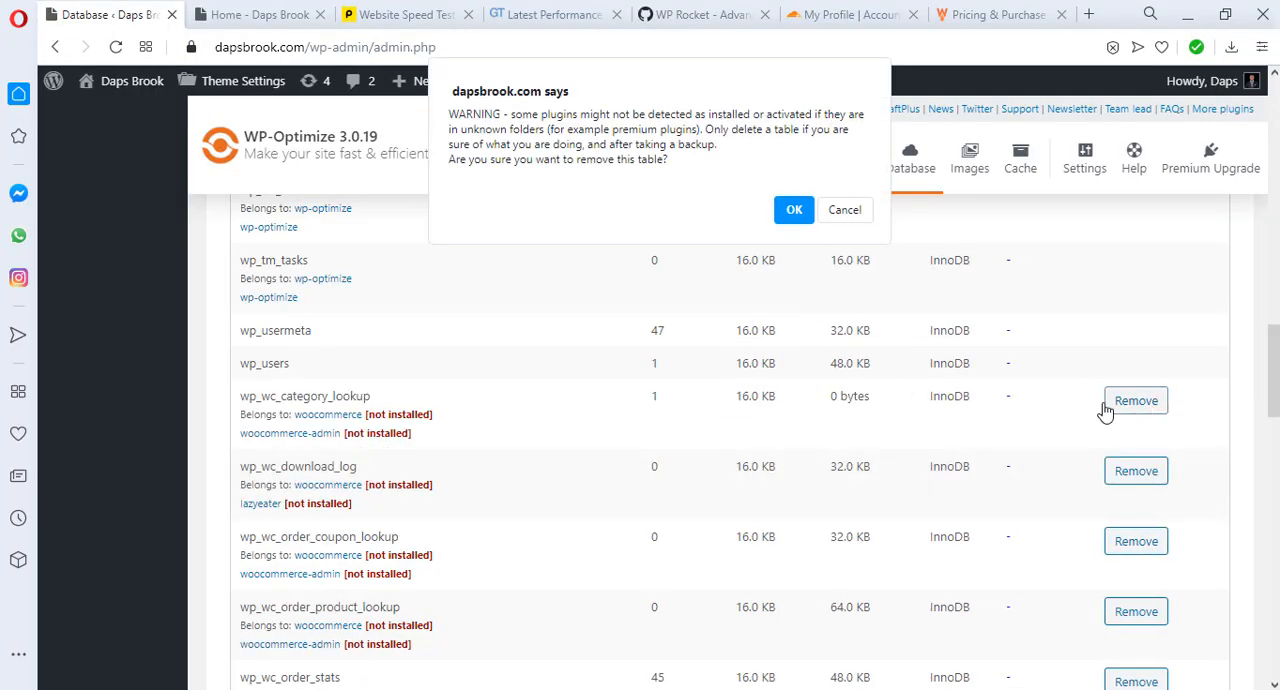
key("Return")
key("Return")
left_click(1123, 404)
key("Return")
left_click(795, 207)
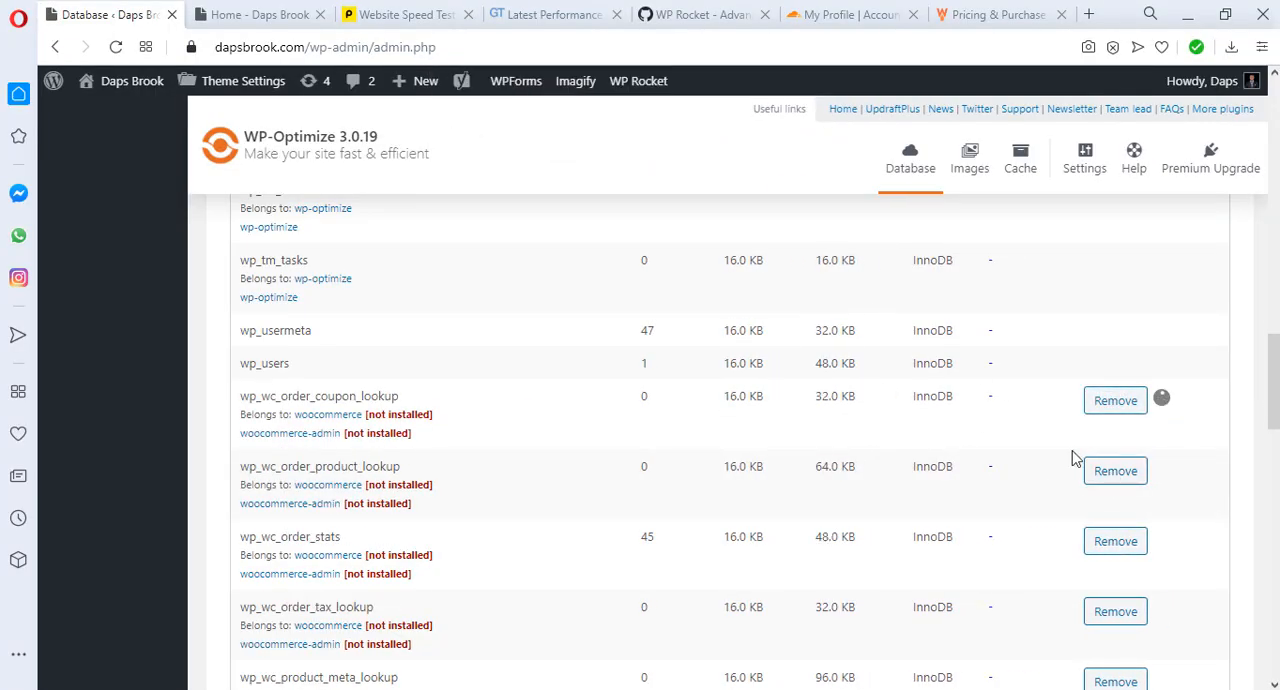
Step: Remove the tables wp_wc_order_product_lookup, wp_wc_order_stats, wp_wc_order_tax_lookup and wp_wc_product_meta_lookup from the database
left_click(1114, 472)
left_click(795, 213)
left_click(1131, 473)
left_click(795, 213)
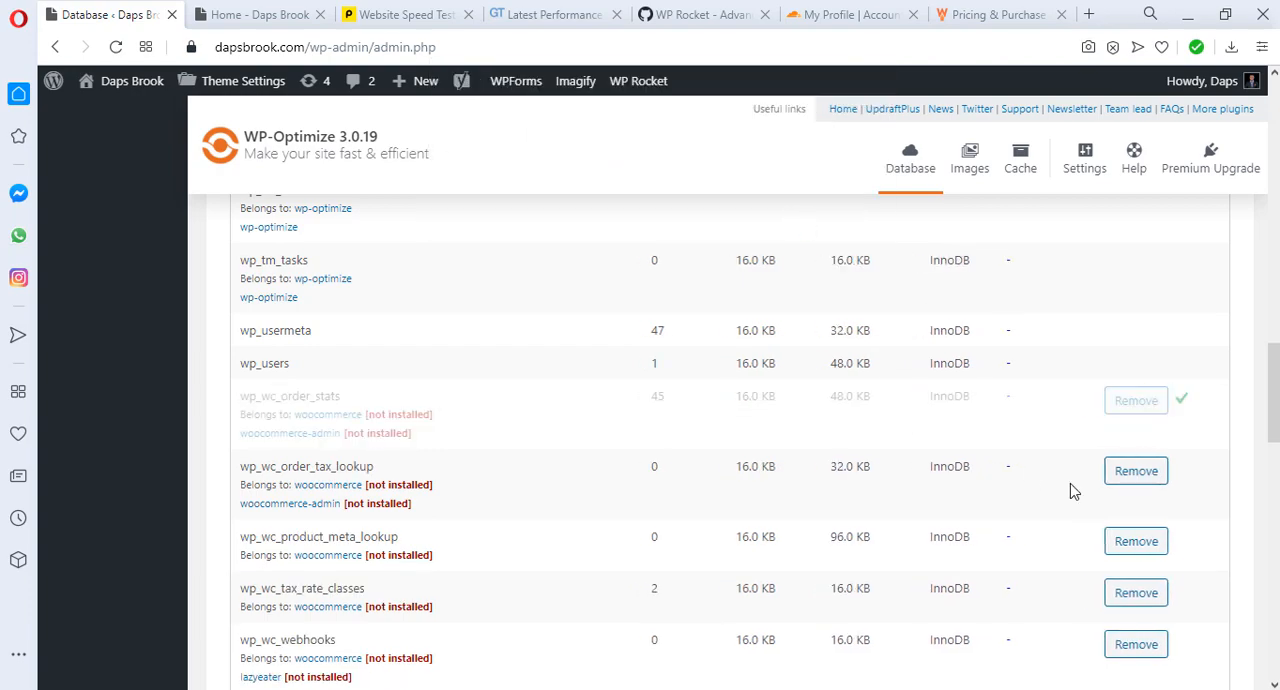
left_click(1114, 471)
left_click(790, 214)
left_click(1130, 468)
key("Return")
Step: Remove the unused tables wp_wc_tax_rate_classes, wp_wc_webhooks and wp_woocommerce_api_keys from the database
left_click(1124, 404)
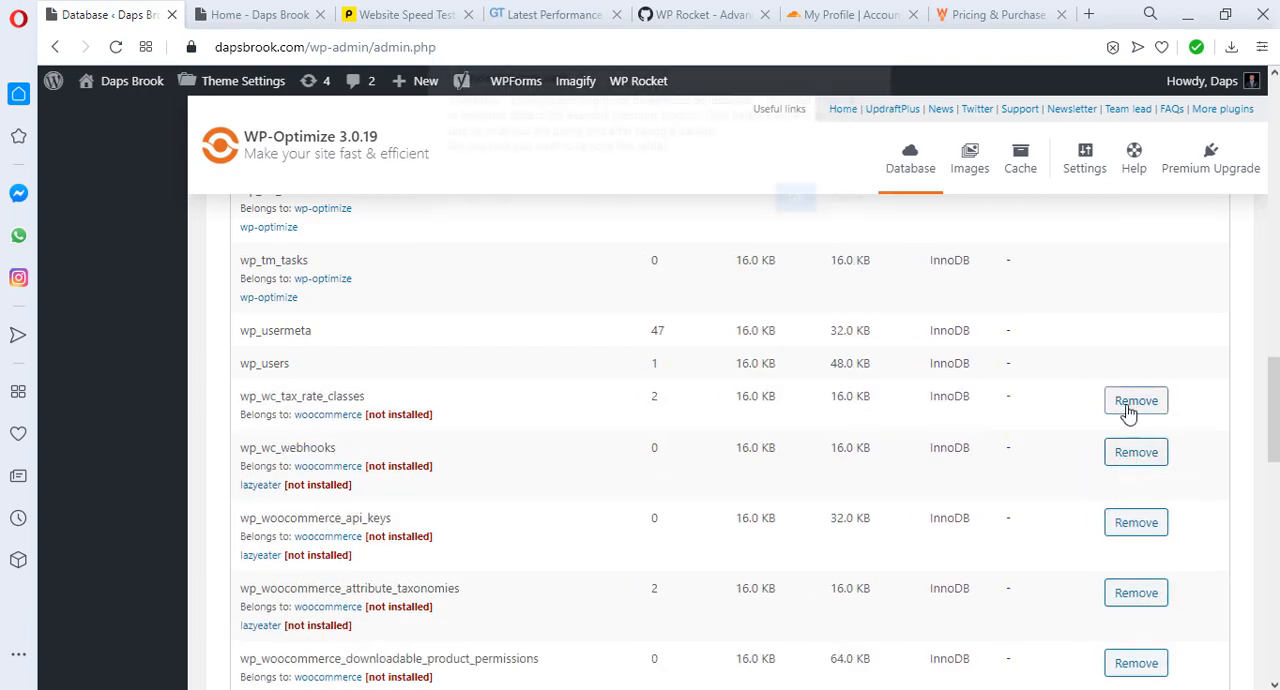
left_click(795, 212)
left_click(1114, 454)
left_click(795, 213)
left_click(1130, 405)
left_click(793, 216)
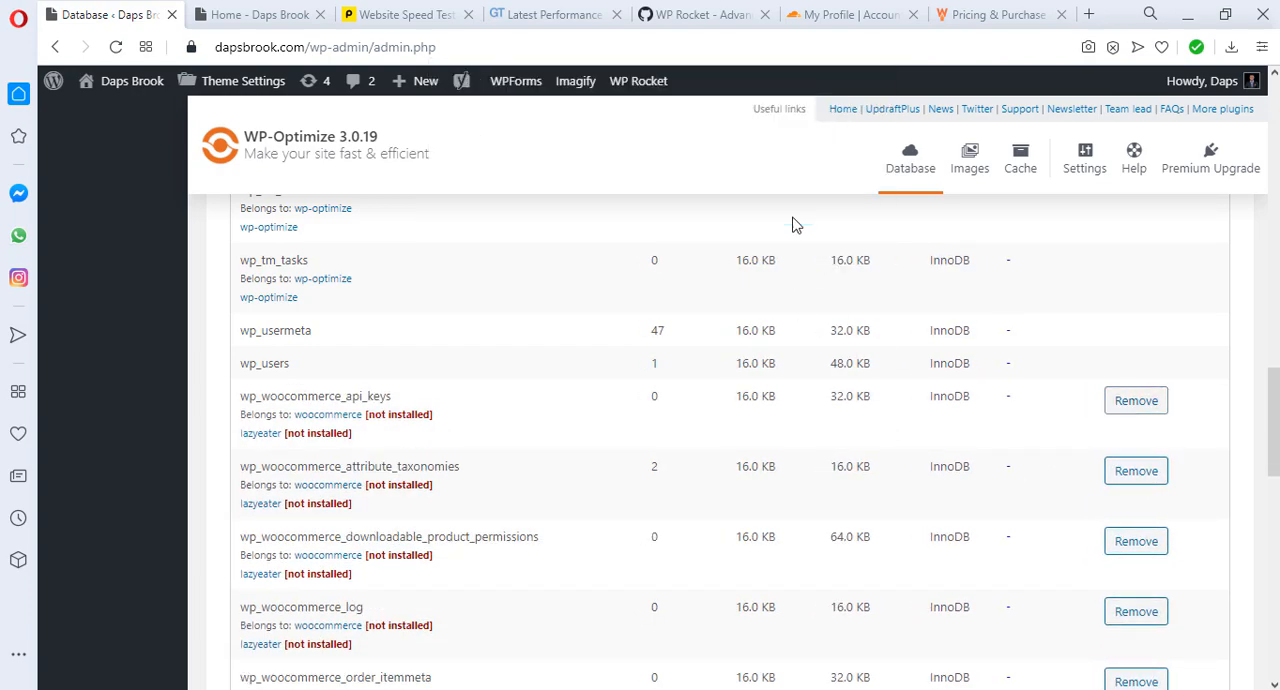
Step: Remove the unused tables wp_woocommerce_attribute_taxonomies, wp_woocommerce_downloadable_product_permissions and wp_woocommerce_log from the database
left_click(1111, 400)
left_click(795, 213)
left_click(1130, 400)
left_click(795, 213)
left_click(1110, 400)
left_click(795, 213)
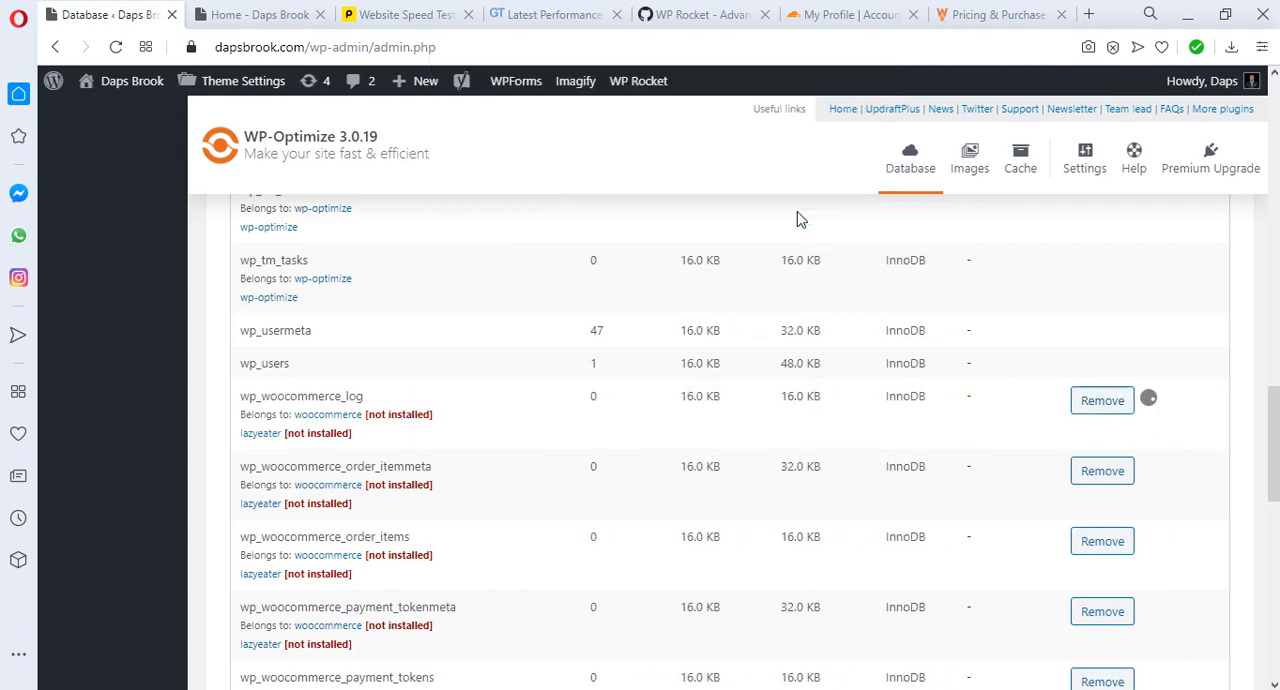
Step: Remove the unused tables wp_woocommerce_order_itemmeta, wp_woocommerce_order_items and wp_woocommerce_payment_tokenmeta from the database
left_click(1102, 471)
left_click(795, 213)
left_click(1110, 402)
left_click(795, 213)
left_click(1110, 473)
left_click(795, 213)
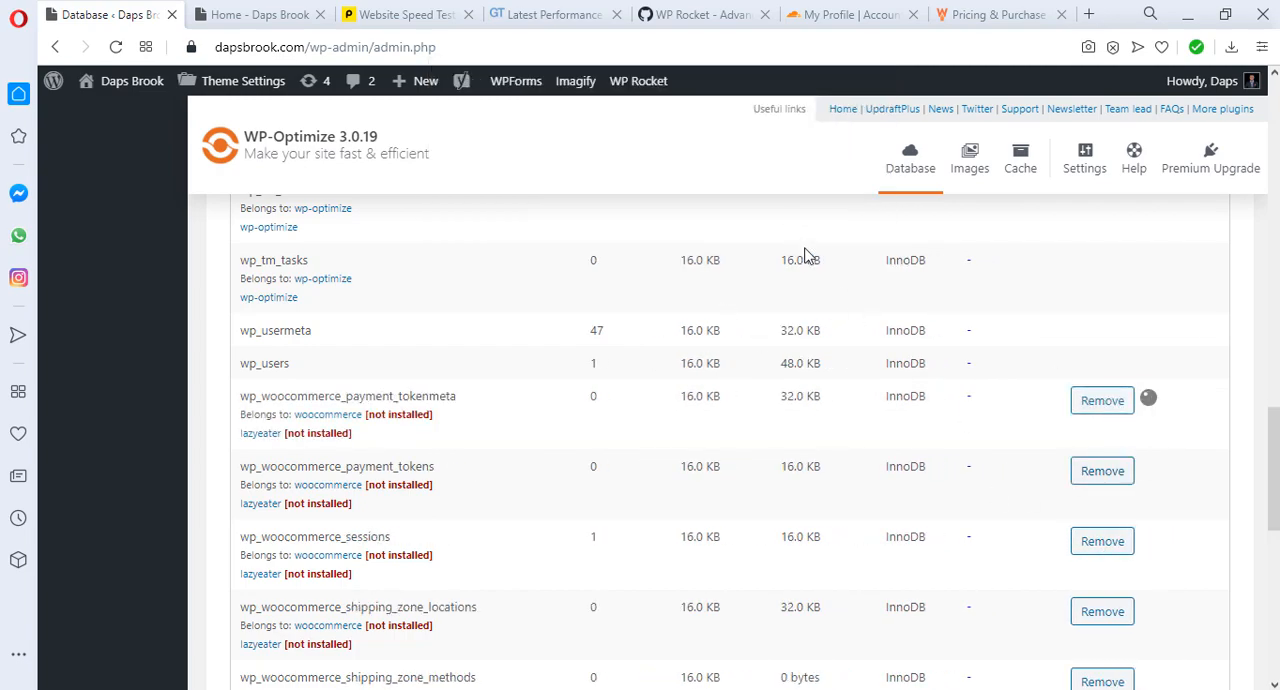
Step: Remove the unused tables wp_woocommerce_payment_tokens, wp_woocommerce_sessions and wp_woocommerce_shipping_zone_methods from the database
left_click(1118, 402)
left_click(795, 213)
left_click(1106, 471)
left_click(795, 215)
left_click(1106, 541)
left_click(793, 208)
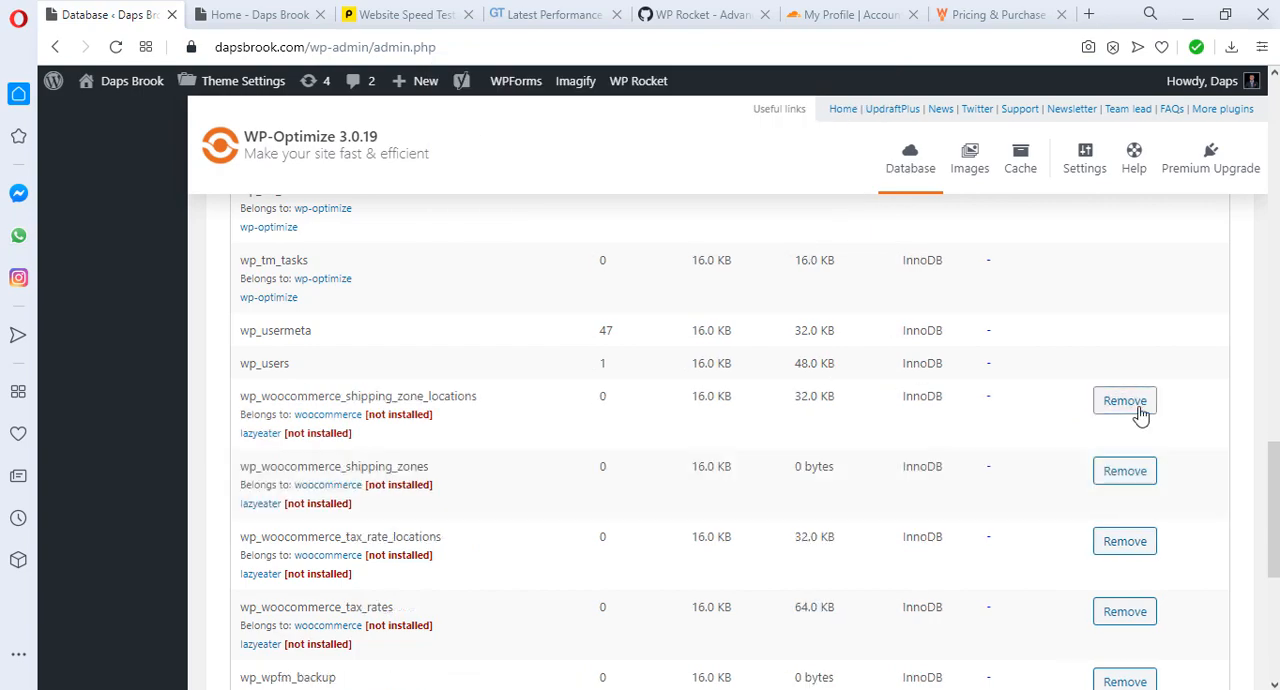
Step: Remove the remaining WooCommerce tables for shipping zone locations, shipping zones, tax rate locations and tax rates
left_click(1097, 474)
left_click(793, 209)
left_click(1096, 410)
left_click(795, 213)
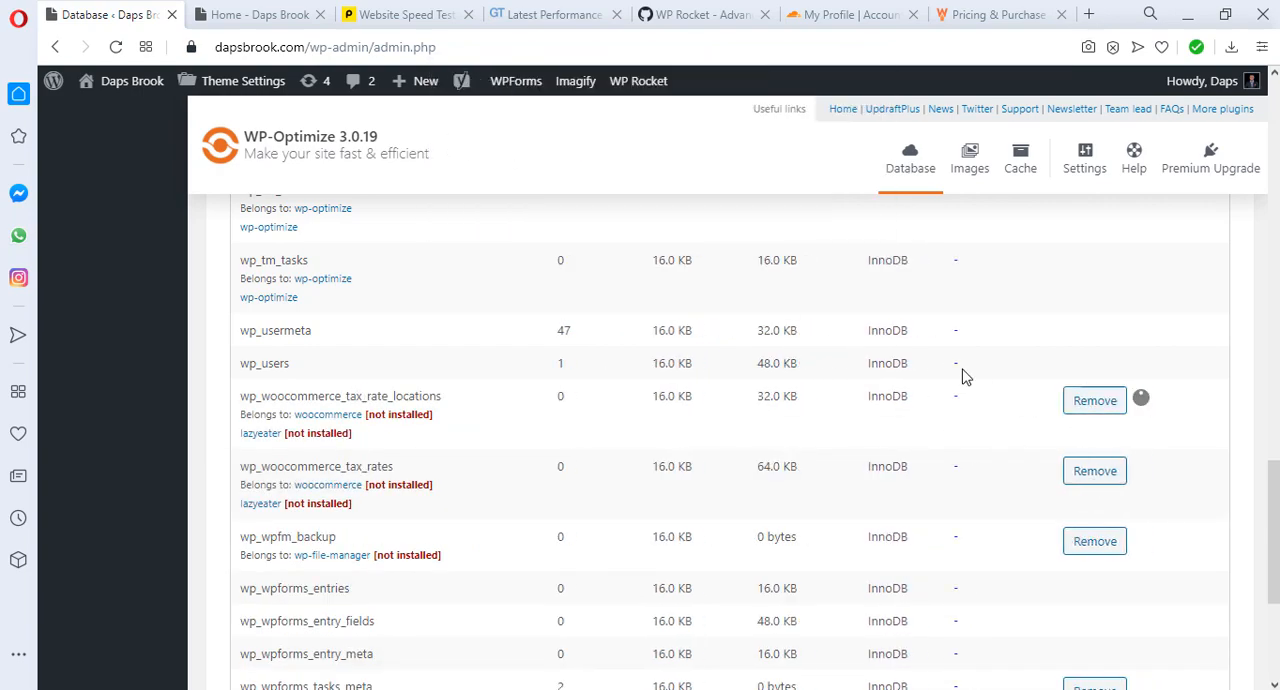
left_click(1110, 404)
left_click(795, 213)
left_click(1100, 405)
left_click(797, 220)
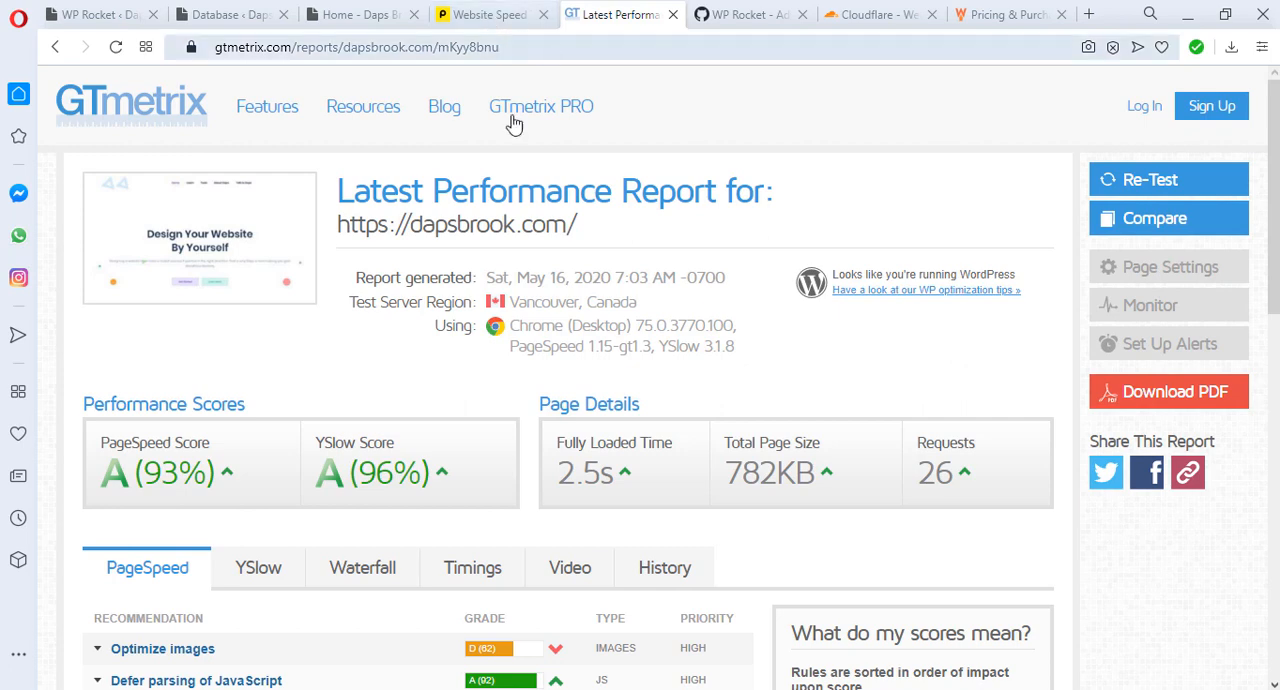
scroll(745, 280, "down", 2)
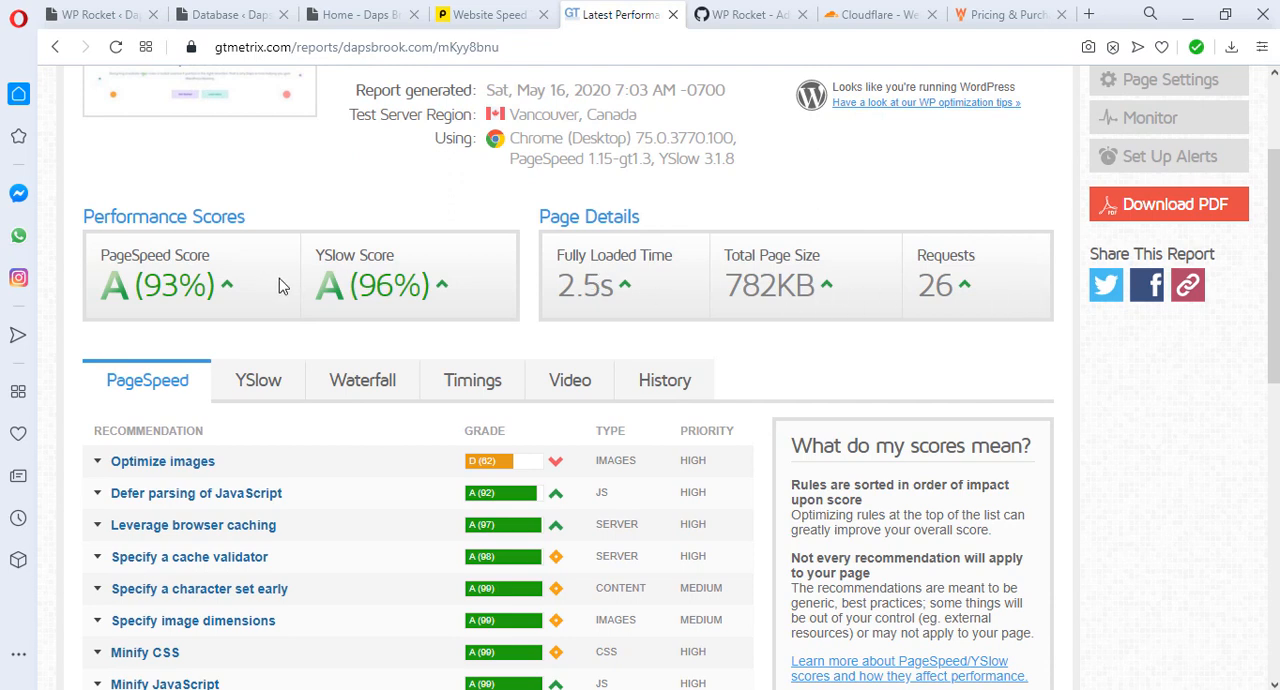
left_click(260, 390)
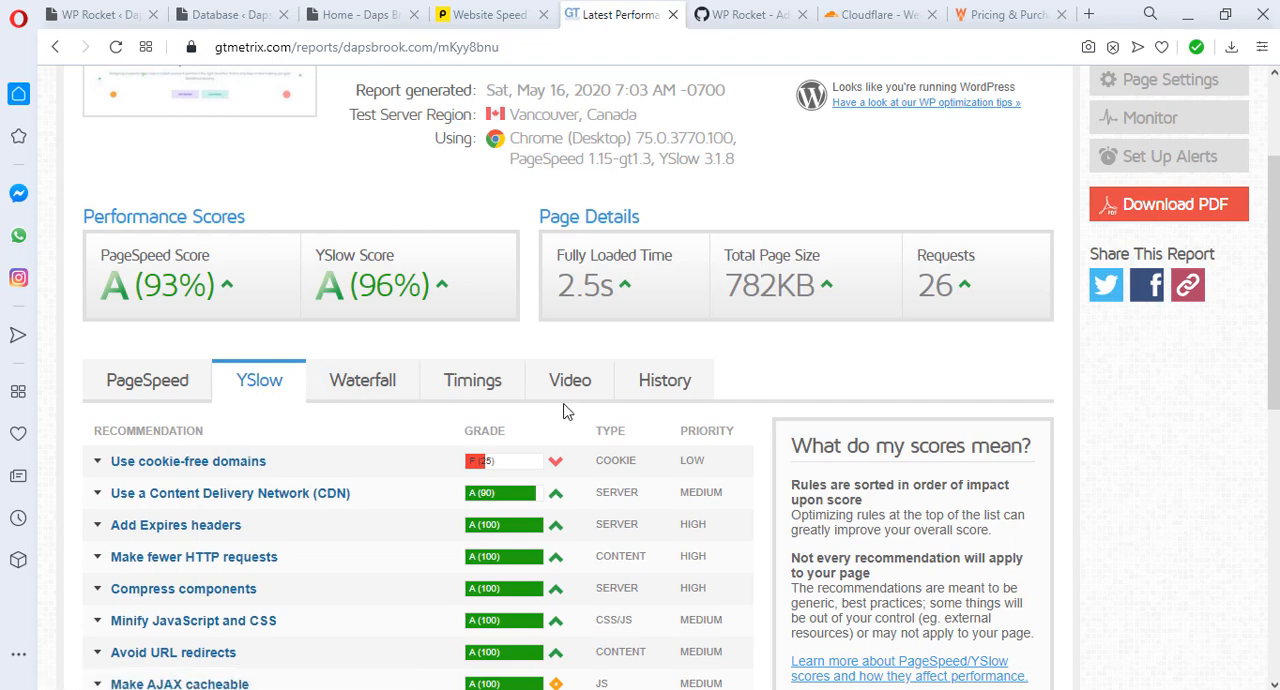
scroll(565, 410, "down", 1)
scroll(565, 410, "down", 4)
scroll(563, 410, "up", 2)
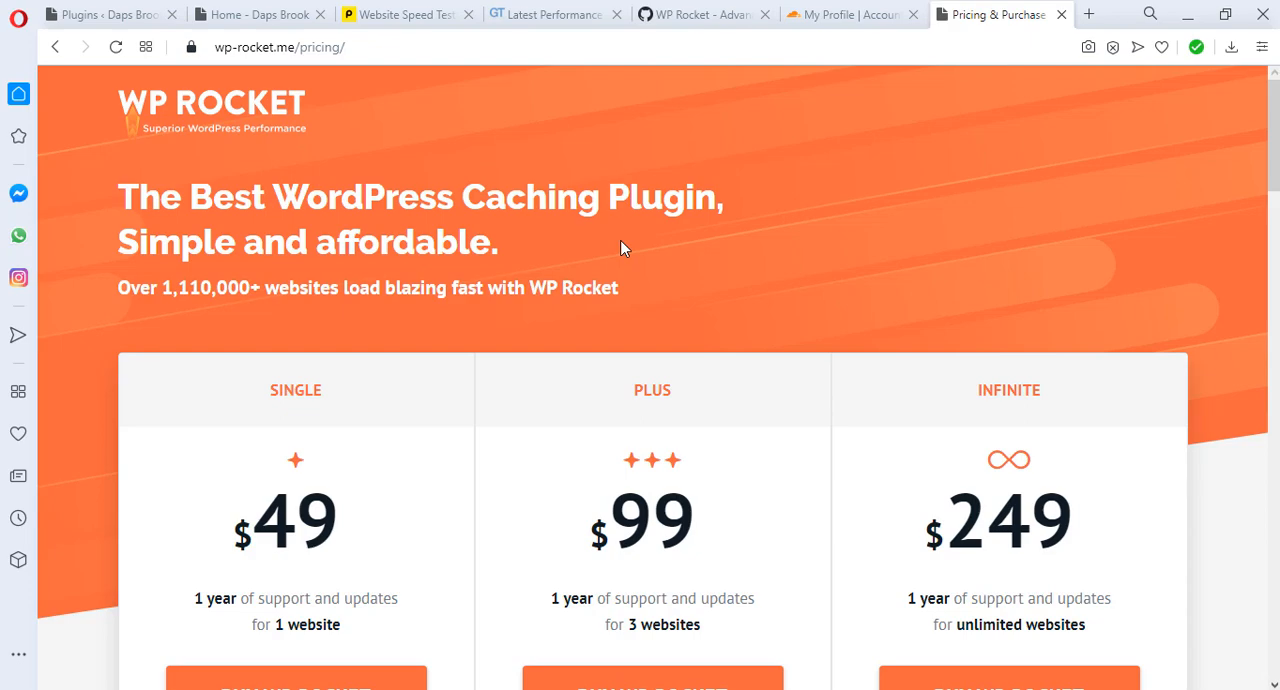
Step: Examine the Single, Plus and Infinite plans on the WP Rocket pricing page, including what all licences include
scroll(620, 248, "down", 2)
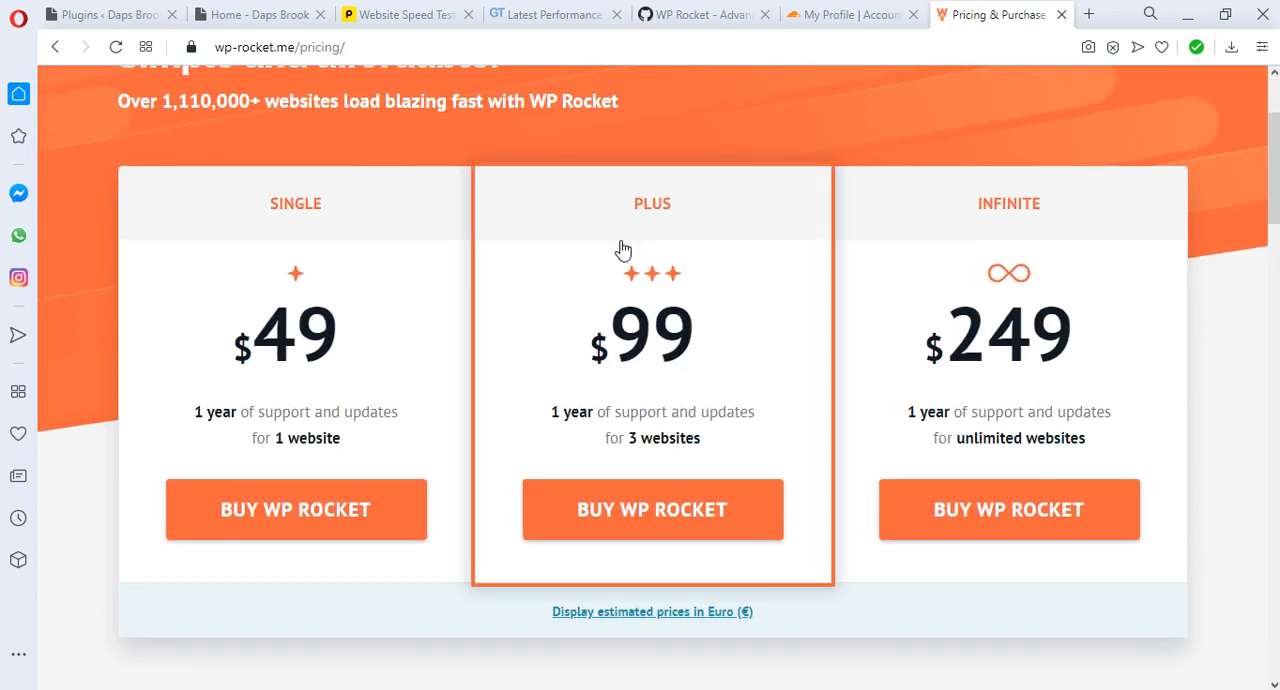
scroll(620, 248, "up", 2)
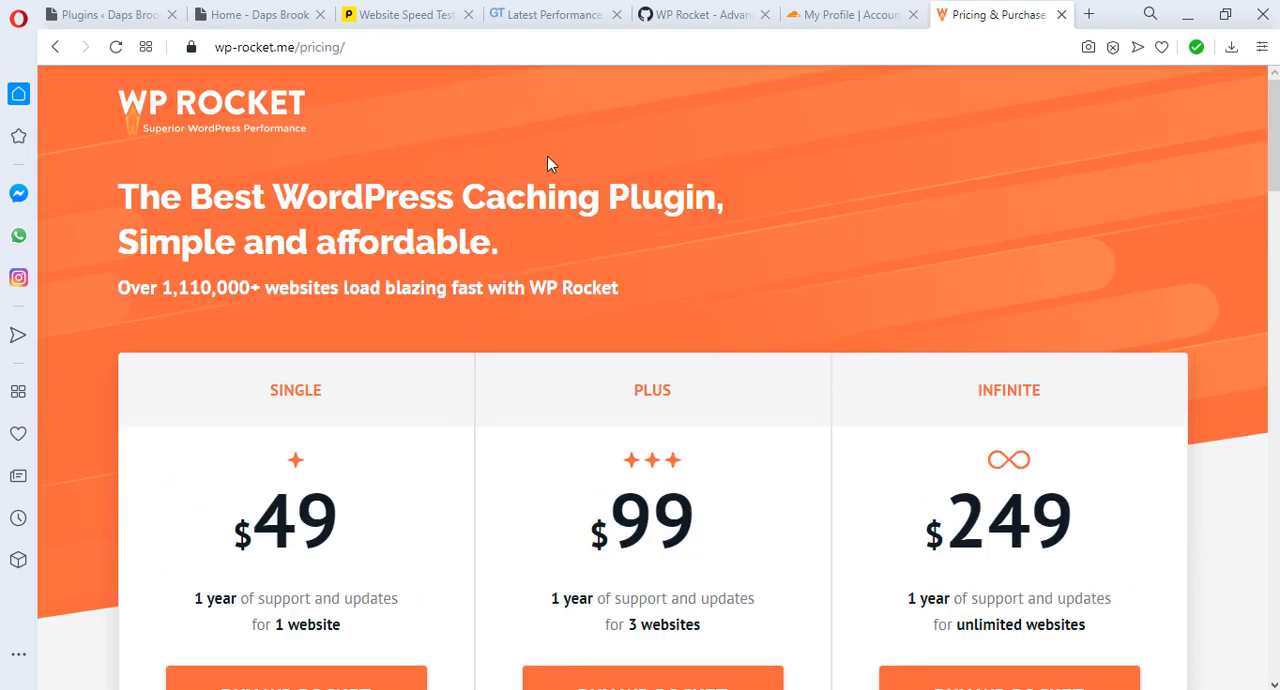
scroll(549, 163, "down", 2)
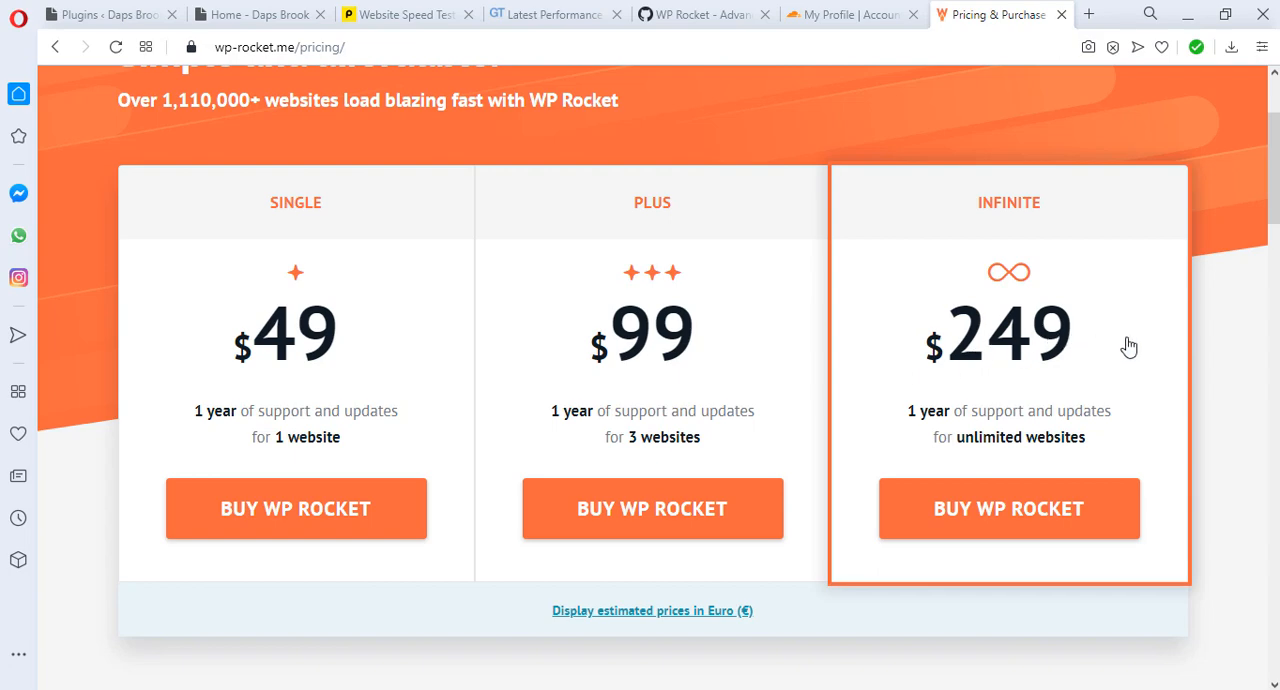
scroll(1130, 346, "up", 2)
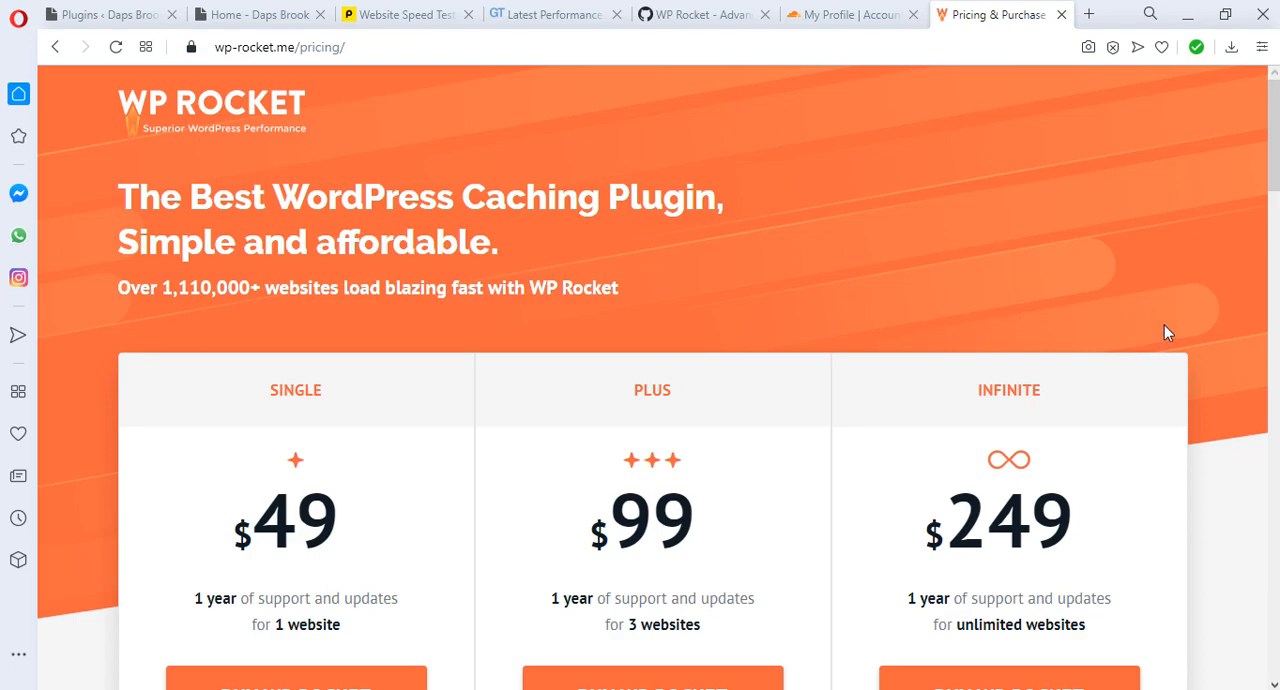
scroll(1177, 322, "down", 7)
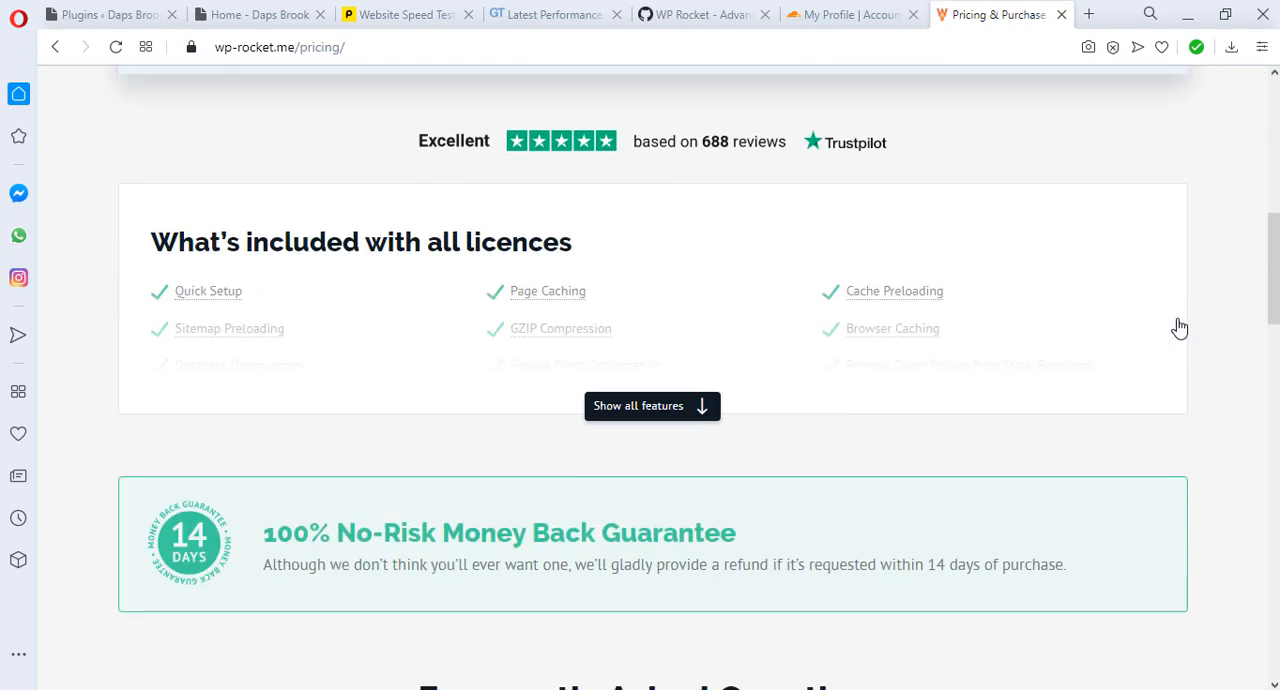
scroll(1180, 328, "up", 3)
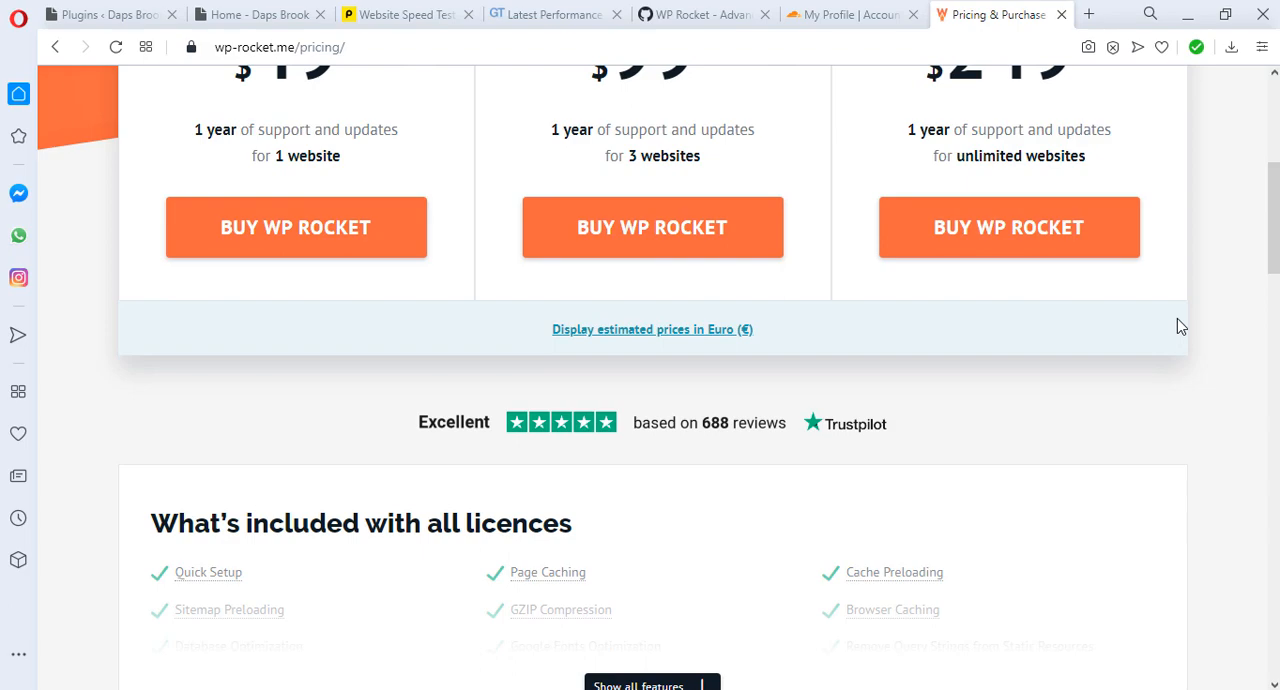
scroll(1177, 322, "up", 3)
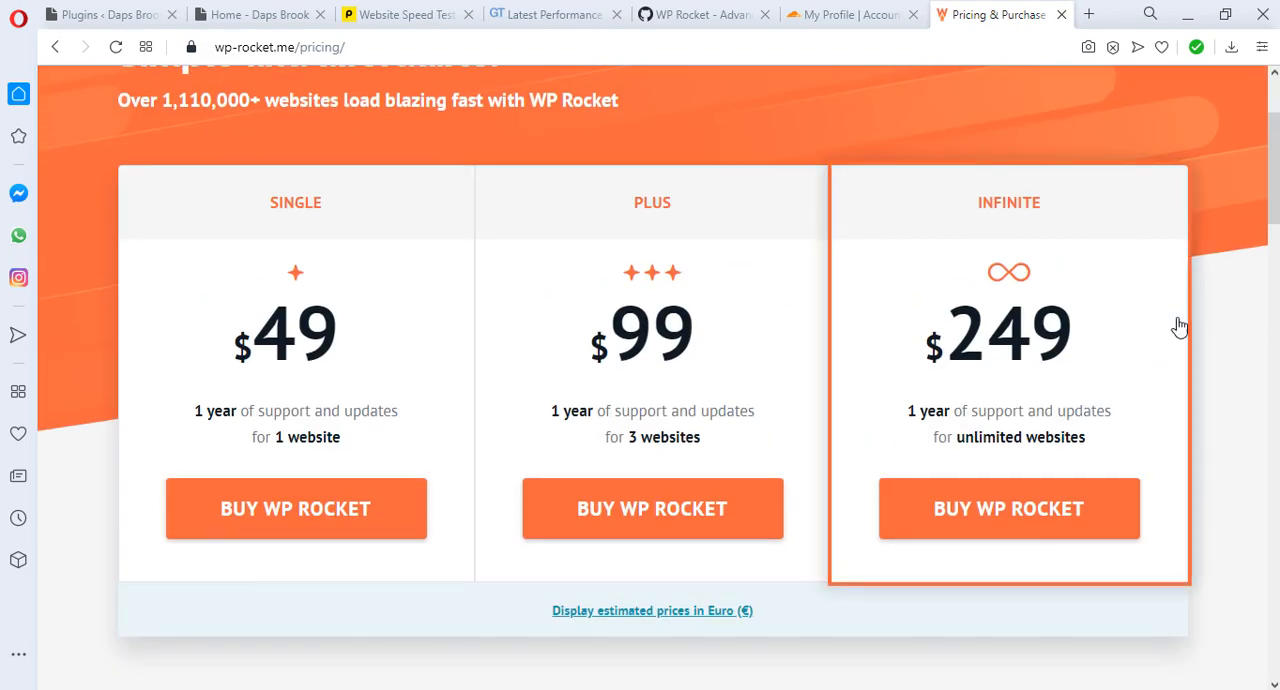